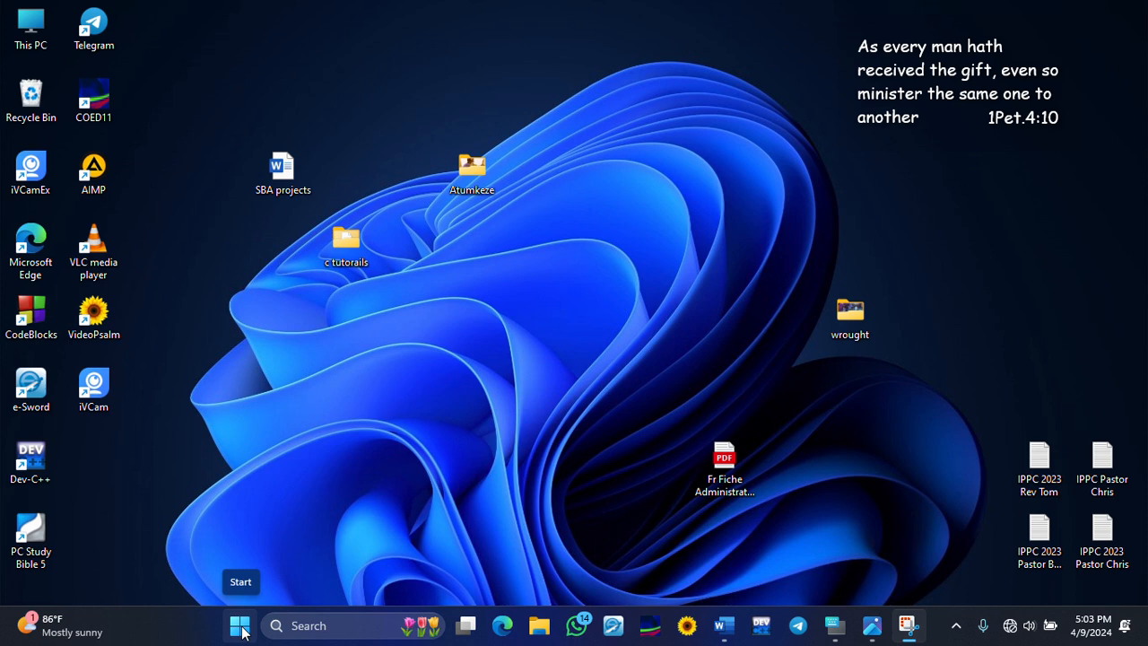
- Launch Word from the Start menu search, maximize it, and start a blank document
click(240, 626)
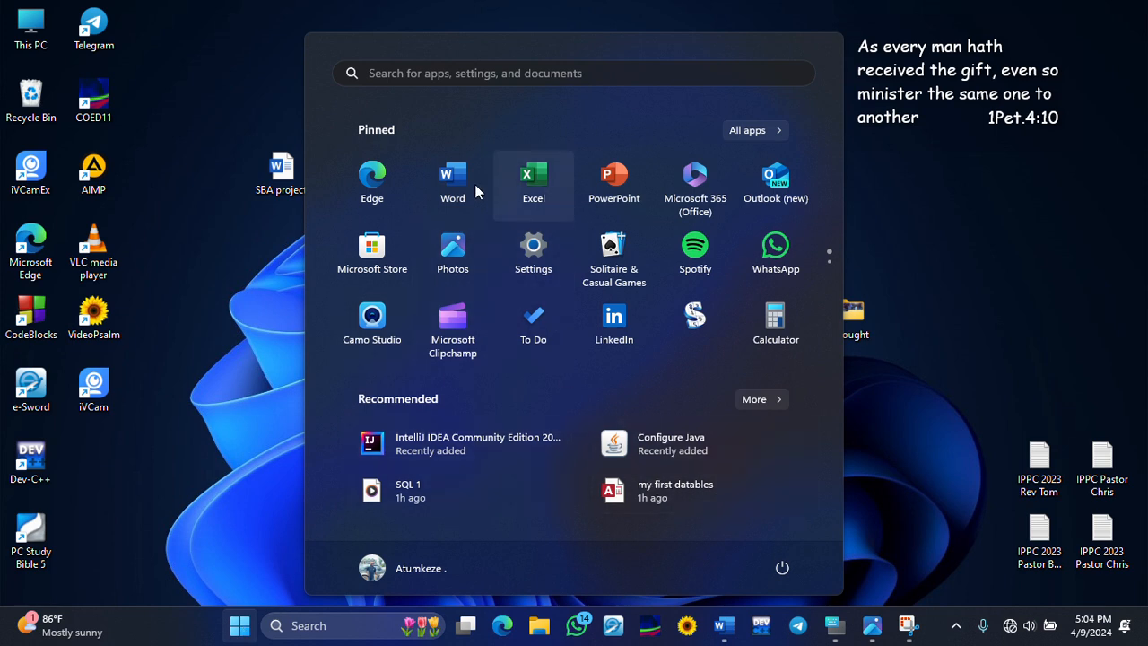
text(w)
text(or)
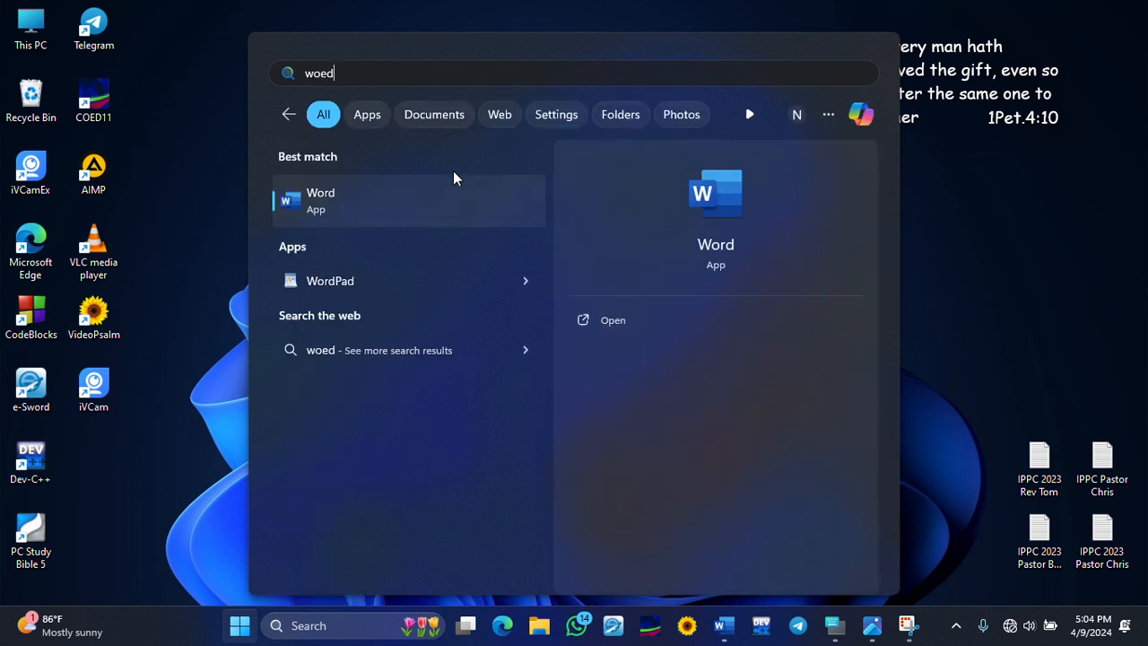
text(d)
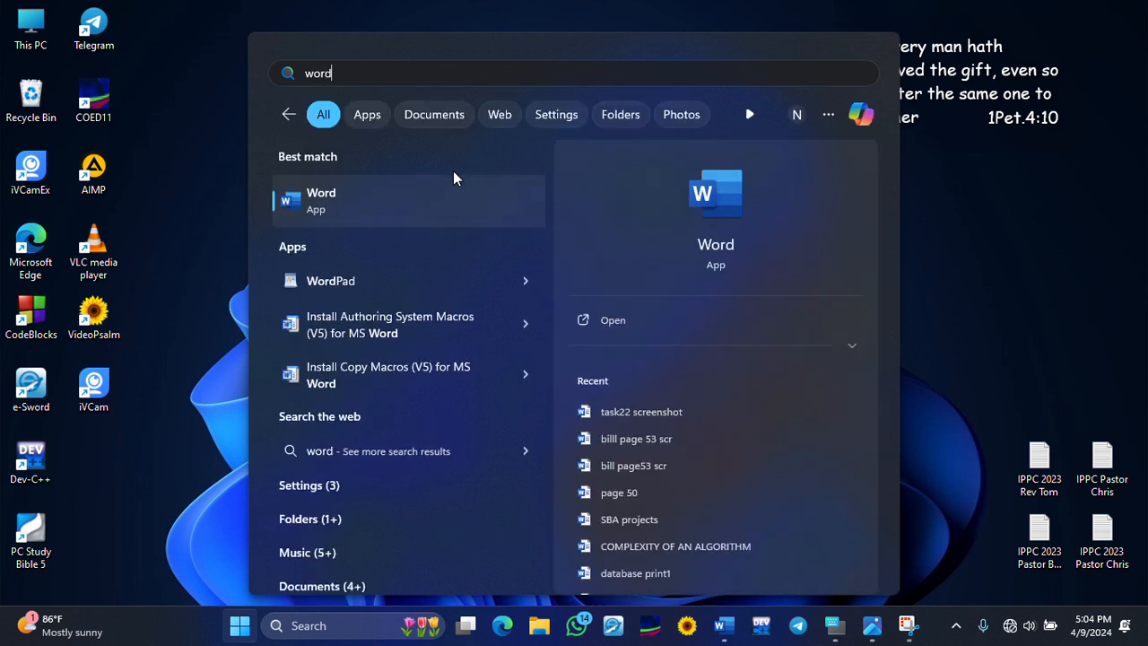
click(352, 207)
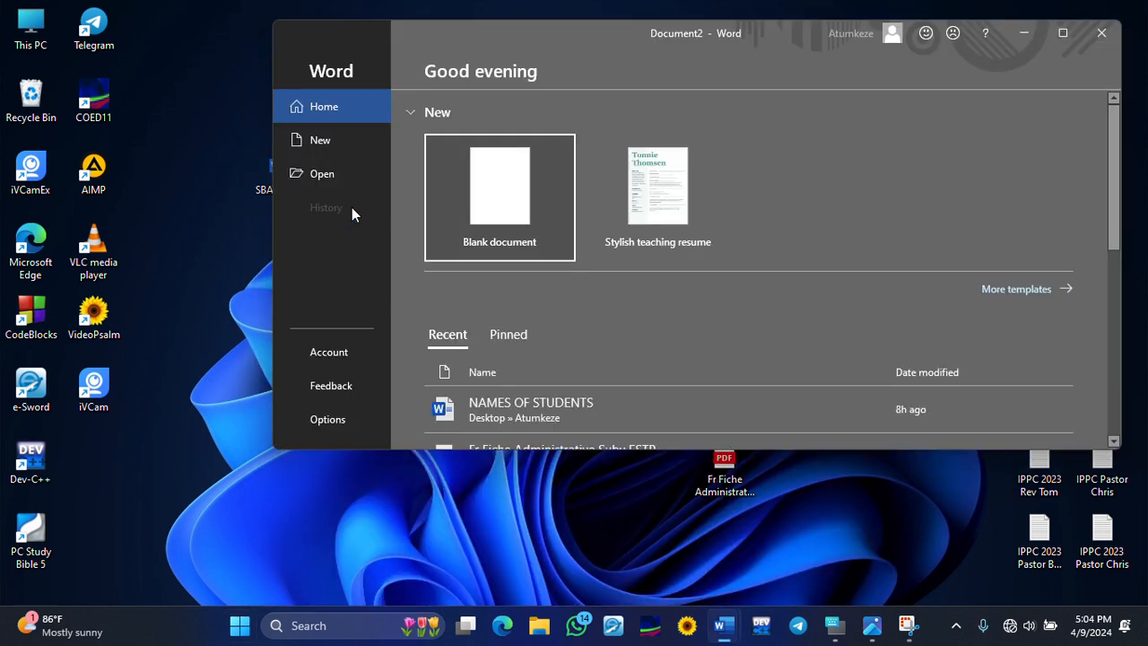
click(1062, 33)
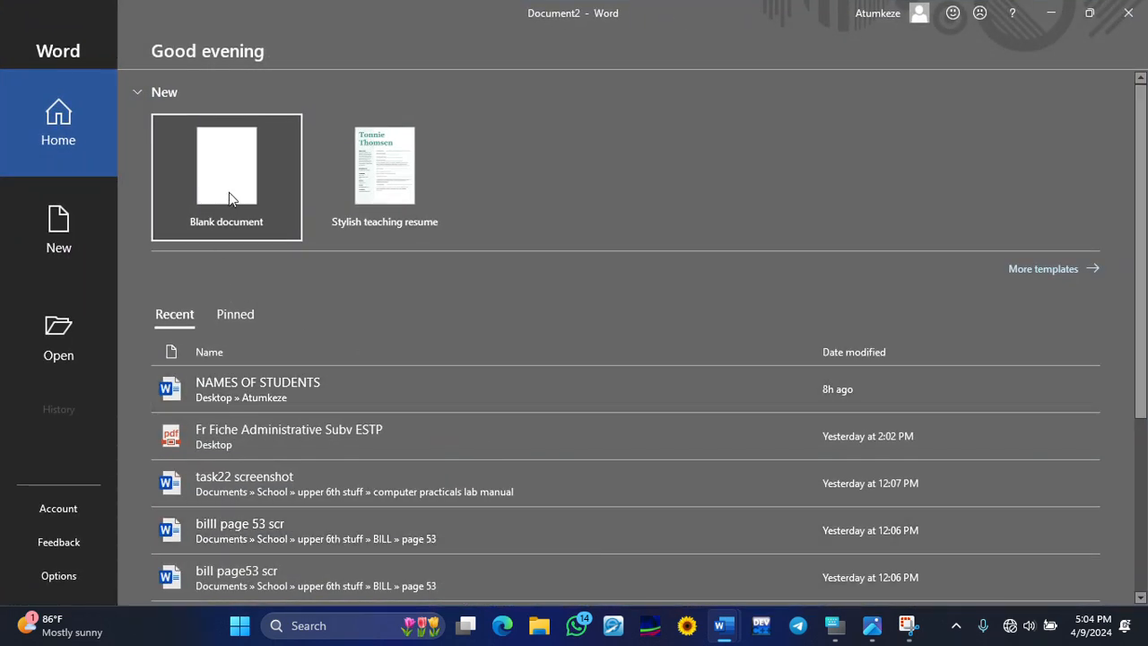
click(227, 184)
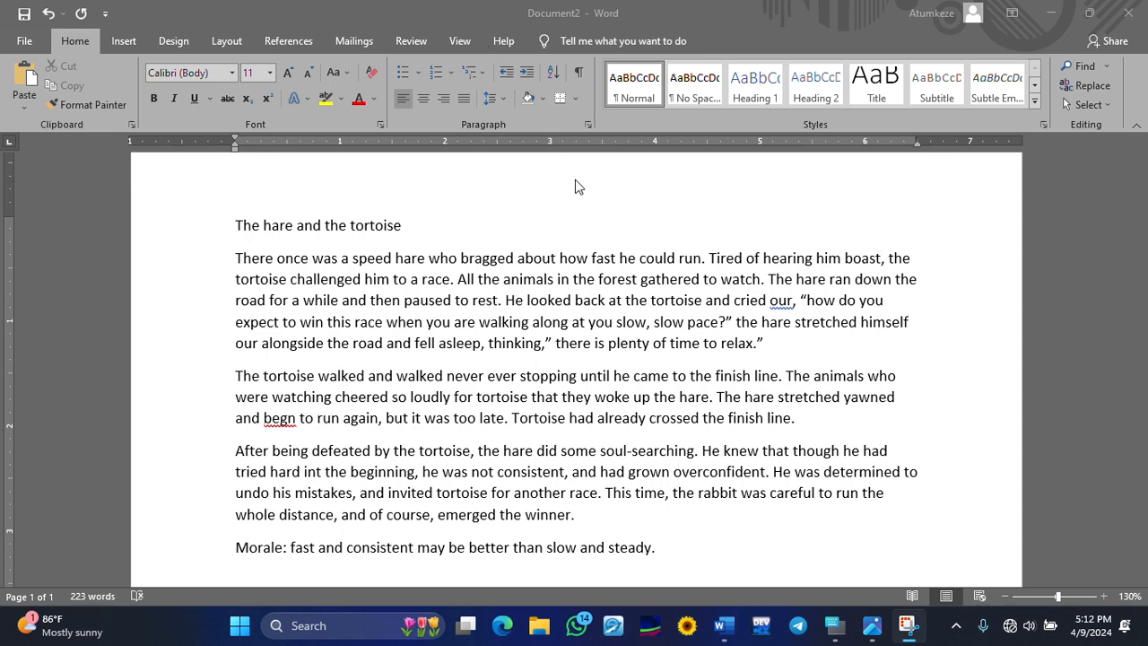
- Correct the misspelled 'begn' to 'began' using the spelling suggestion
right_click(283, 419)
right_click(283, 419)
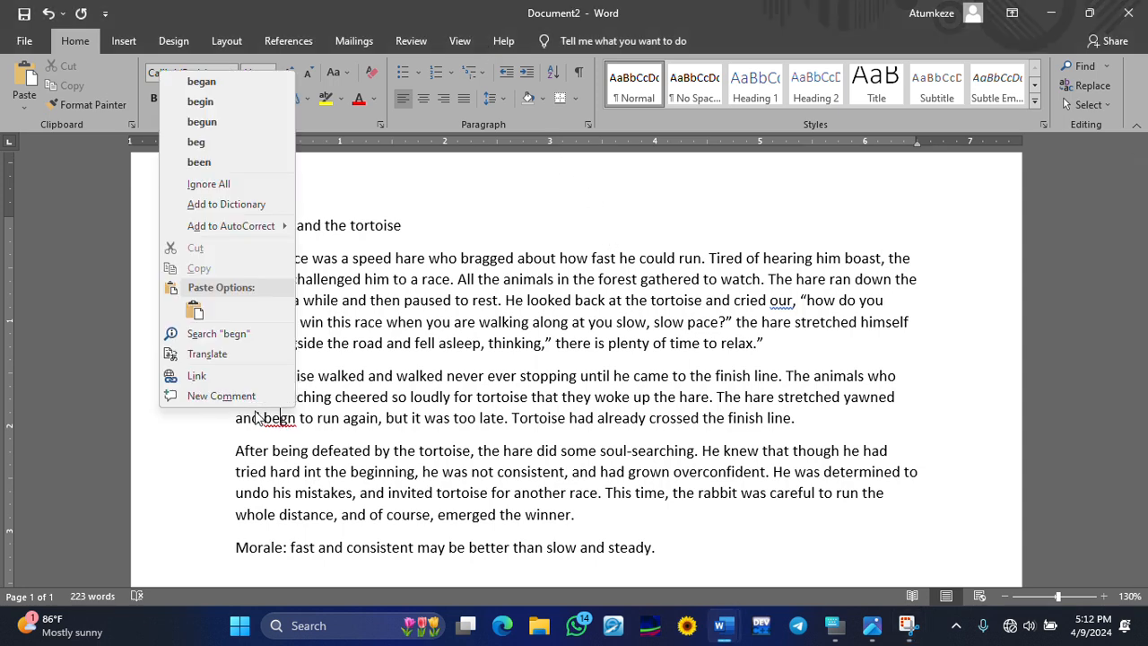
click(258, 88)
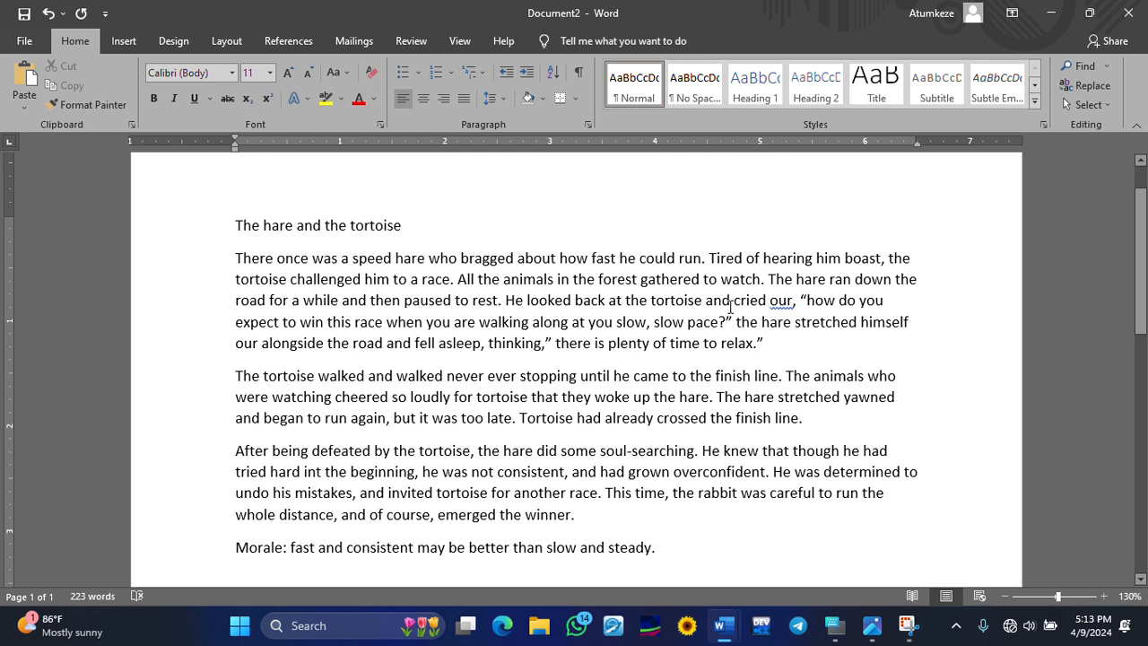
- Change 'our' to 'out' so the line reads 'cried out'
click(788, 300)
key(BackSpace)
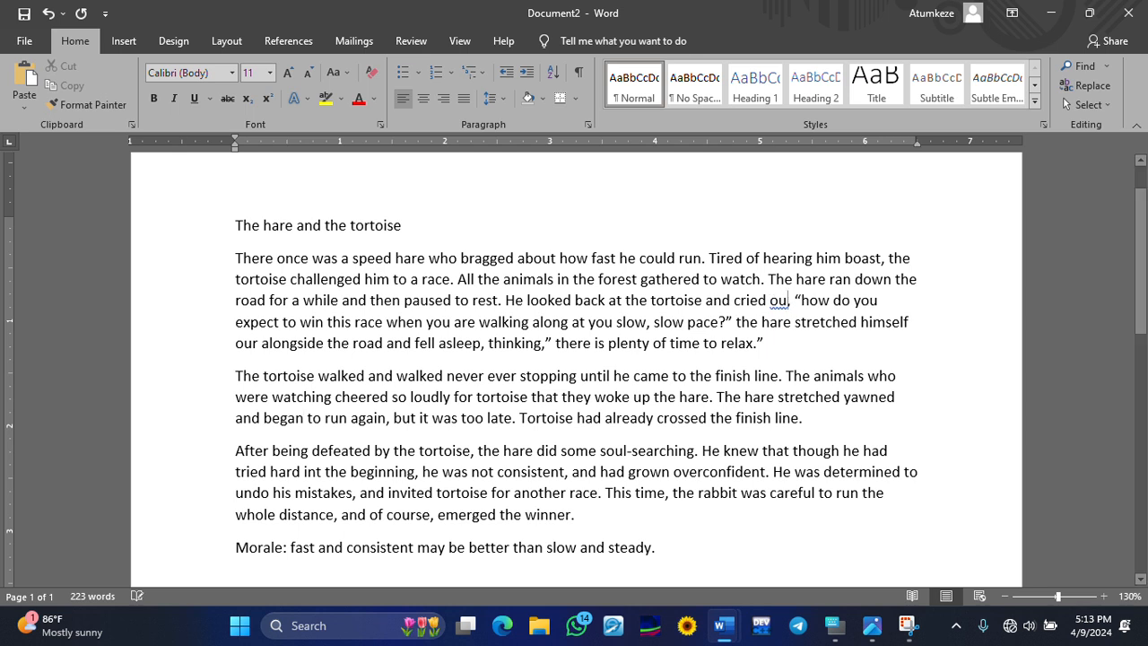
text(t,)
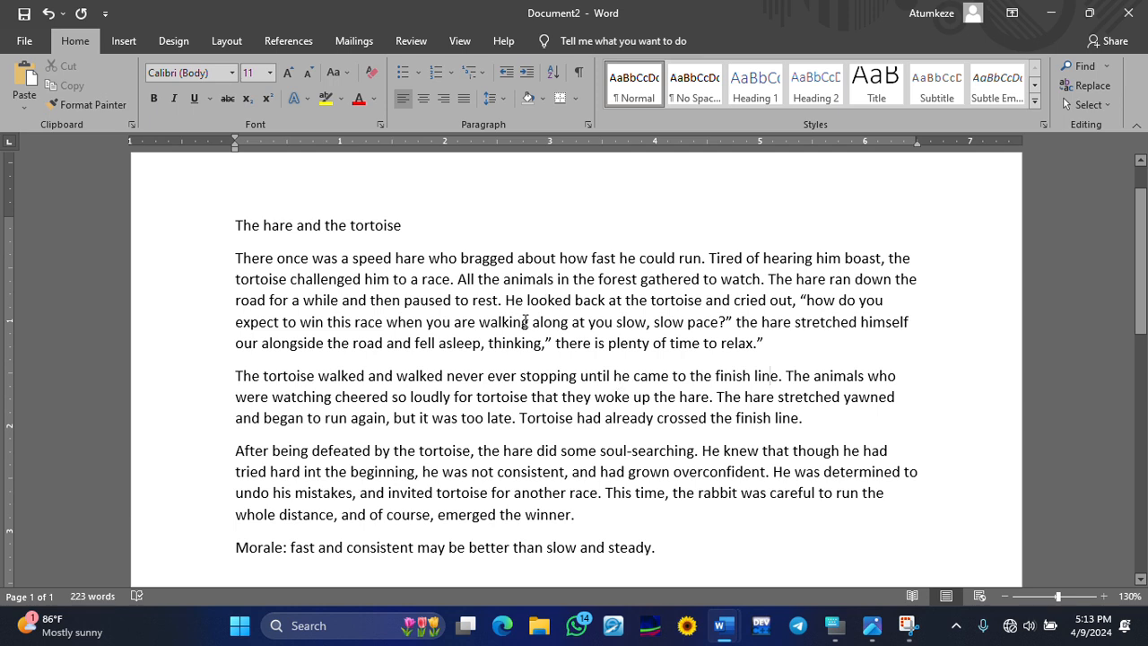
scroll(516, 316, down, 3)
scroll(514, 319, up, 1)
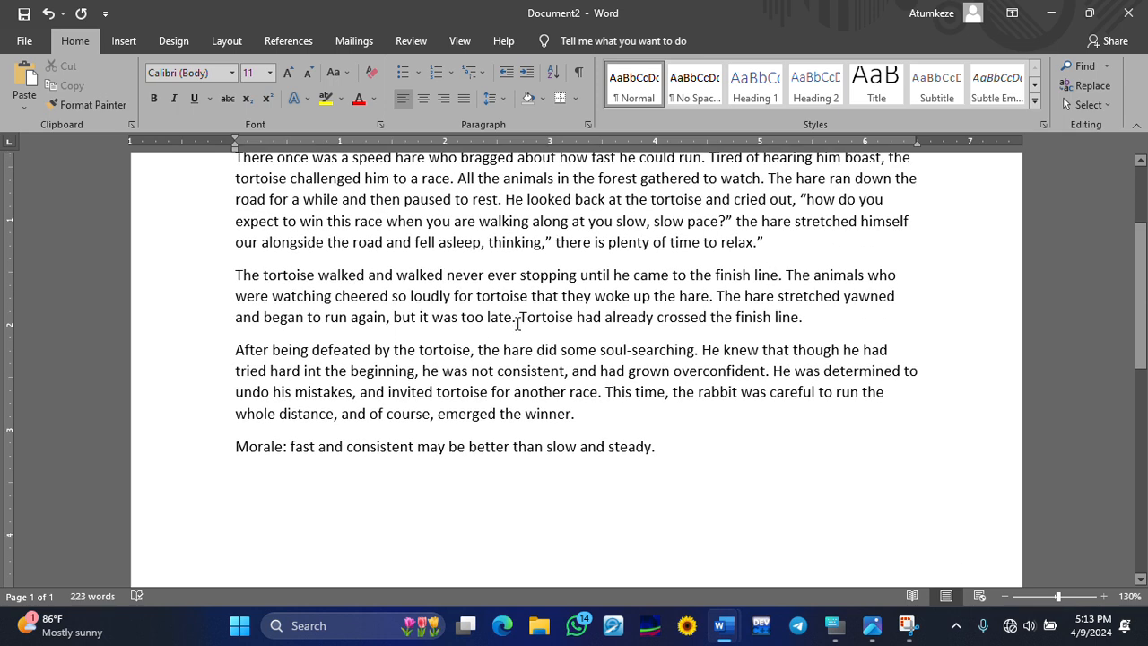
mouse_move(525, 328)
scroll(548, 306, up, 1)
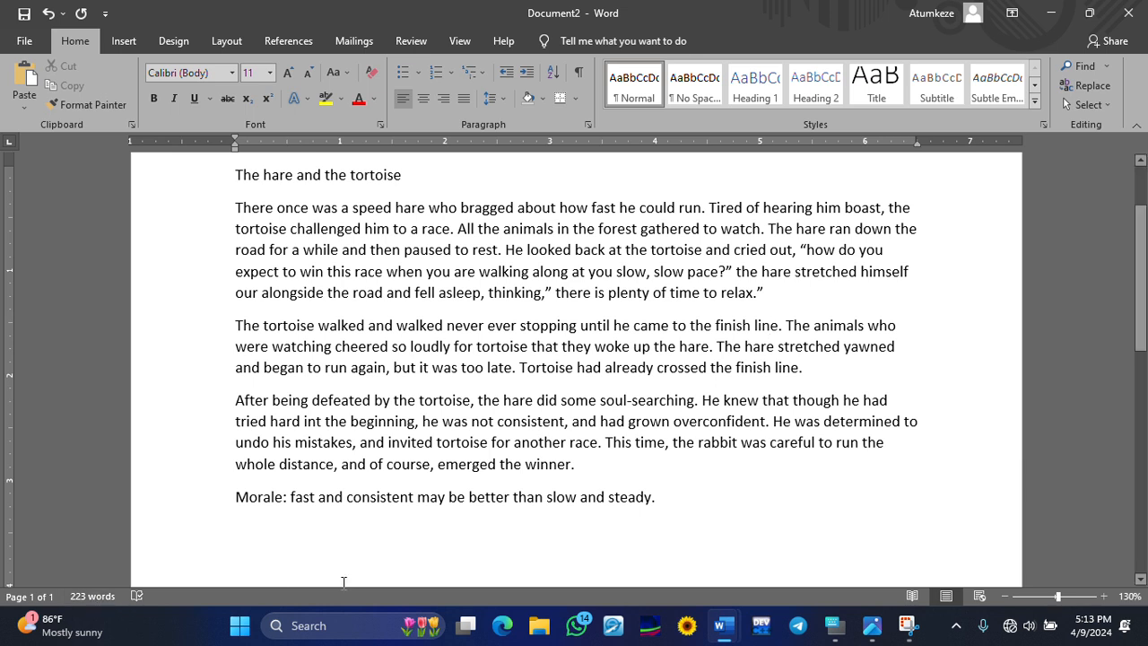
- Check Word Count statistics: 1 page, 223 words, 5 paragraphs, 14 lines
click(669, 495)
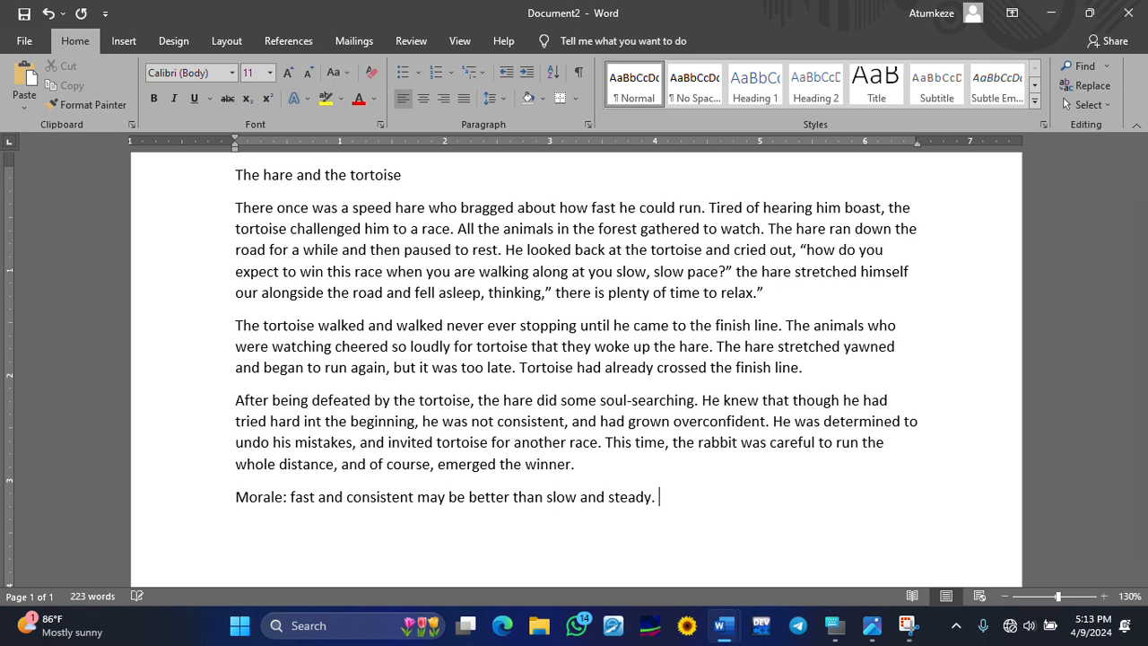
text(I lo)
key(BackSpace)
key(BackSpace)
key(BackSpace)
key(BackSpace)
text(i love you)
key(BackSpace)
key(BackSpace)
key(BackSpace)
key(BackSpace)
key(BackSpace)
key(BackSpace)
key(BackSpace)
key(BackSpace)
key(BackSpace)
key(BackSpace)
key(BackSpace)
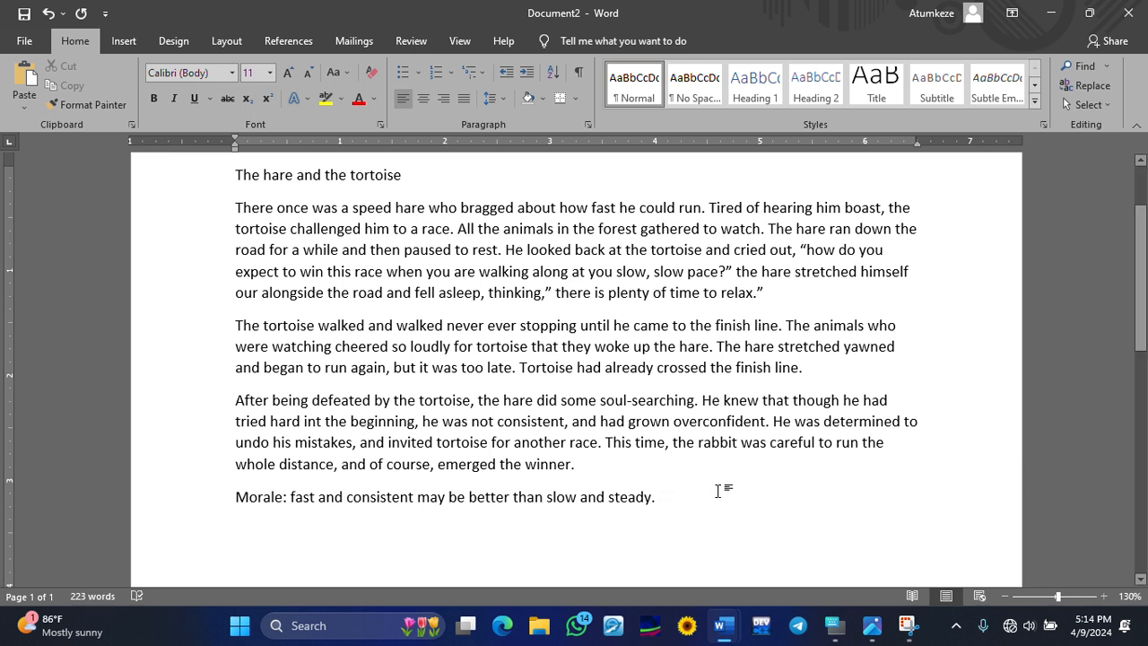
click(90, 597)
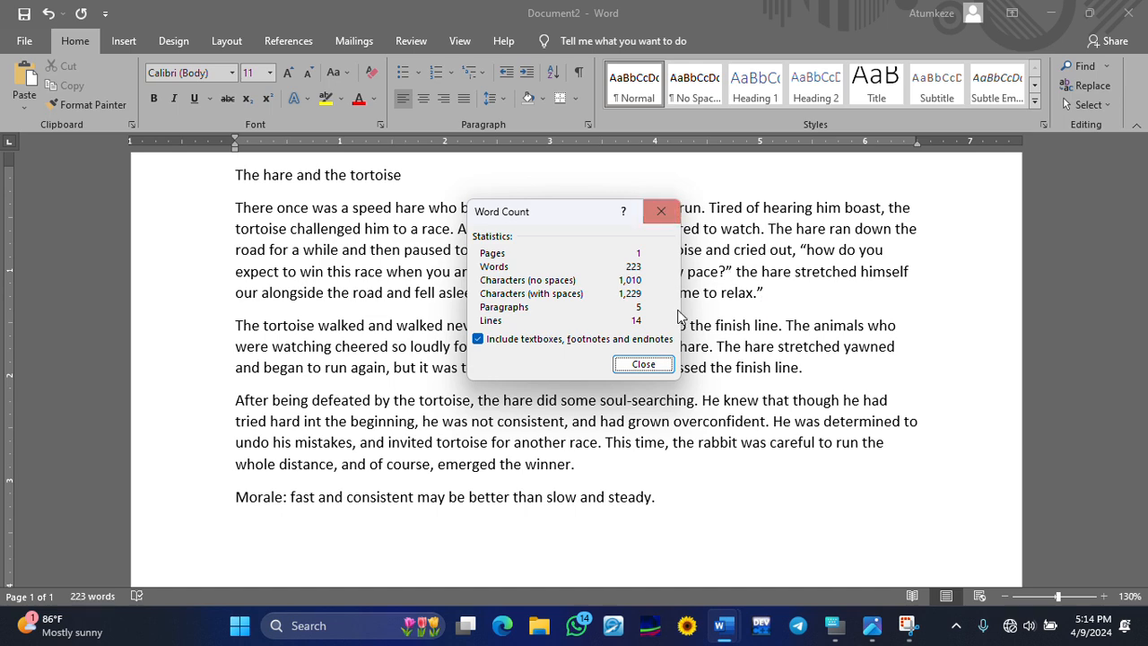
- Close the Word Count dialog, reopening and closing it twice more, leaving the 223-word story visible
click(644, 365)
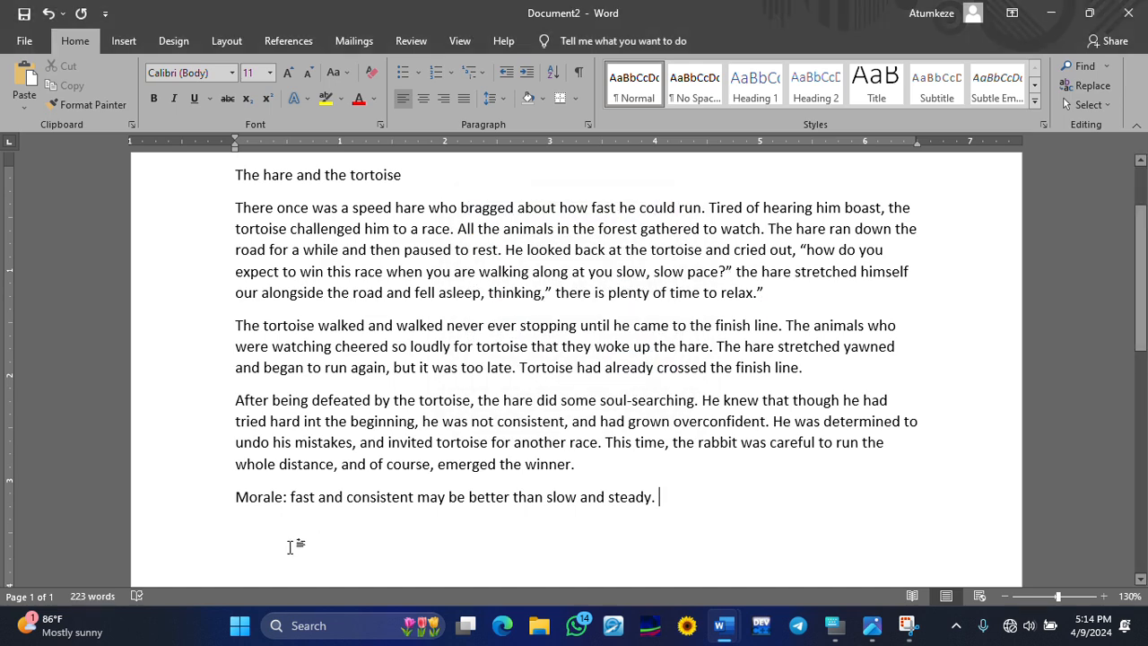
click(98, 596)
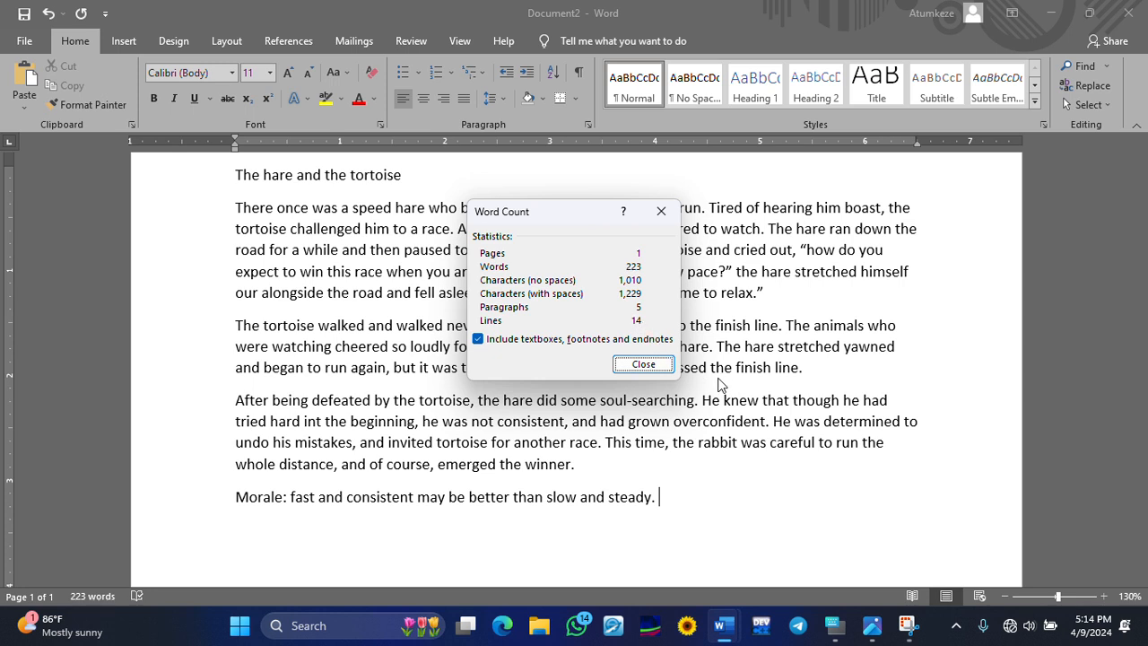
click(666, 218)
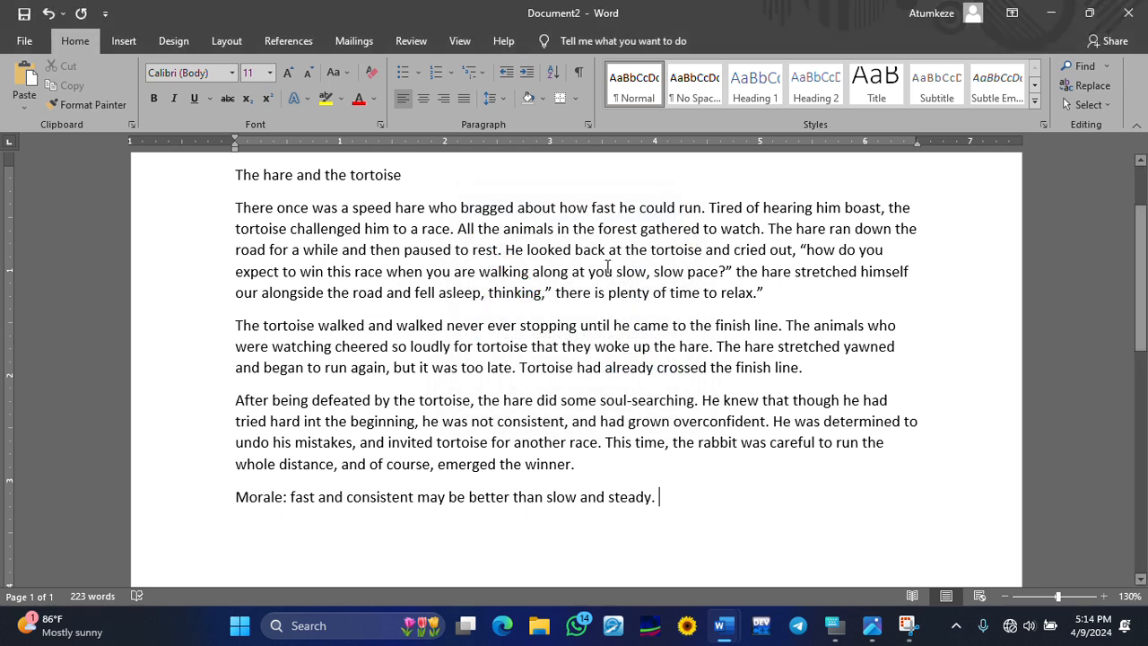
click(83, 596)
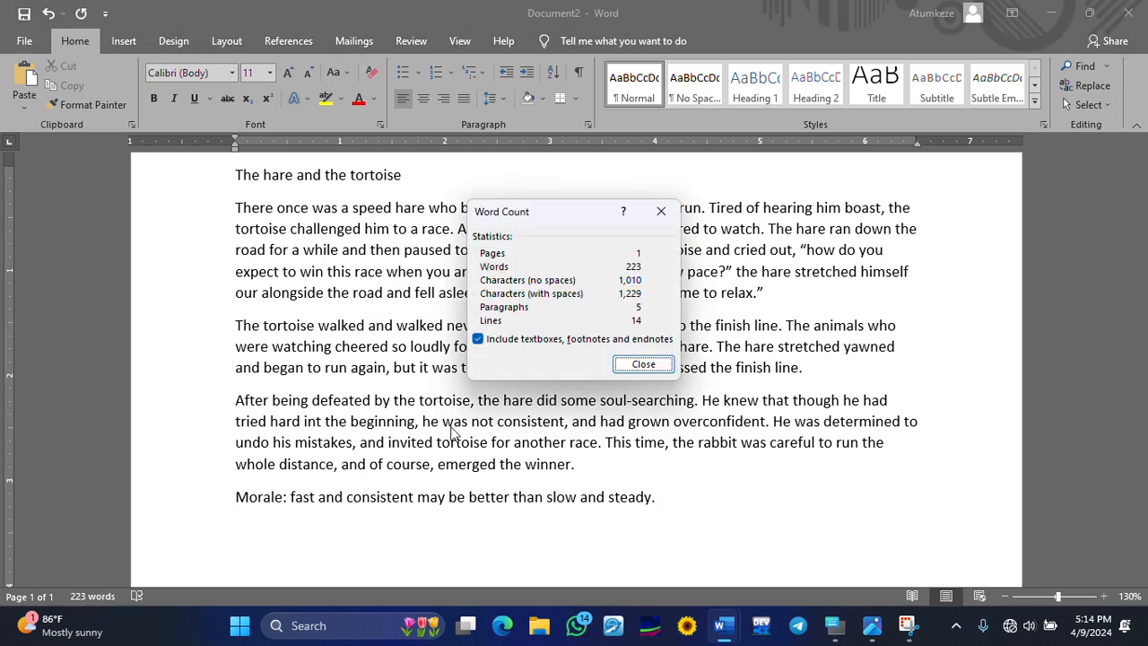
click(662, 212)
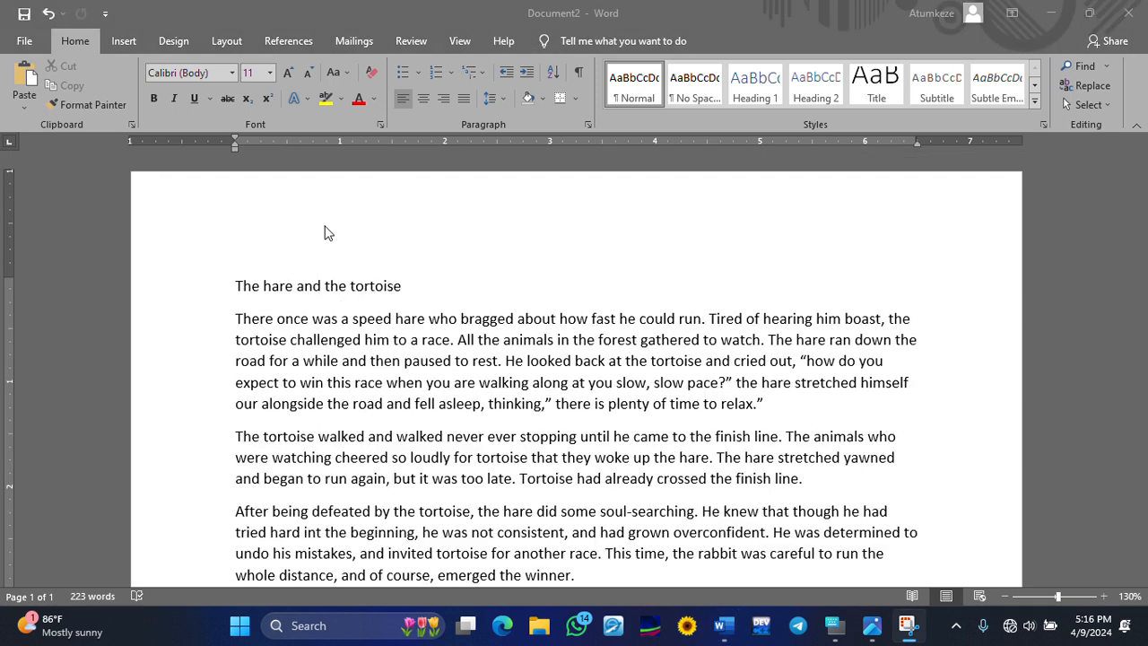
- Bring up the On-Screen Keyboard, move it off the text, and Tab-indent the opening paragraph
click(240, 320)
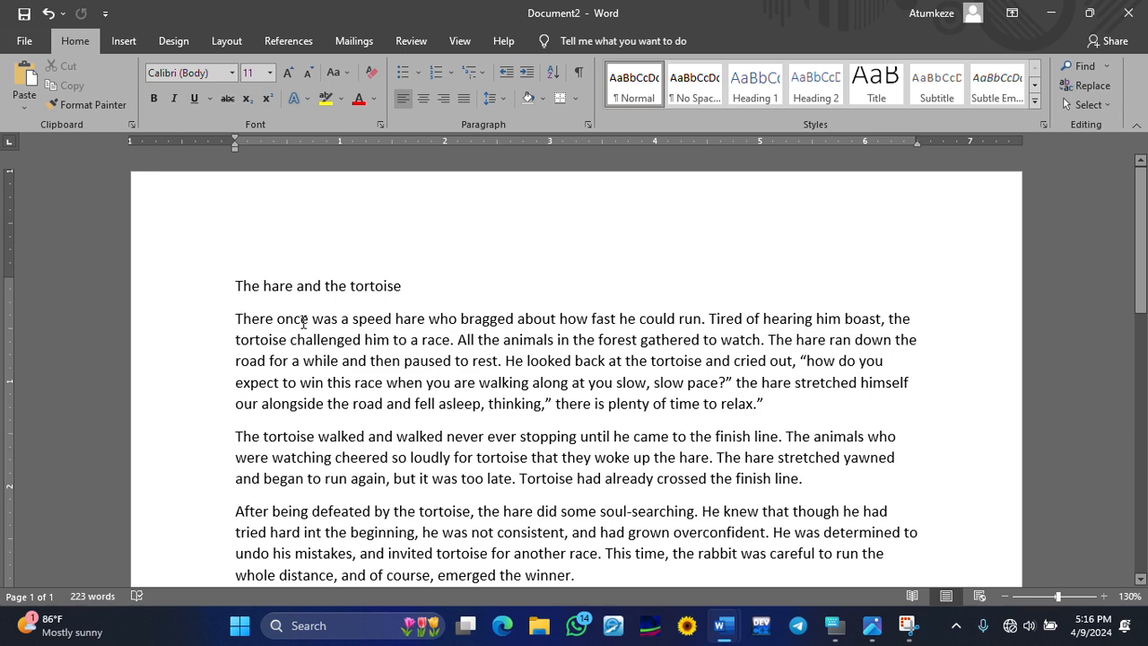
click(834, 626)
drag(562, 287, 540, 429)
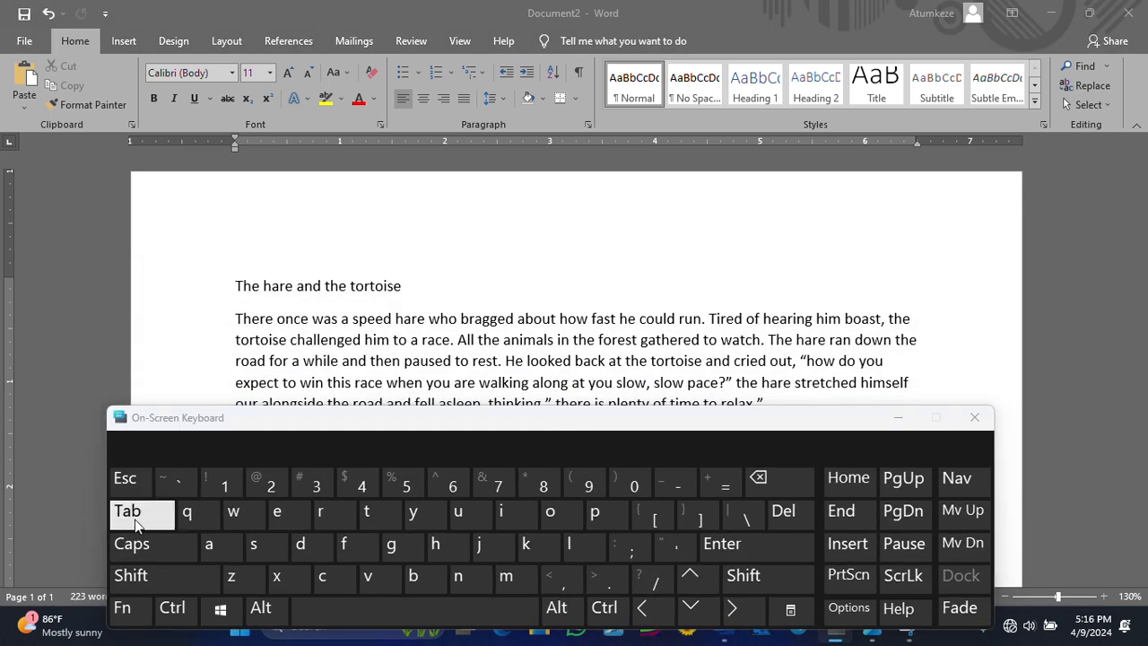
click(237, 328)
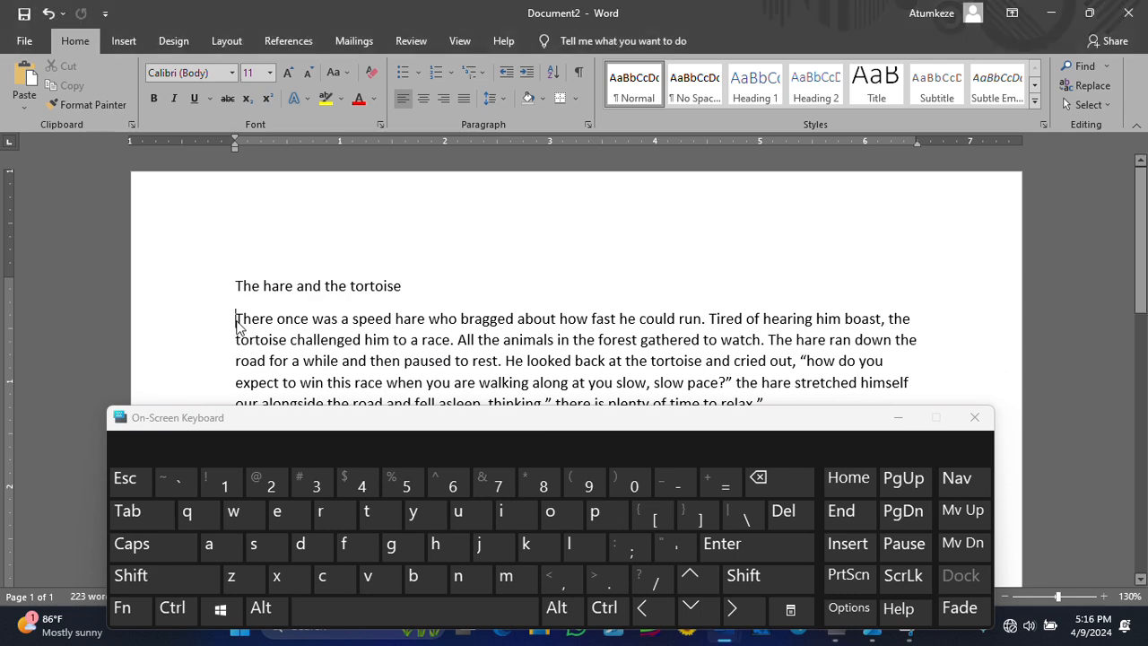
click(135, 516)
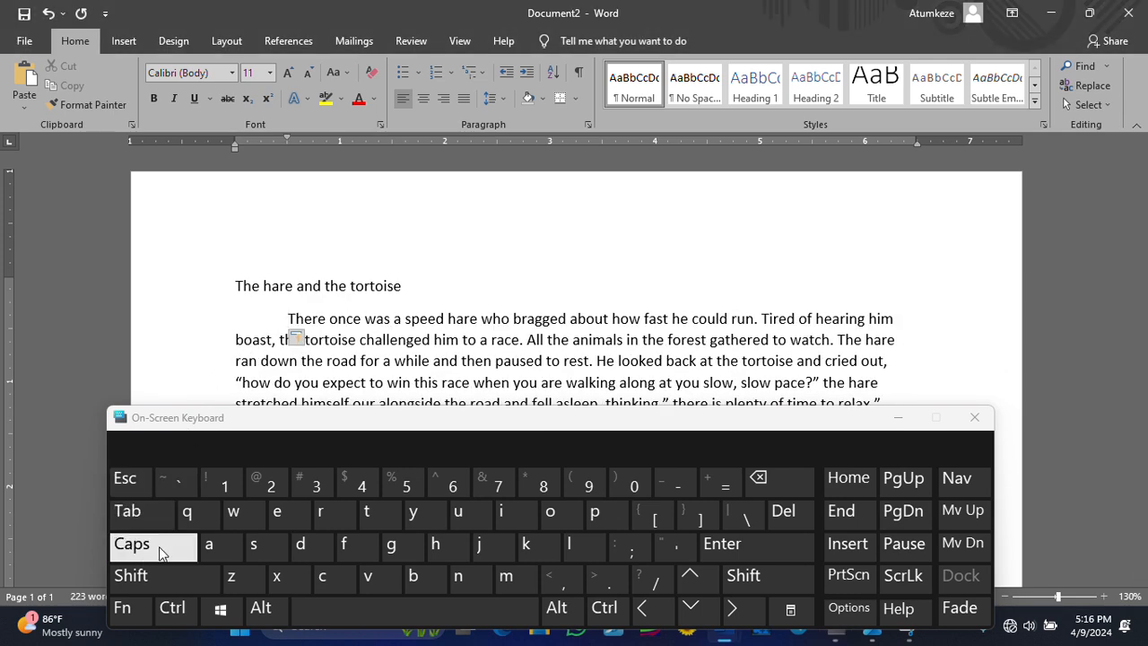
- Tab-indent the first lines of the 'The tortoise walked' and 'After being defeated' paragraphs
scroll(314, 314, down, 6)
scroll(308, 297, up, 2)
scroll(307, 296, up, 3)
scroll(246, 278, down, 2)
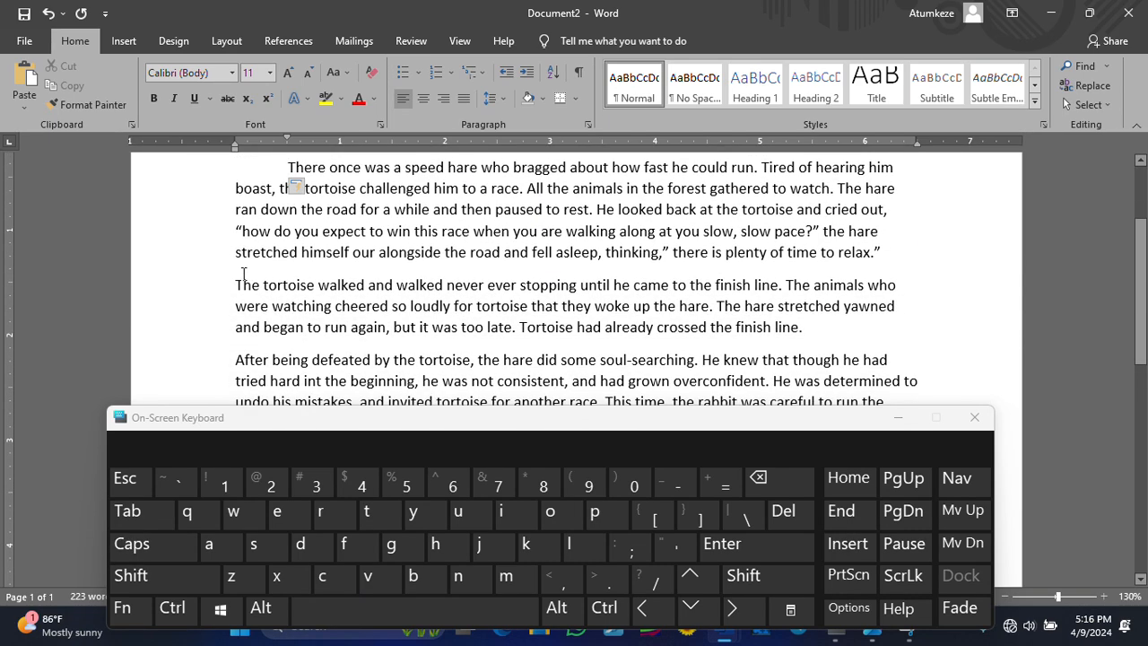
click(125, 510)
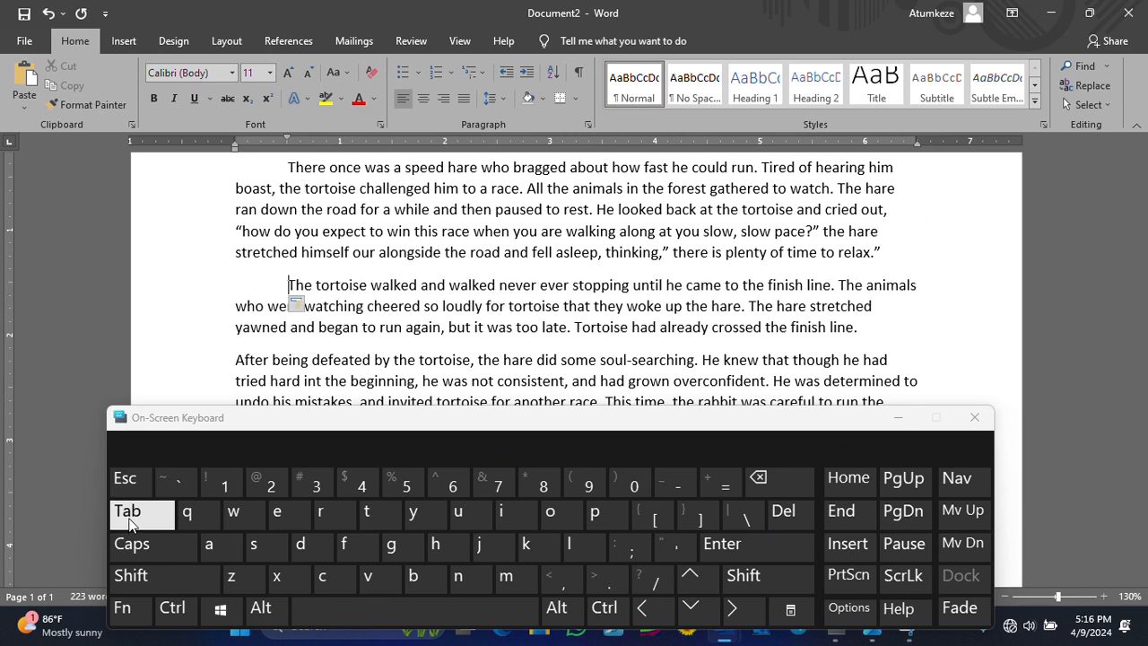
scroll(346, 334, down, 1)
click(236, 308)
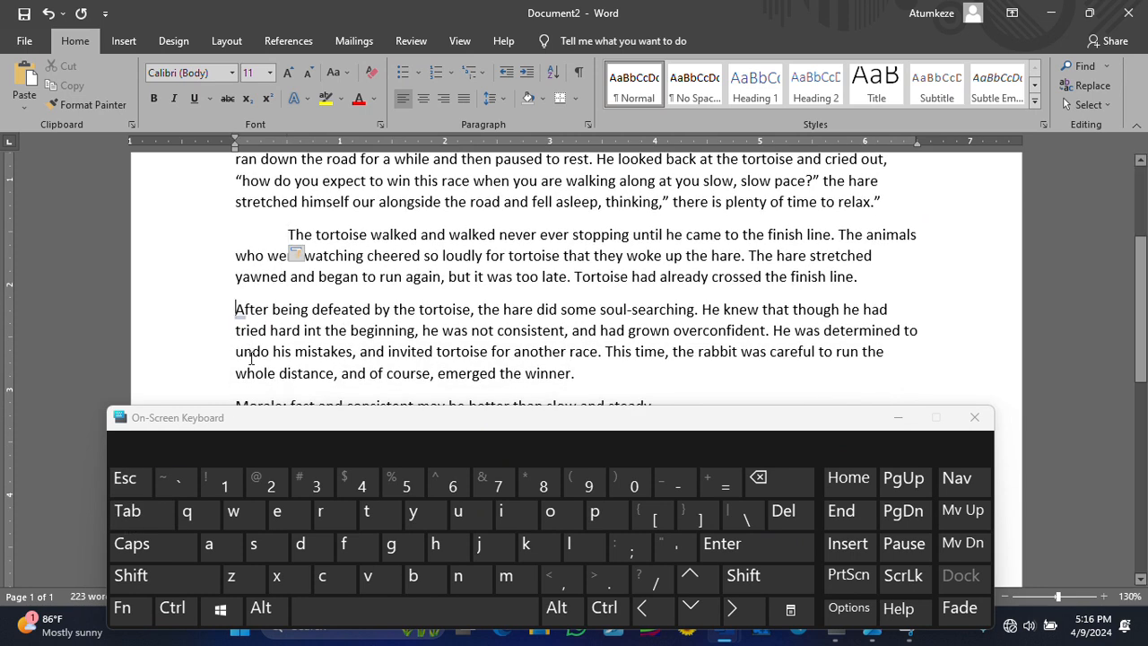
click(125, 511)
scroll(283, 308, down, 1)
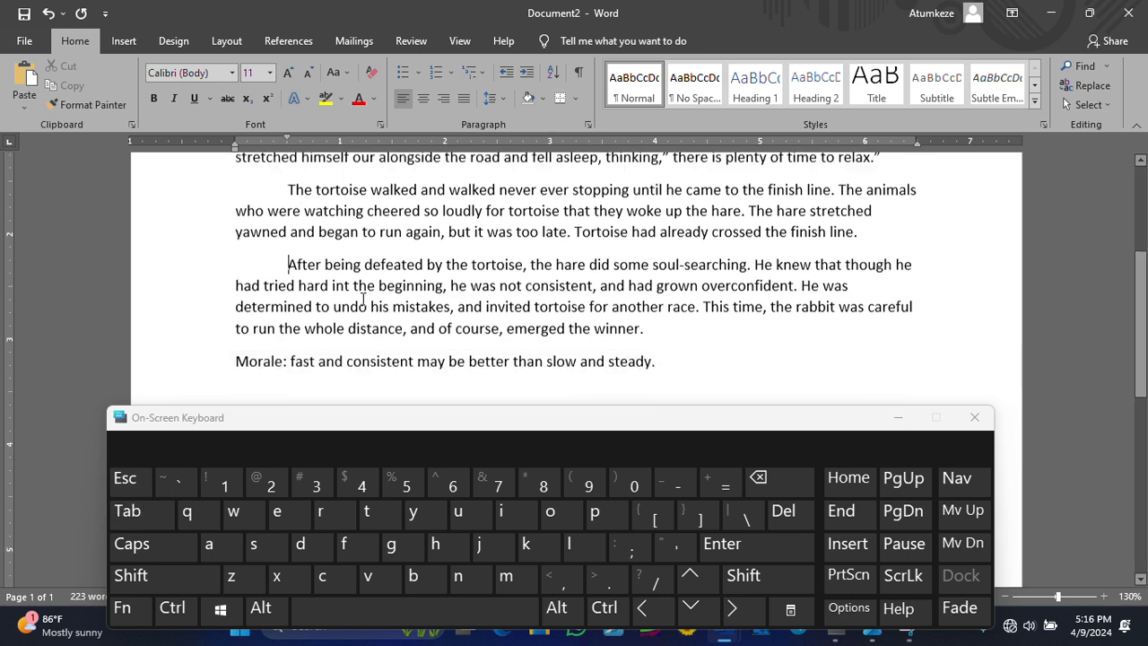
scroll(397, 305, up, 3)
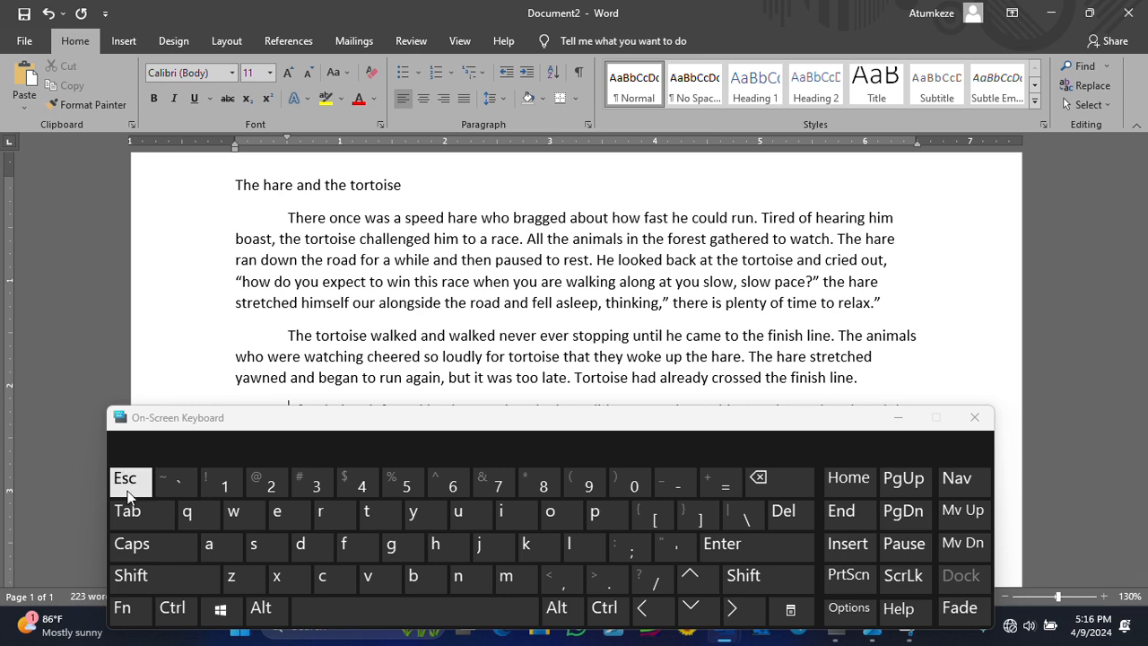
- Re-indent 'There once' and undo the automatic whole-paragraph indent, keeping only a first-line indent
click(287, 218)
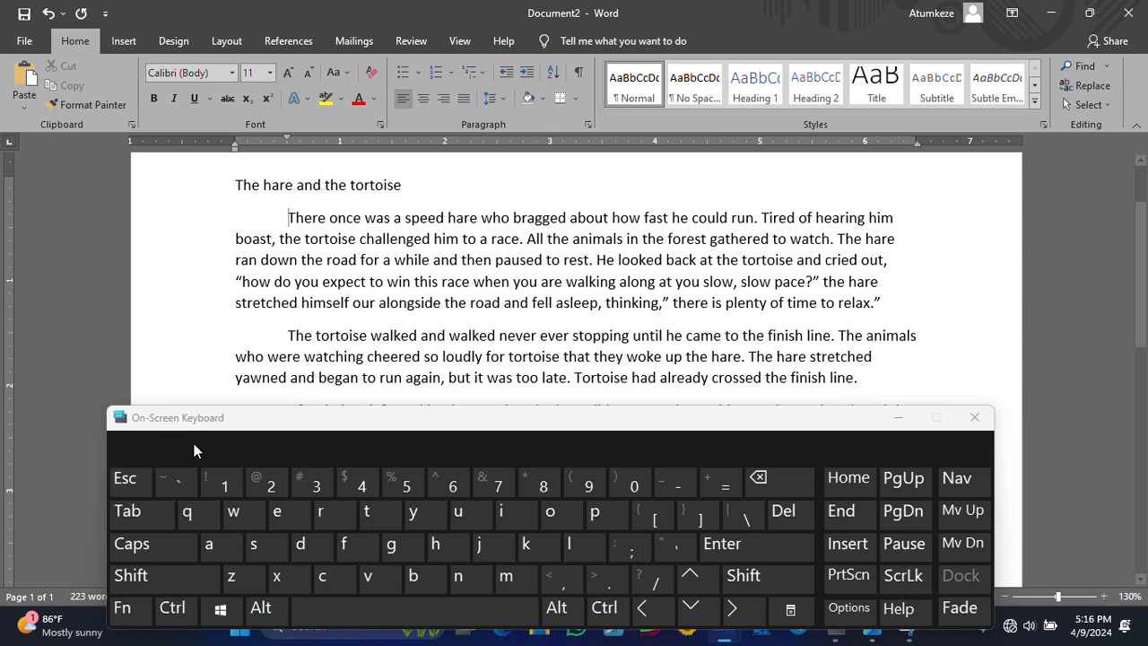
click(130, 510)
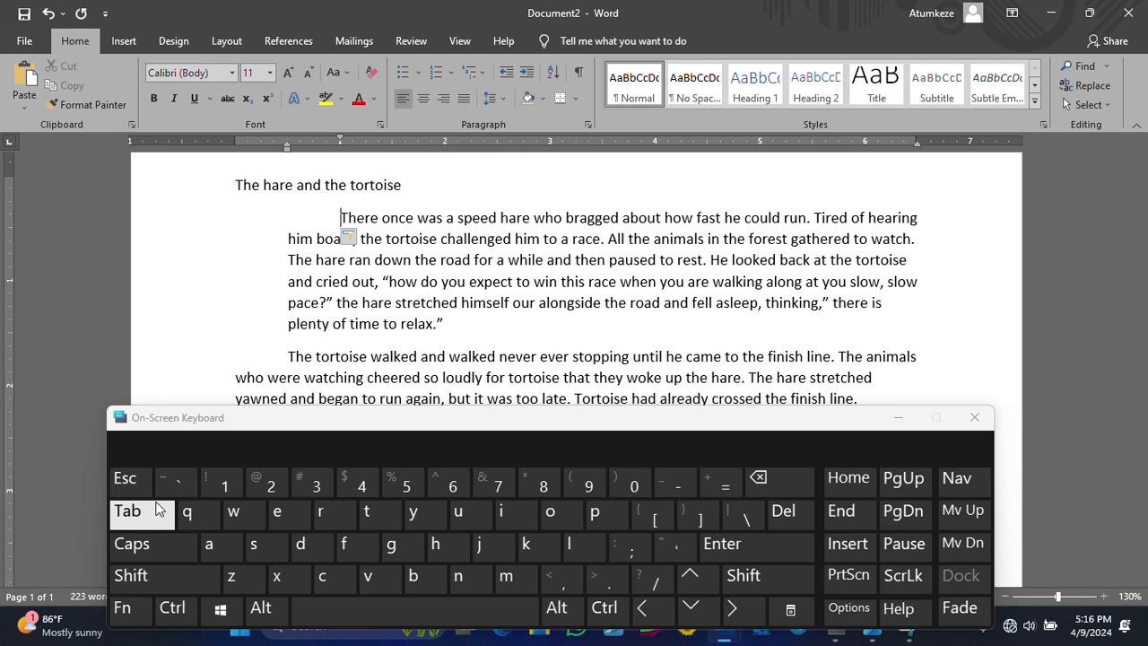
click(50, 13)
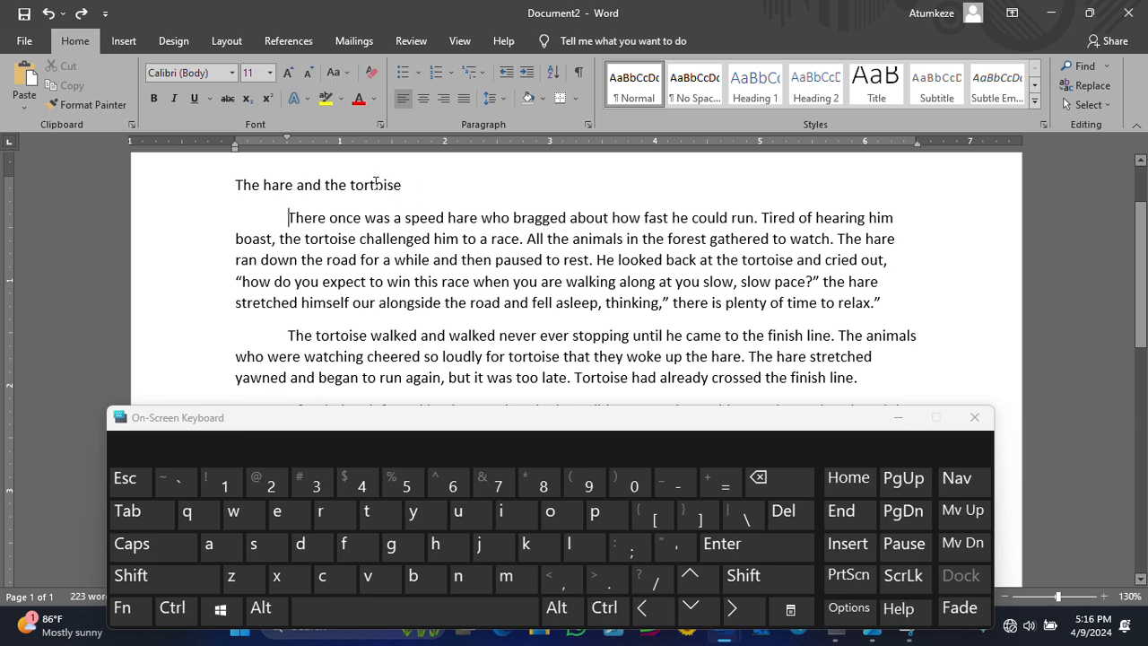
scroll(399, 186, down, 10)
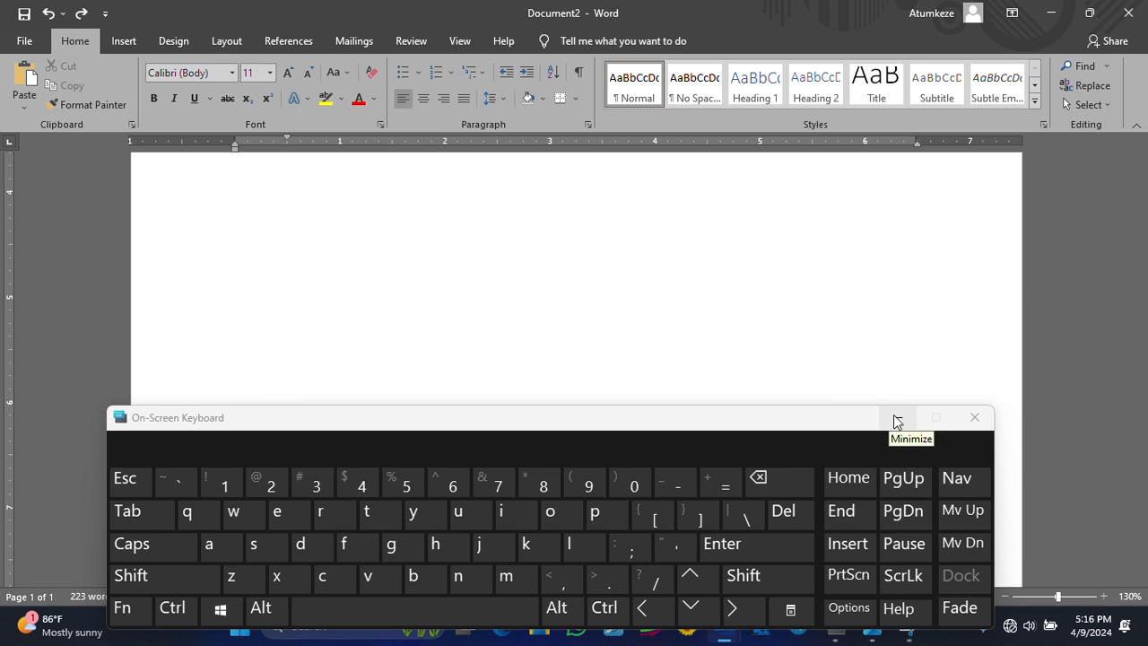
- Minimize the On-Screen Keyboard and return focus to the document
click(896, 421)
scroll(792, 410, up, 3)
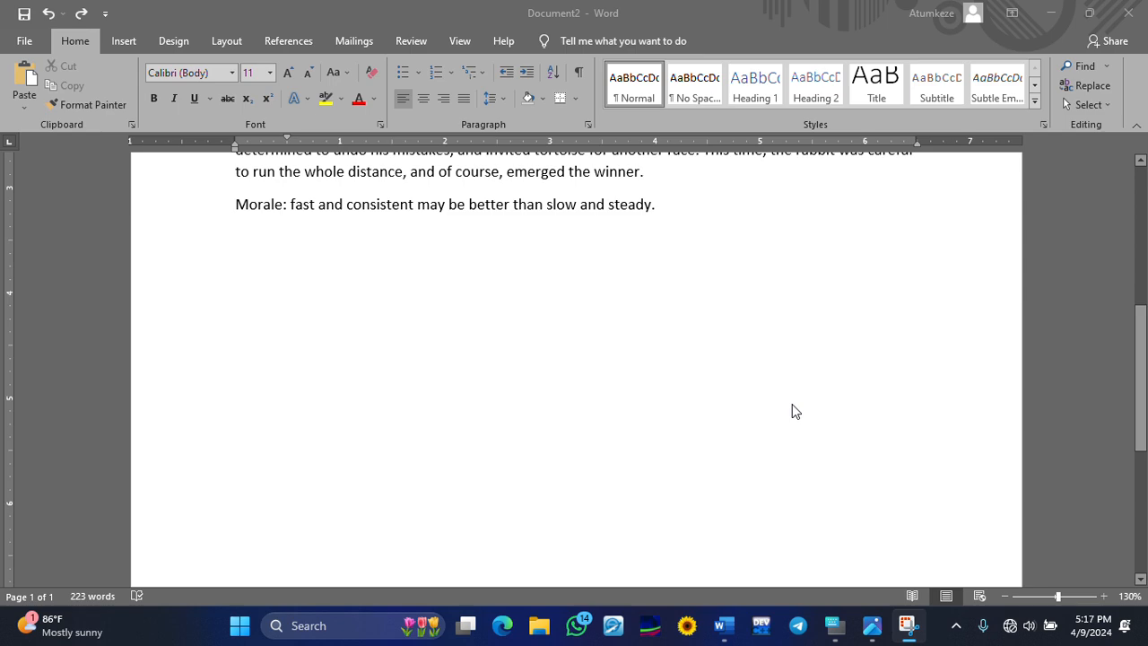
scroll(793, 410, up, 5)
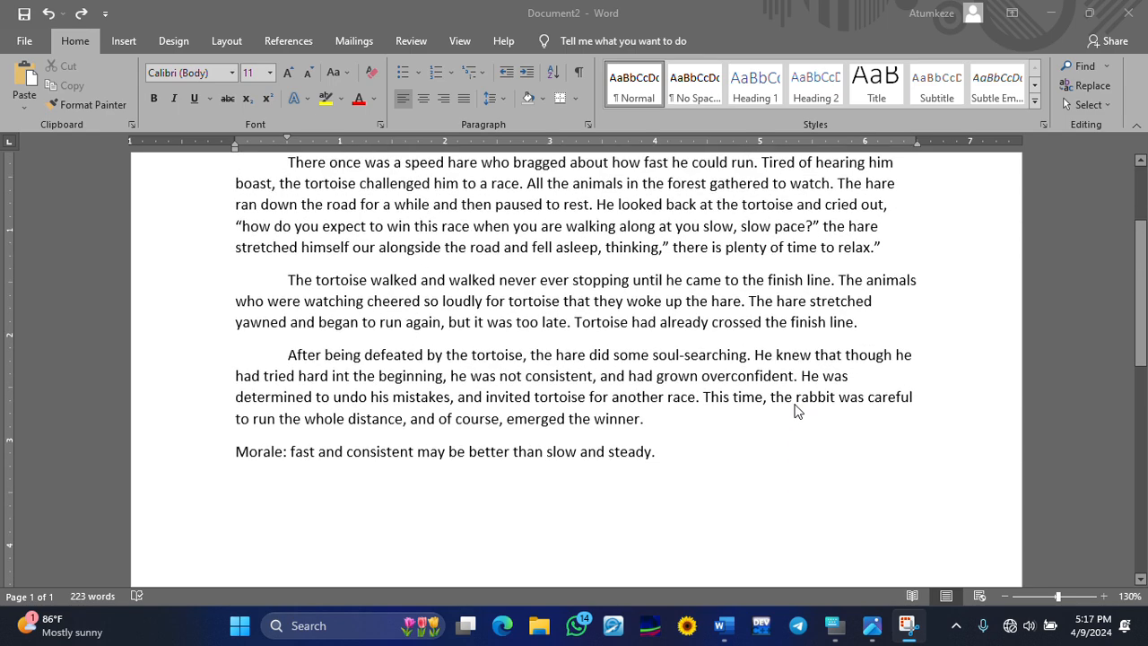
scroll(797, 406, up, 3)
scroll(794, 343, down, 2)
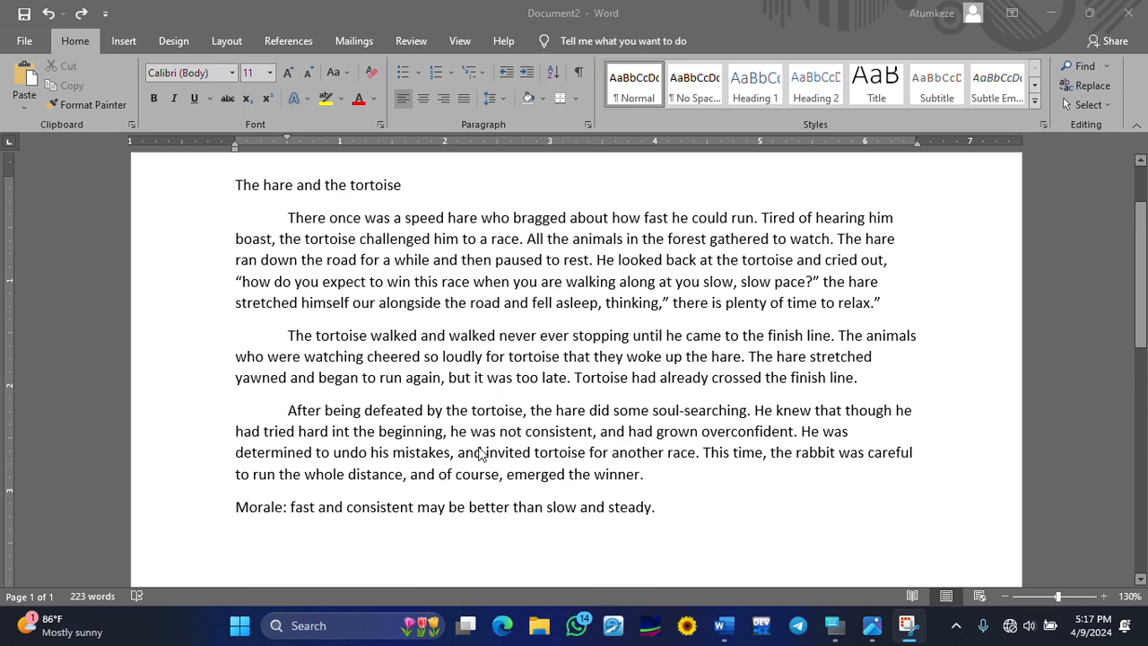
click(377, 383)
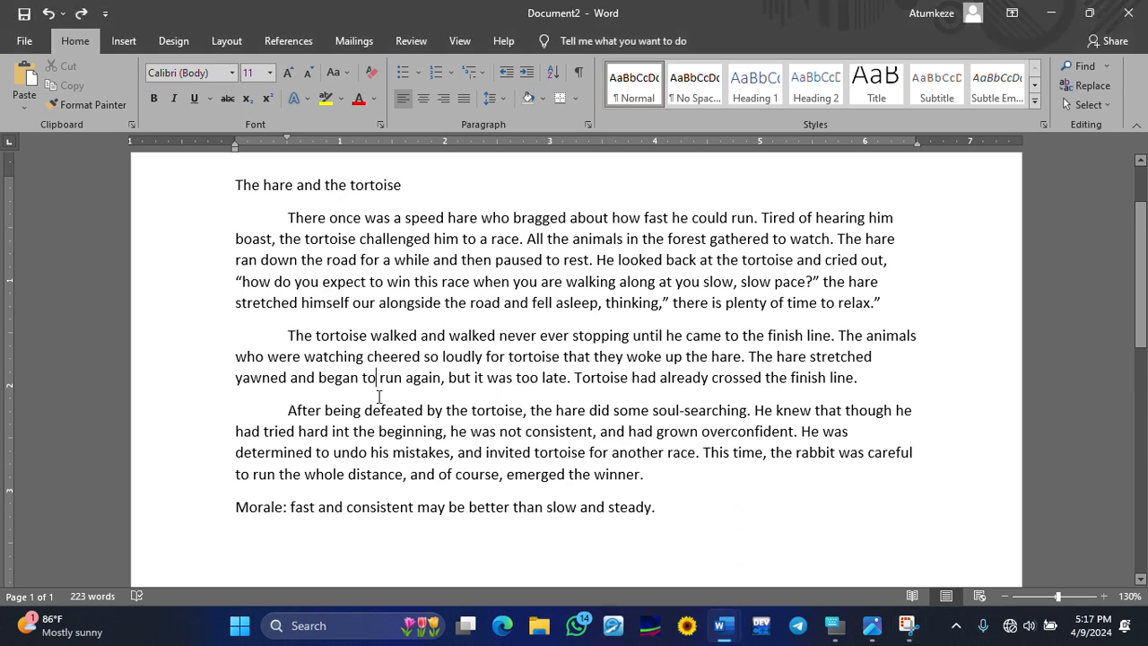
scroll(371, 427, down, 2)
scroll(372, 428, up, 2)
scroll(375, 428, up, 1)
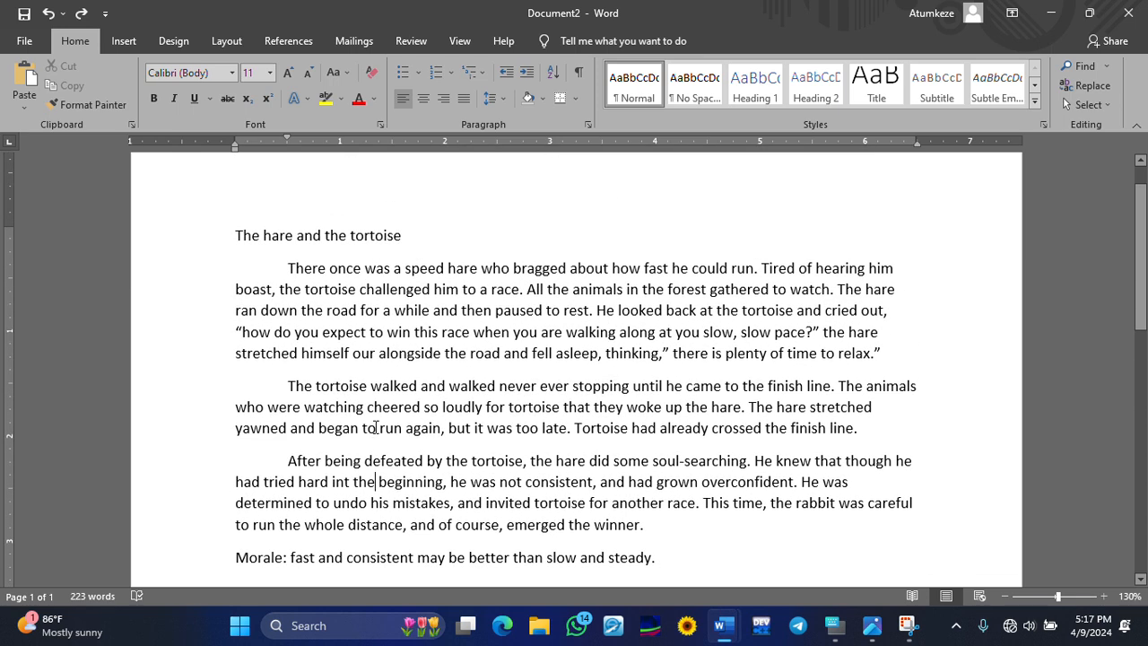
scroll(375, 427, down, 1)
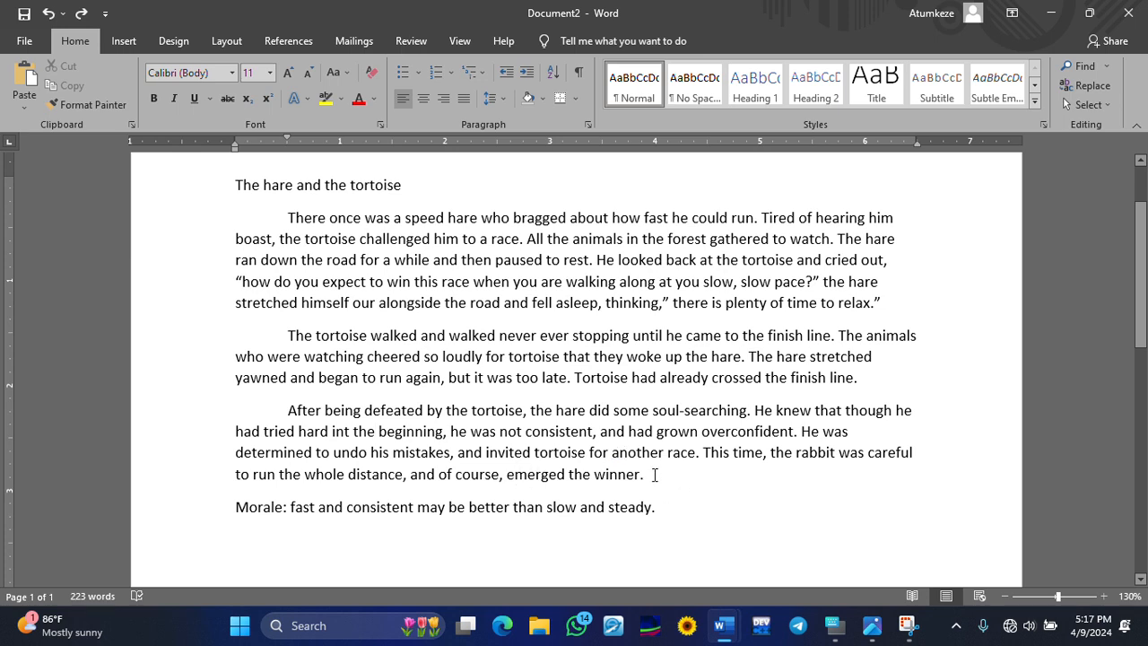
- Select the three story paragraphs from 'There' through 'winner.'
drag(651, 476, 290, 214)
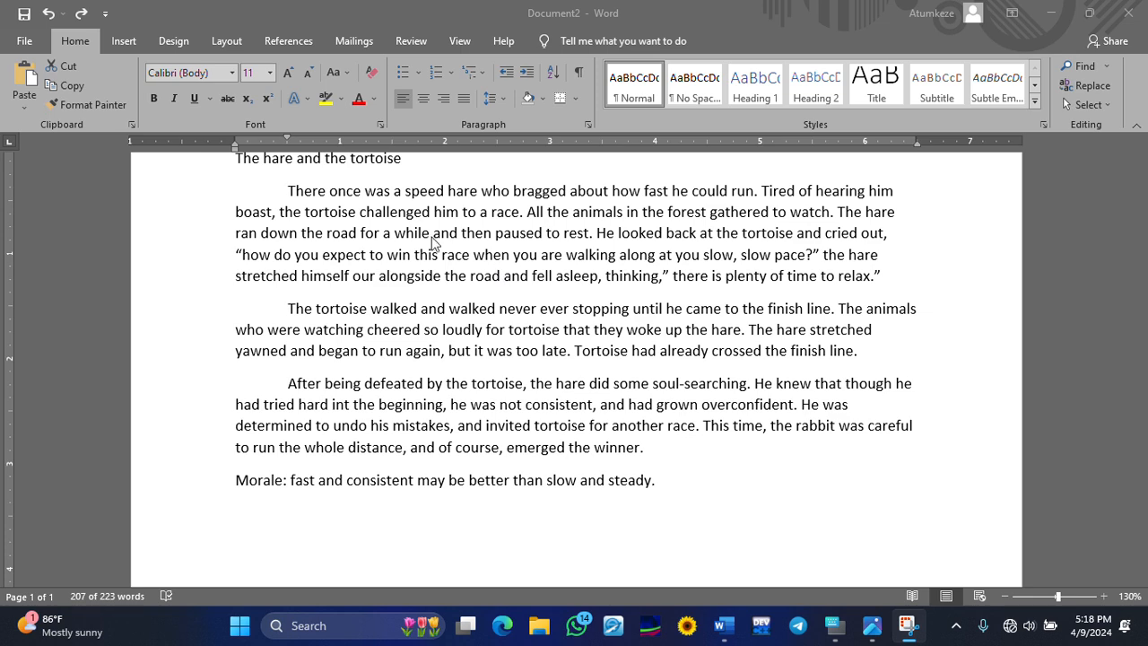
click(530, 313)
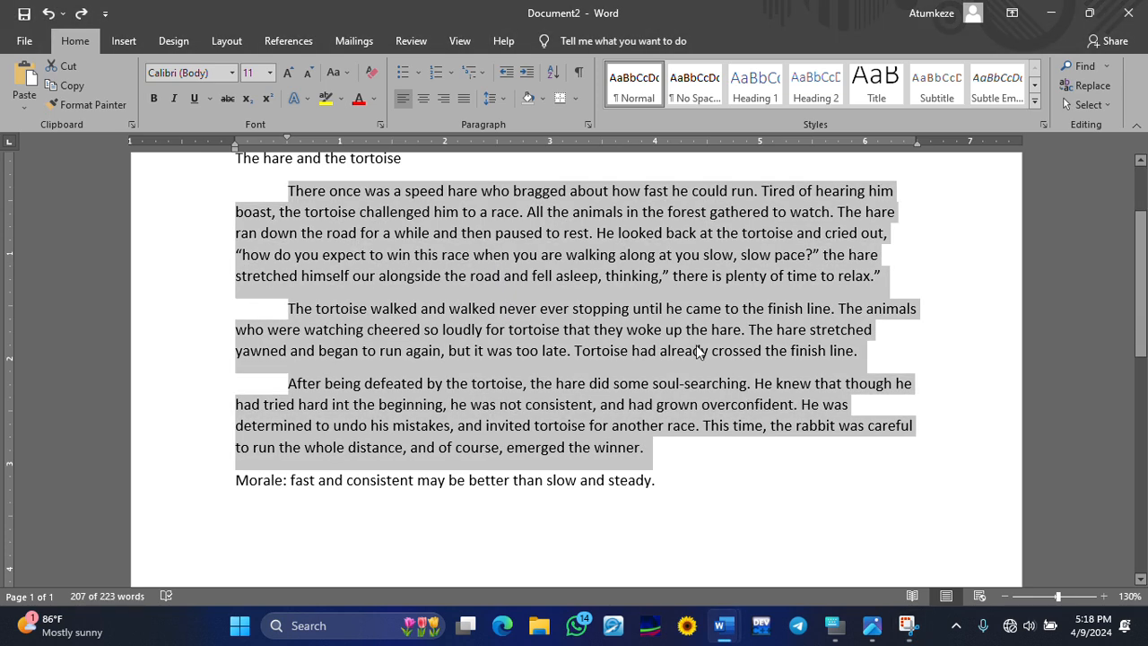
scroll(609, 278, up, 1)
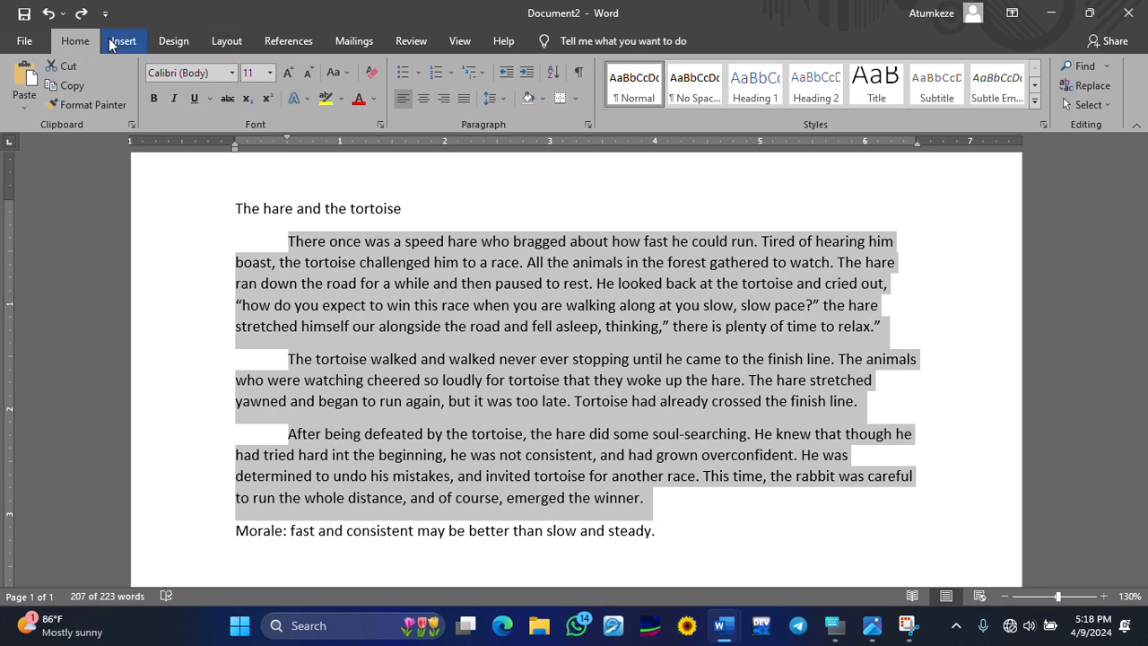
- Apply a Two-column layout to the selected story paragraphs, inspect it, then undo it
click(227, 41)
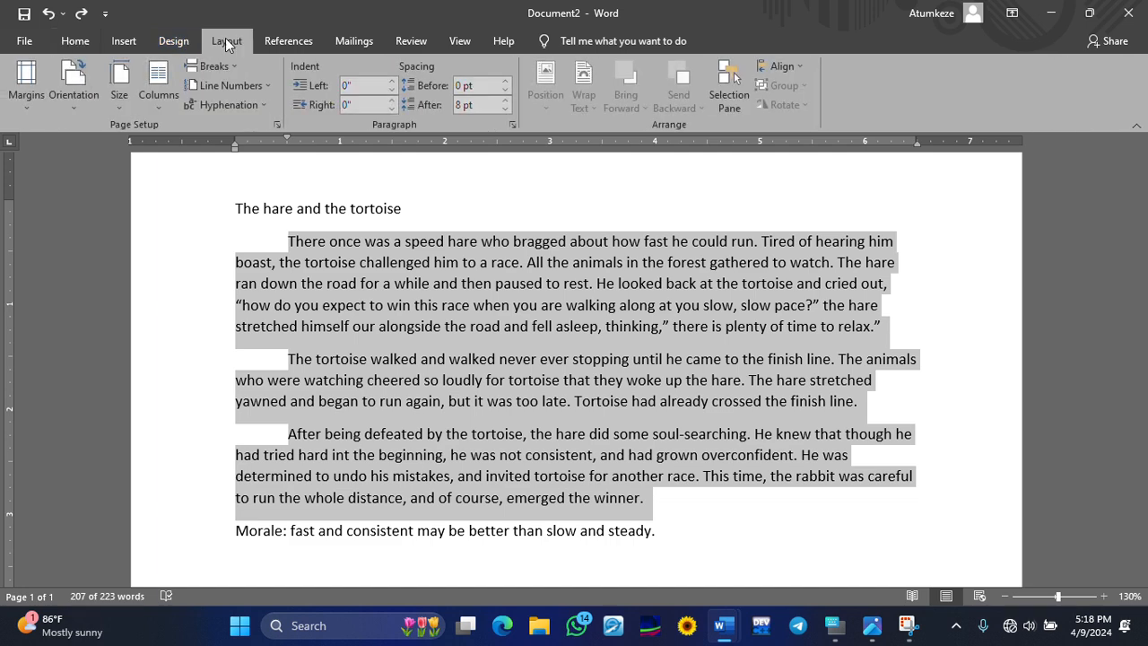
click(159, 109)
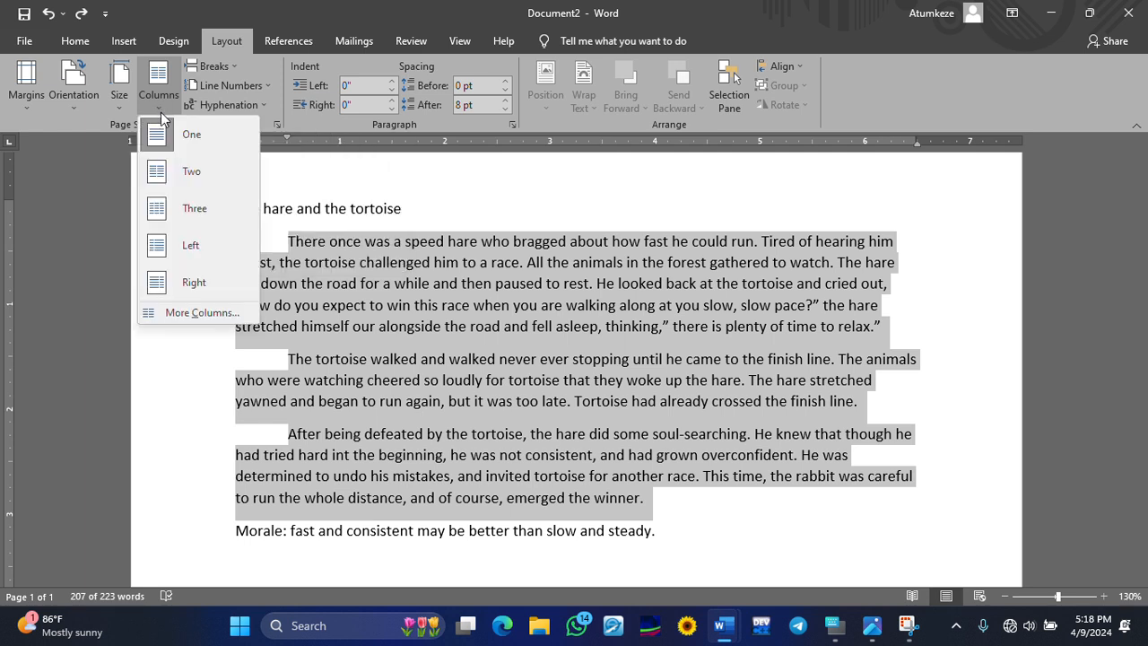
click(179, 173)
scroll(476, 266, down, 2)
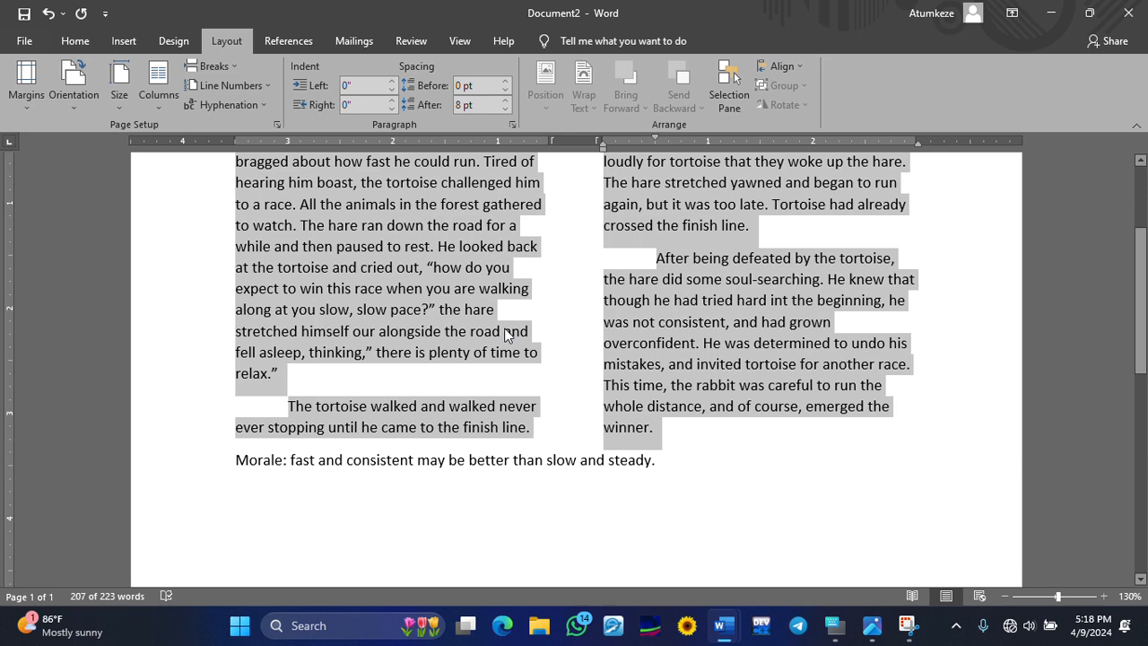
scroll(507, 335, up, 2)
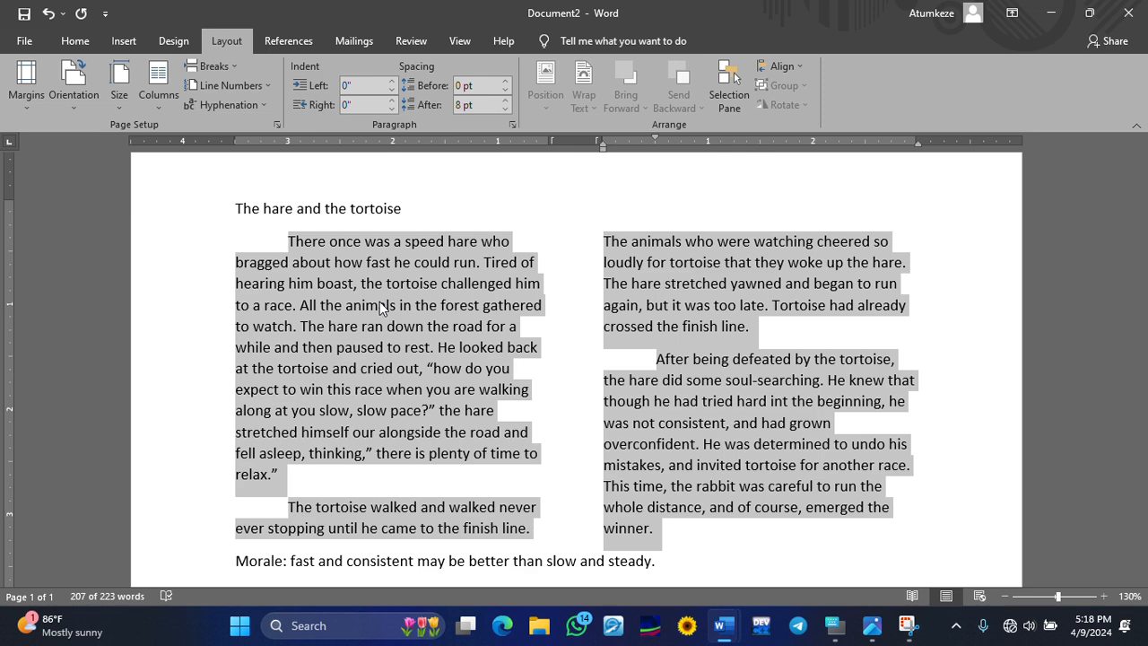
click(630, 386)
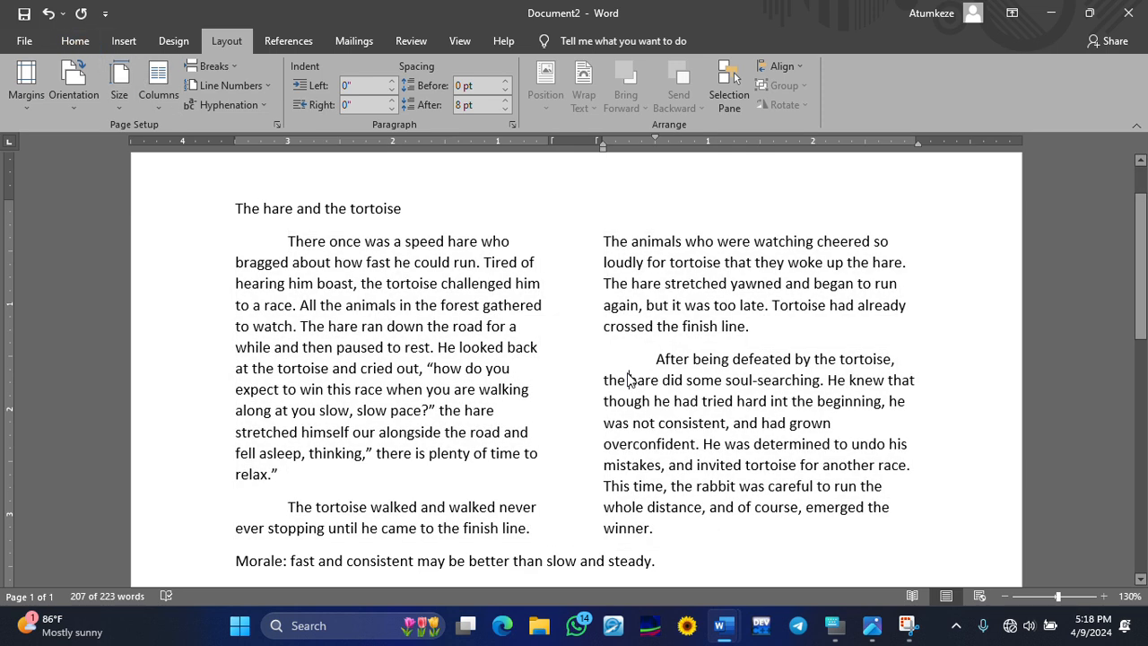
click(48, 13)
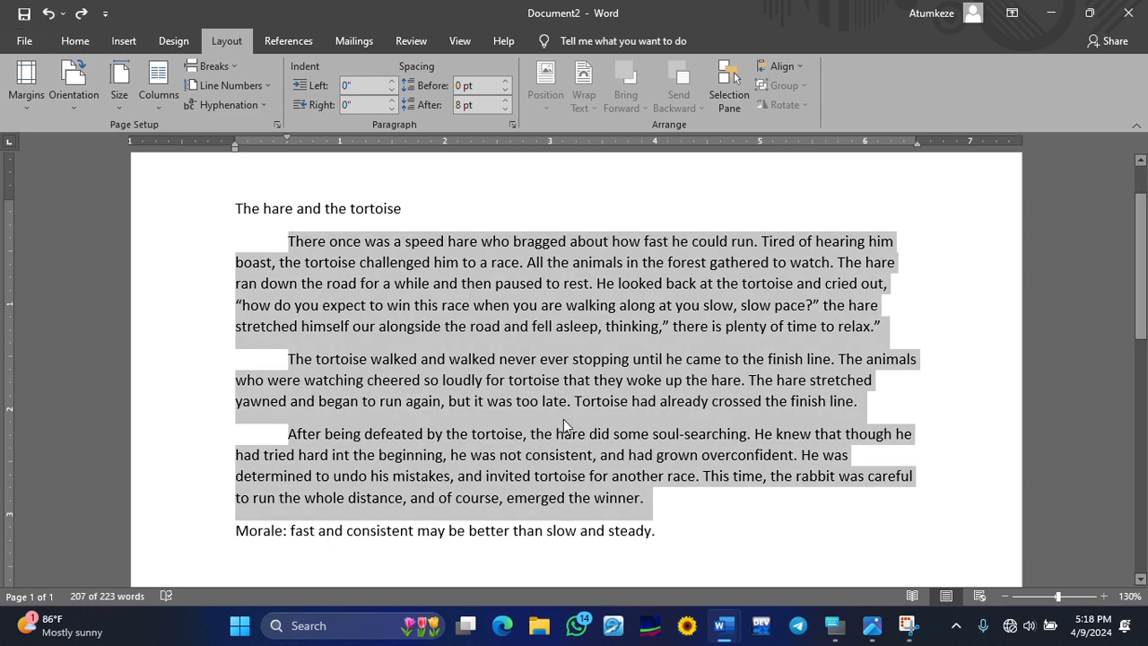
- Reselect the three story paragraphs and set them to Two columns again
click(568, 401)
drag(661, 502, 280, 249)
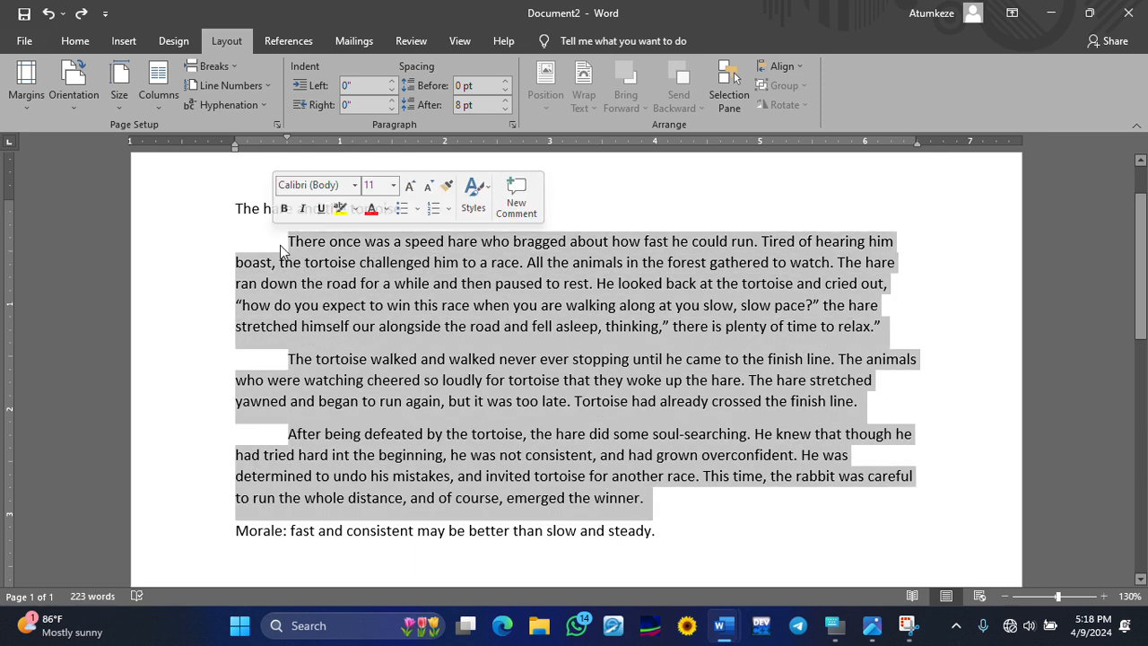
click(77, 41)
click(226, 41)
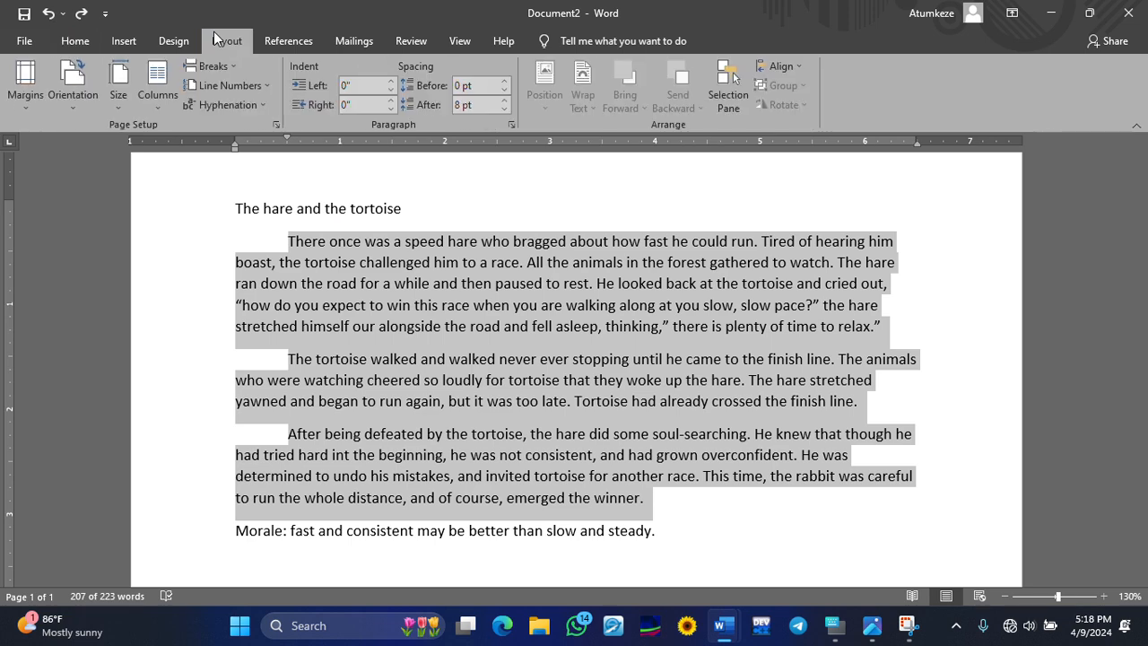
click(156, 107)
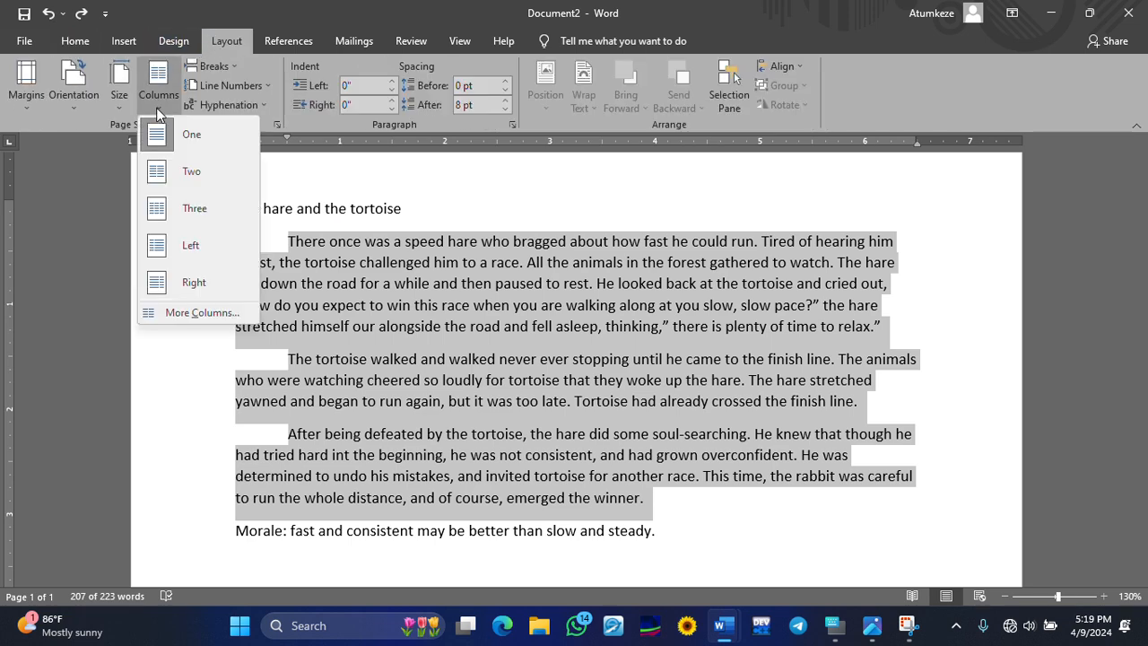
click(203, 173)
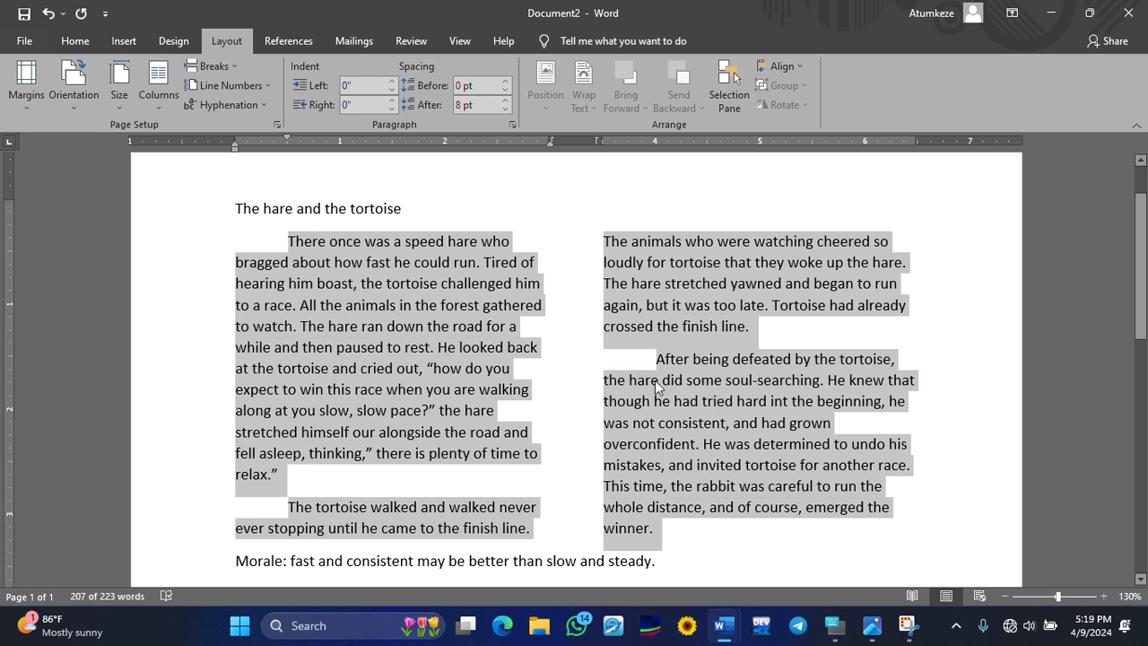
click(610, 385)
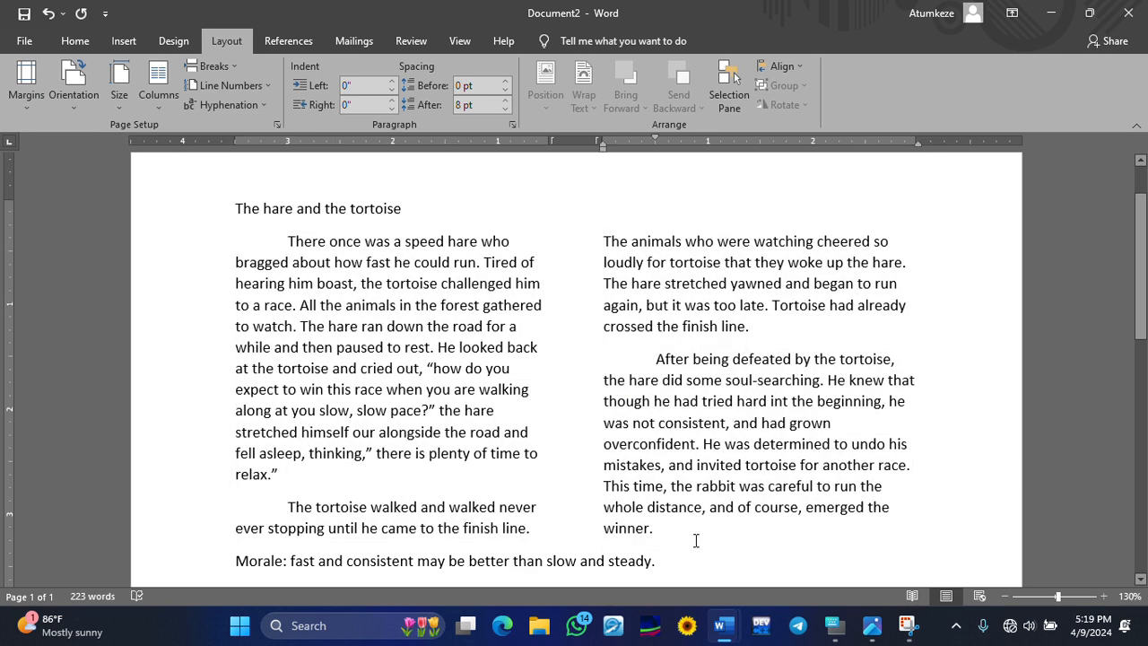
drag(662, 531, 283, 243)
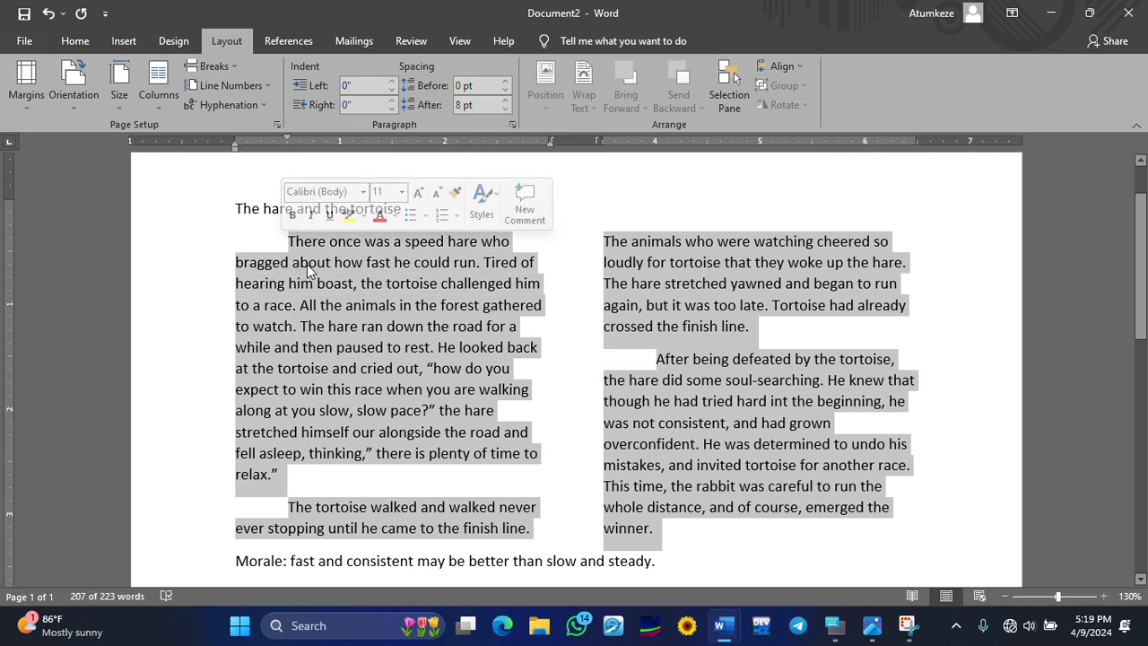
- Justify the two-column story paragraphs, redoing it once, then reselect the body text
click(72, 42)
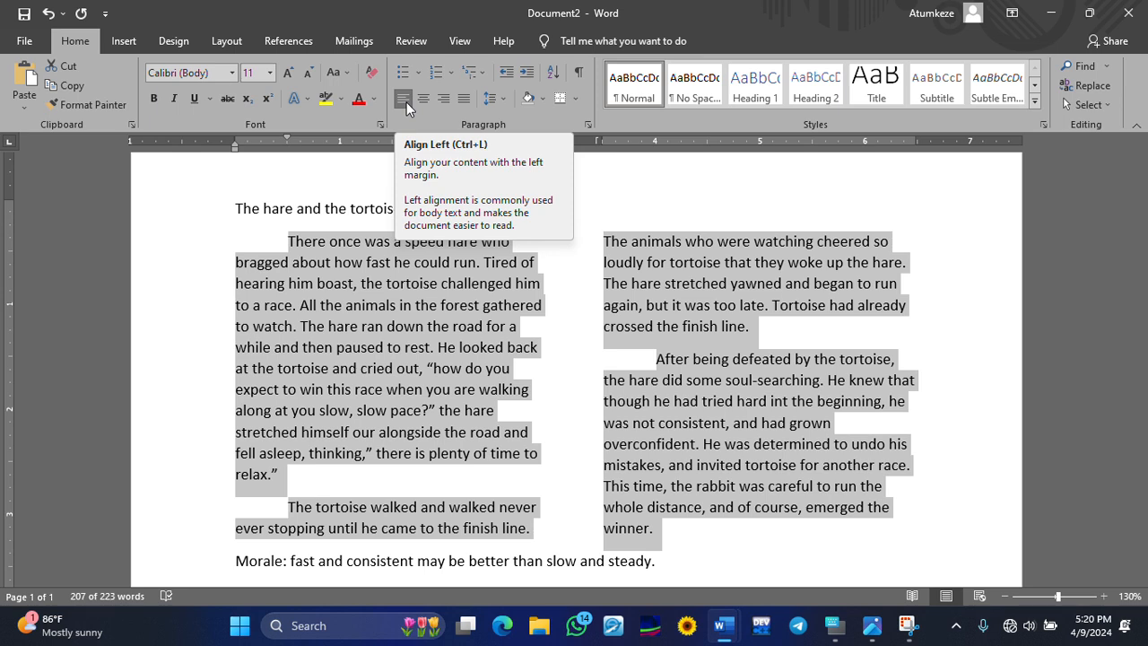
click(465, 100)
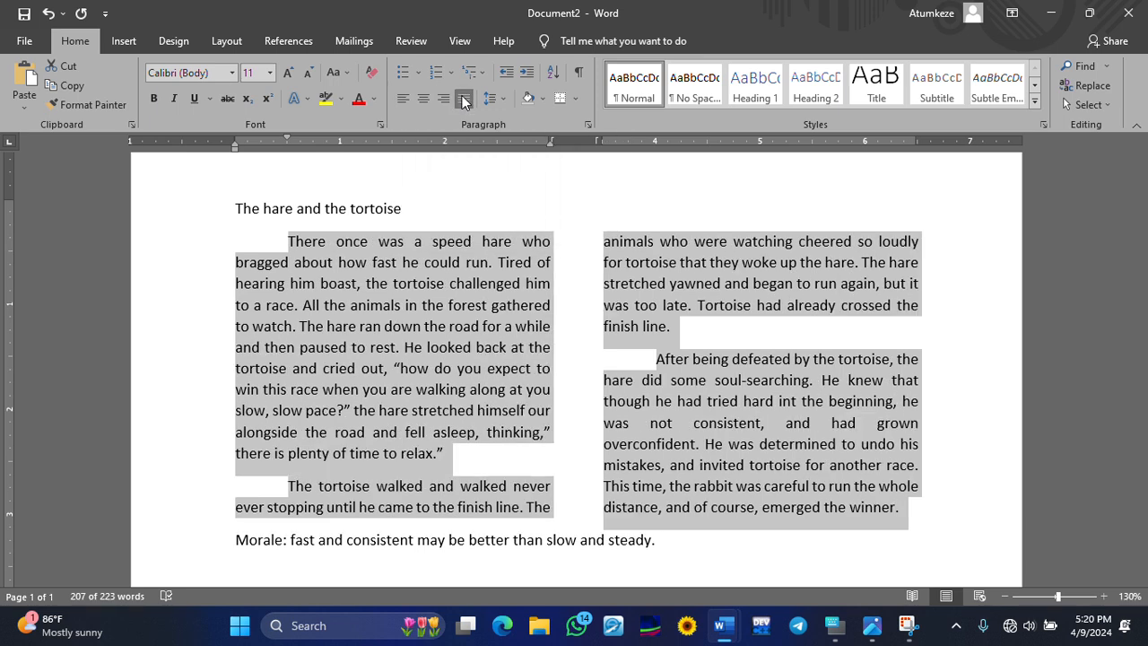
click(46, 16)
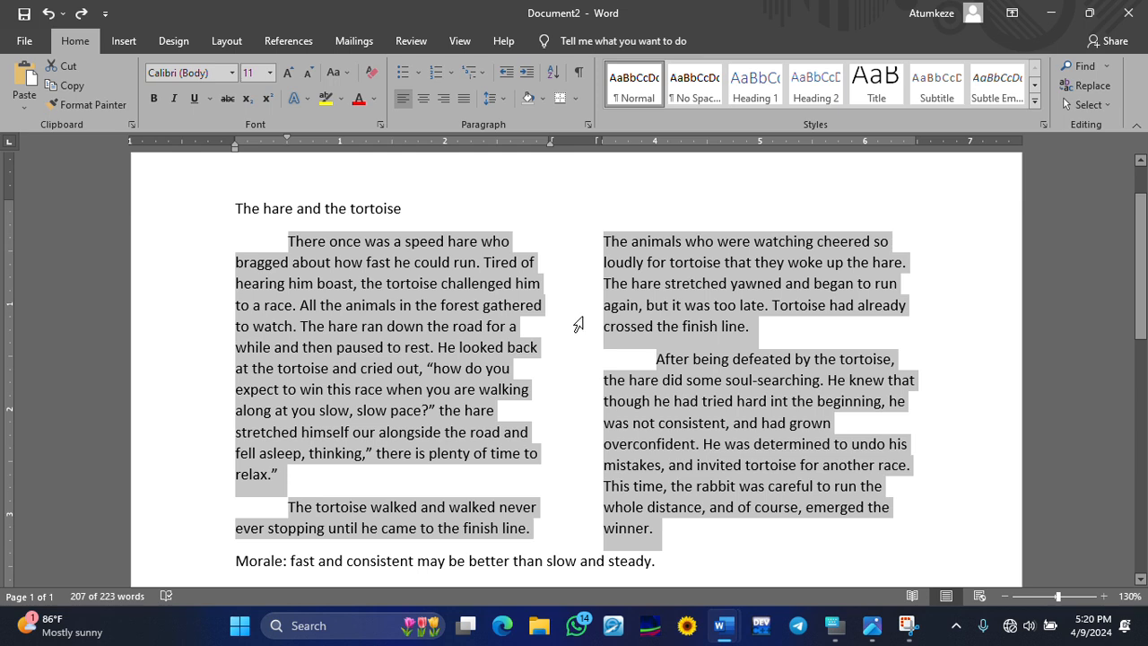
click(463, 99)
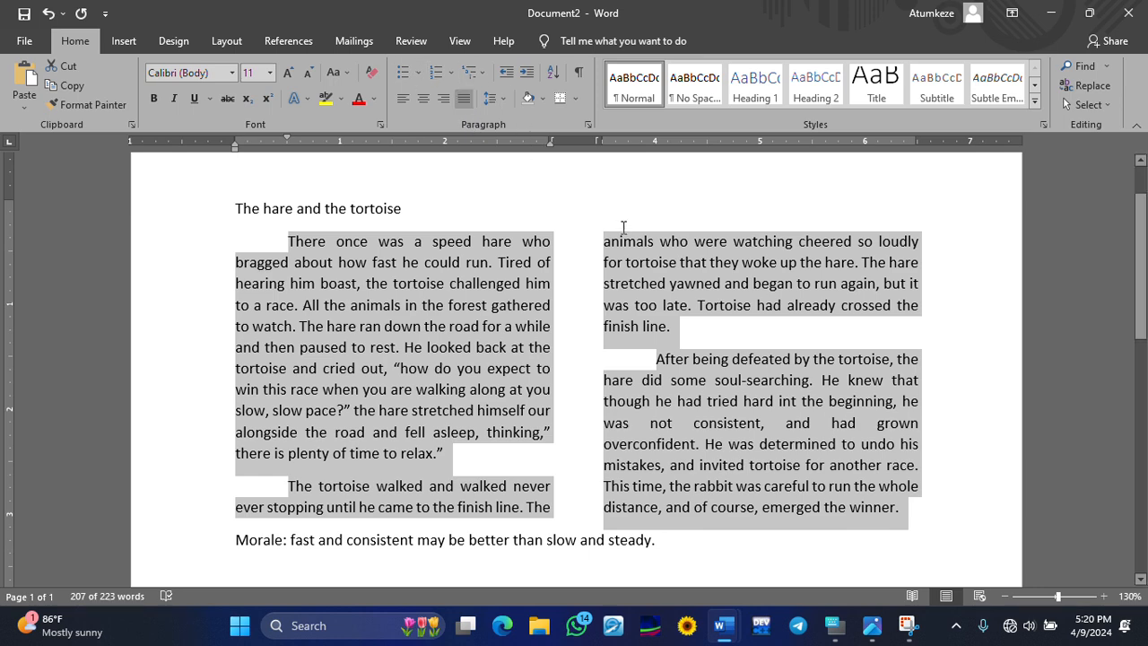
click(615, 285)
drag(910, 507, 281, 235)
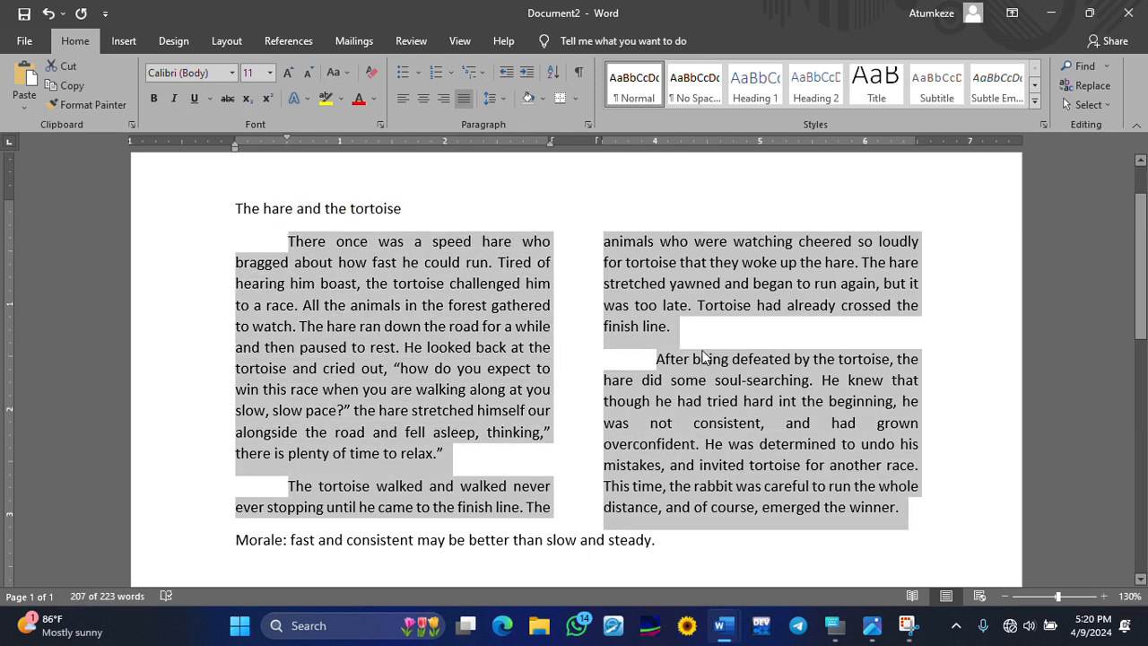
- Set the story body's line spacing to 1.15
click(493, 99)
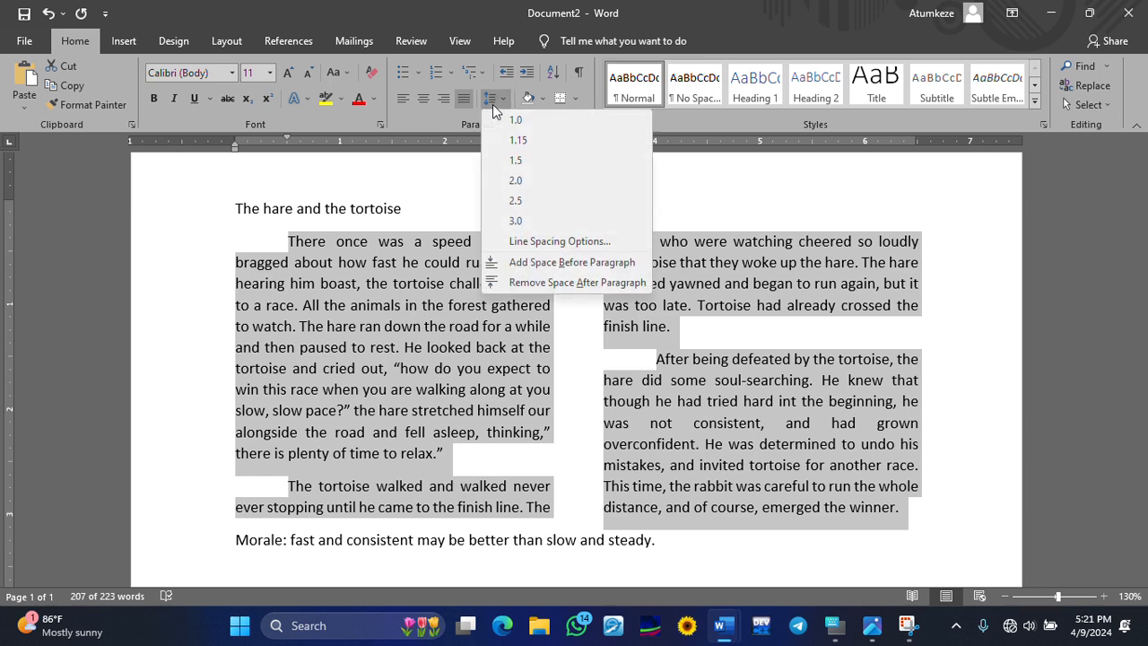
click(520, 142)
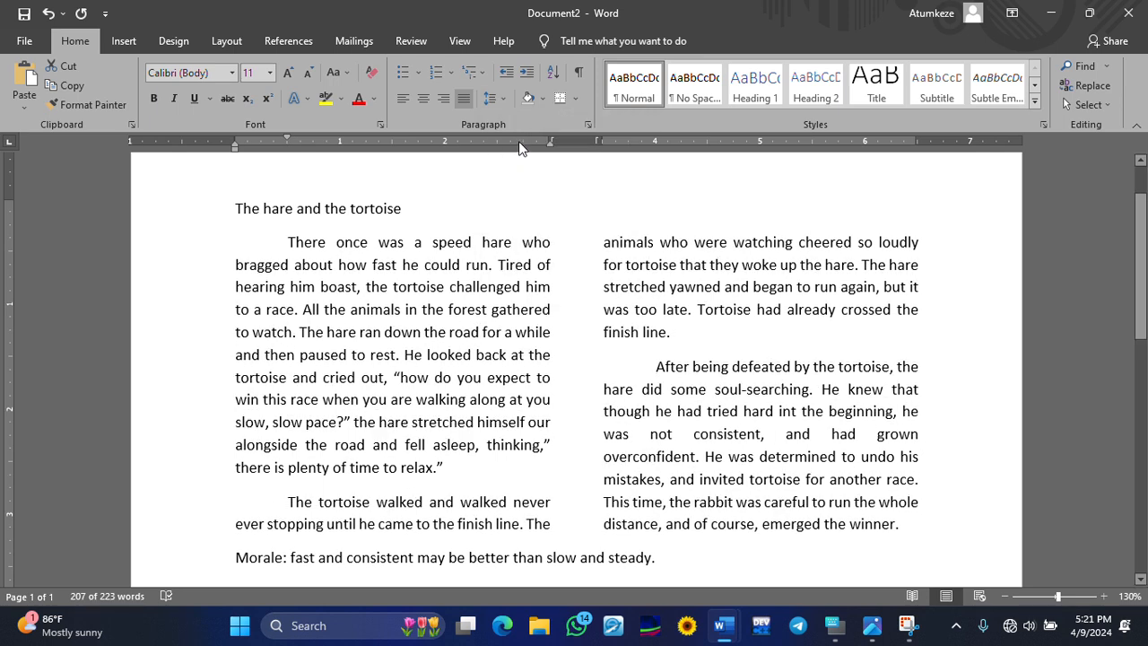
click(507, 100)
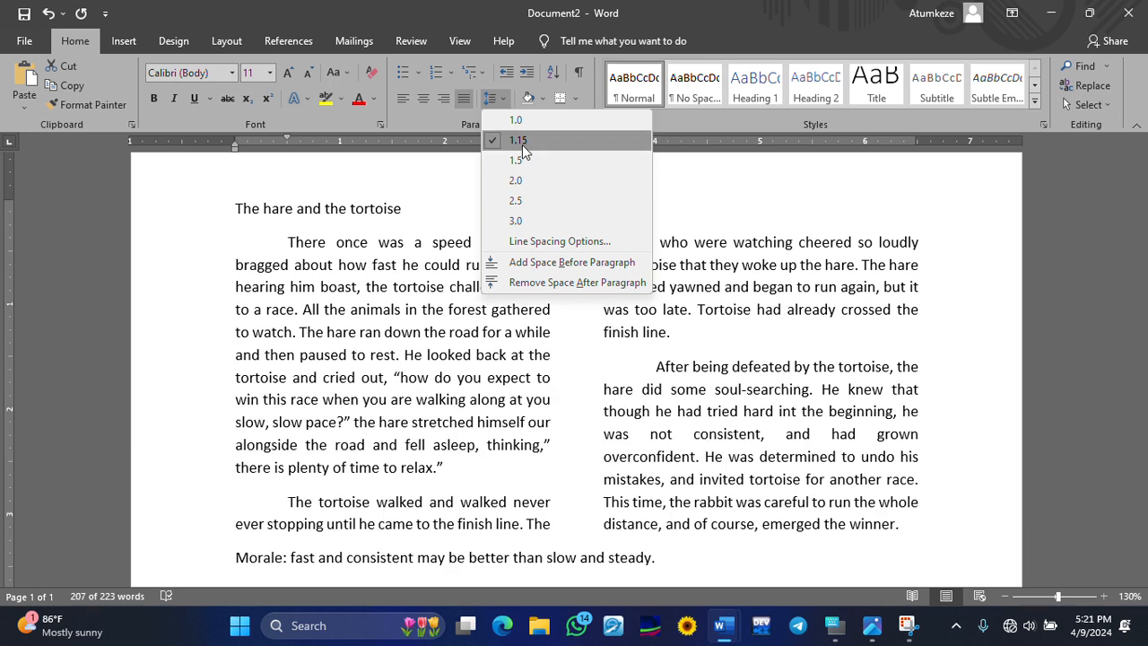
click(523, 146)
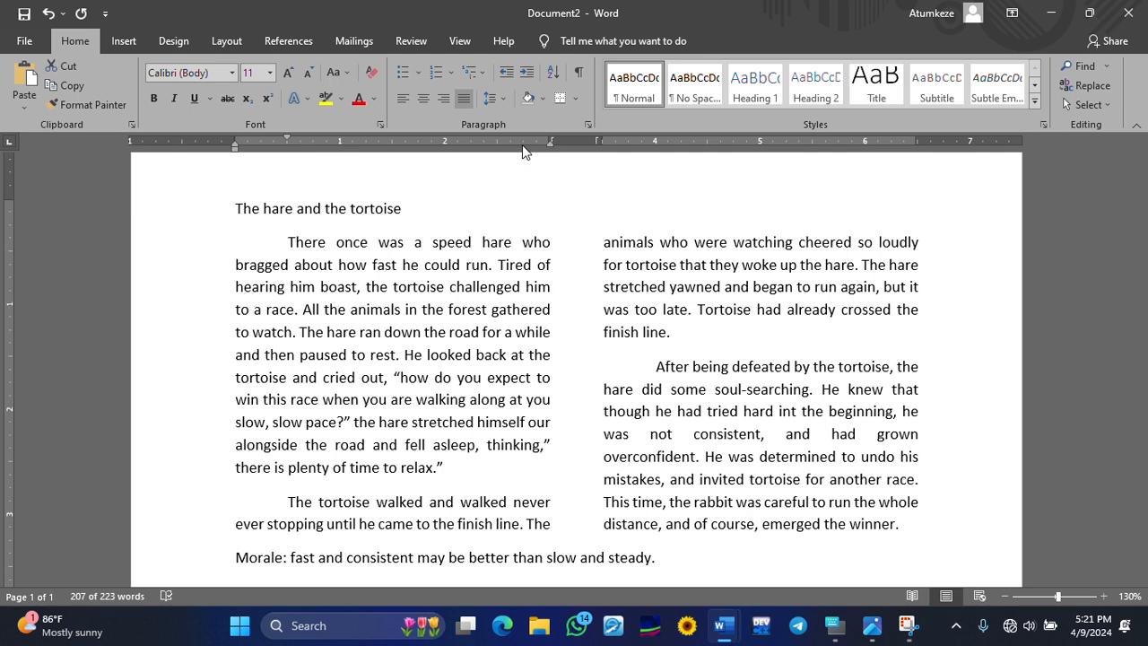
- Select the title 'The hare and the tortoise', make it bold, then undo the bold
click(399, 224)
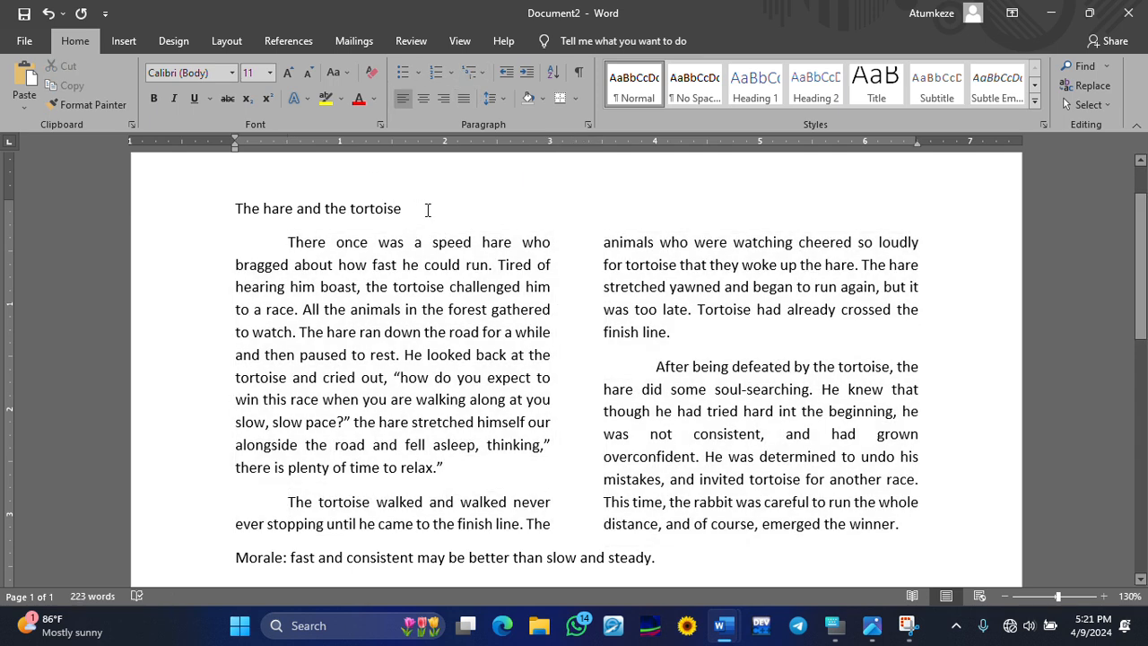
drag(428, 210, 208, 217)
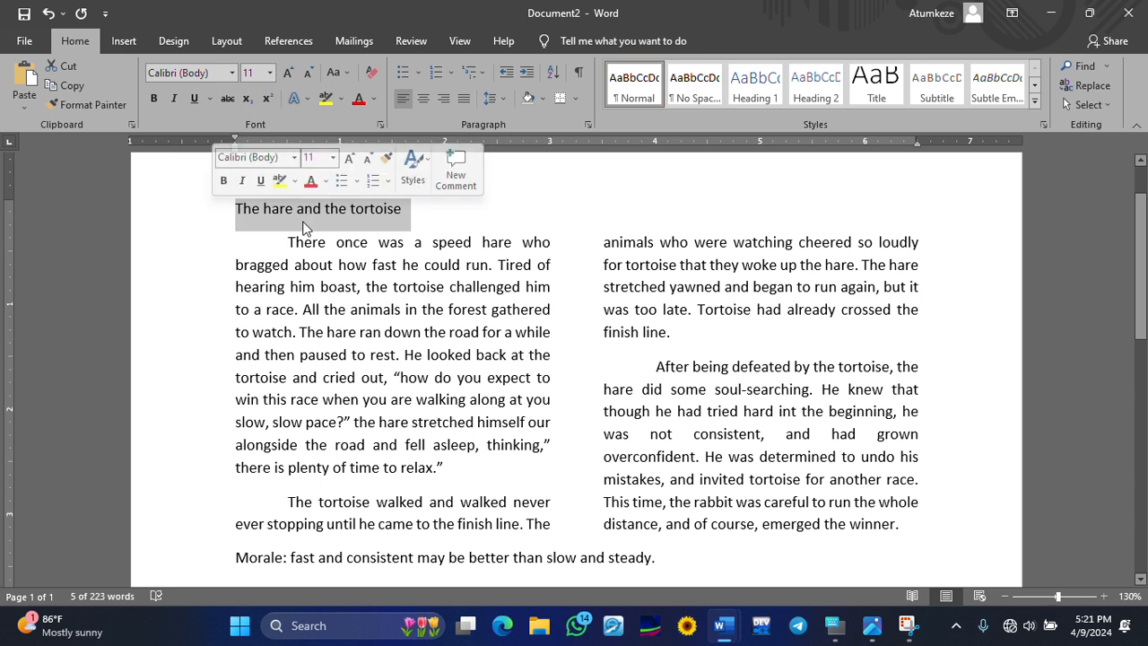
click(412, 205)
drag(412, 205, 187, 206)
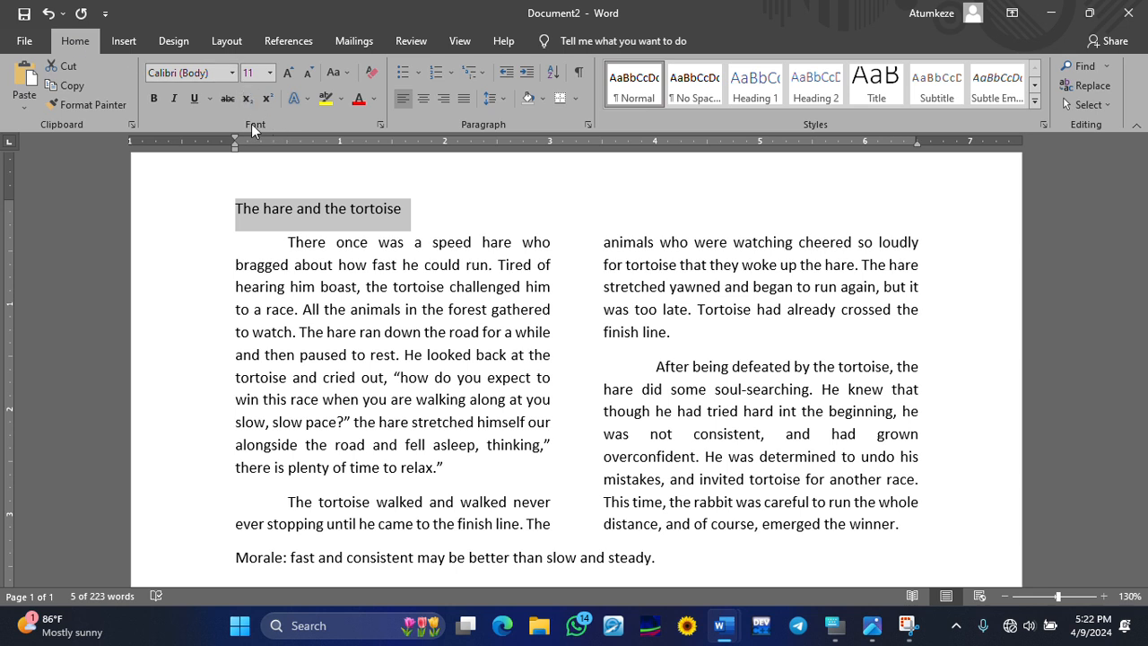
click(155, 102)
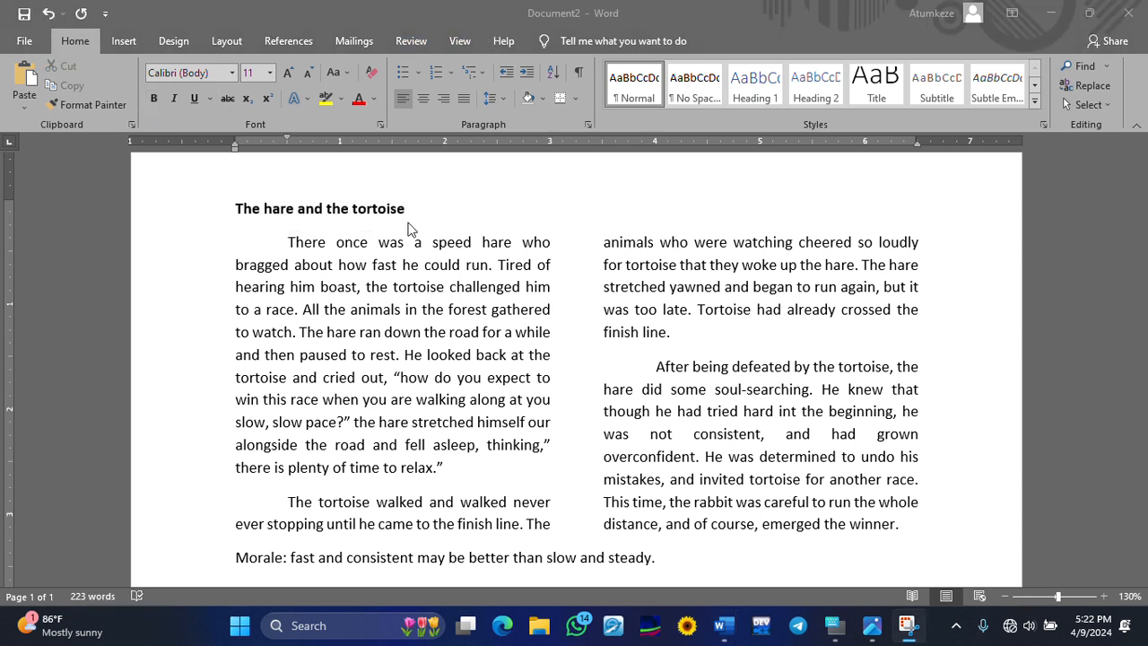
click(47, 18)
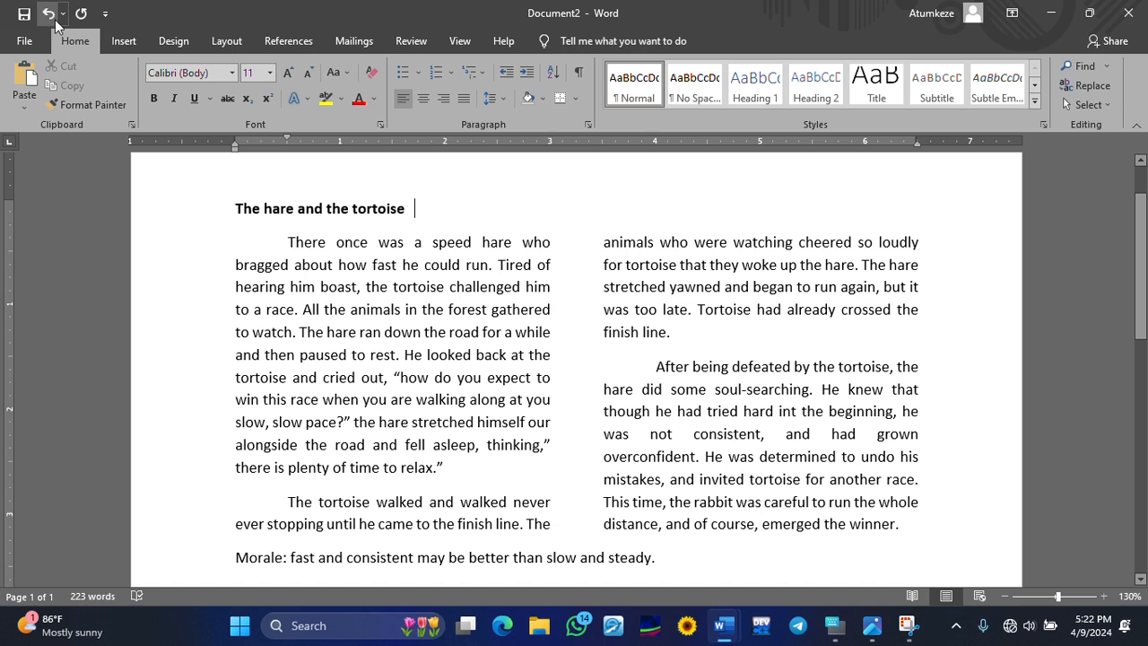
click(51, 18)
- Reselect the title and make it bold and italic, adding then removing underline
click(473, 201)
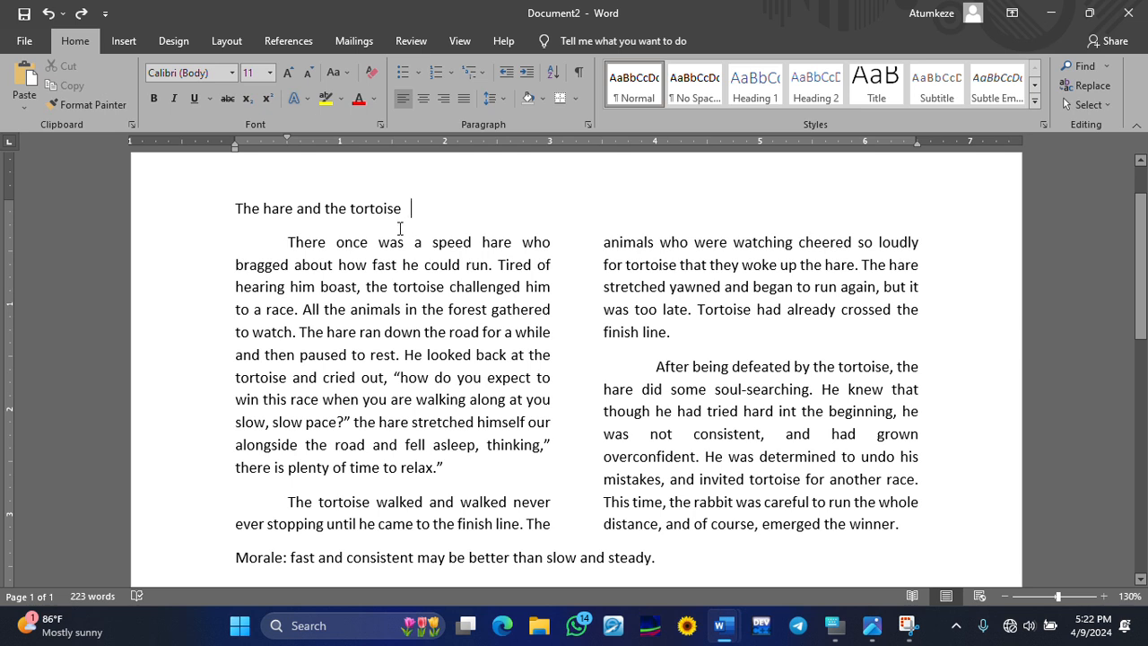
drag(412, 203, 227, 209)
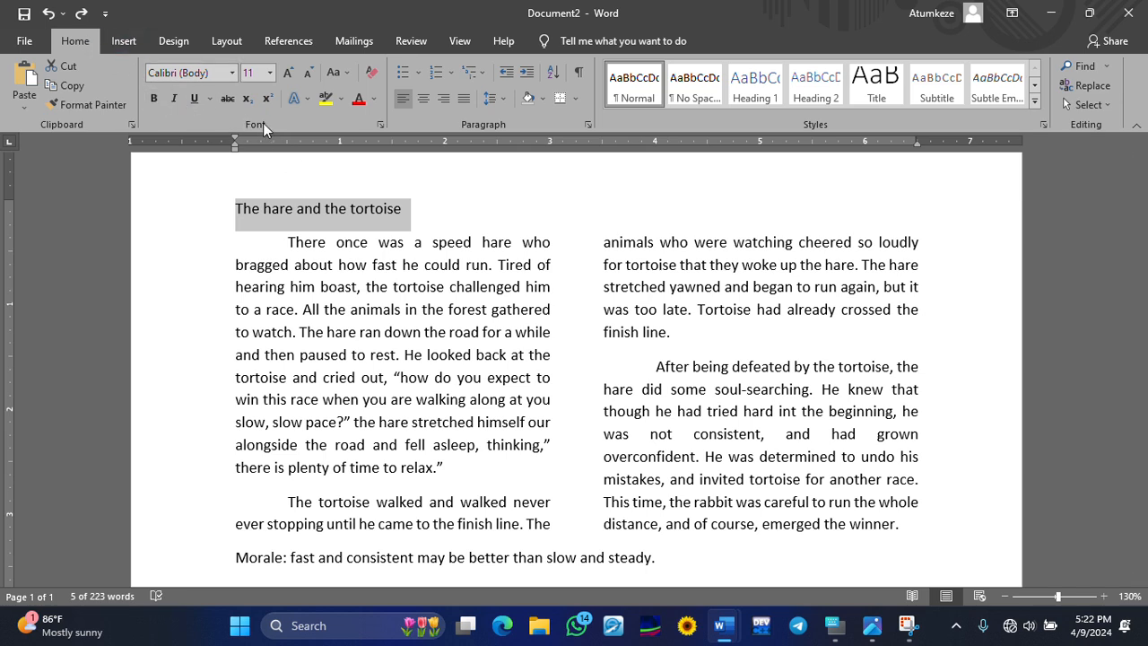
click(153, 101)
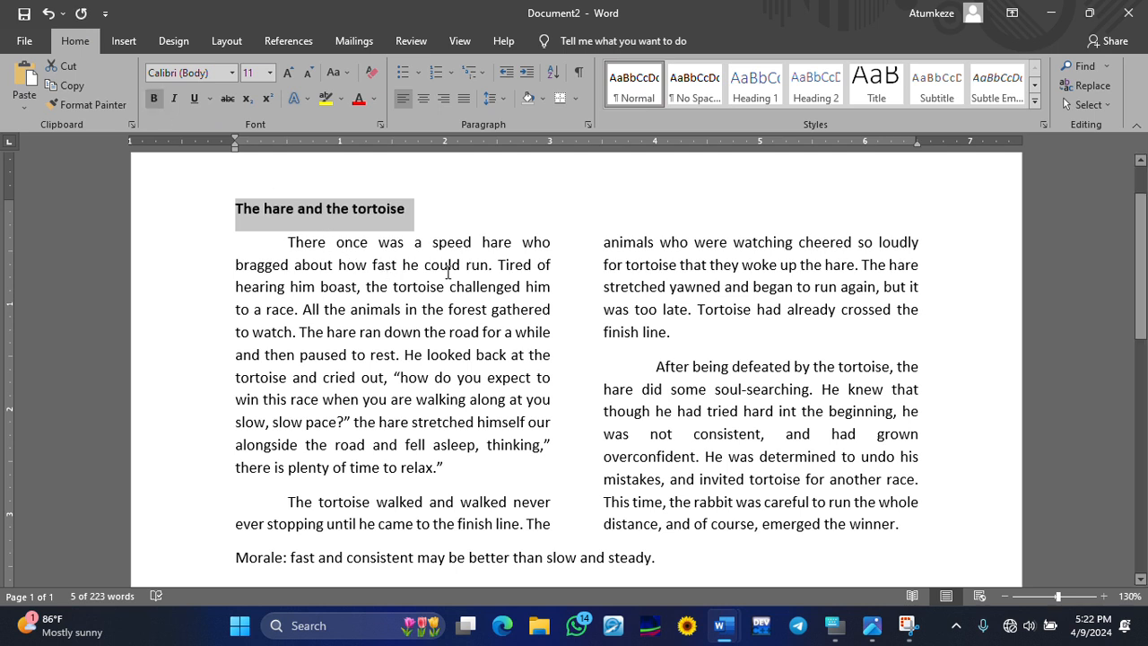
click(173, 100)
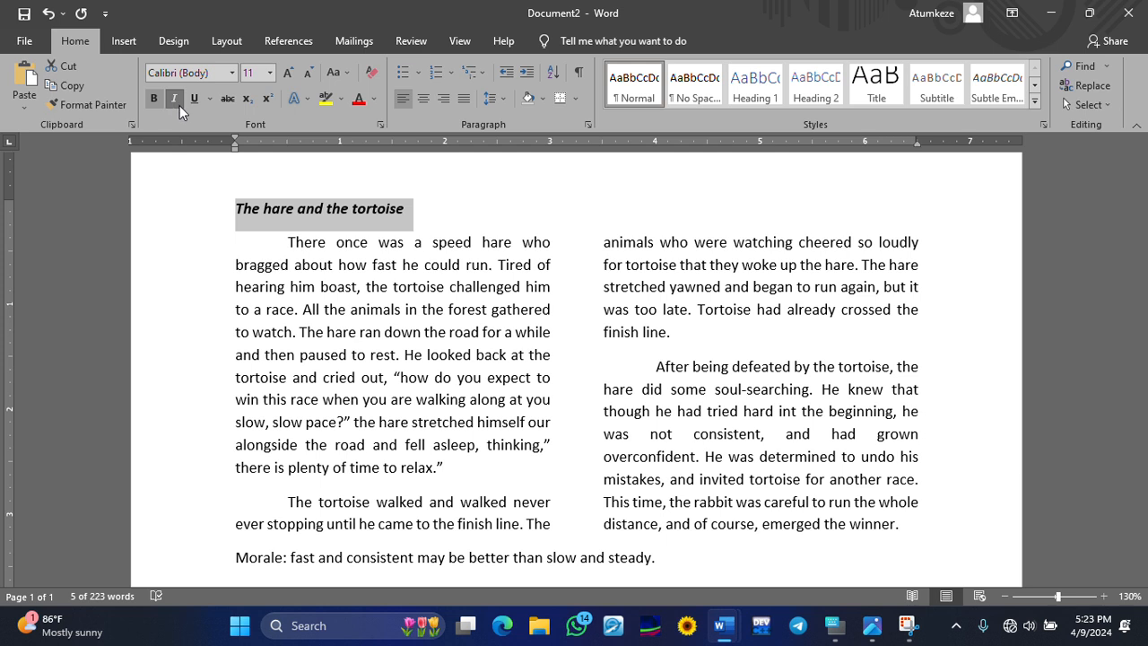
click(196, 101)
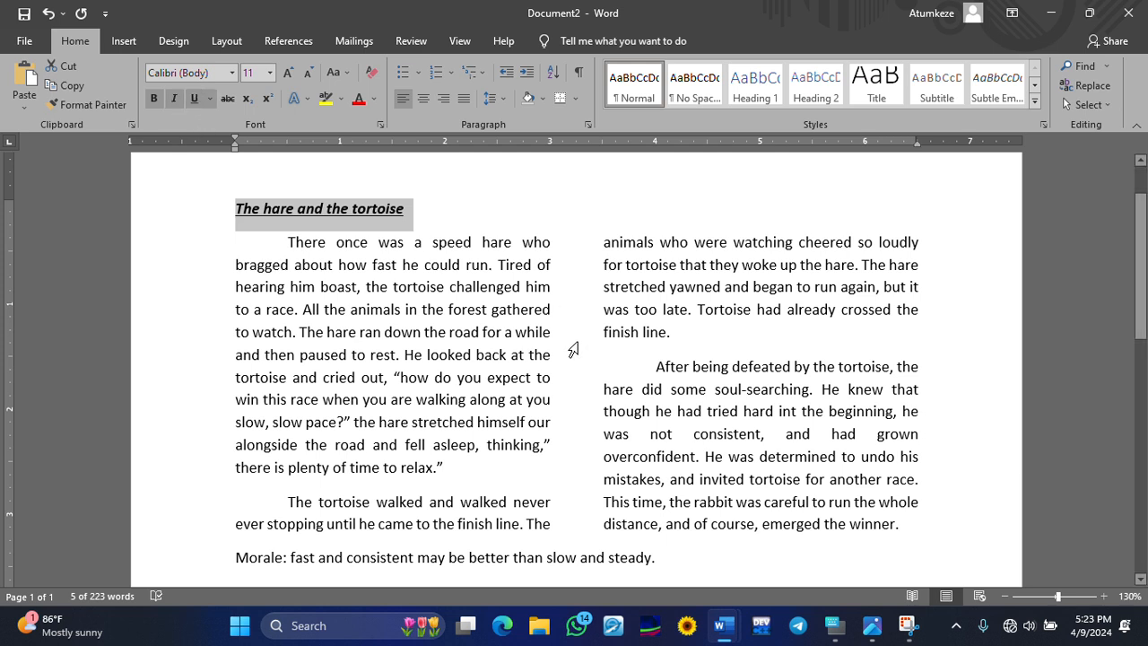
click(195, 97)
- Remove the italics from the title, undoing its earlier centring
click(177, 98)
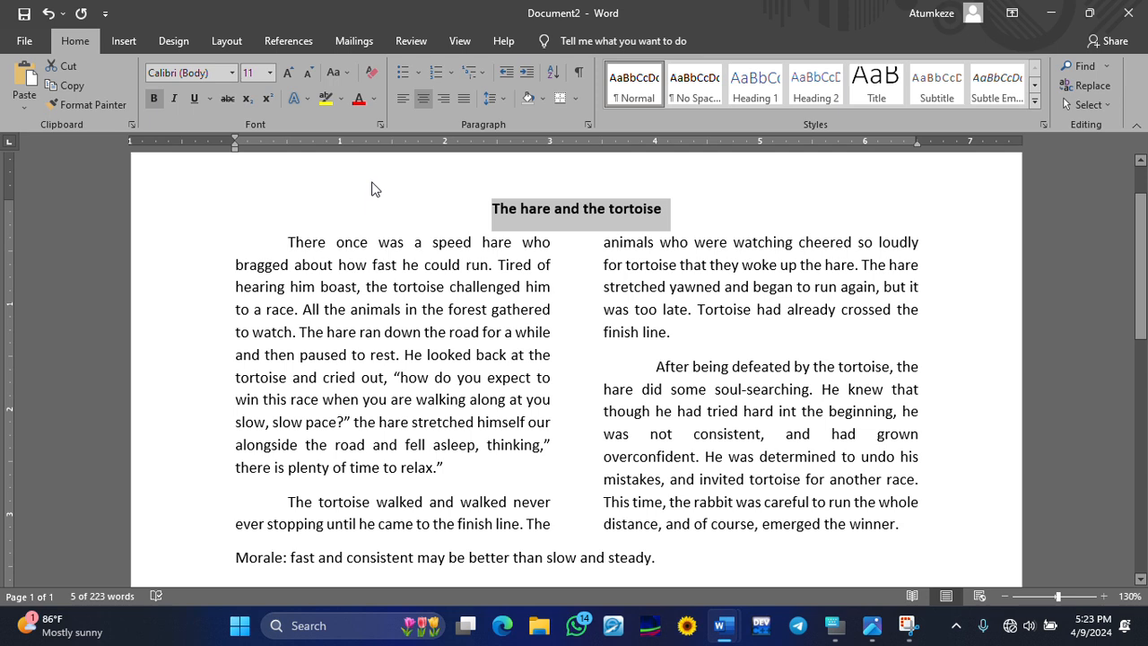
key(ctrl+z)
click(502, 210)
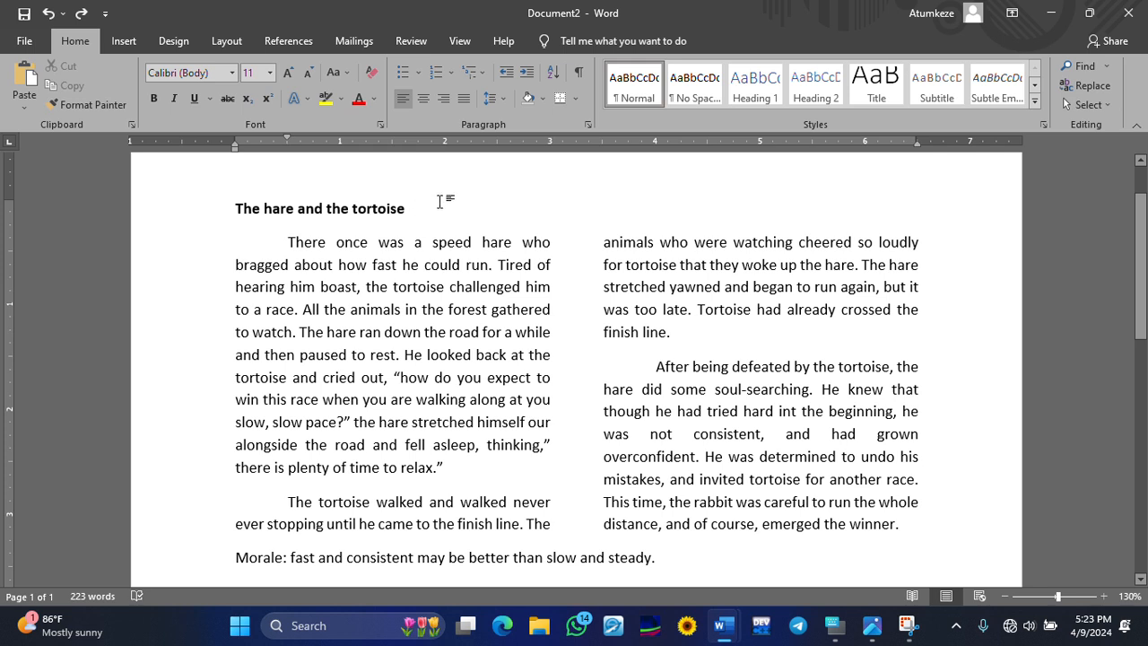
- Reselect the title and center it above the two columns after trying the other alignments
drag(439, 200, 235, 206)
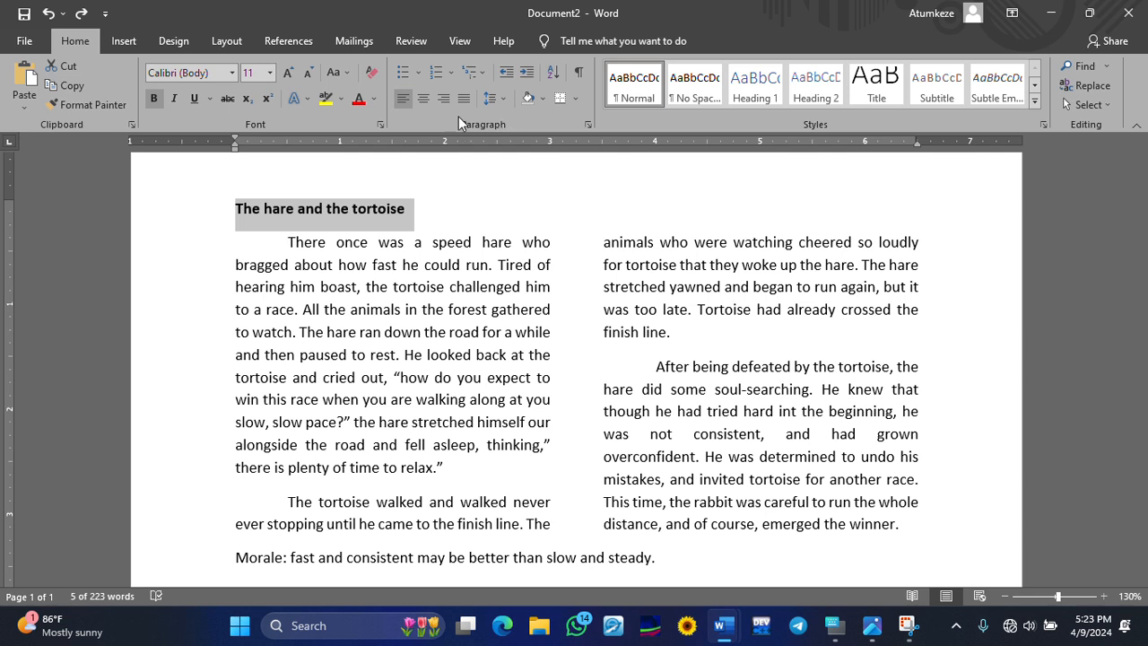
click(429, 99)
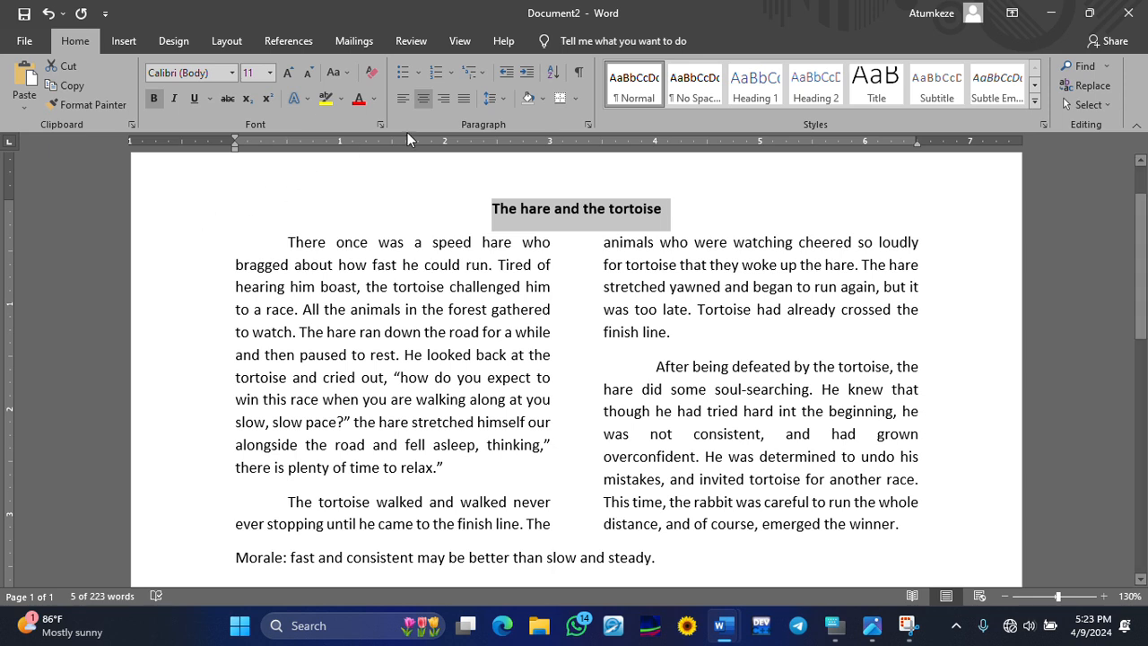
click(447, 99)
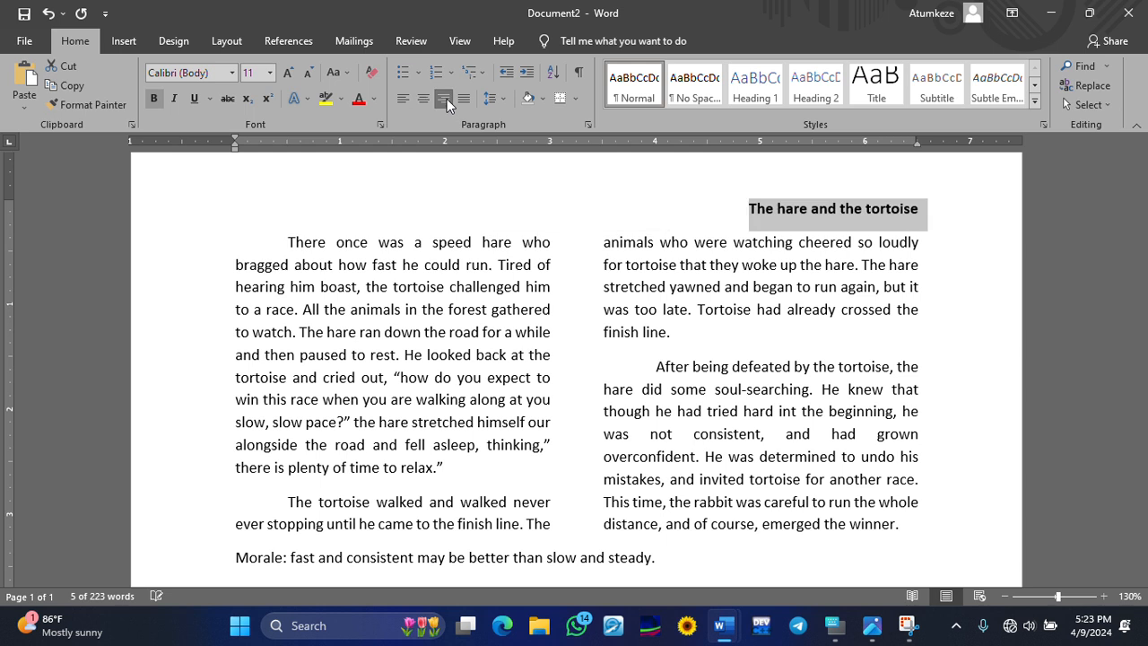
click(400, 99)
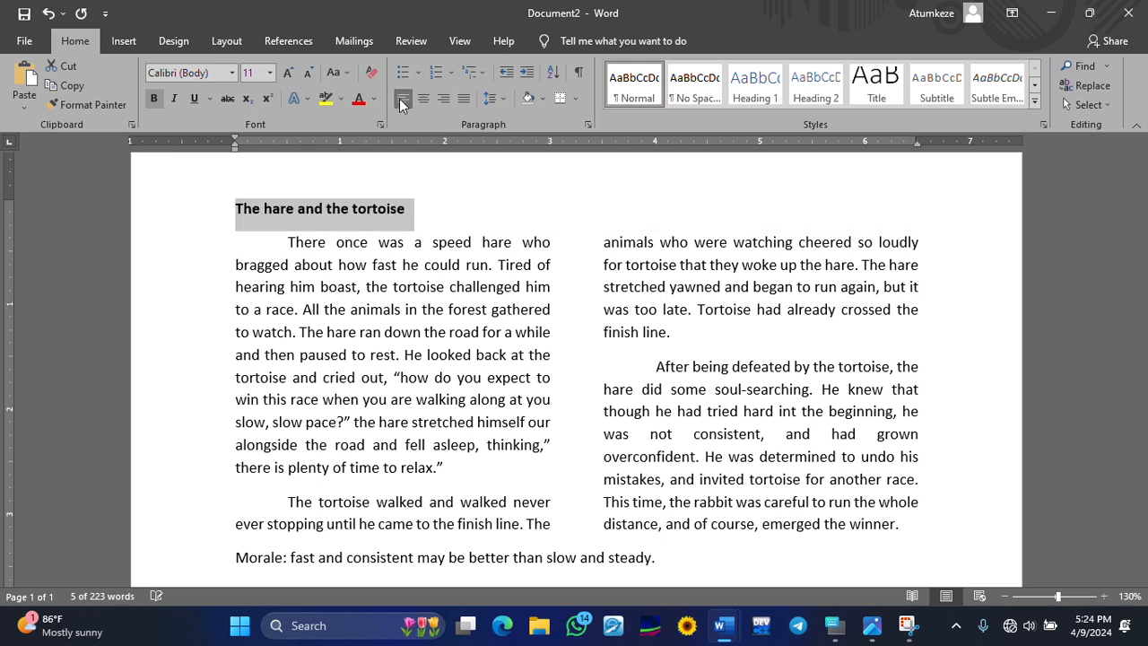
click(465, 98)
click(422, 100)
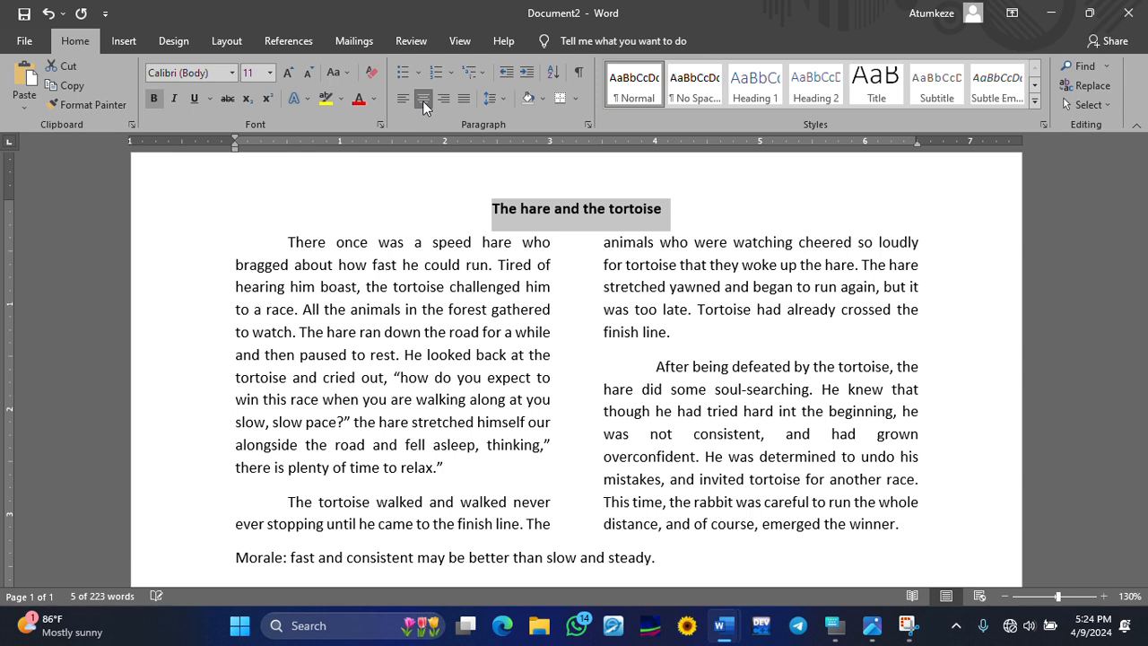
click(436, 172)
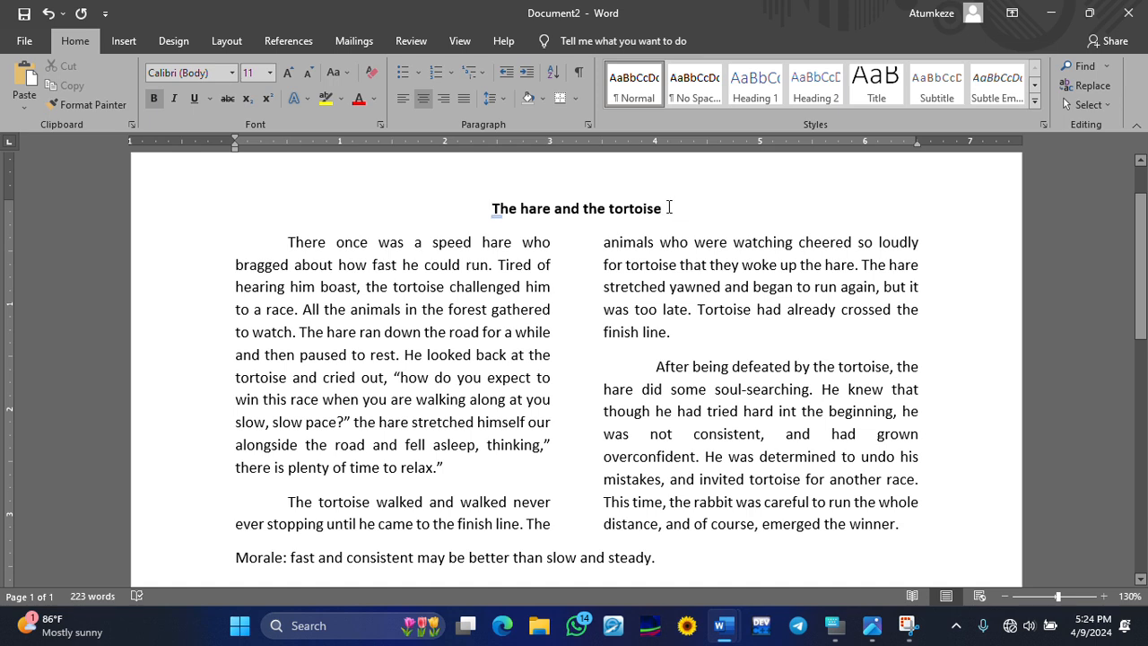
- Set the title 'The hare and the tortoise' to 16 pt font size
drag(673, 207, 479, 207)
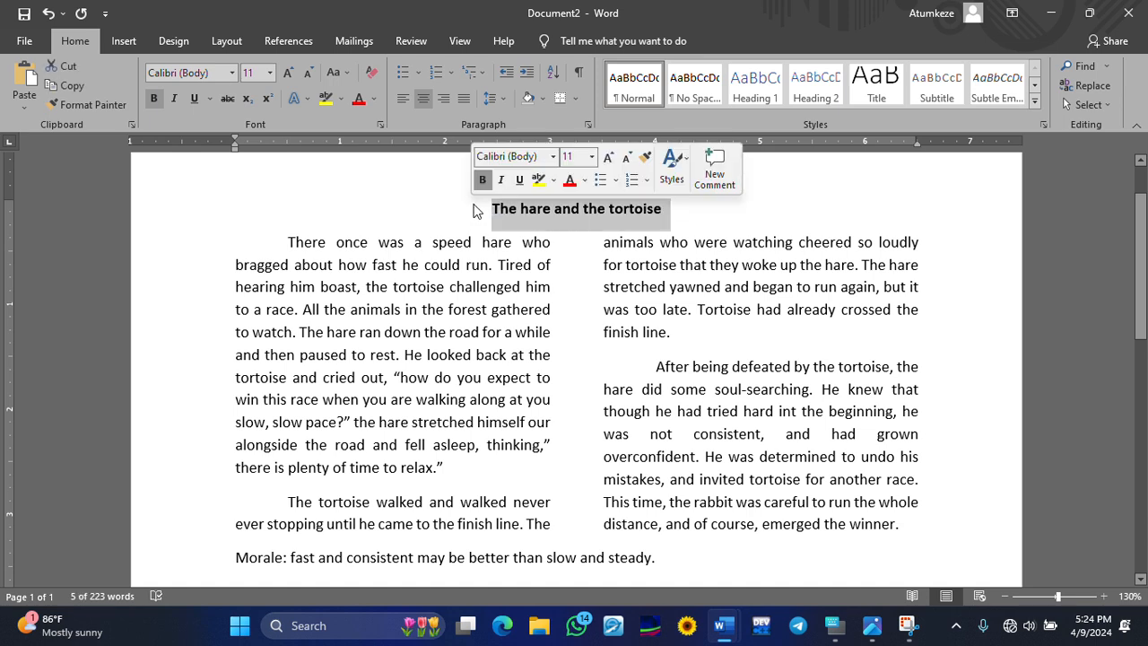
click(232, 74)
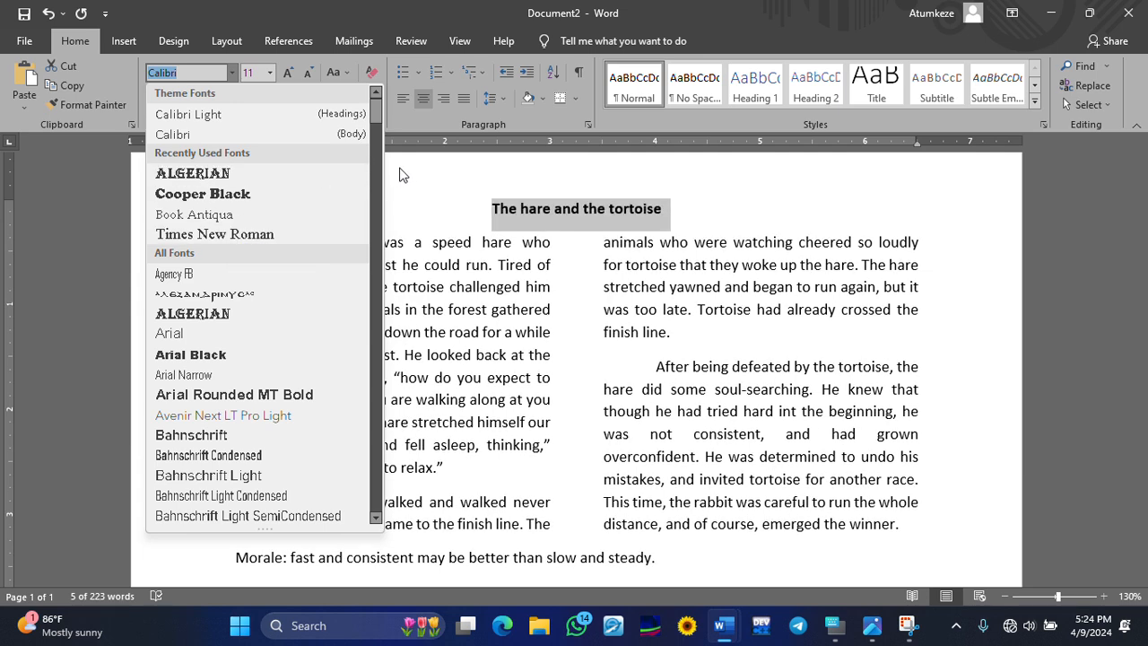
click(271, 71)
click(272, 71)
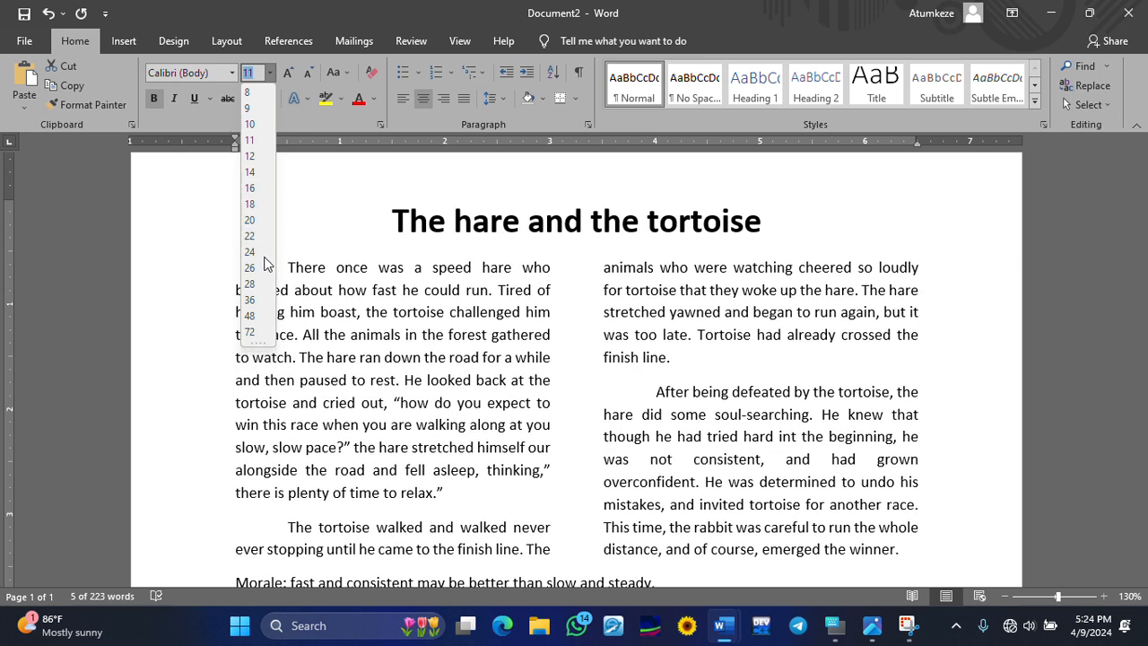
click(251, 189)
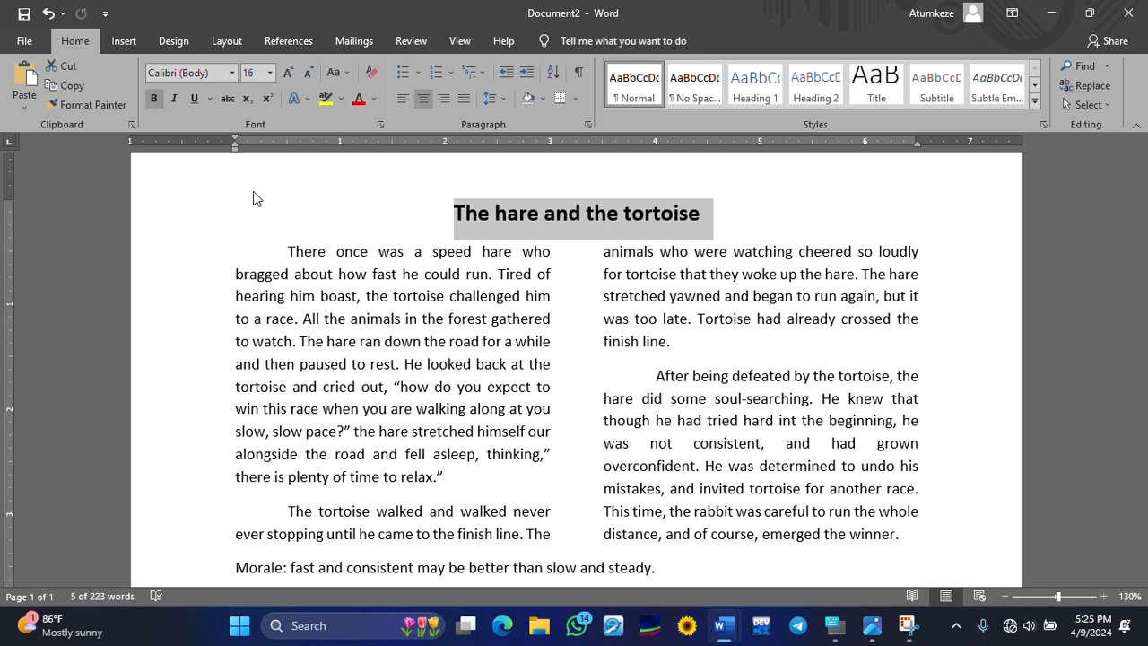
click(313, 224)
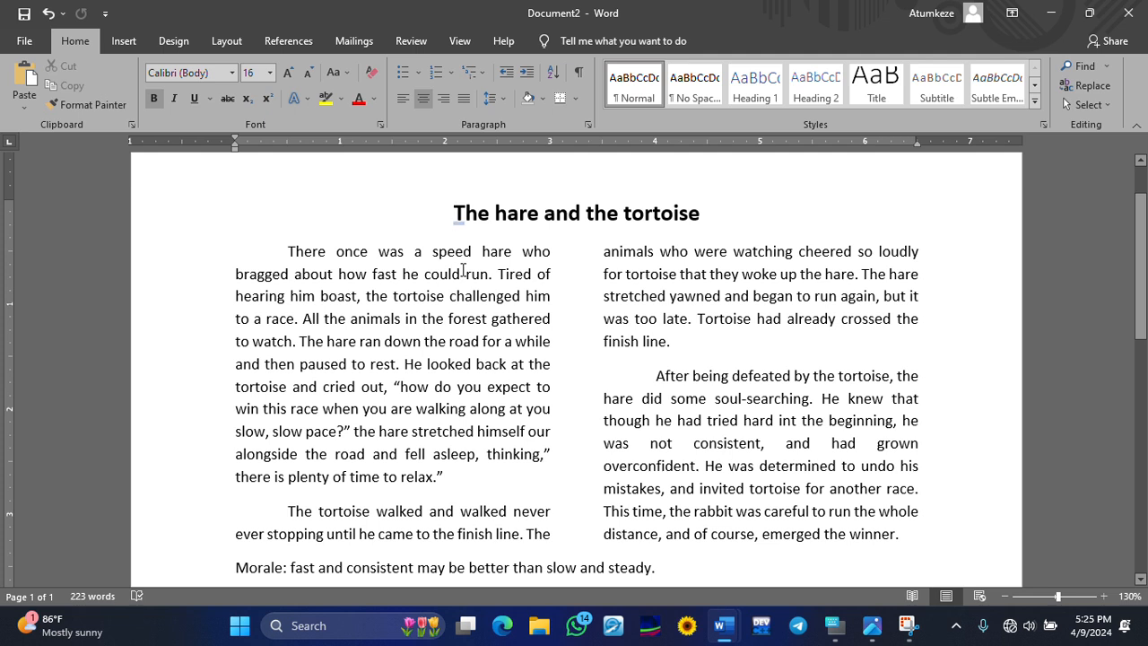
mouse_move(467, 230)
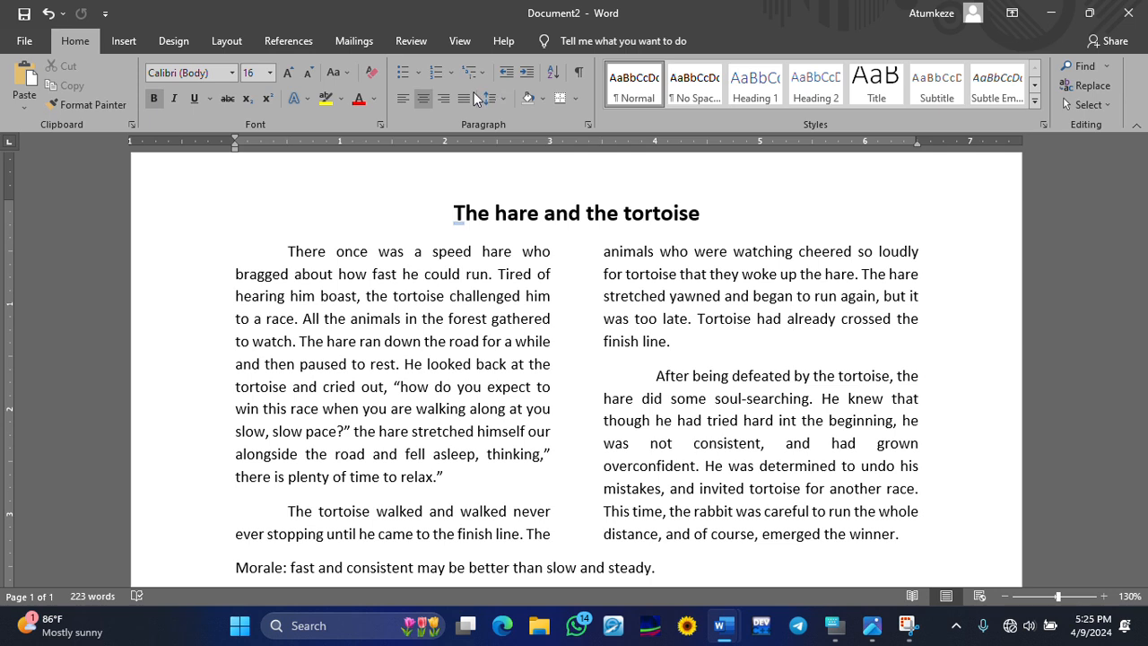
click(123, 41)
scroll(526, 384, down, 2)
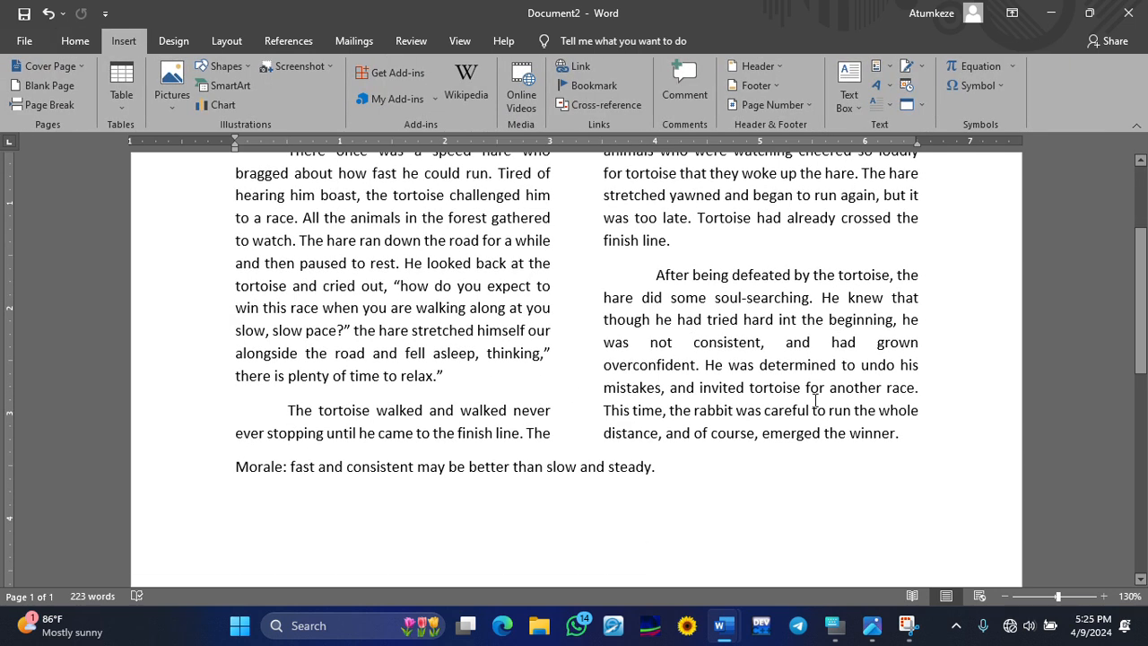
drag(908, 431, 272, 336)
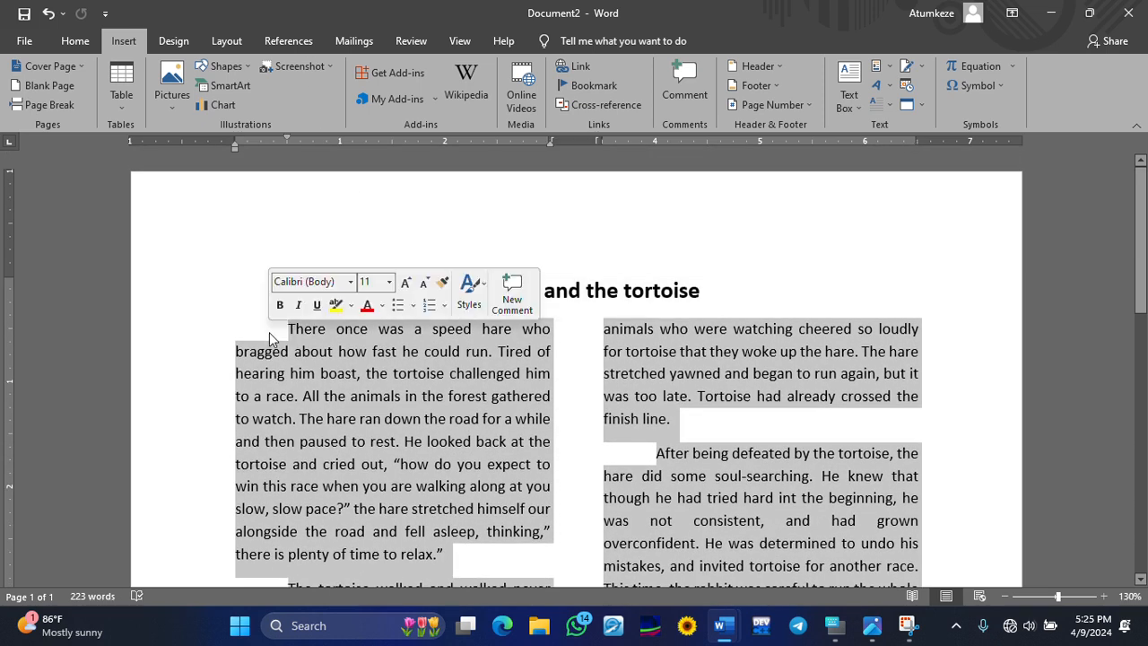
click(77, 41)
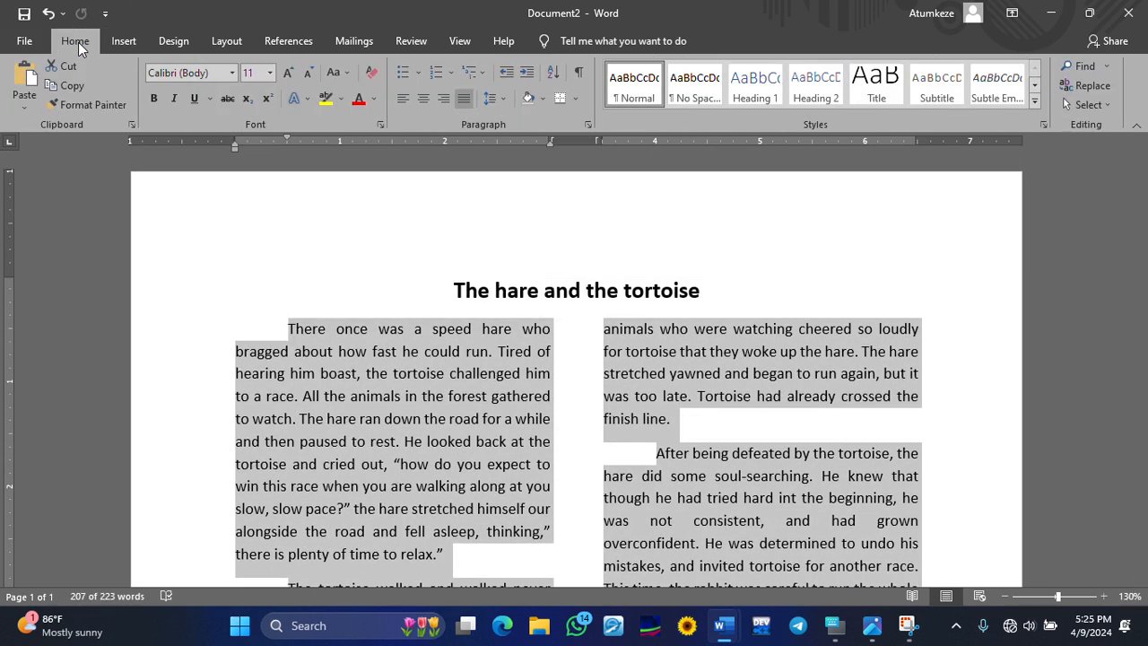
click(228, 73)
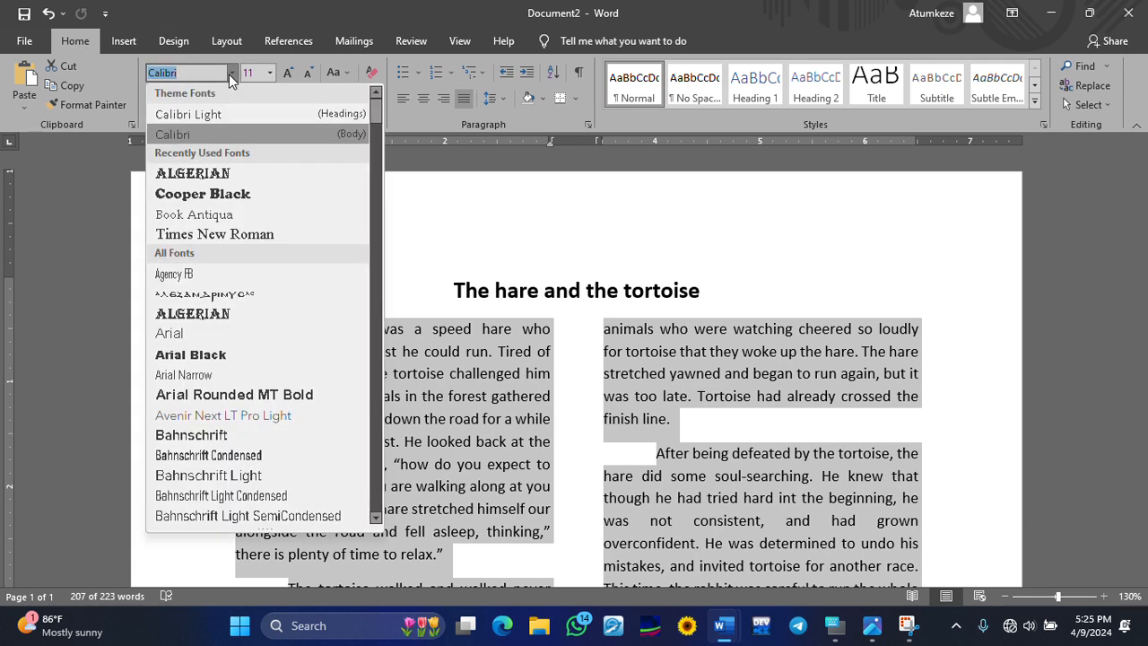
scroll(229, 215, down, 15)
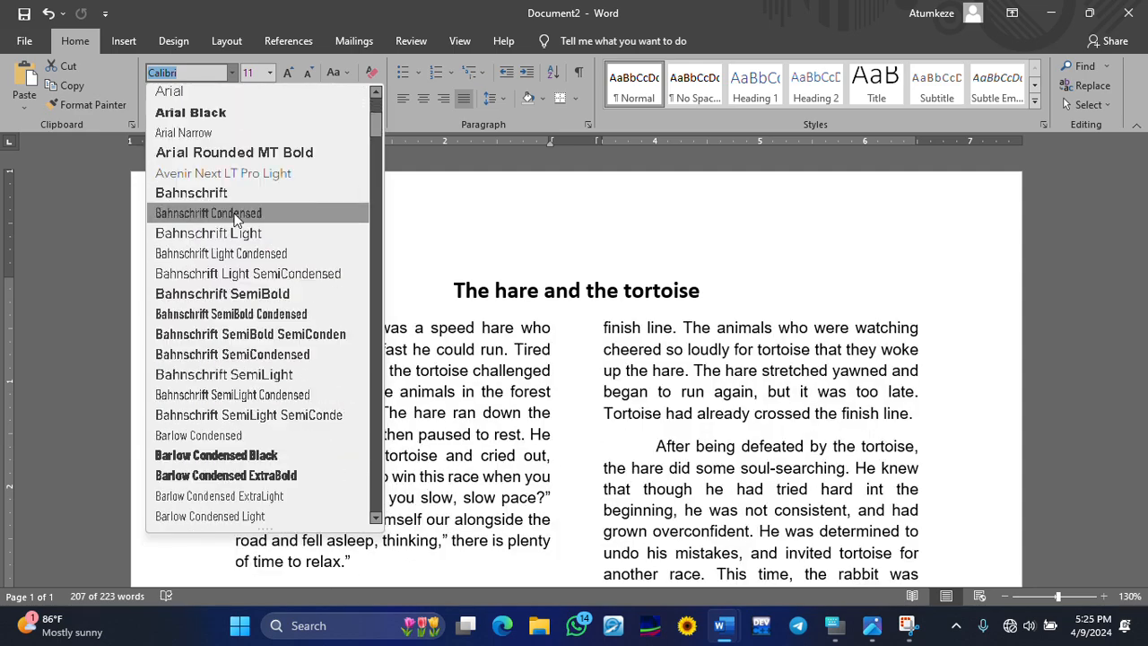
scroll(238, 222, down, 4)
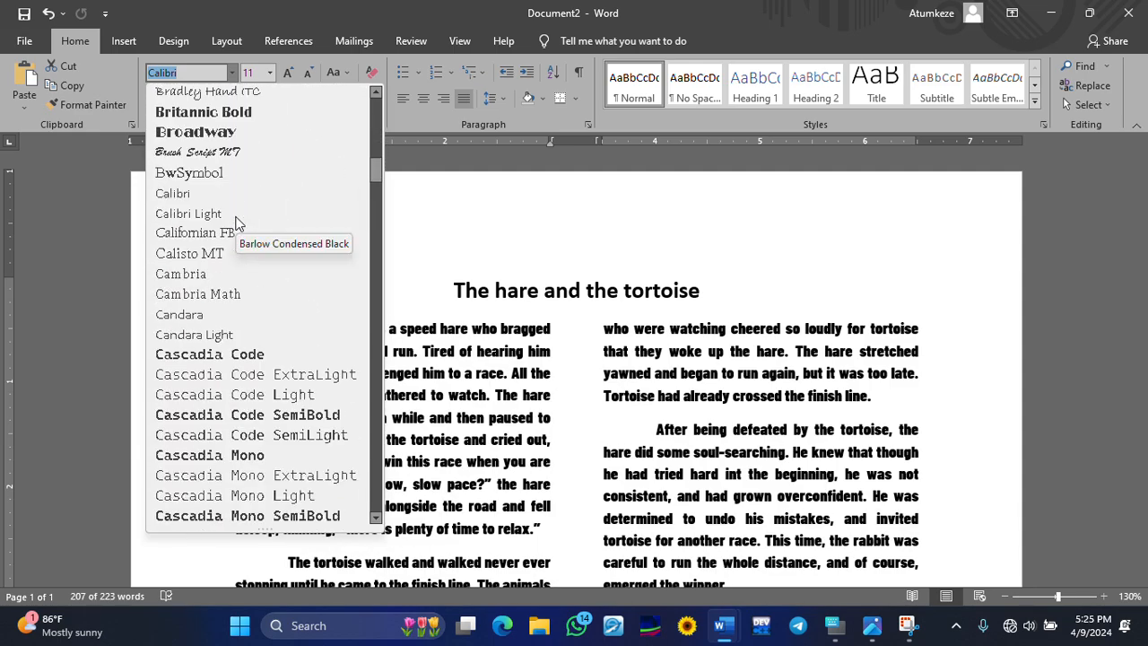
scroll(238, 222, up, 4)
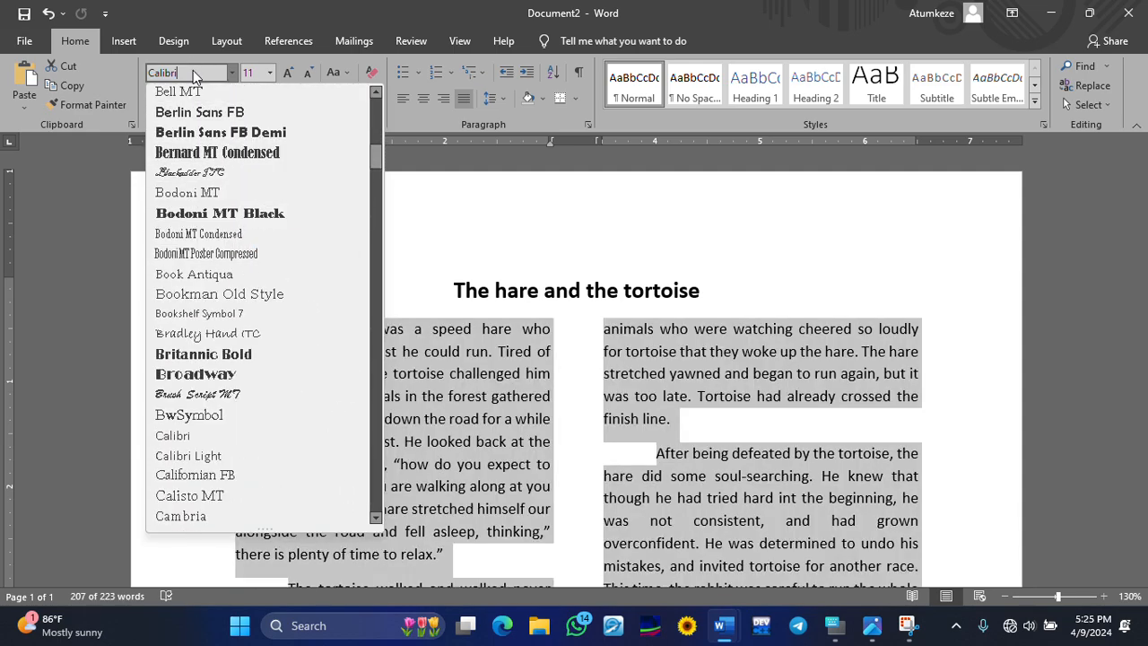
key(BackSpace)
key(BackSpace)
key(BackSpace)
key(BackSpace)
key(BackSpace)
key(BackSpace)
key(BackSpace)
- Enter 'Serif' as the body font with the On-Screen Keyboard and accept the unavailable-font warning
click(831, 624)
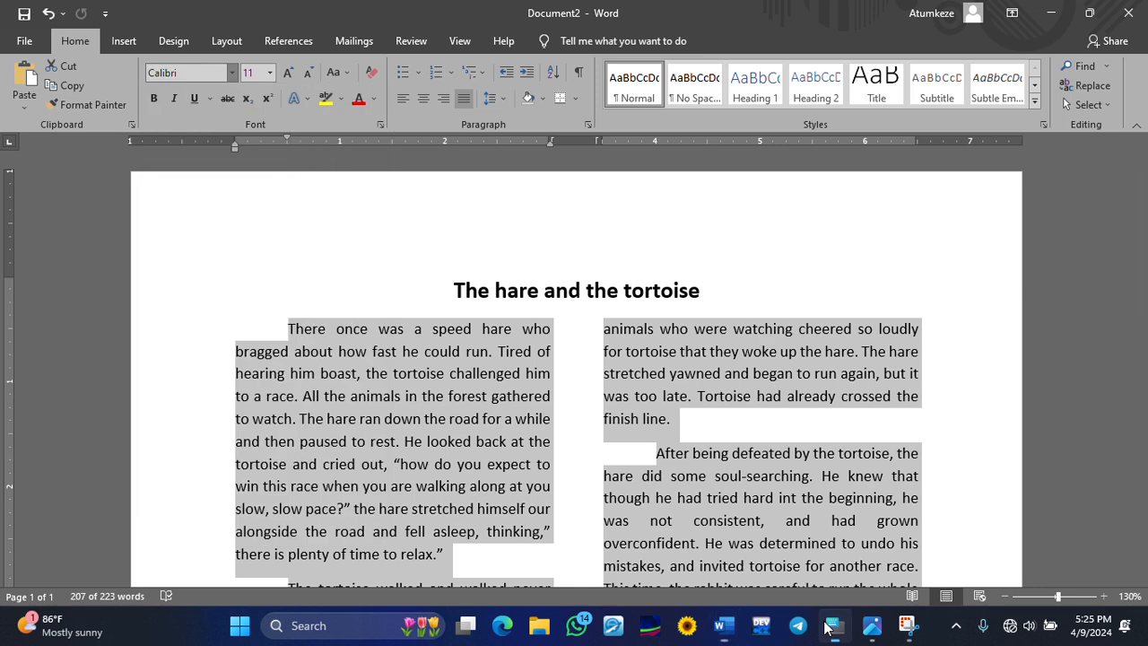
click(215, 73)
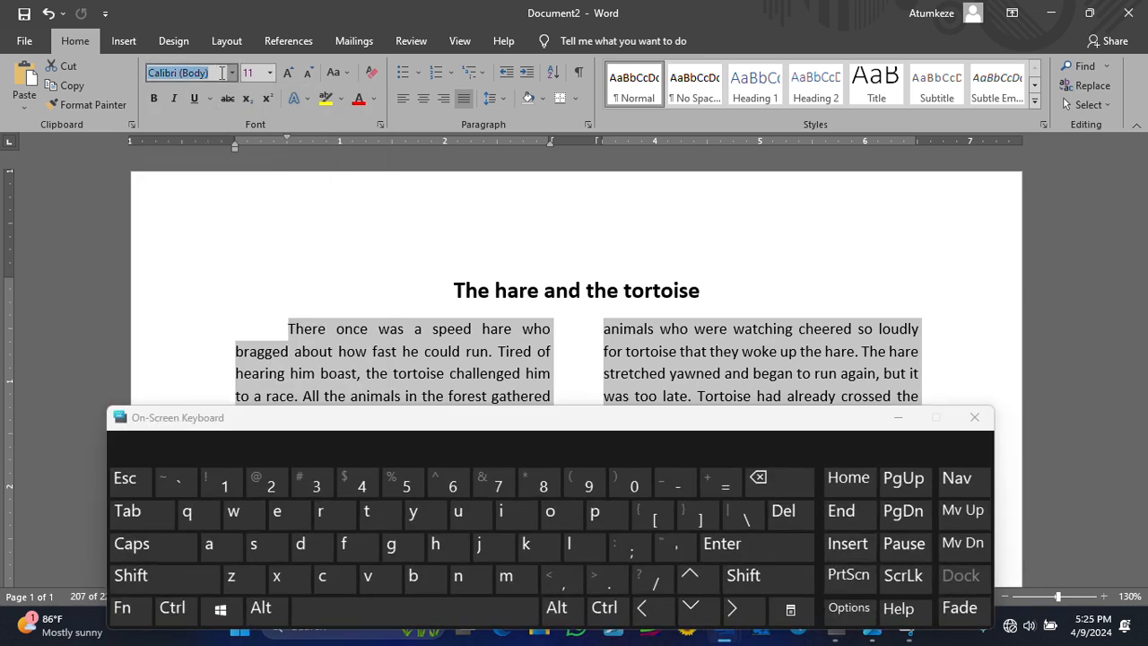
click(777, 483)
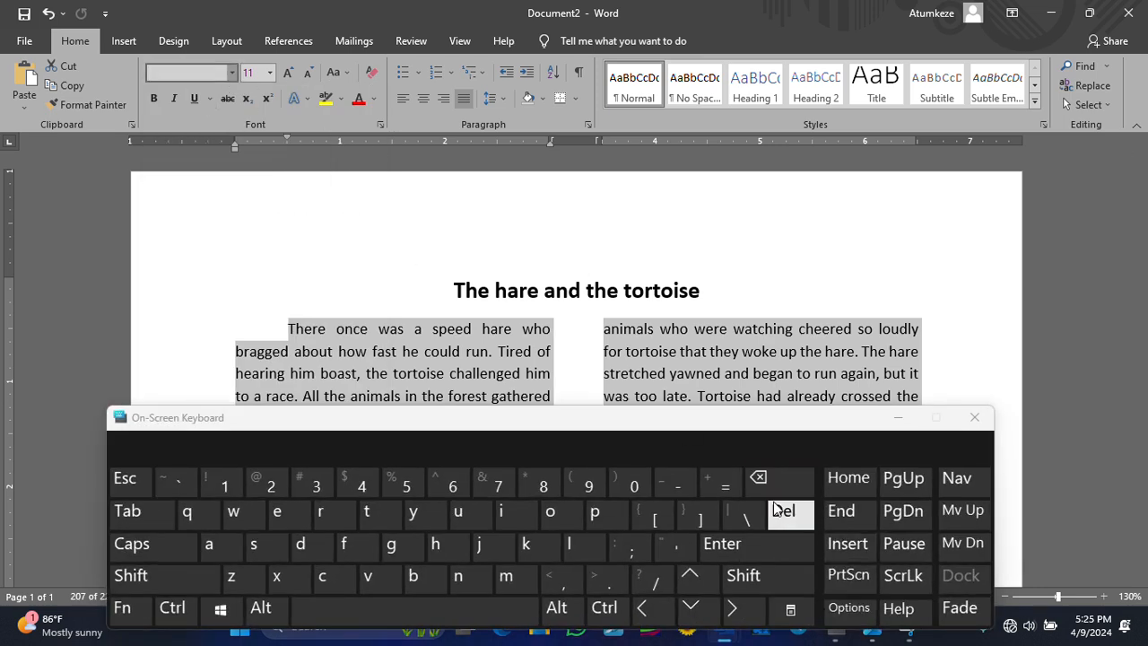
click(255, 544)
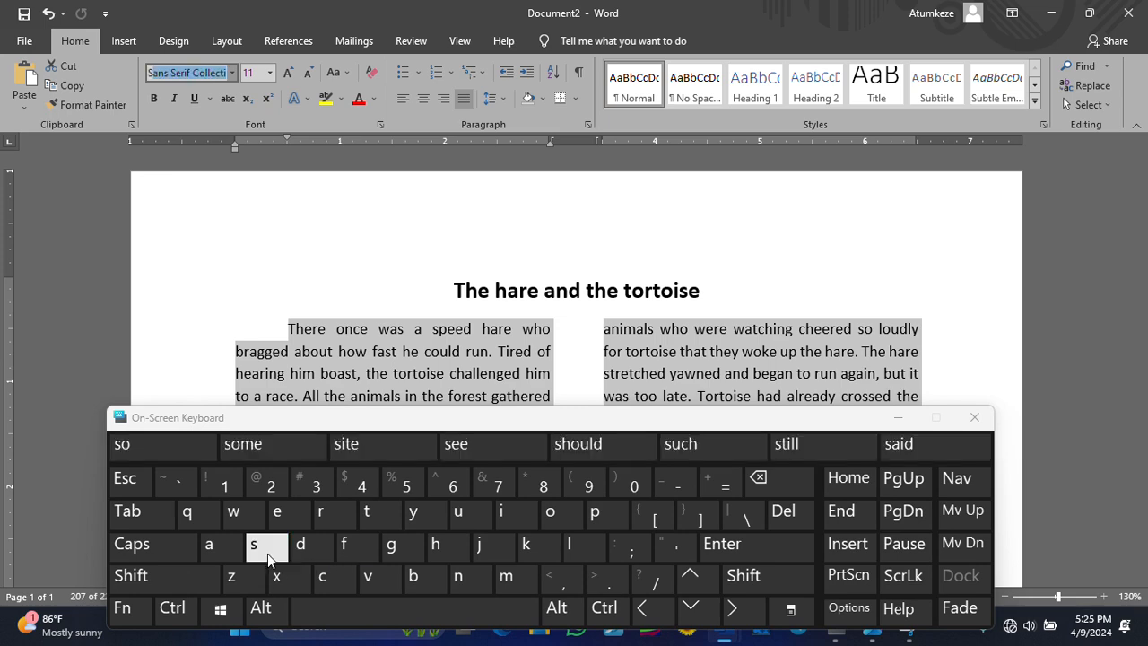
click(287, 510)
click(323, 511)
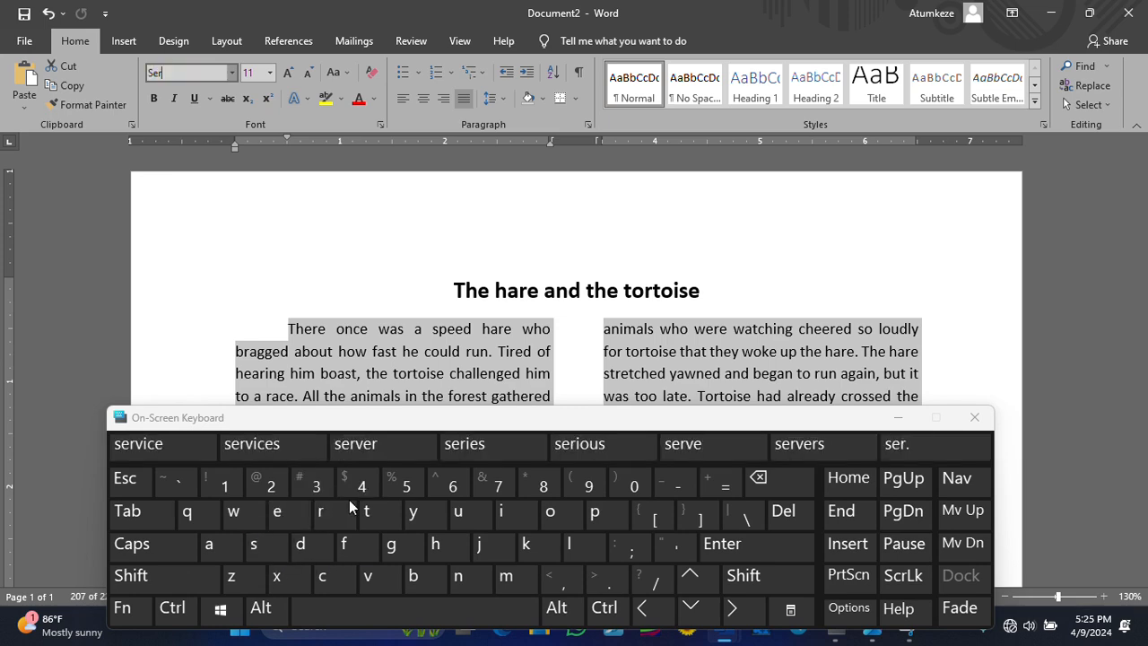
click(508, 520)
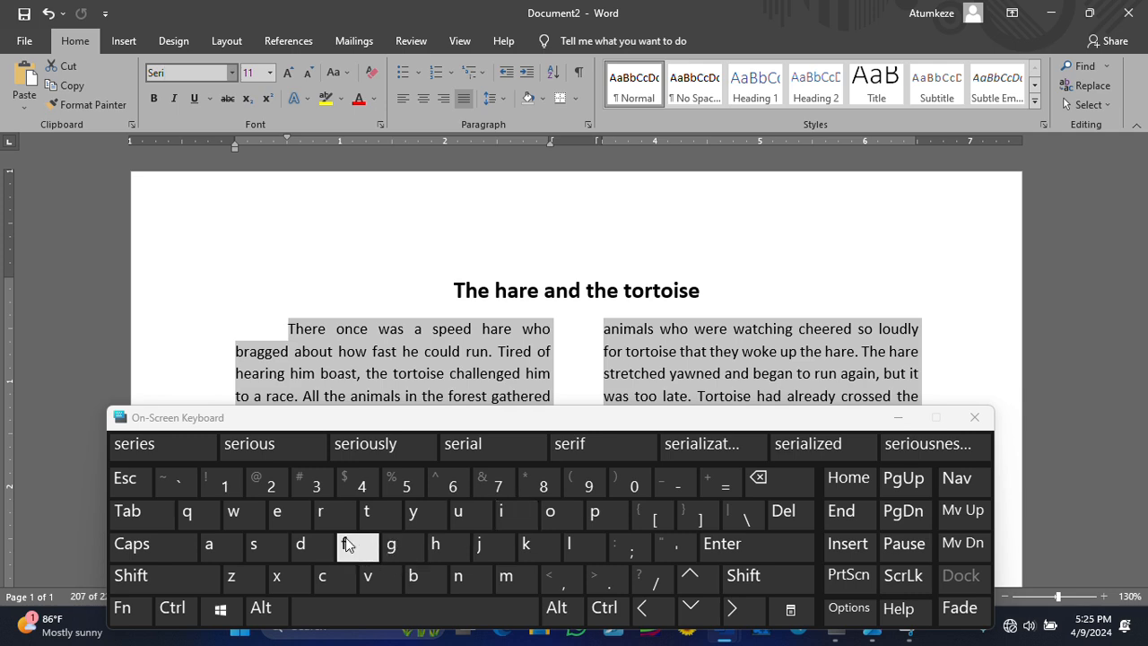
click(350, 549)
click(722, 543)
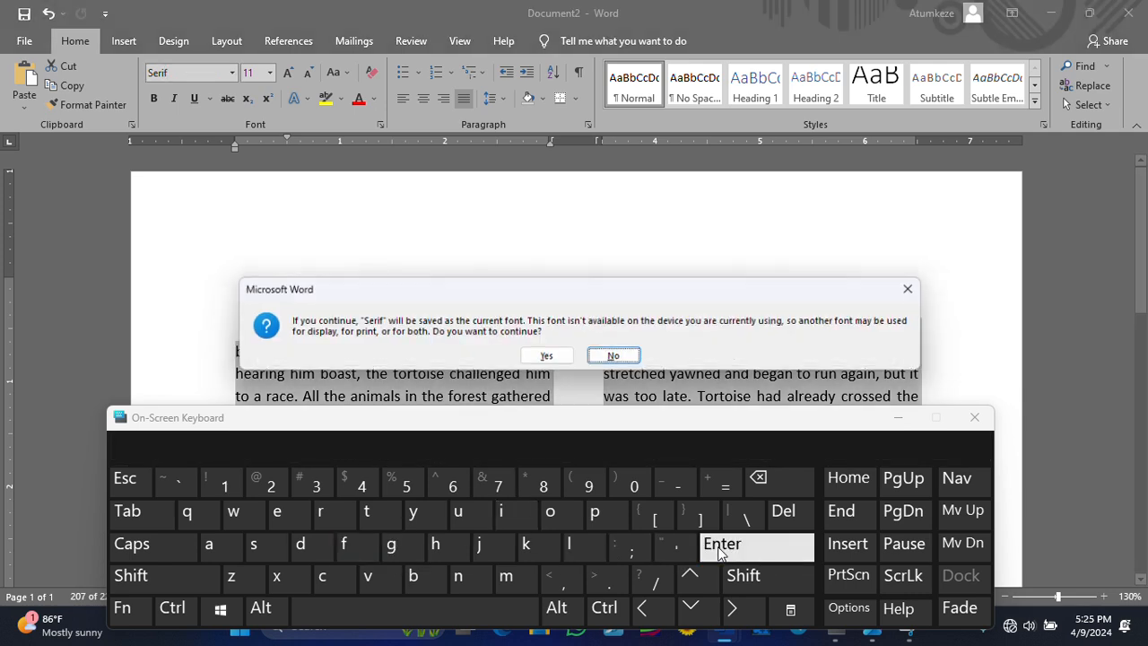
click(537, 356)
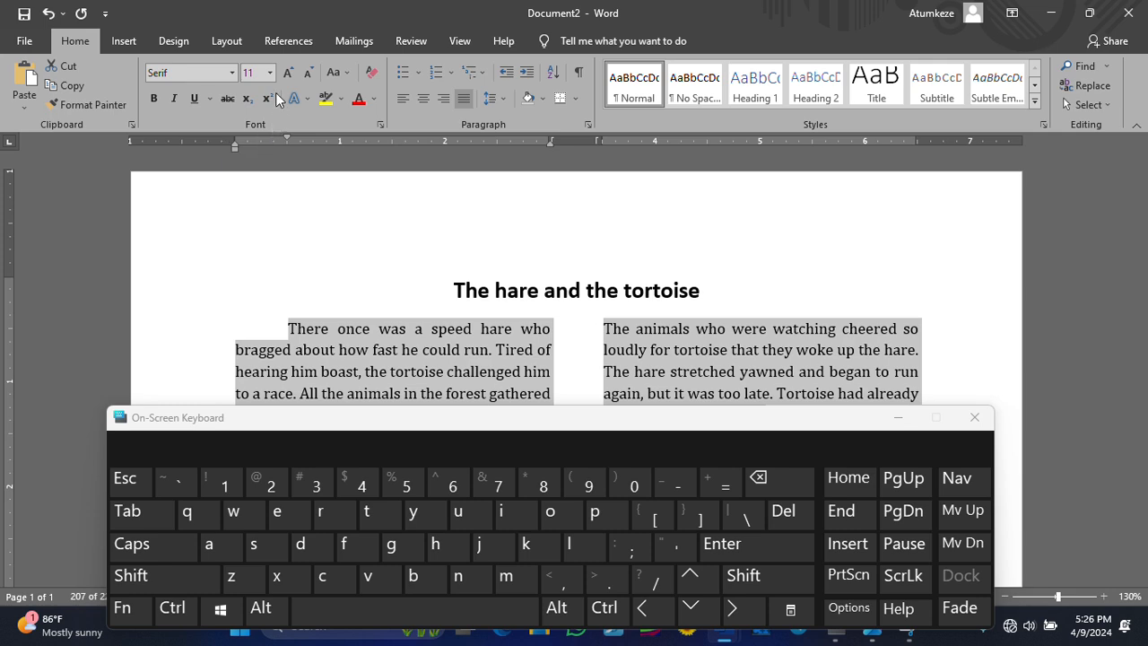
- Browse the font list and set the story body text to Roboto Slab
click(233, 75)
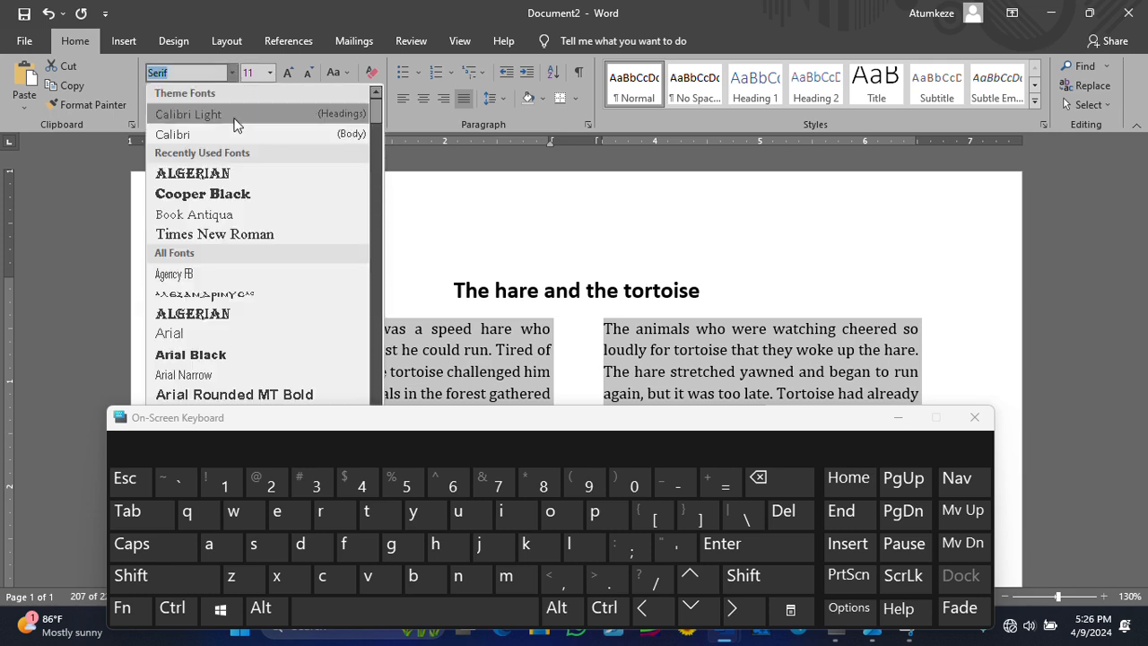
scroll(264, 204, down, 4)
scroll(263, 206, down, 18)
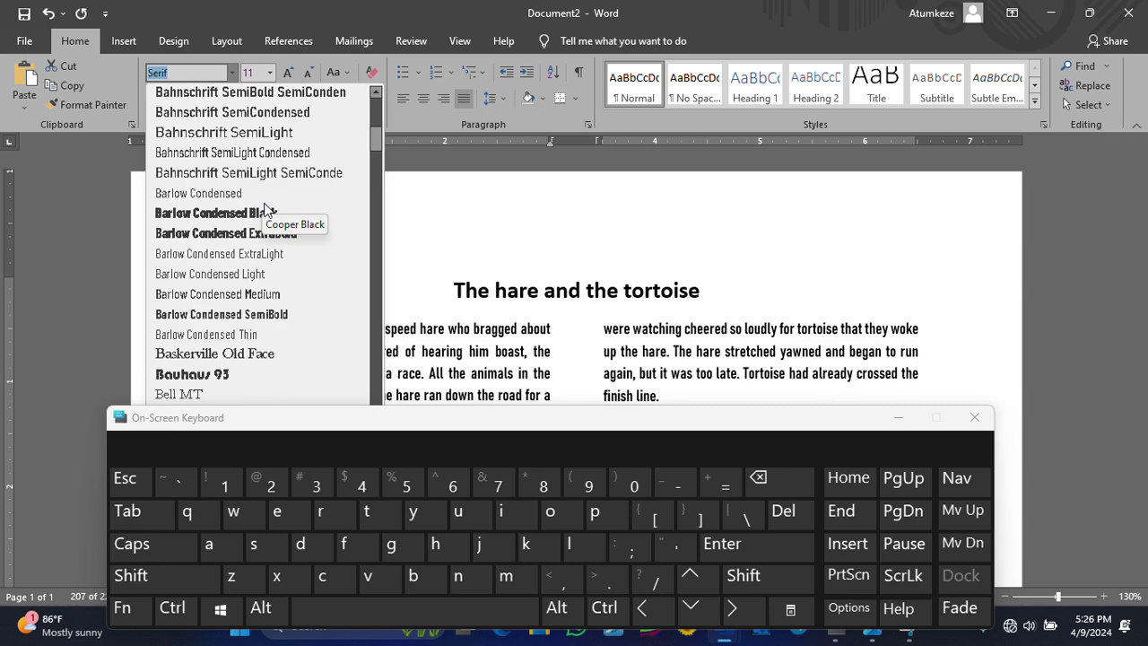
scroll(261, 208, down, 20)
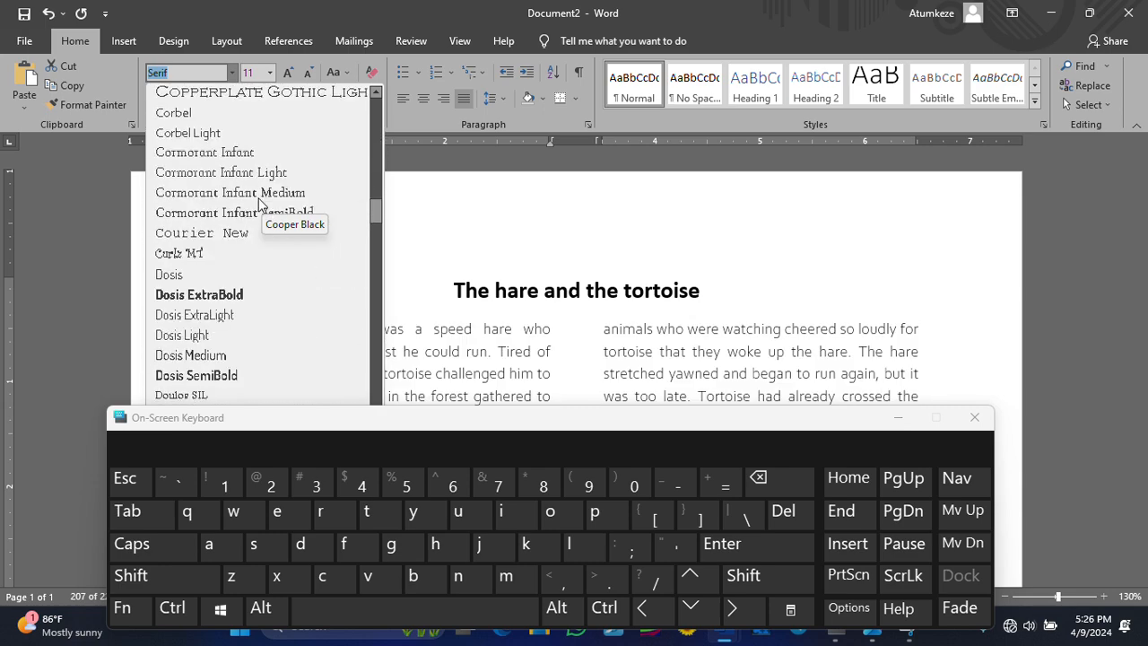
scroll(261, 207, down, 20)
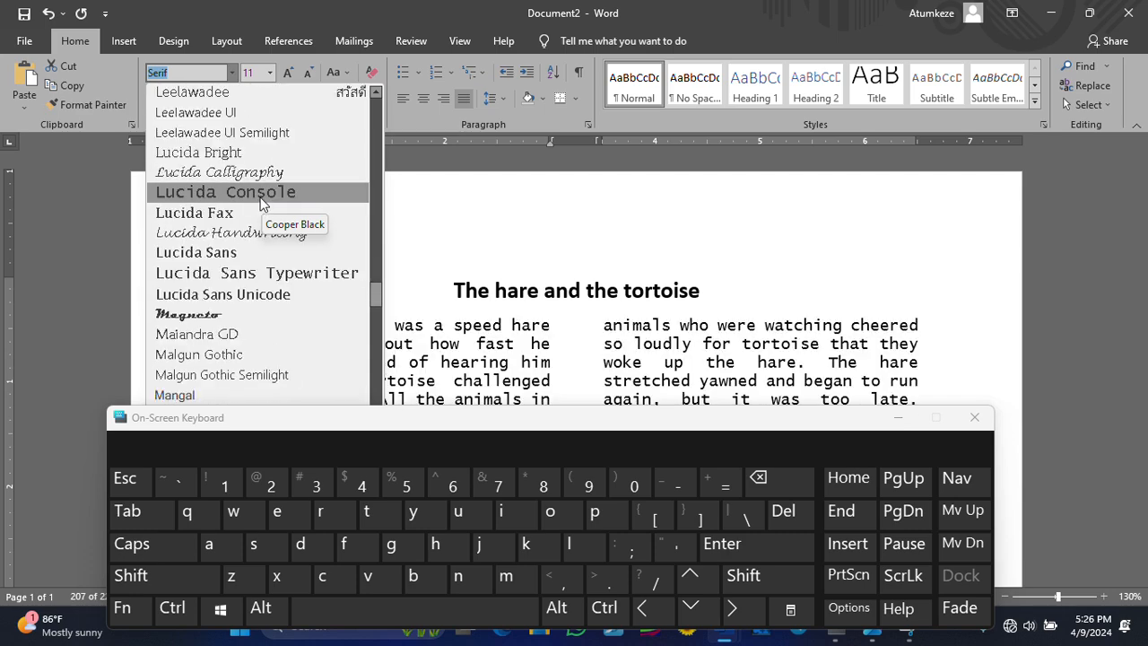
scroll(261, 207, down, 20)
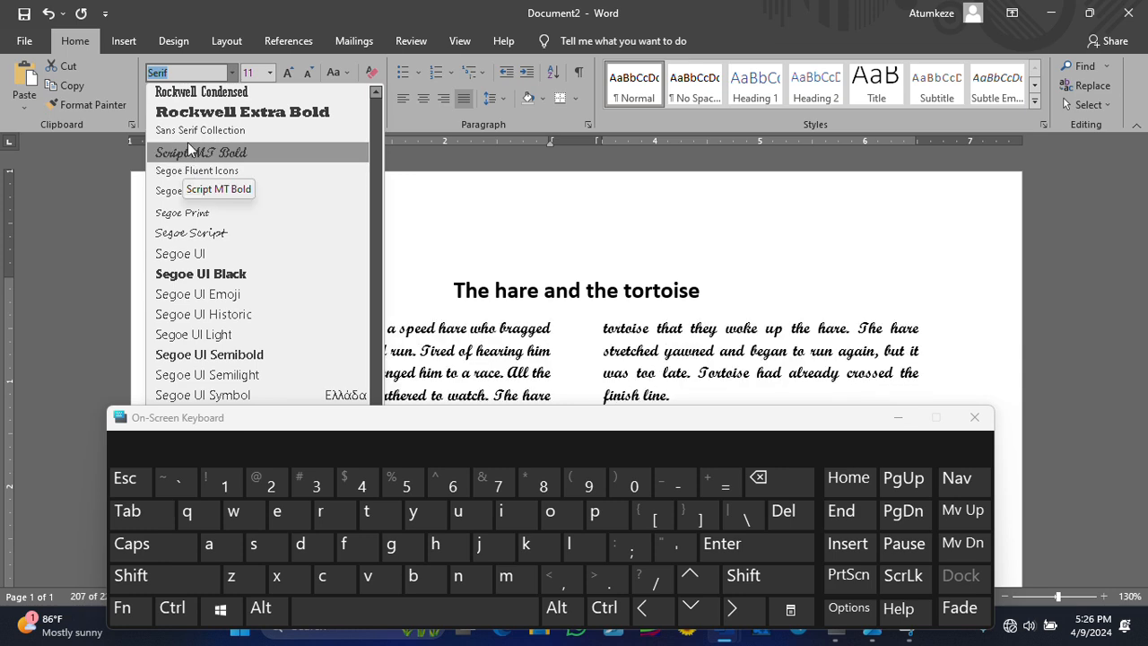
scroll(183, 180, down, 3)
scroll(209, 233, down, 10)
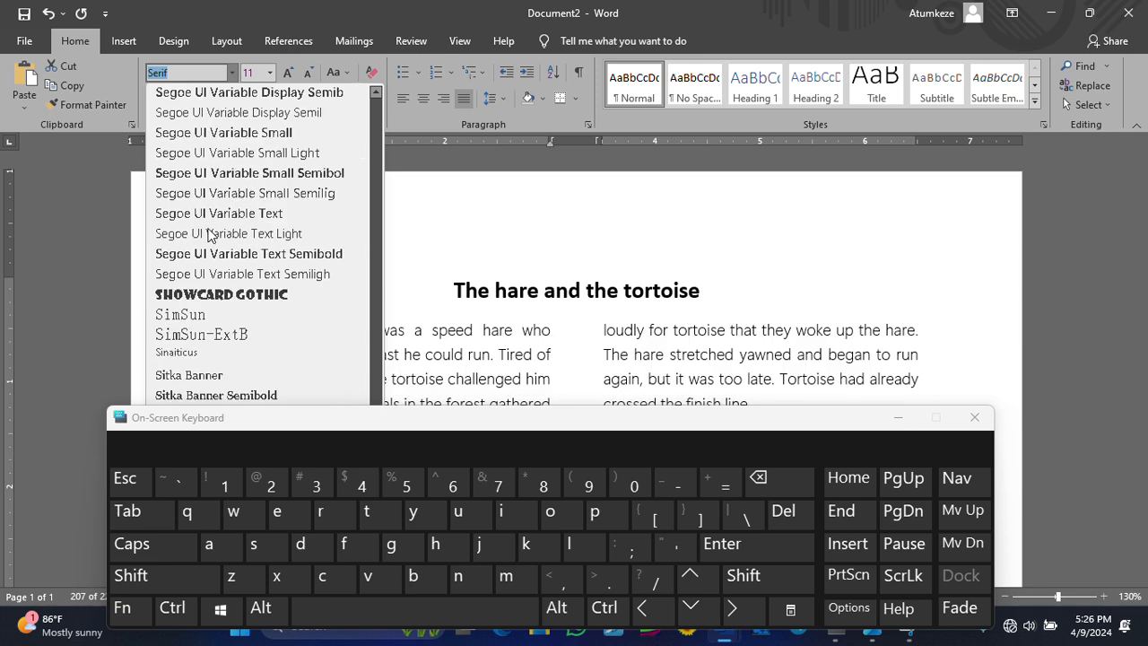
scroll(209, 233, down, 4)
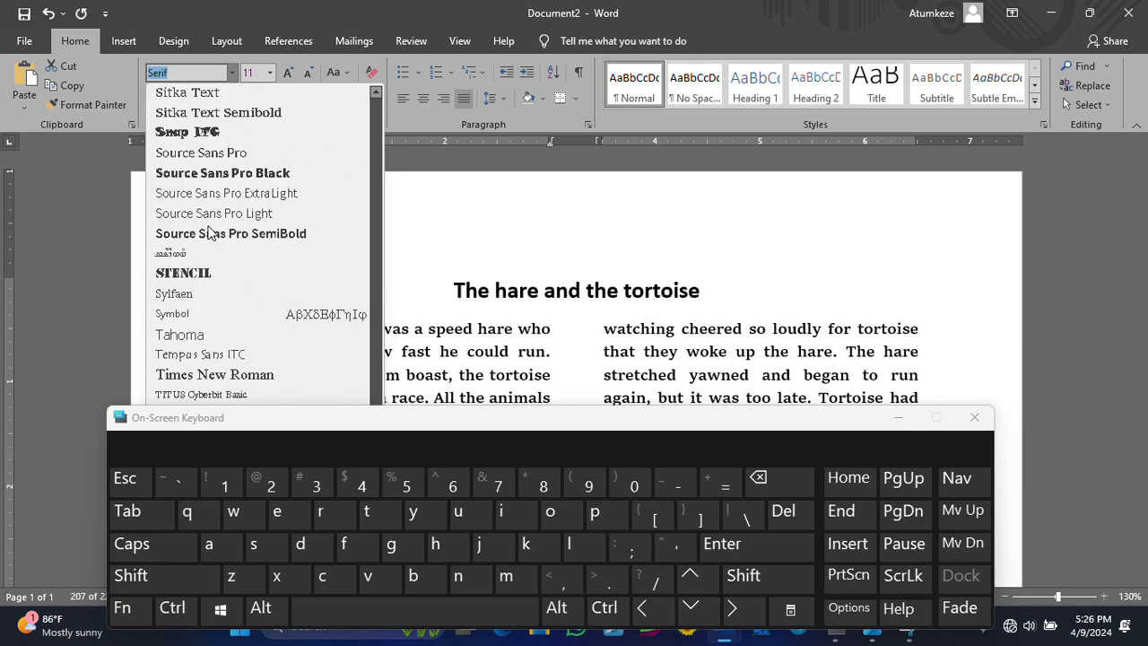
scroll(209, 231, down, 3)
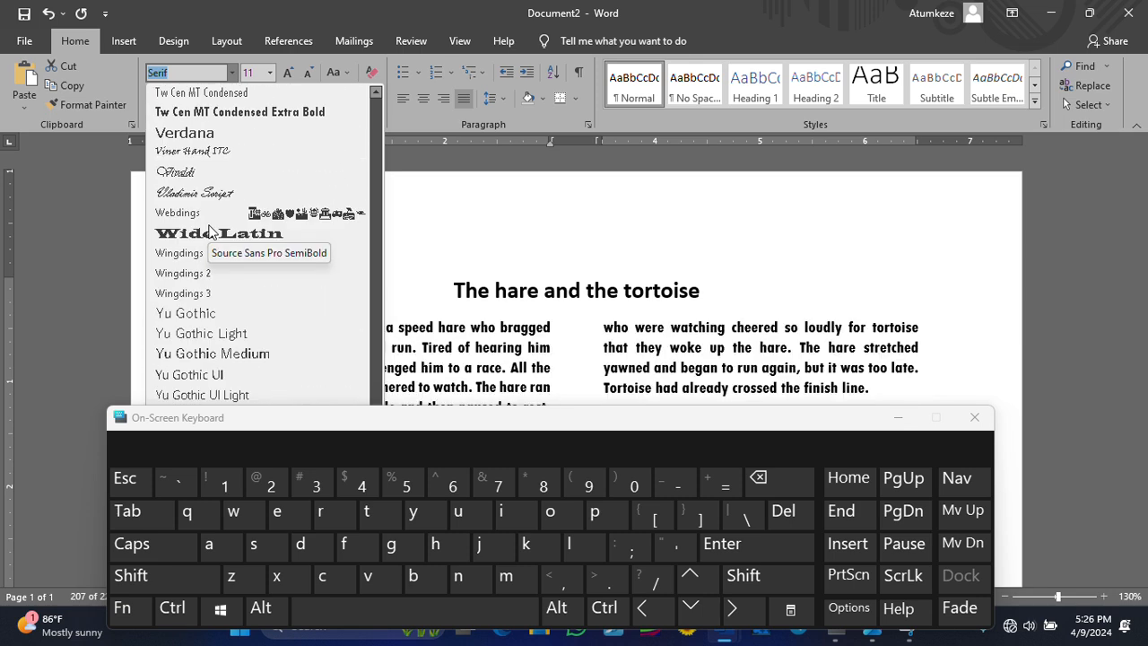
scroll(209, 232, up, 8)
scroll(215, 222, up, 1)
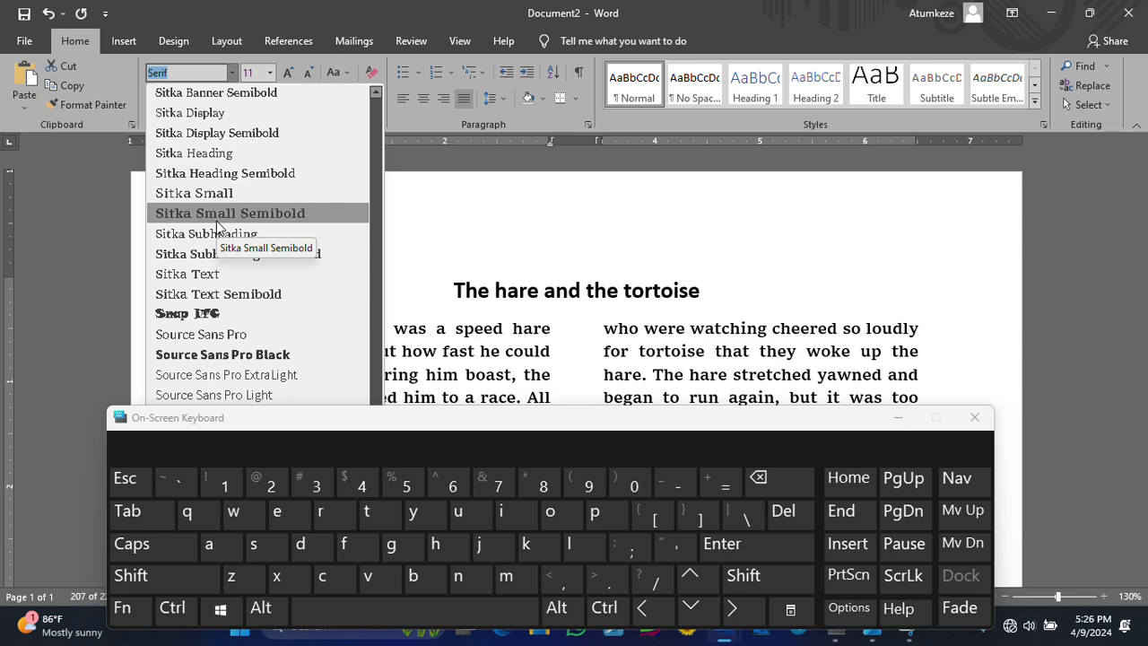
scroll(228, 235, up, 15)
scroll(238, 243, down, 4)
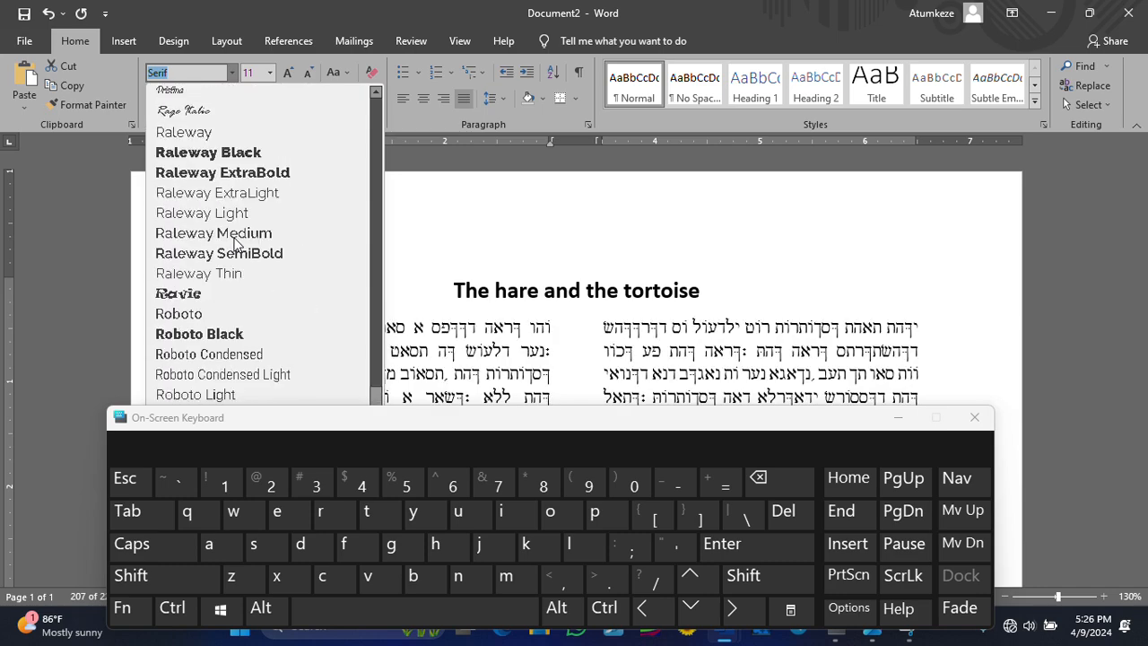
scroll(240, 197, down, 2)
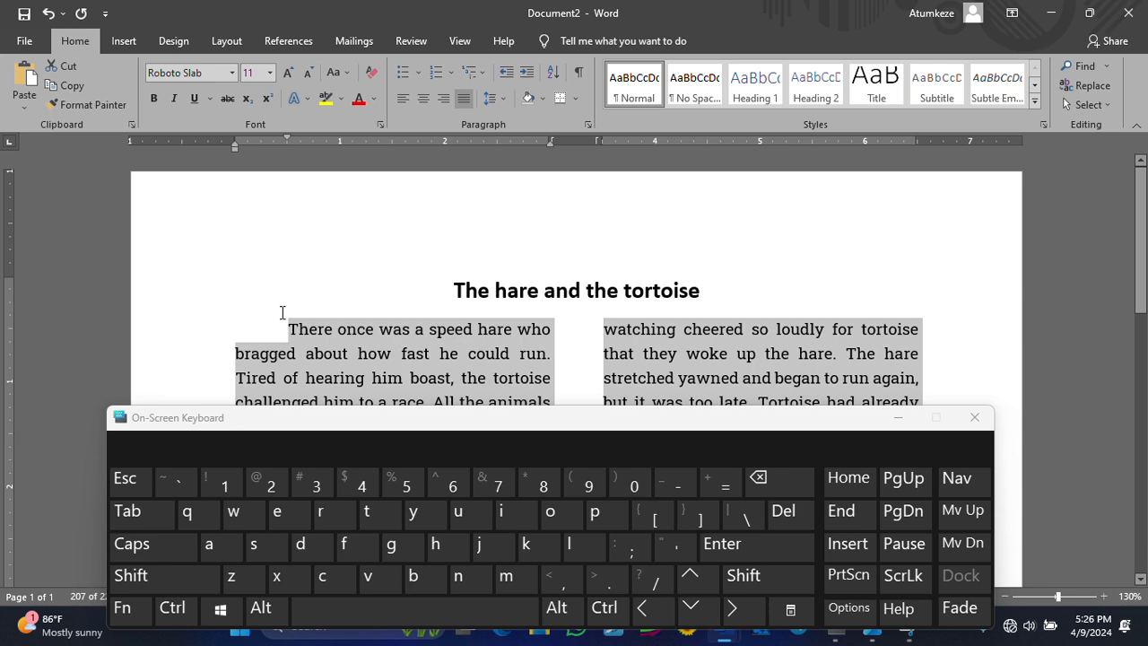
click(898, 417)
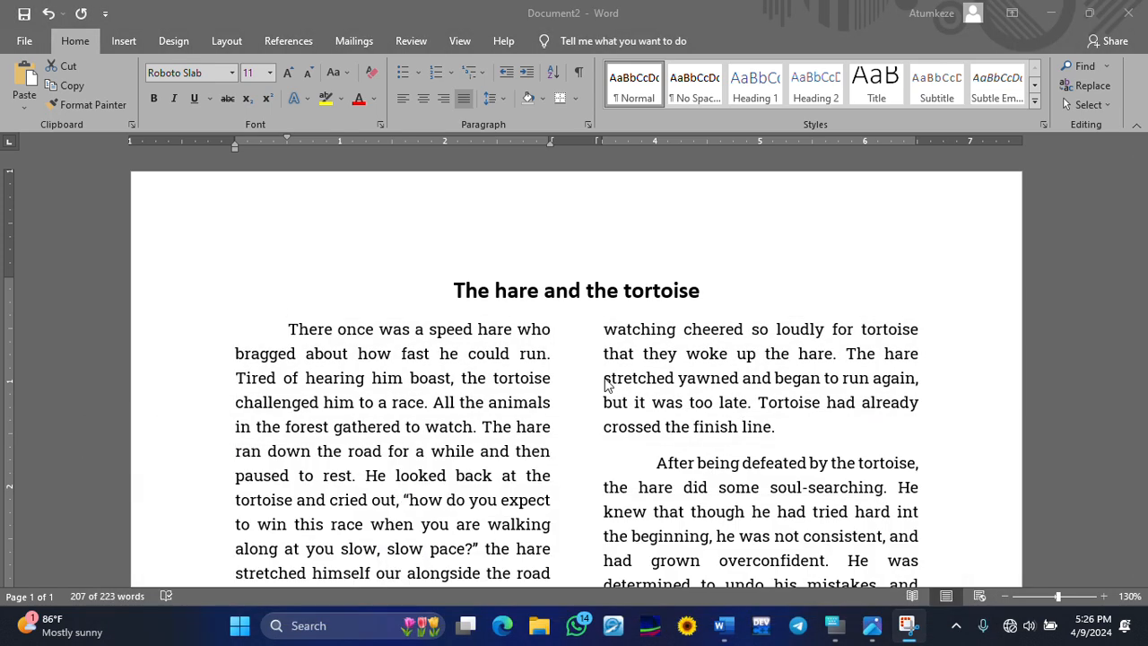
scroll(768, 427, down, 3)
scroll(768, 428, up, 3)
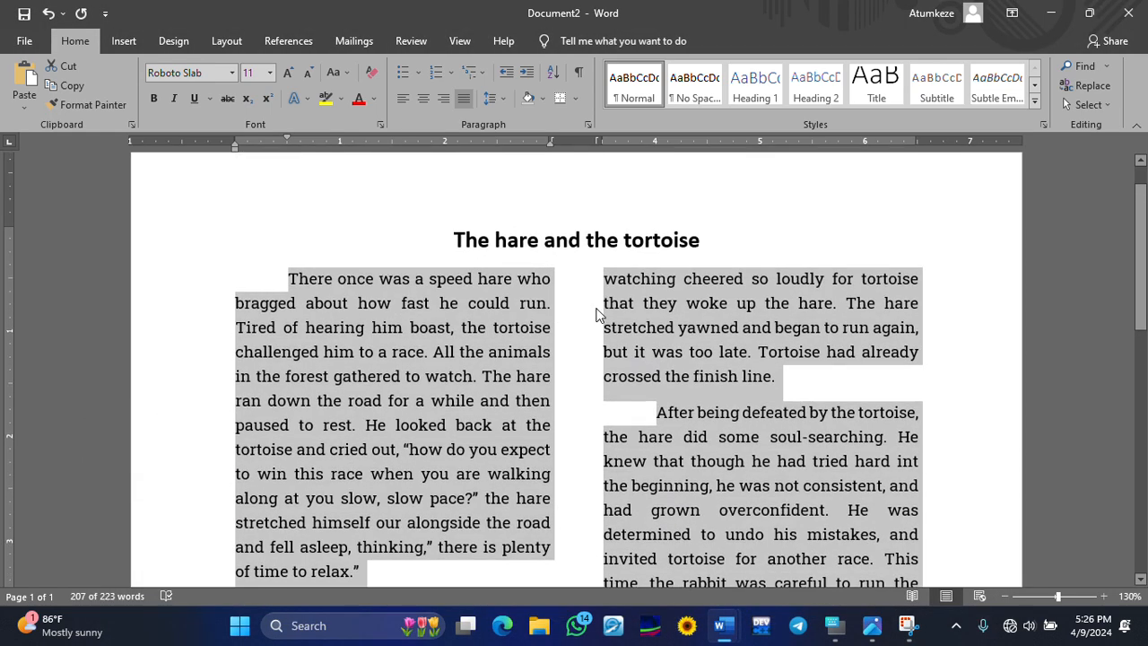
click(694, 324)
scroll(737, 402, down, 3)
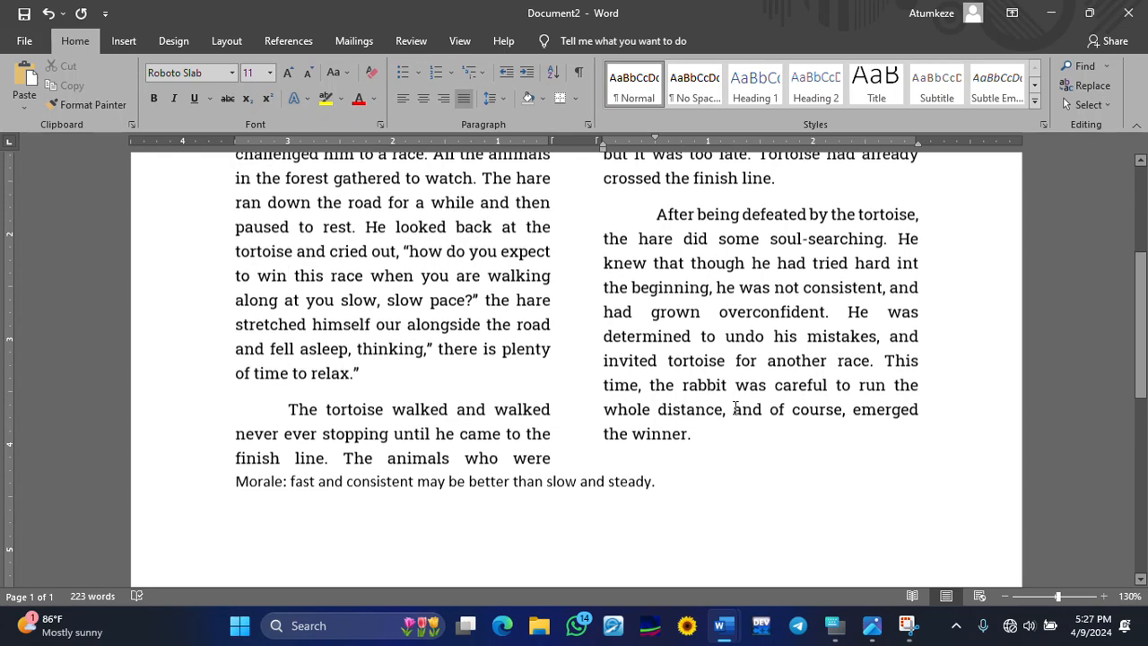
drag(684, 434, 285, 329)
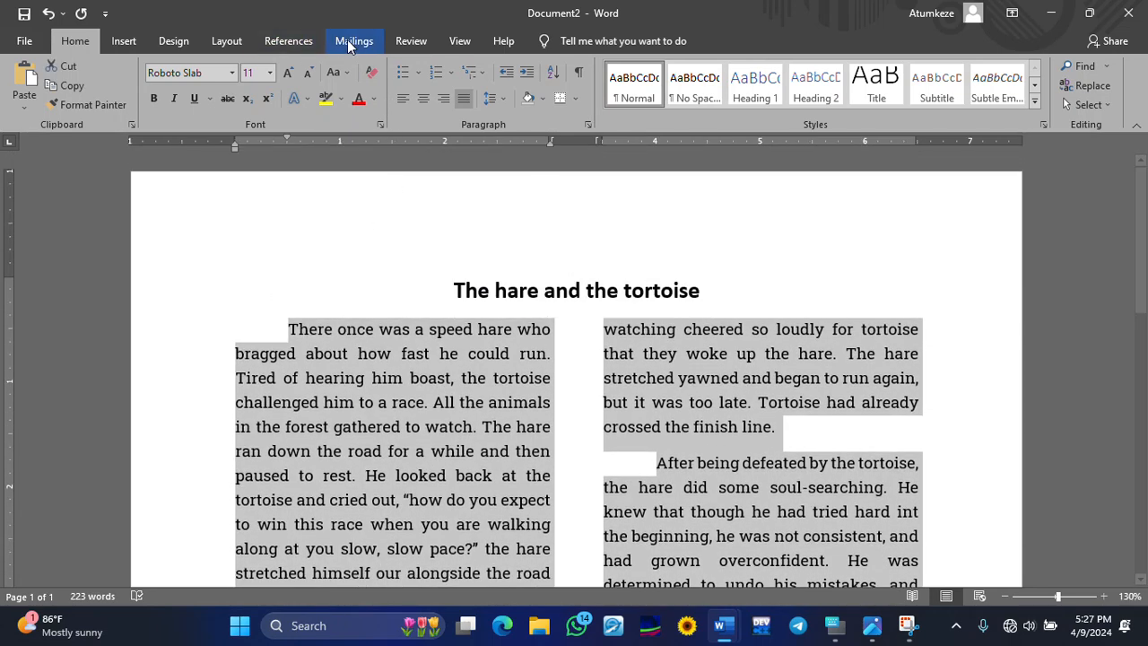
click(270, 73)
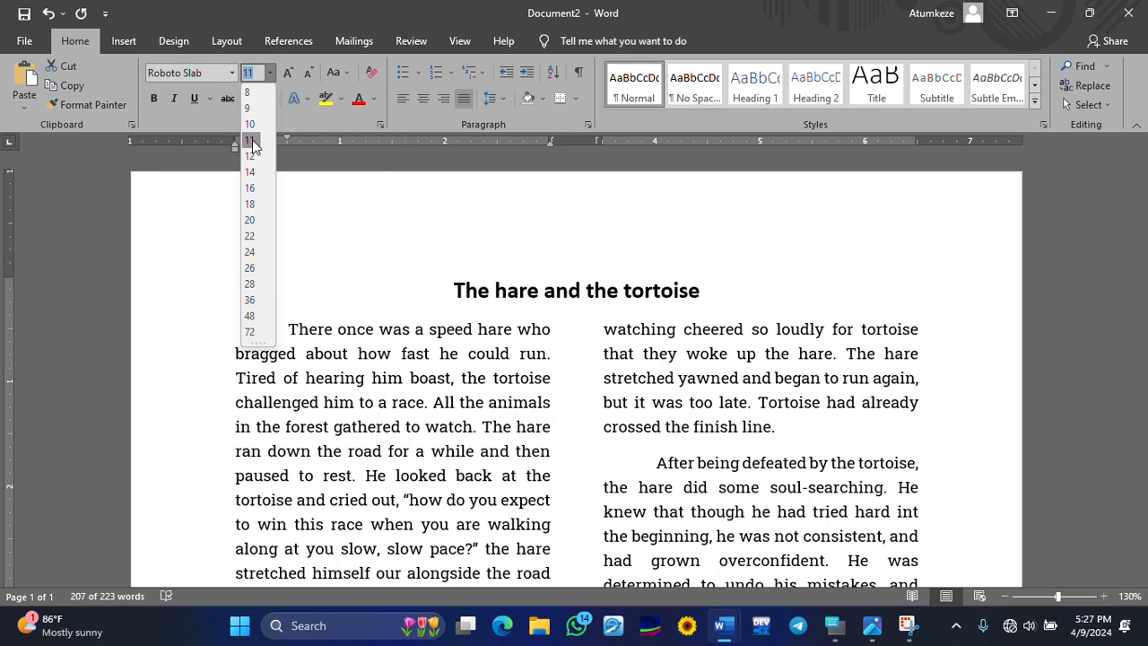
click(252, 141)
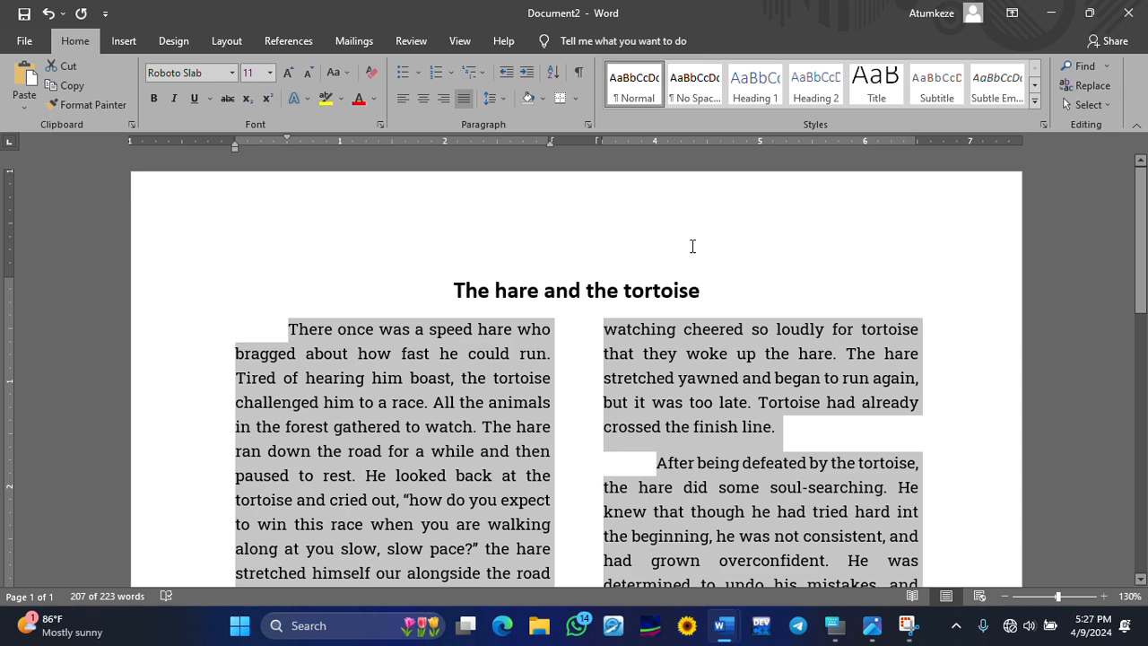
click(517, 397)
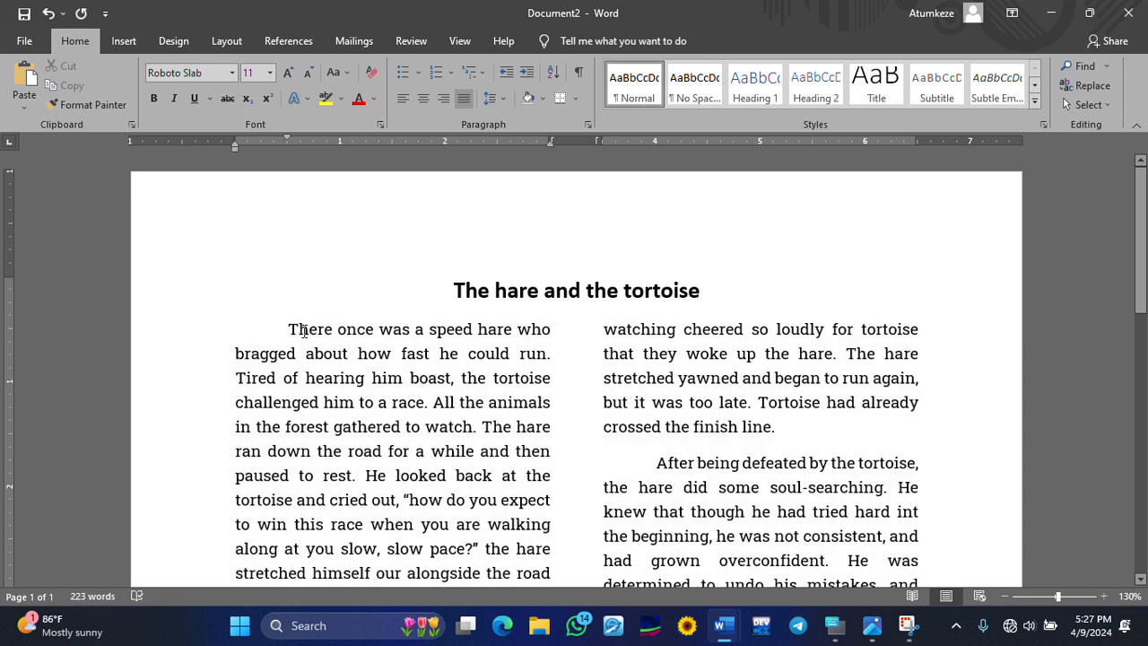
scroll(337, 387, down, 3)
scroll(359, 350, up, 2)
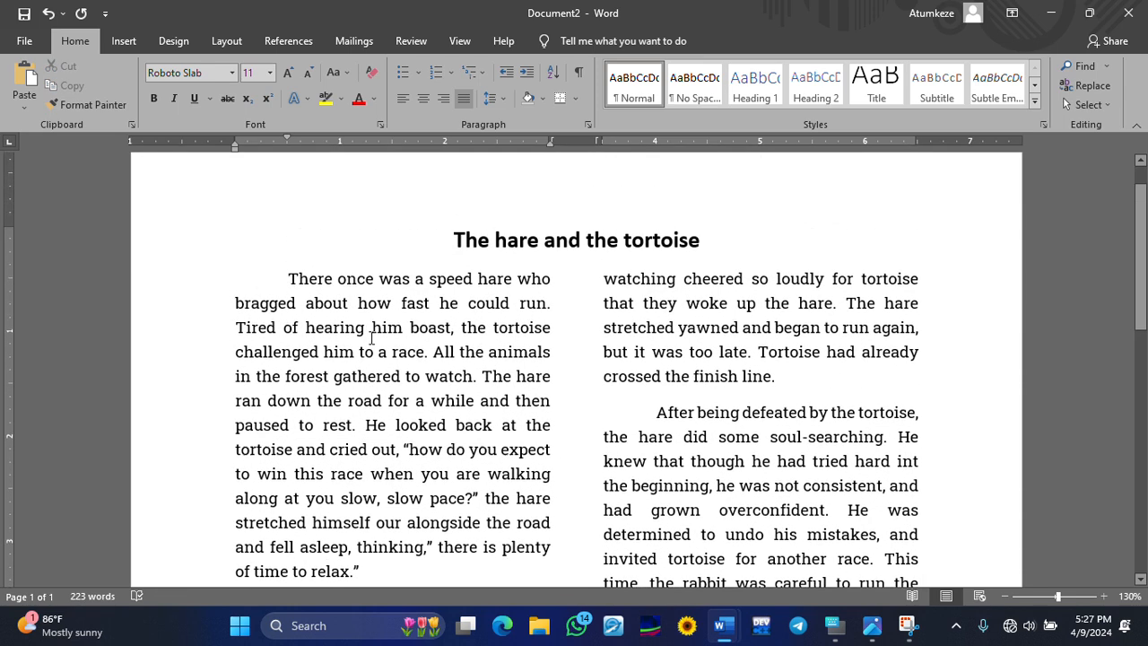
scroll(358, 319, down, 3)
scroll(341, 325, up, 3)
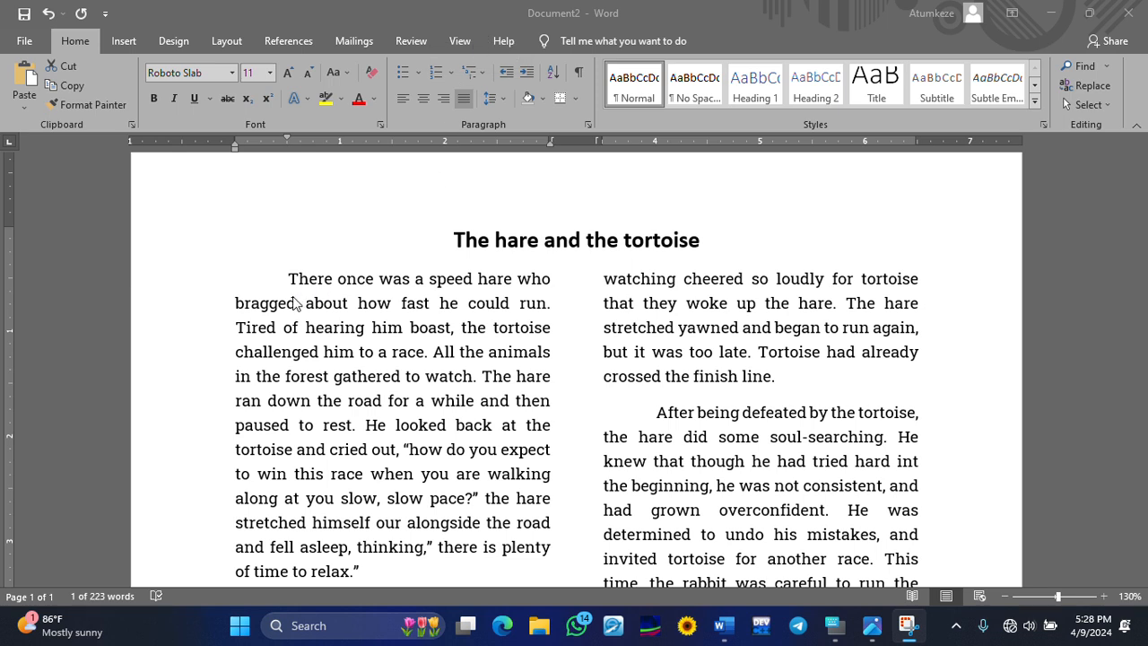
- Make the T of 'There' a dropped capital spanning three lines
drag(288, 278, 298, 278)
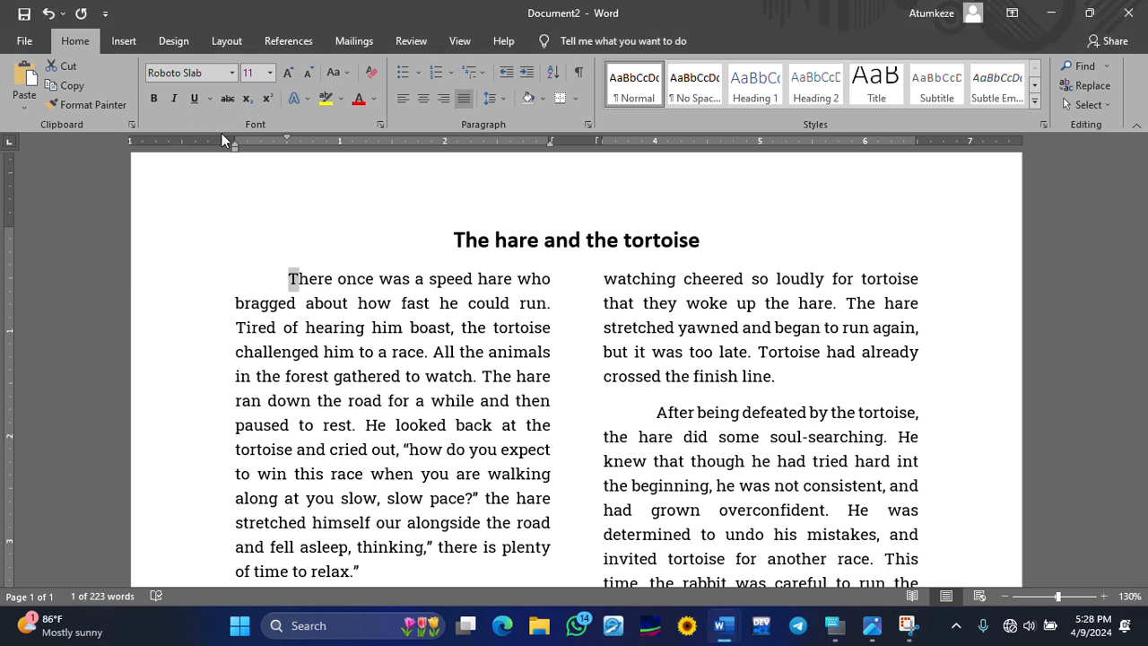
click(128, 43)
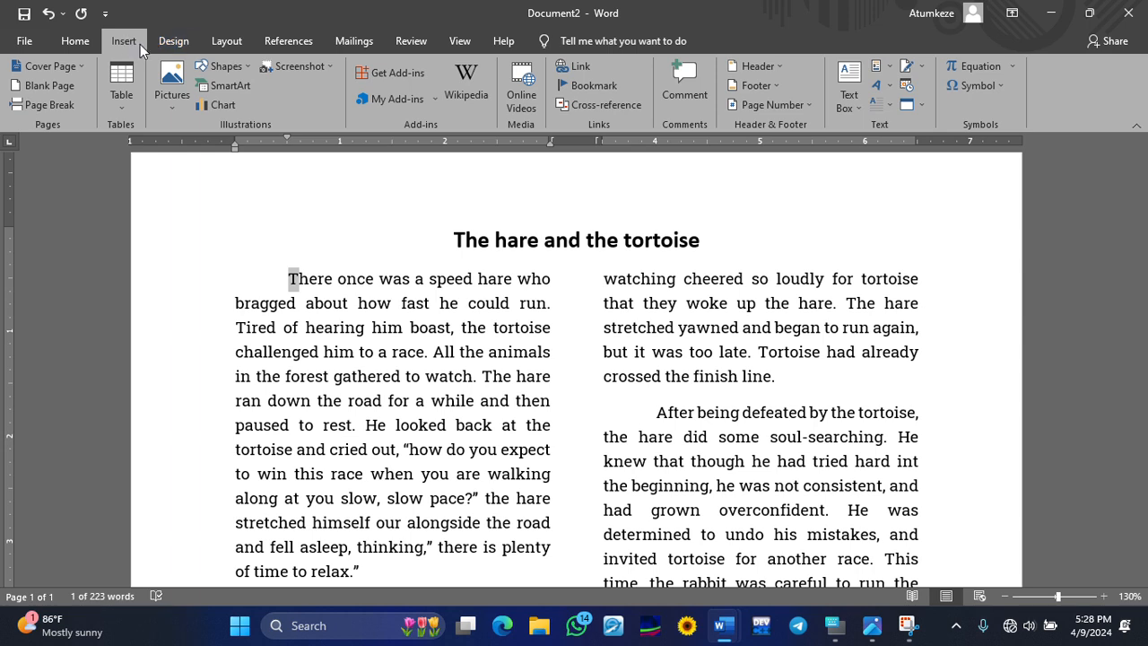
click(878, 109)
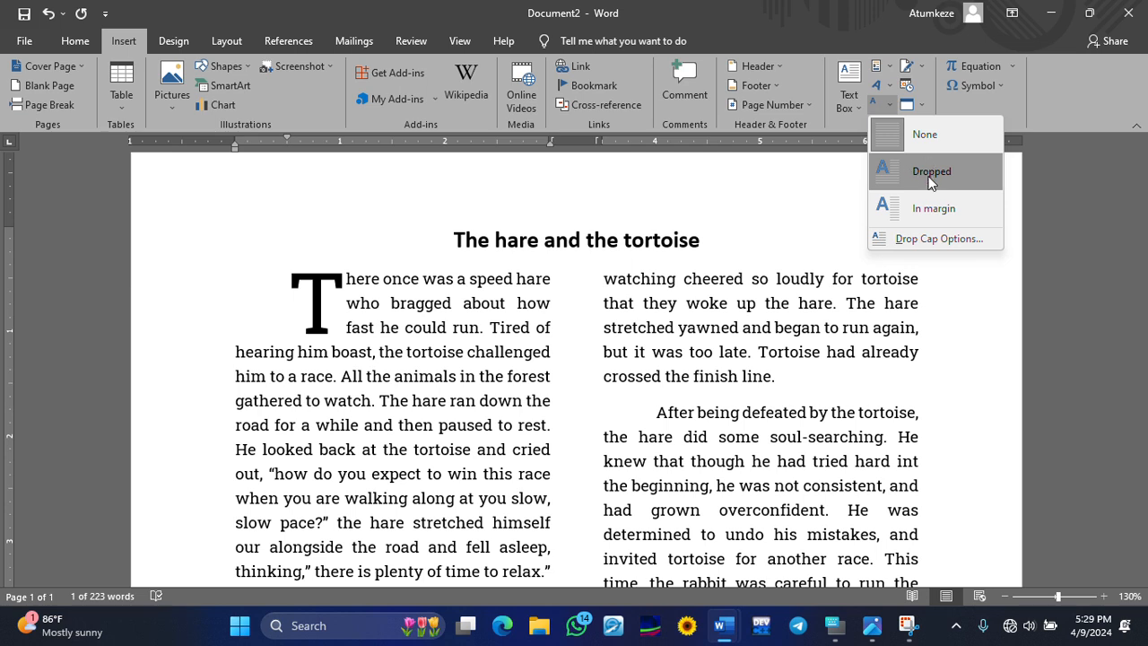
click(930, 175)
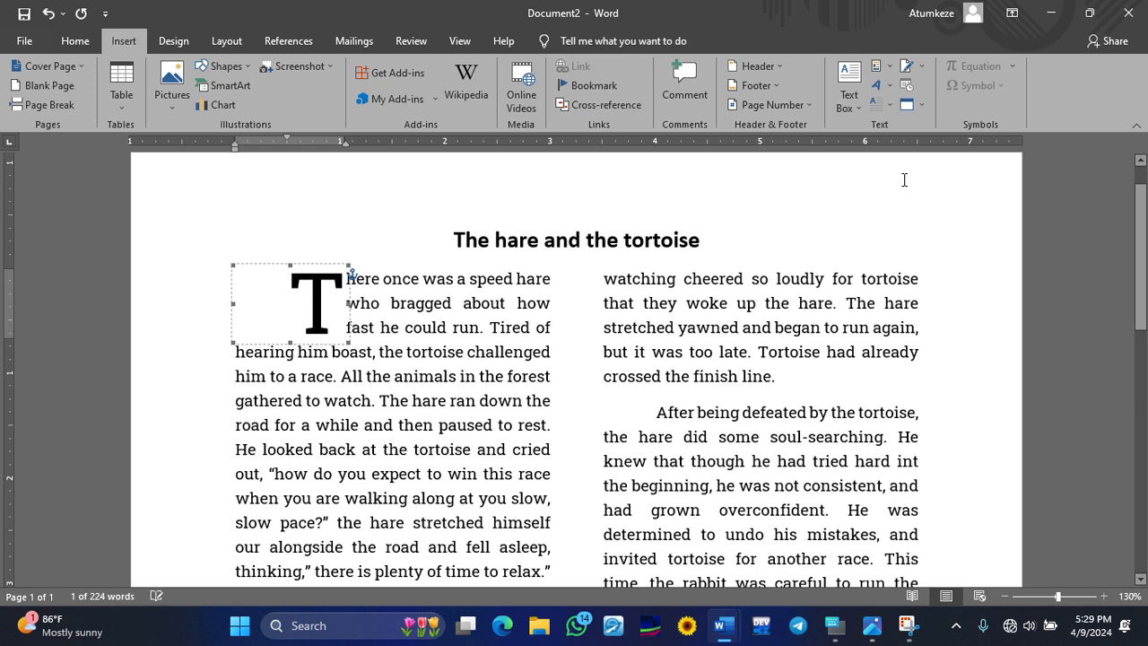
click(666, 287)
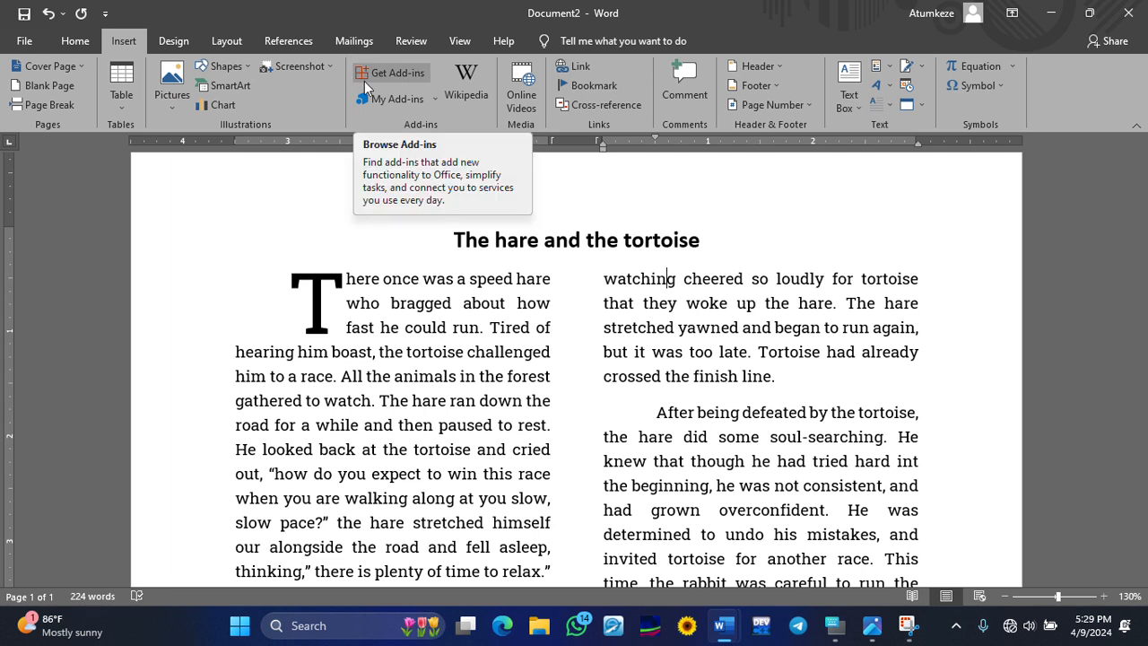
- Scroll through the story and place the cursor before 'After being defeated'
scroll(467, 325, down, 1)
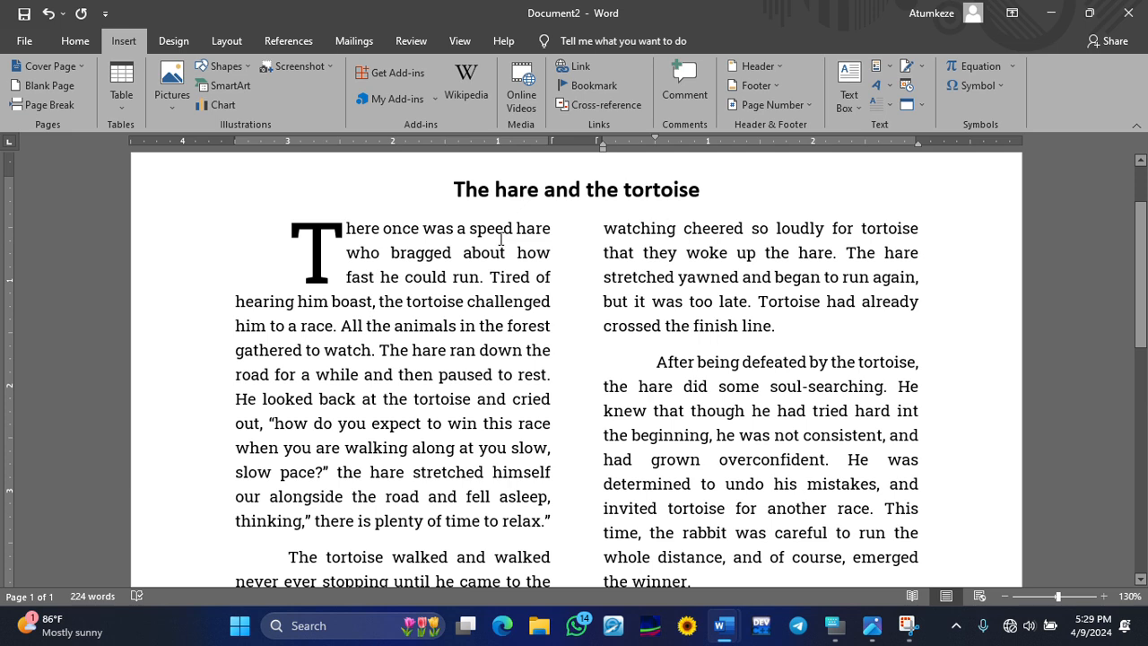
scroll(429, 290, down, 1)
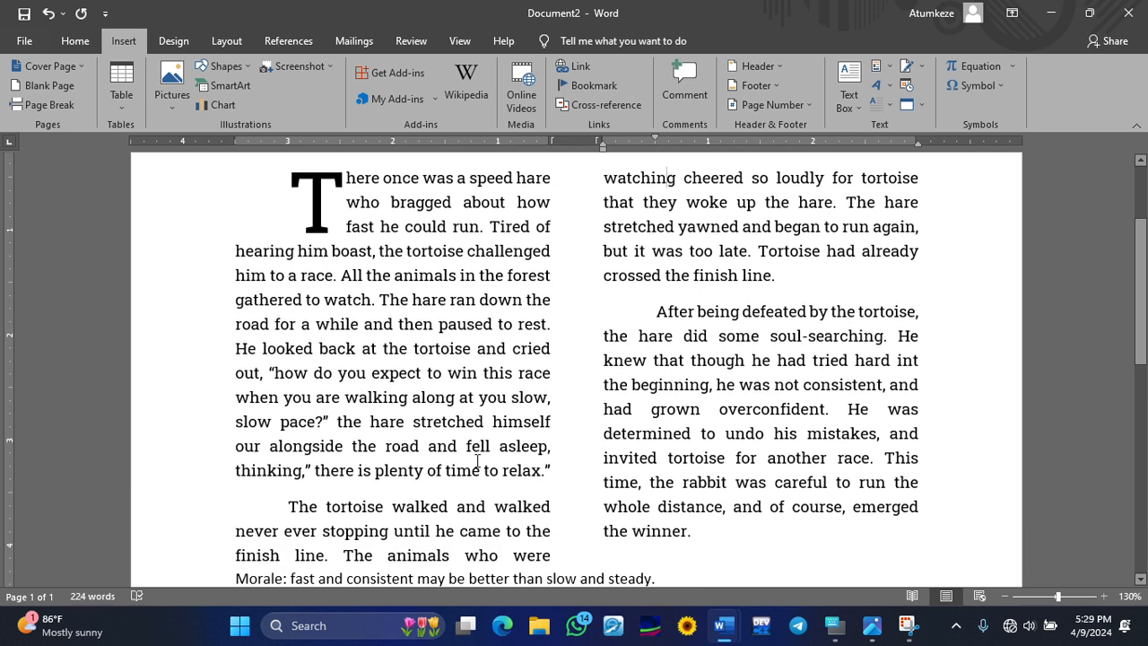
scroll(627, 287, up, 2)
scroll(649, 314, down, 4)
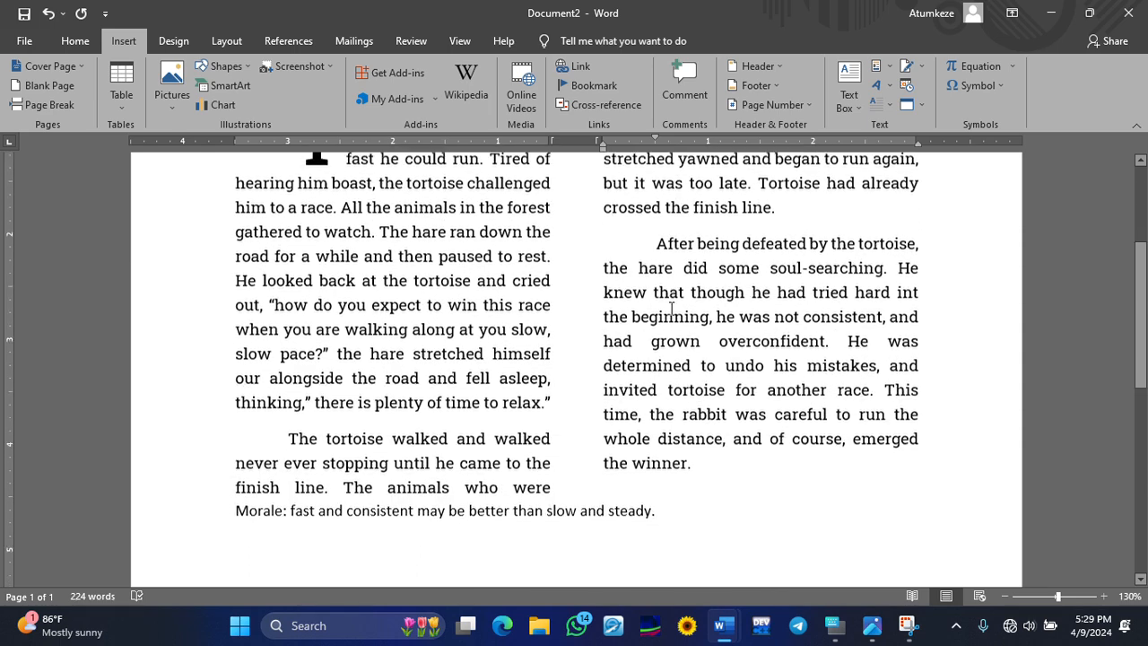
scroll(649, 314, up, 4)
scroll(669, 269, down, 3)
click(656, 261)
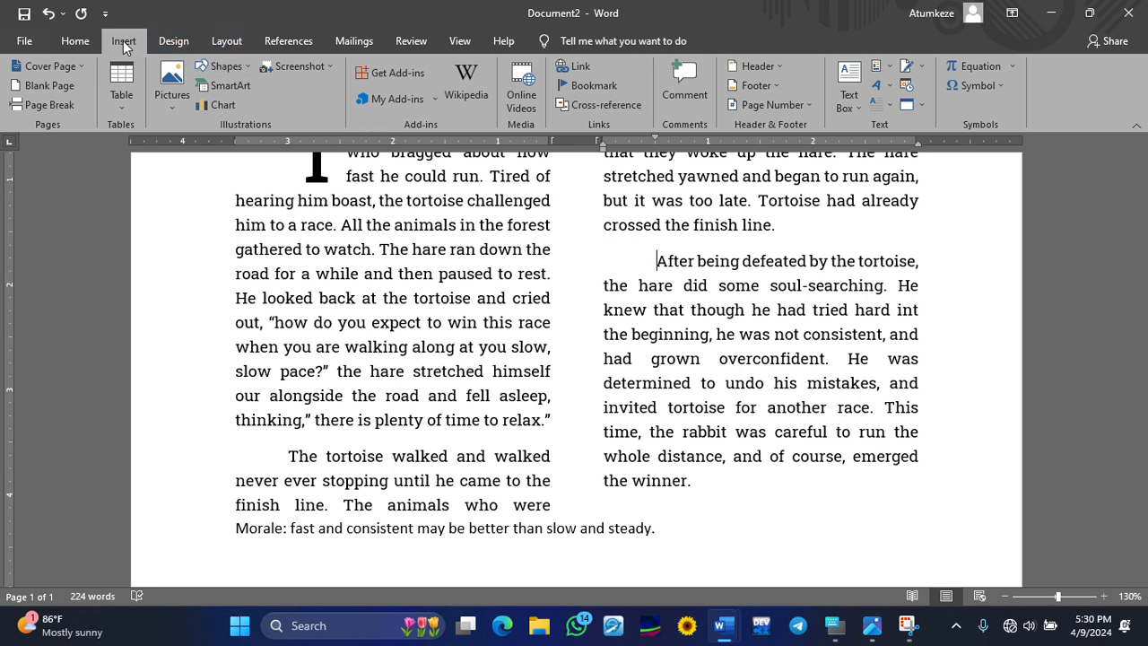
- Insert picture 1 from its Desktop folder at the cursor
click(173, 83)
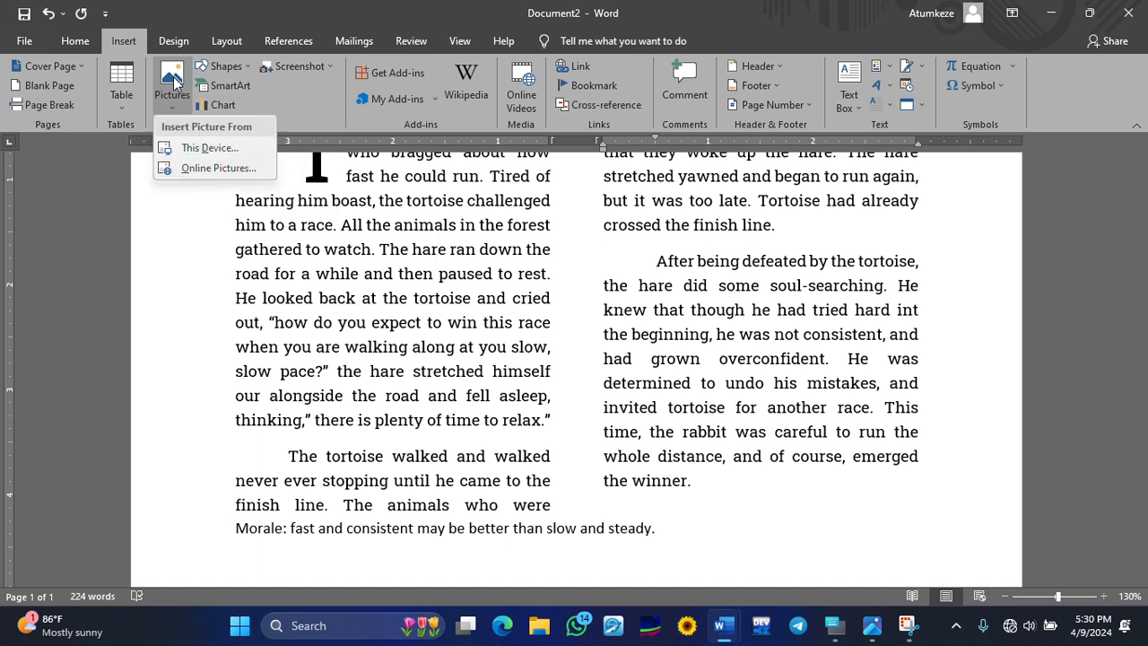
click(195, 150)
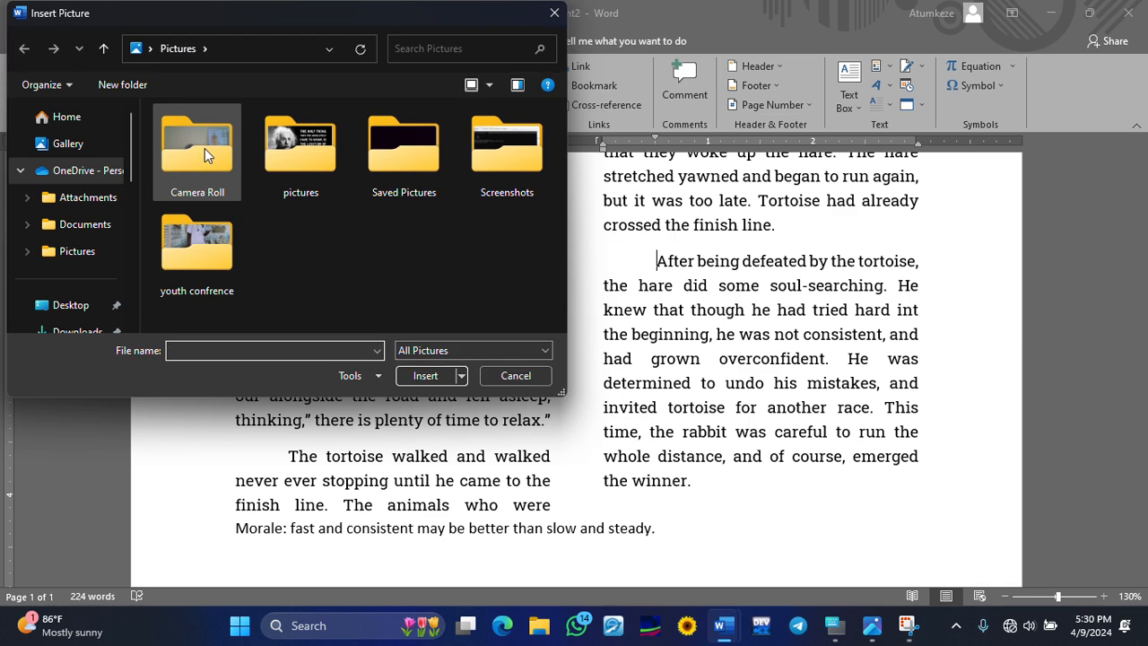
scroll(81, 157, down, 2)
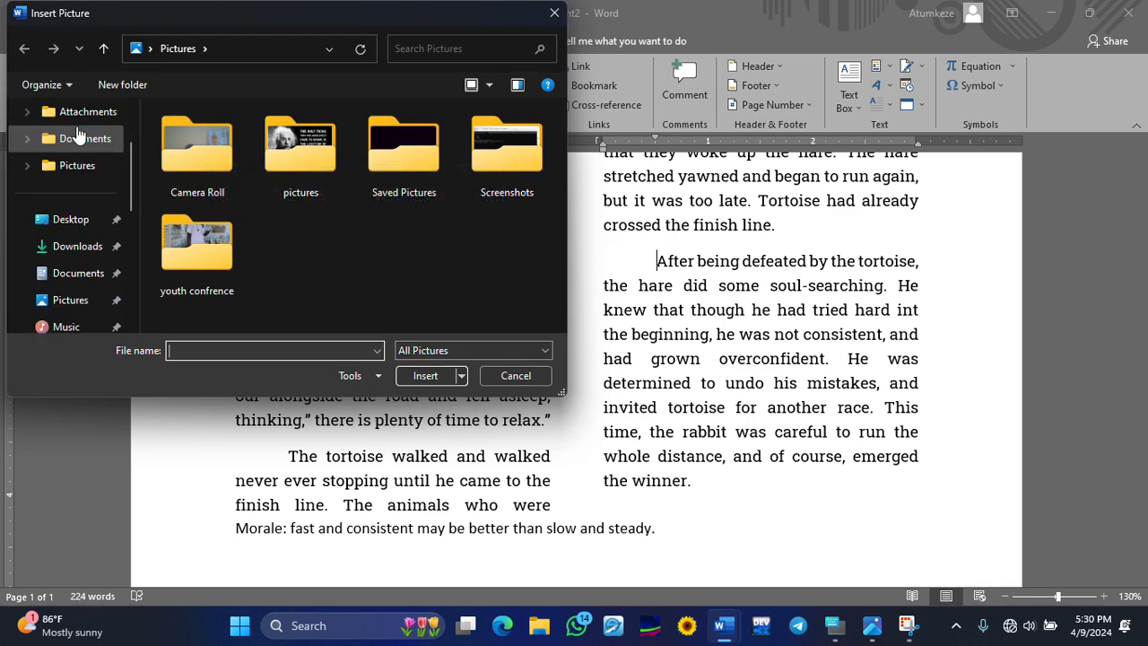
click(71, 226)
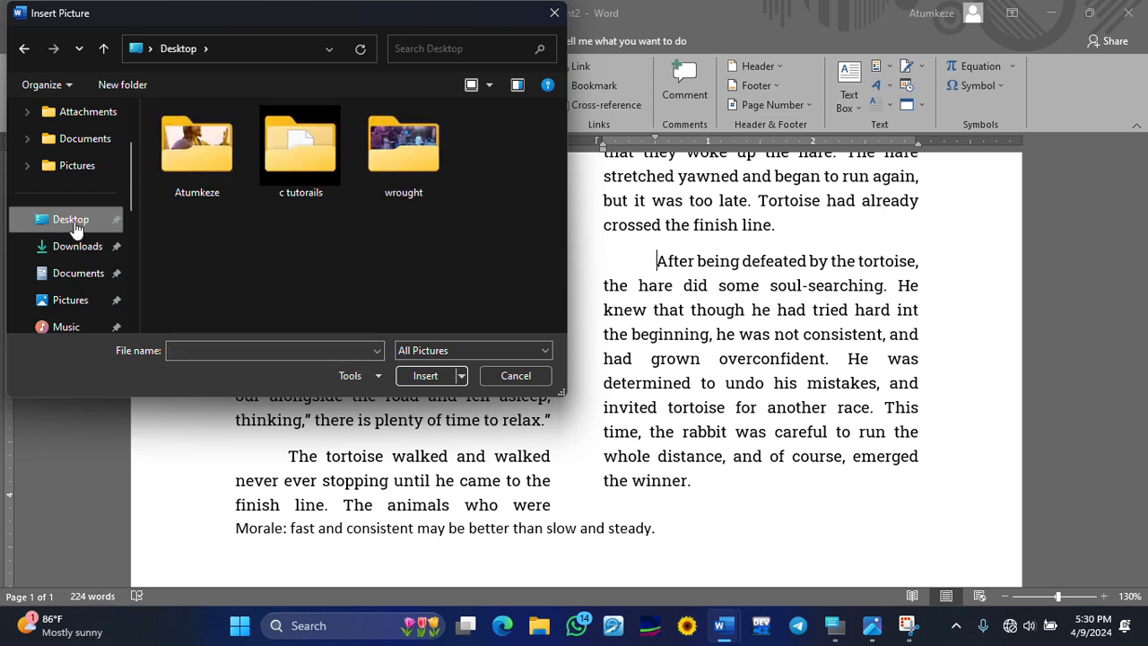
double_click(196, 157)
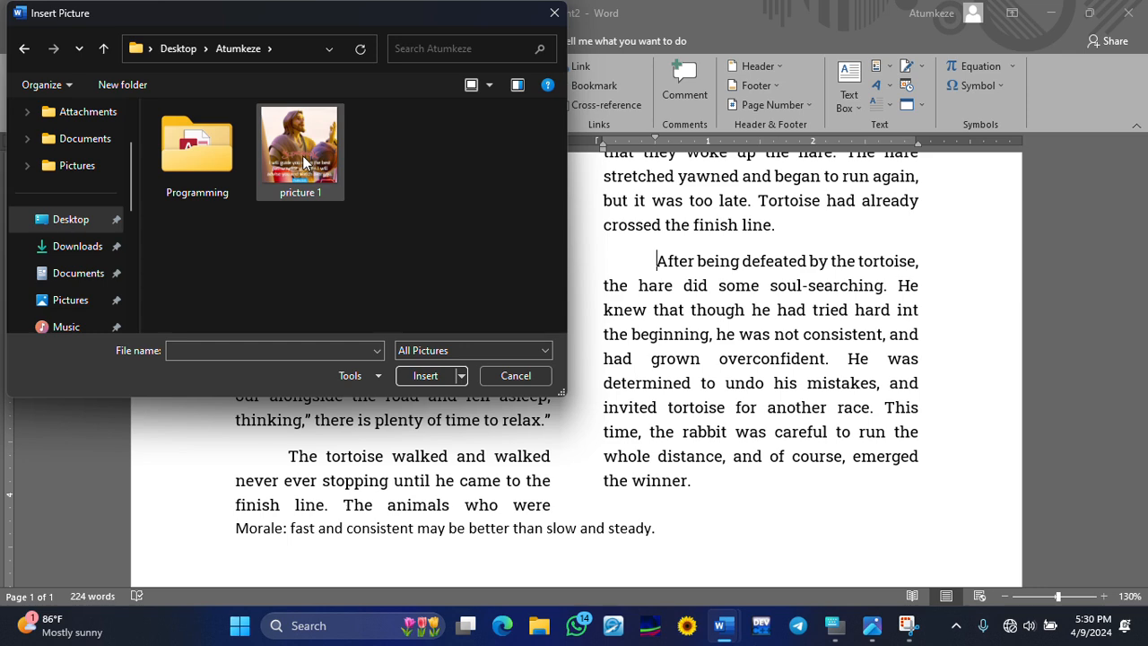
click(304, 155)
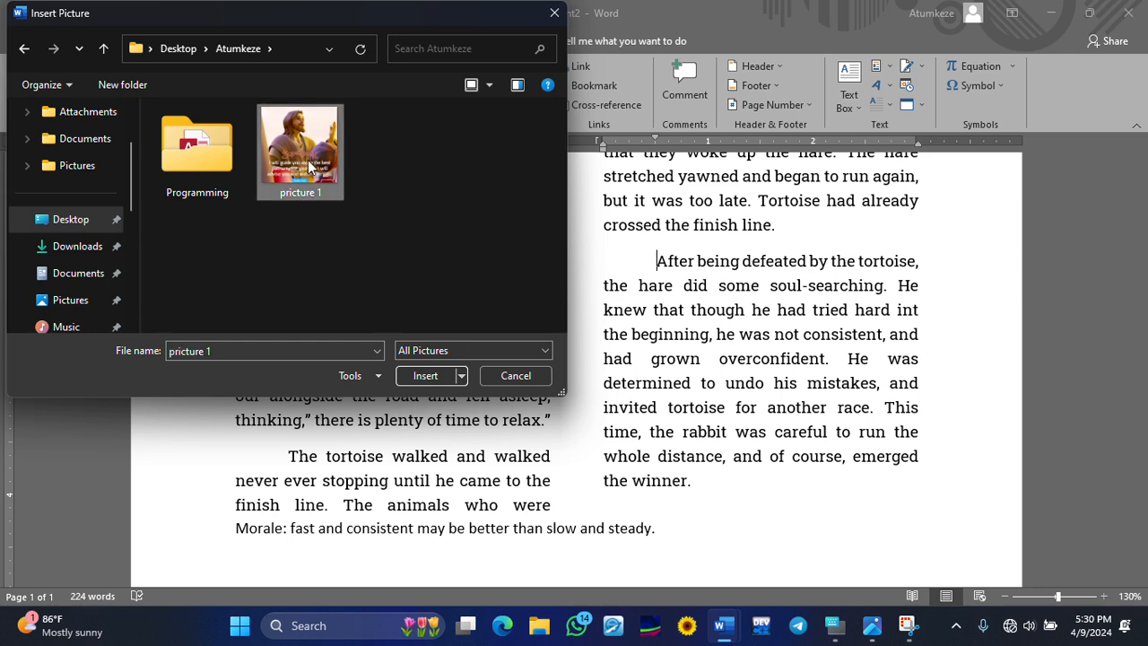
click(420, 377)
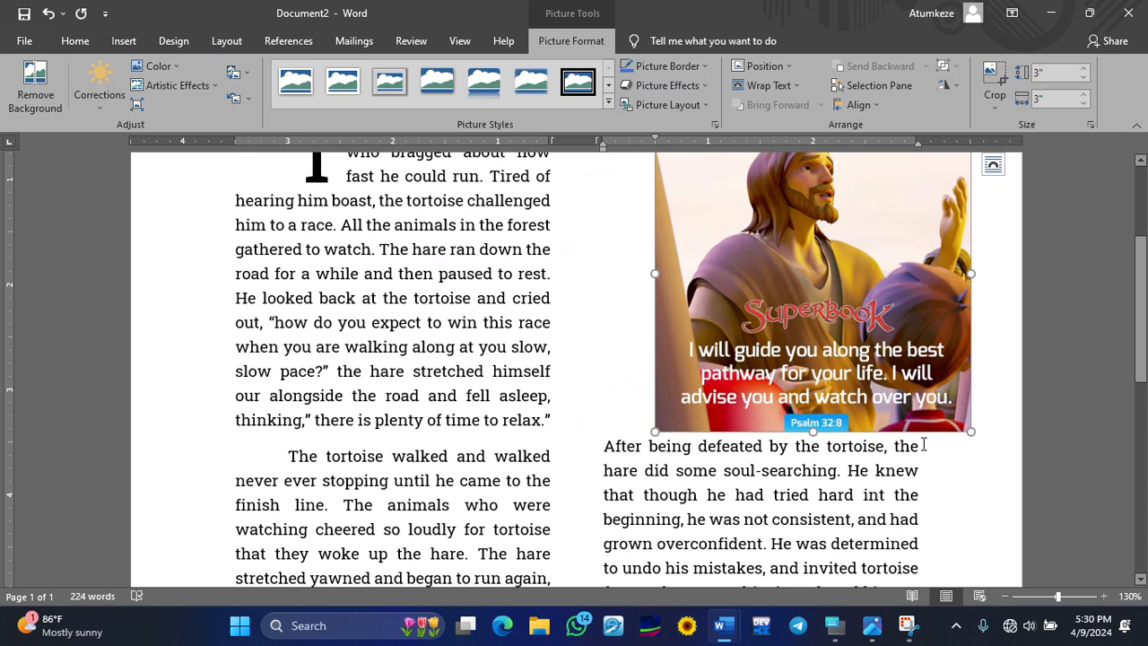
- Shrink the inserted picture to a small square by dragging a corner
drag(970, 431, 913, 374)
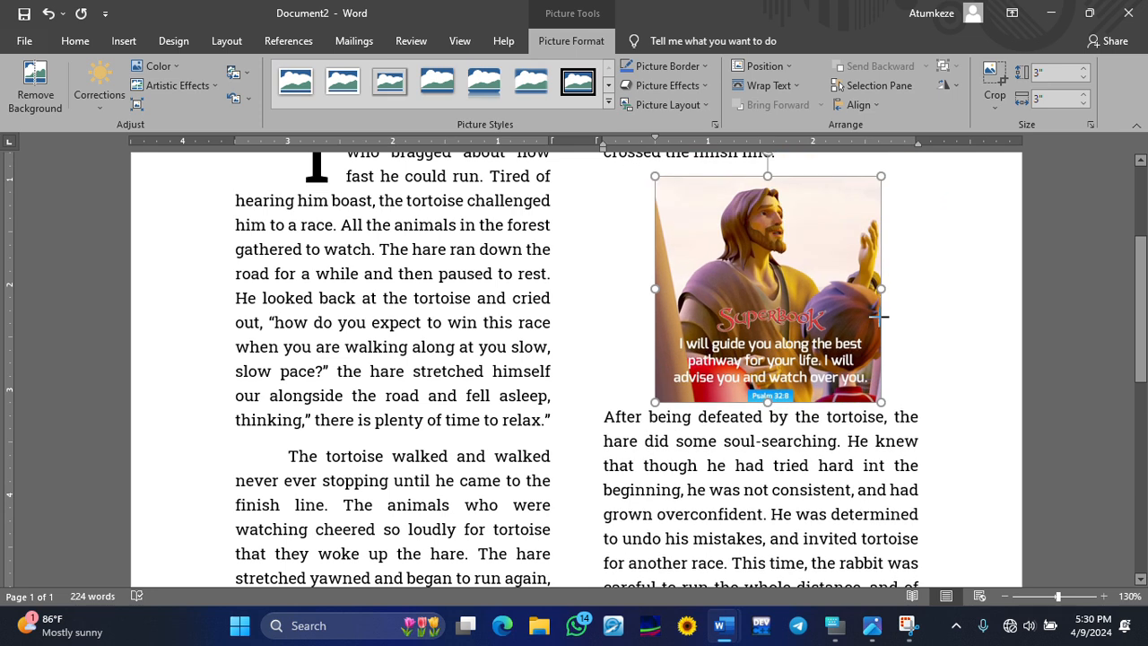
click(953, 363)
scroll(893, 401, up, 2)
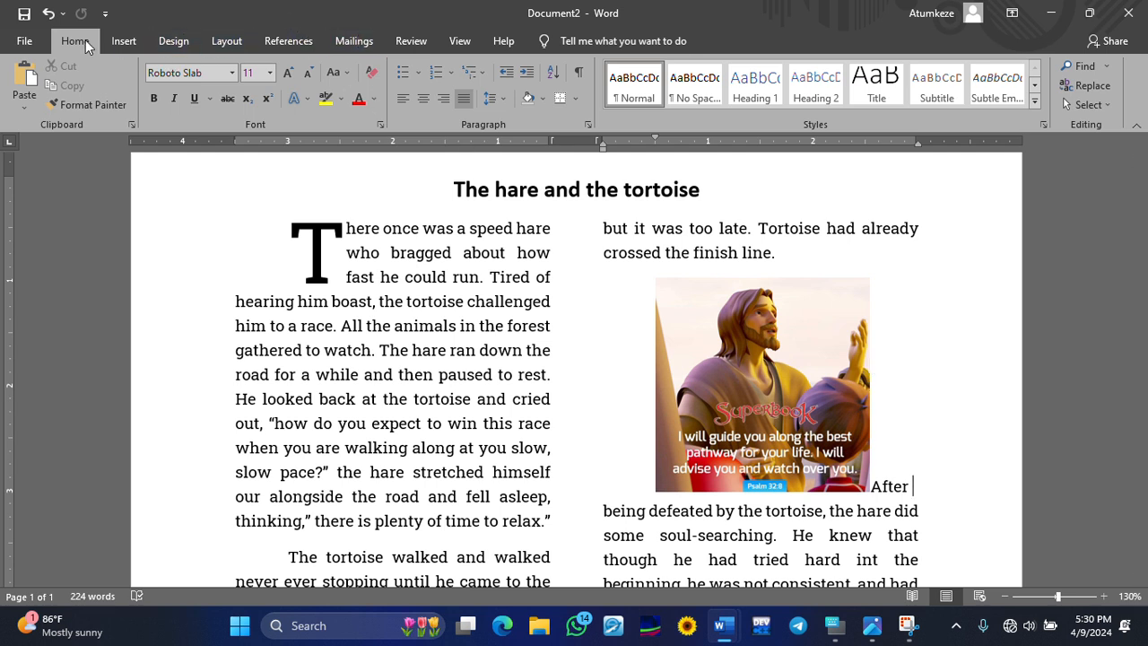
- Delete the Superbook picture, then undo the deletion
click(756, 361)
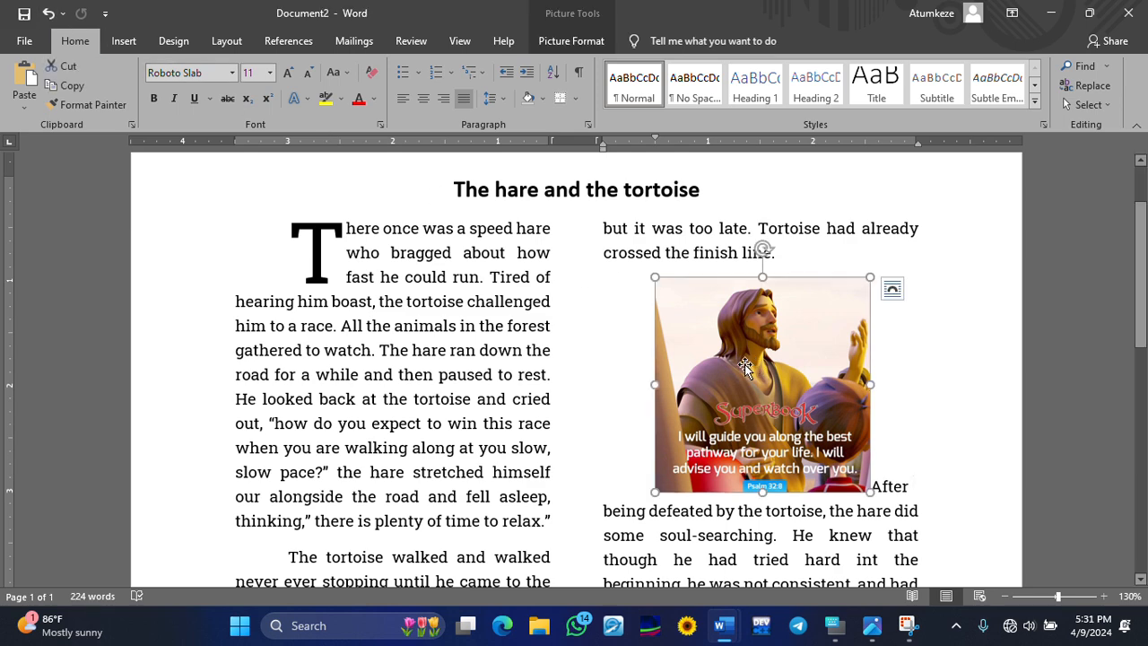
key(Delete)
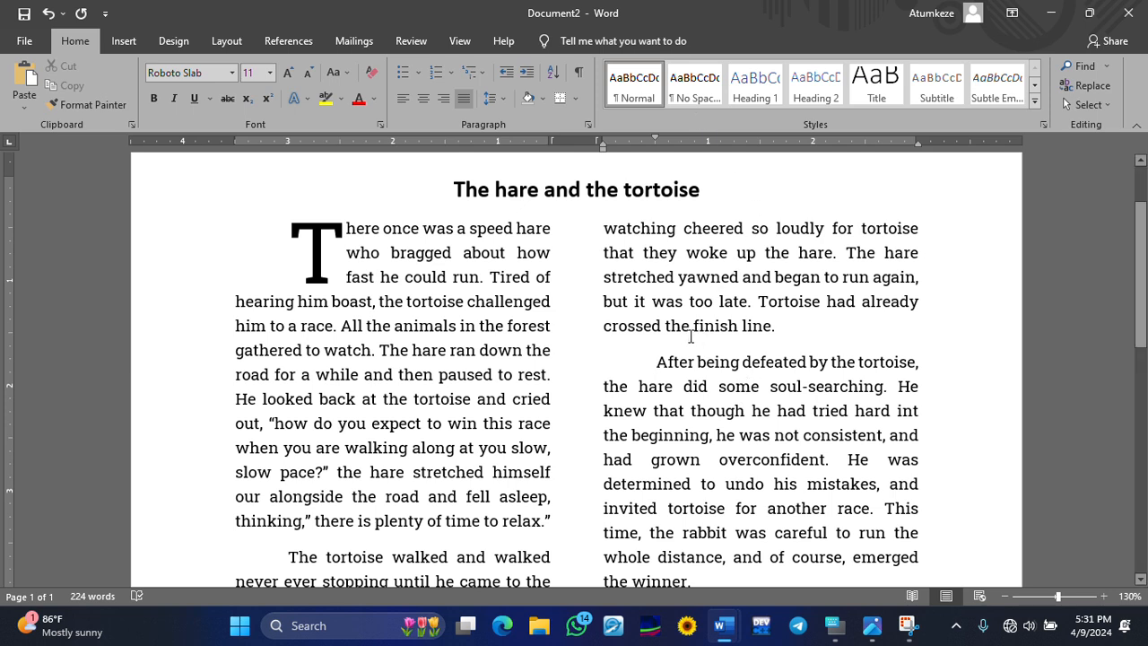
click(48, 13)
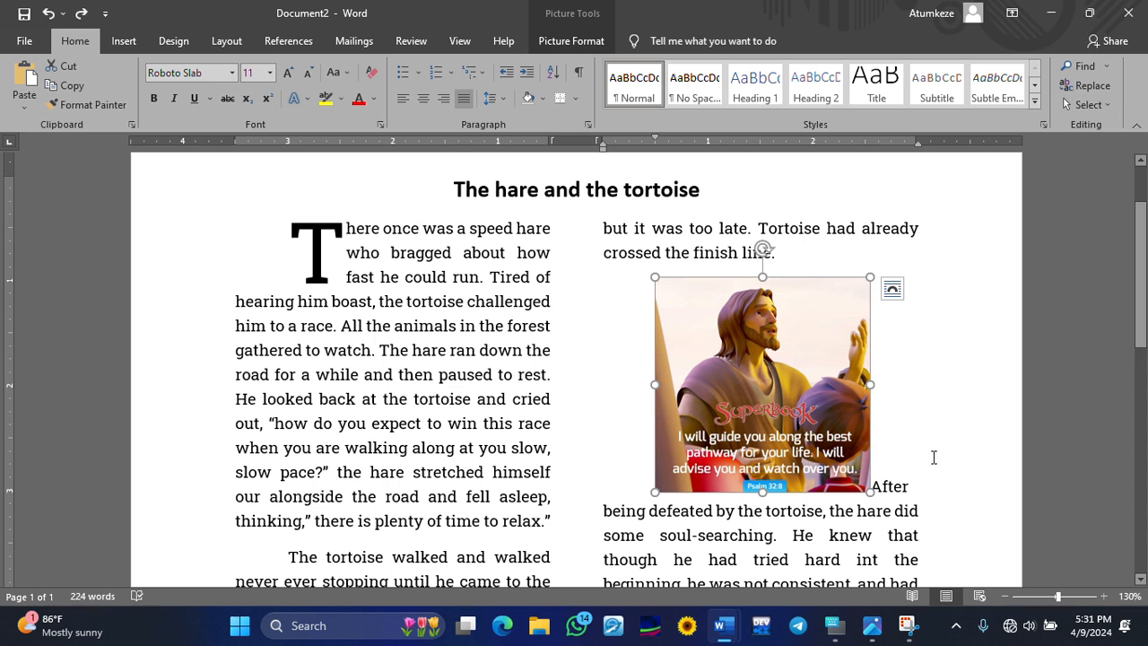
- Reselect the picture and delete it using the On-Screen Keyboard's Del key
click(835, 626)
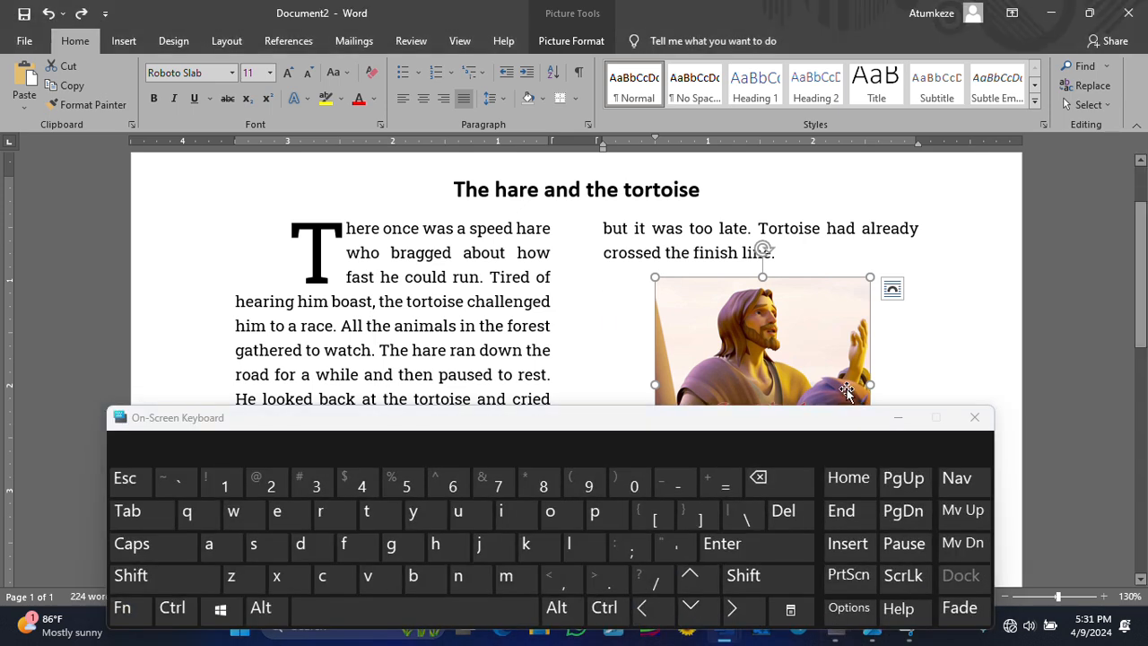
click(904, 352)
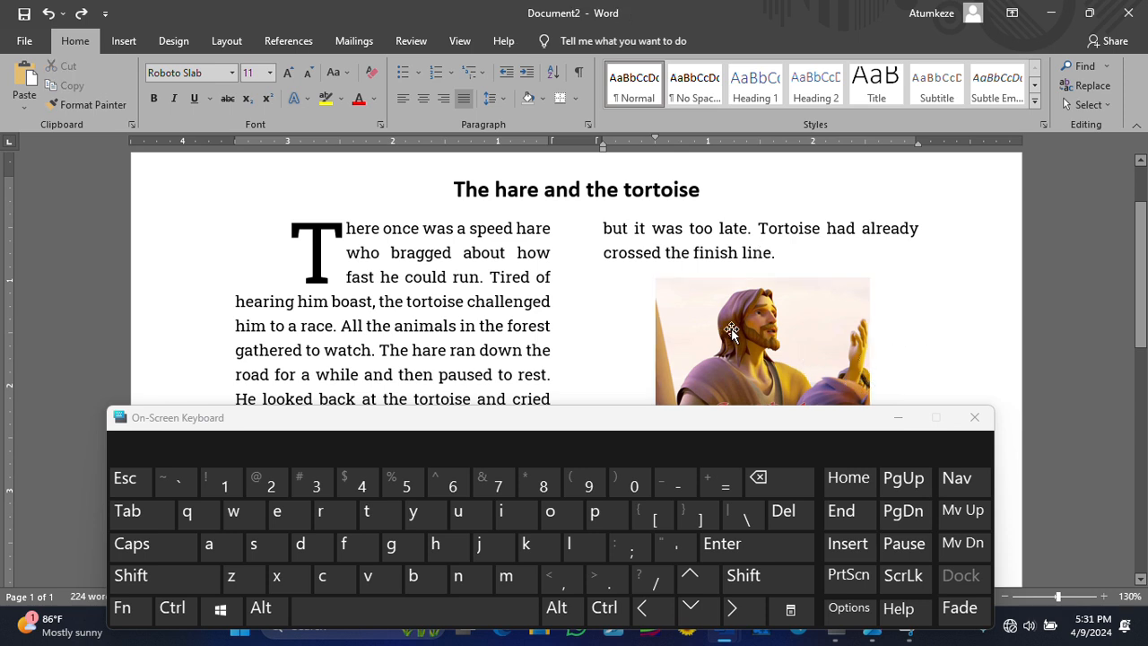
click(731, 331)
click(902, 331)
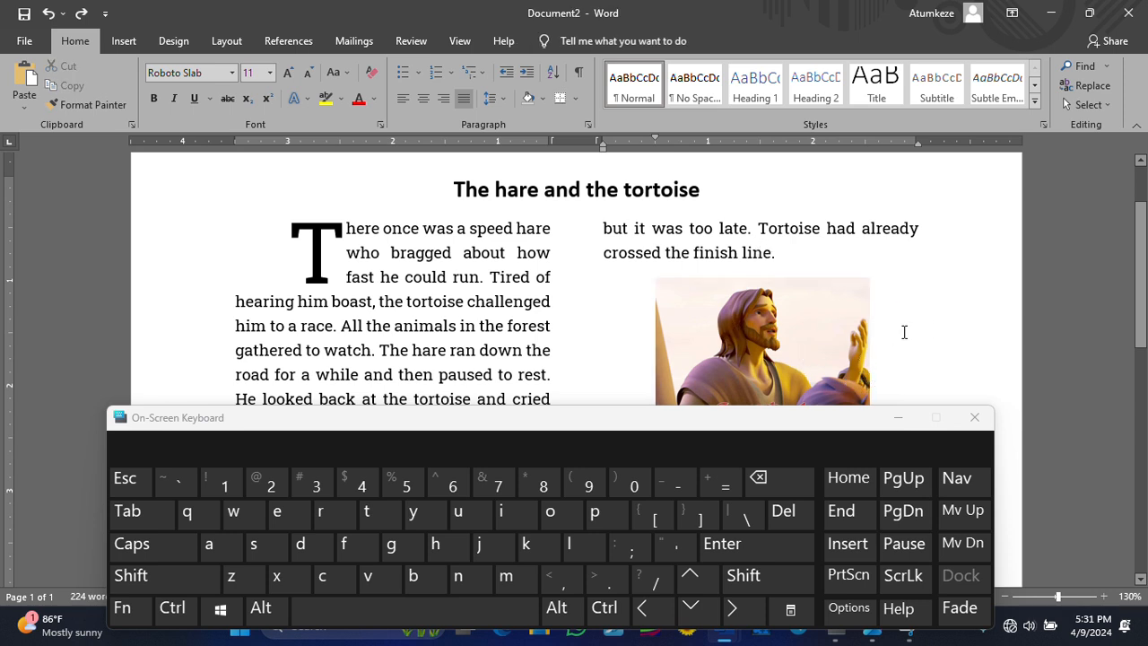
click(765, 340)
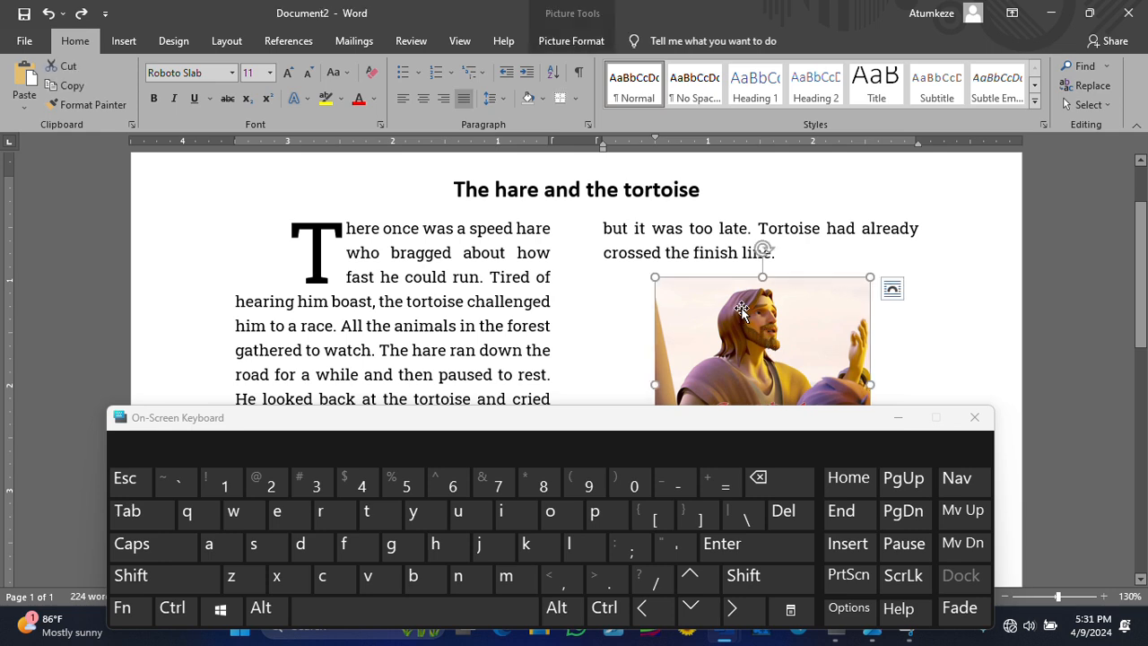
click(997, 306)
click(806, 337)
click(793, 516)
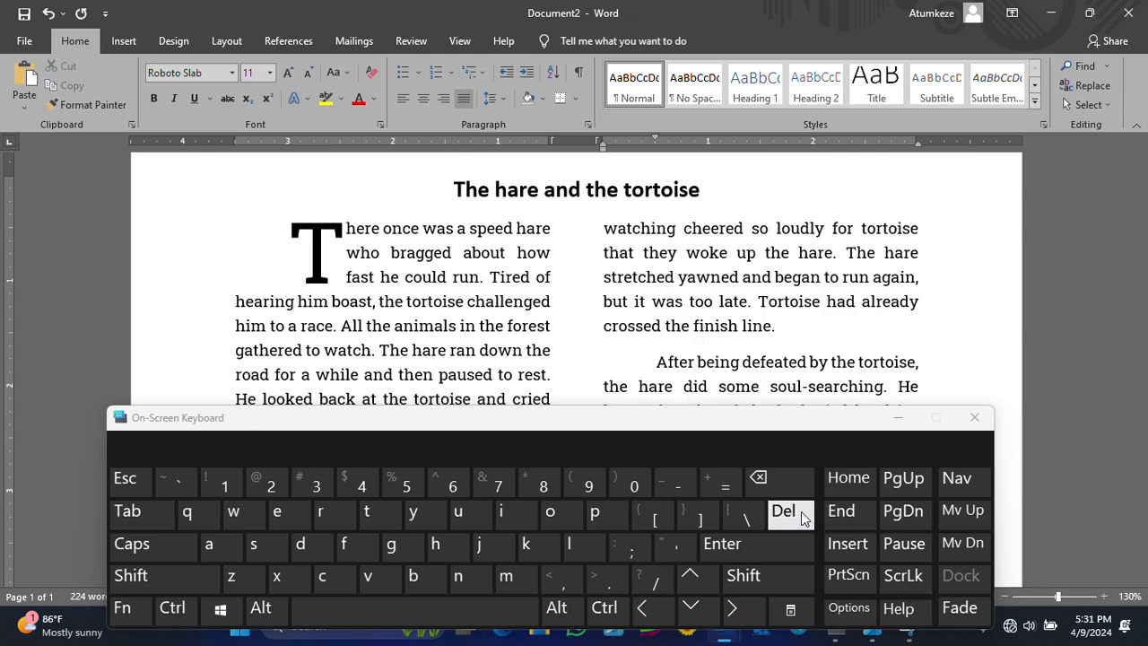
click(975, 417)
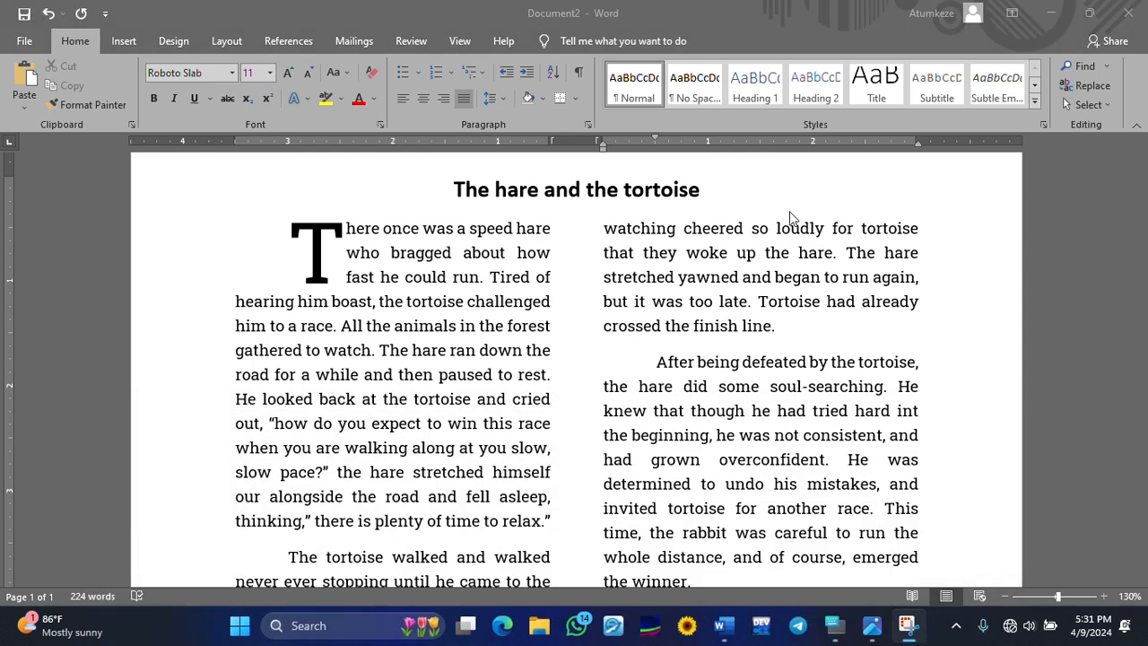
click(730, 349)
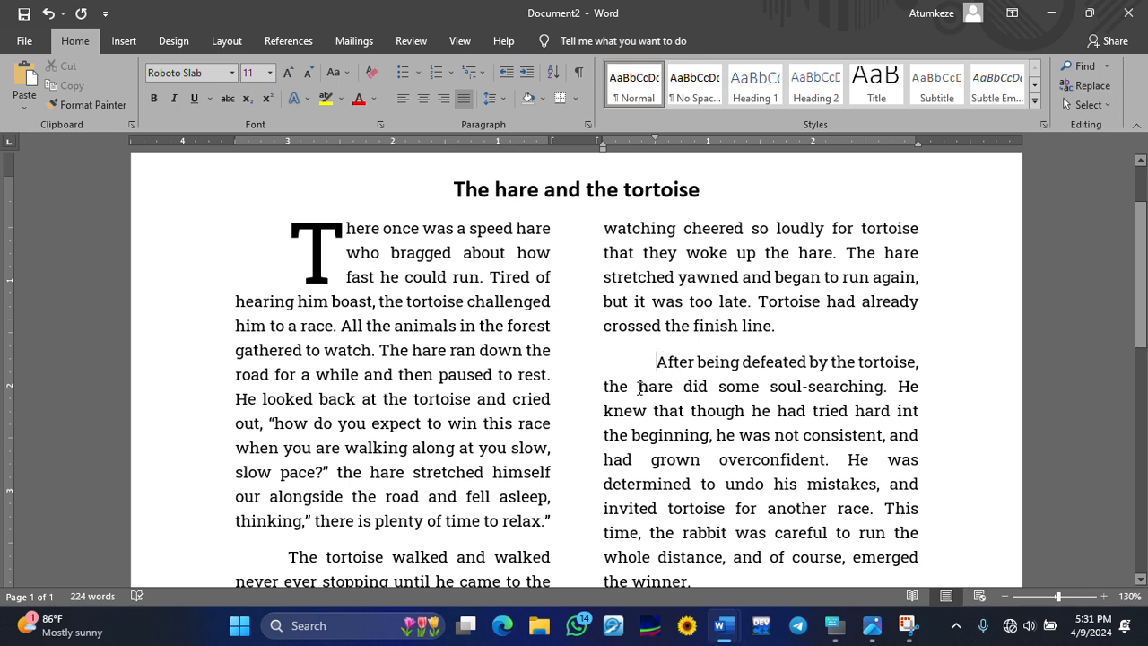
- Insert picture 1 from its Desktop folder above 'After being defeated' in the second column
click(124, 42)
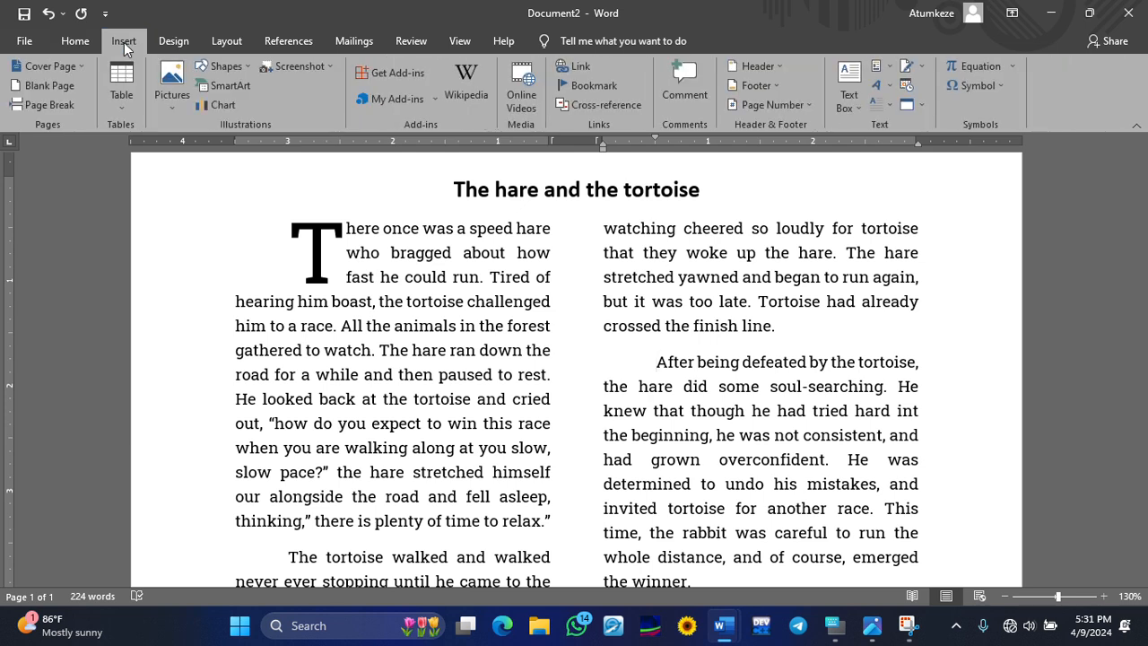
click(171, 81)
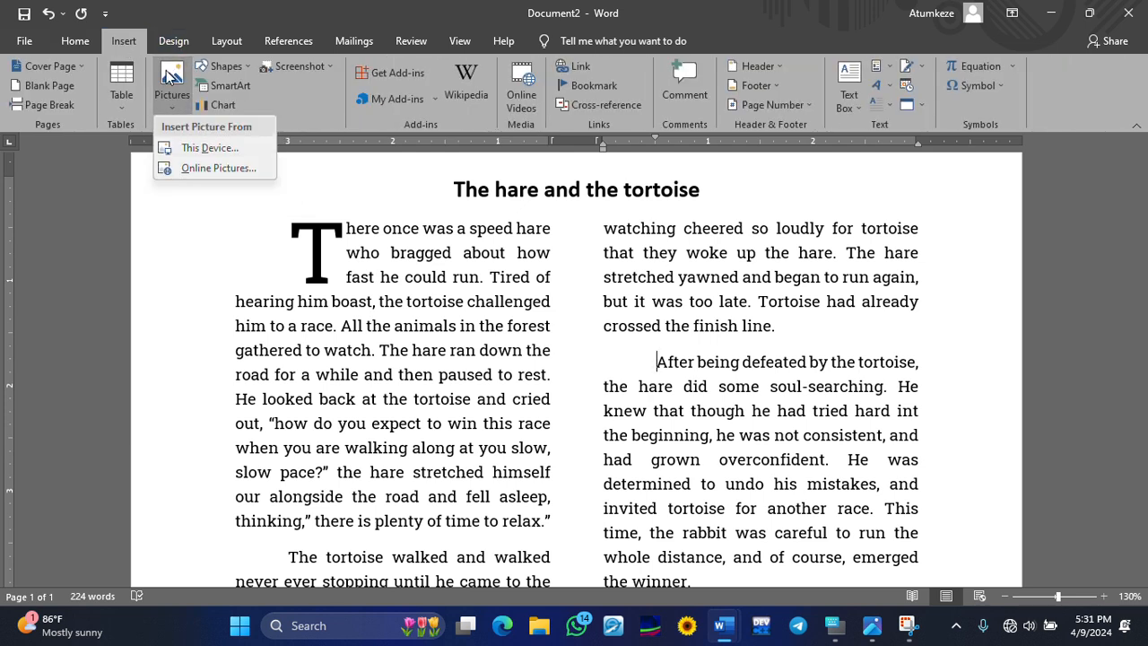
click(215, 156)
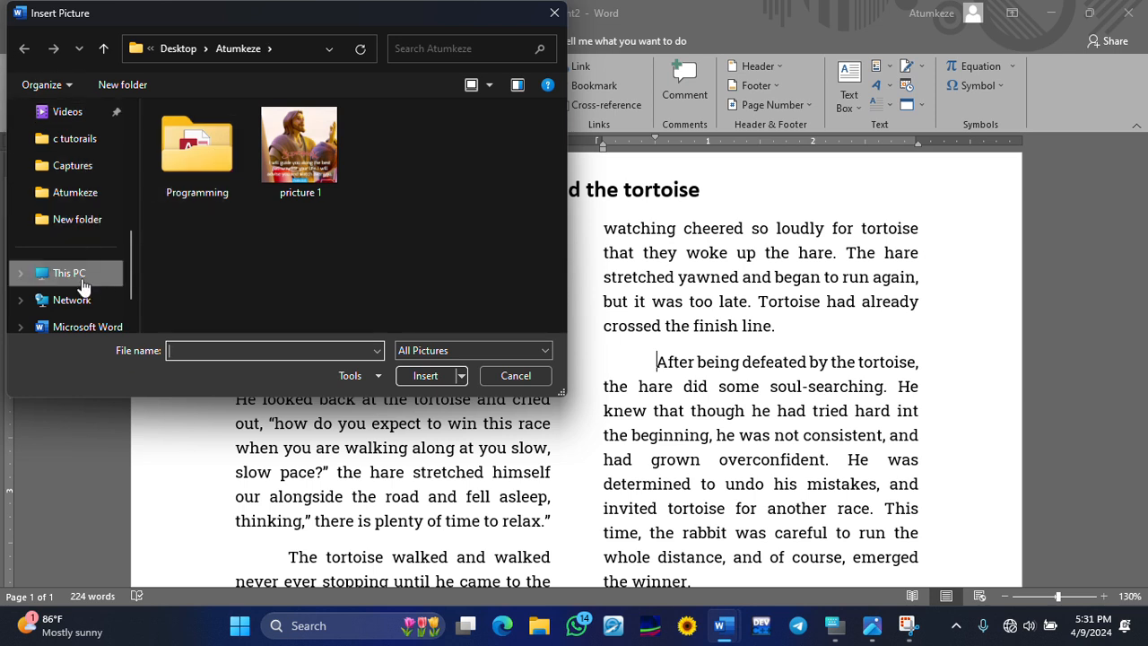
scroll(79, 271, up, 4)
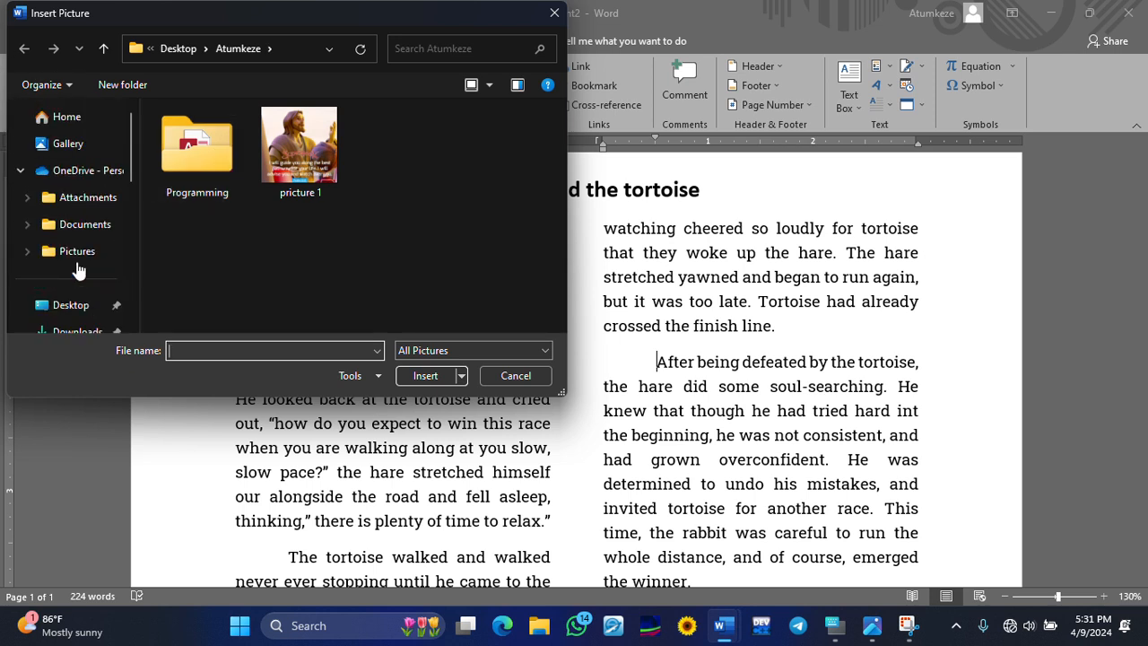
scroll(83, 271, down, 1)
click(72, 278)
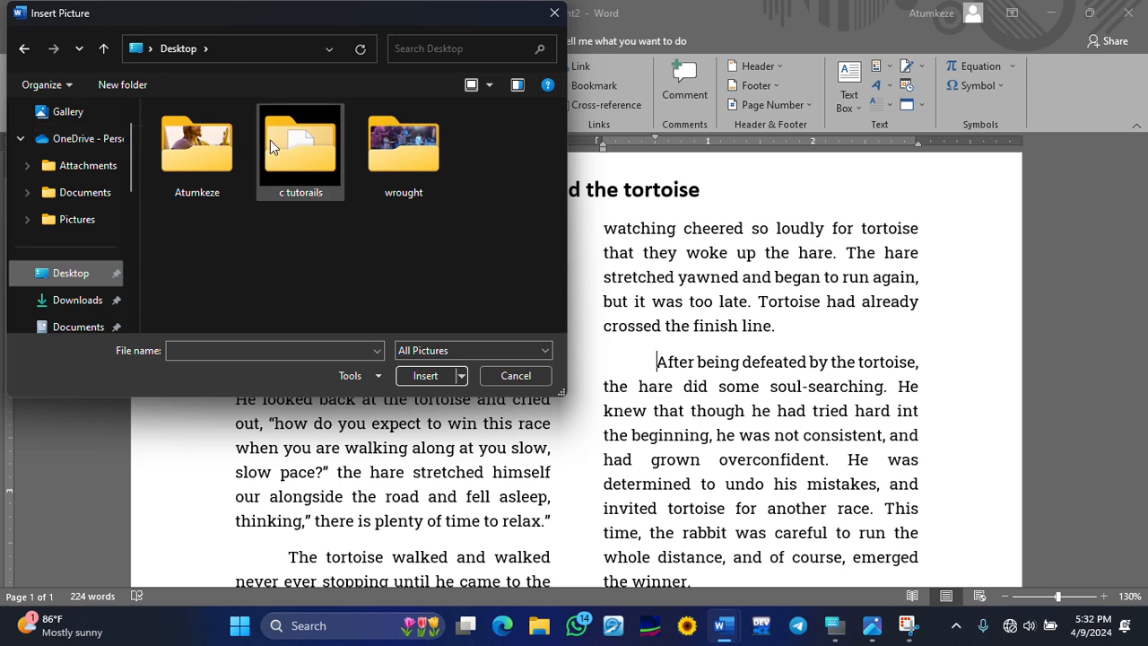
click(196, 157)
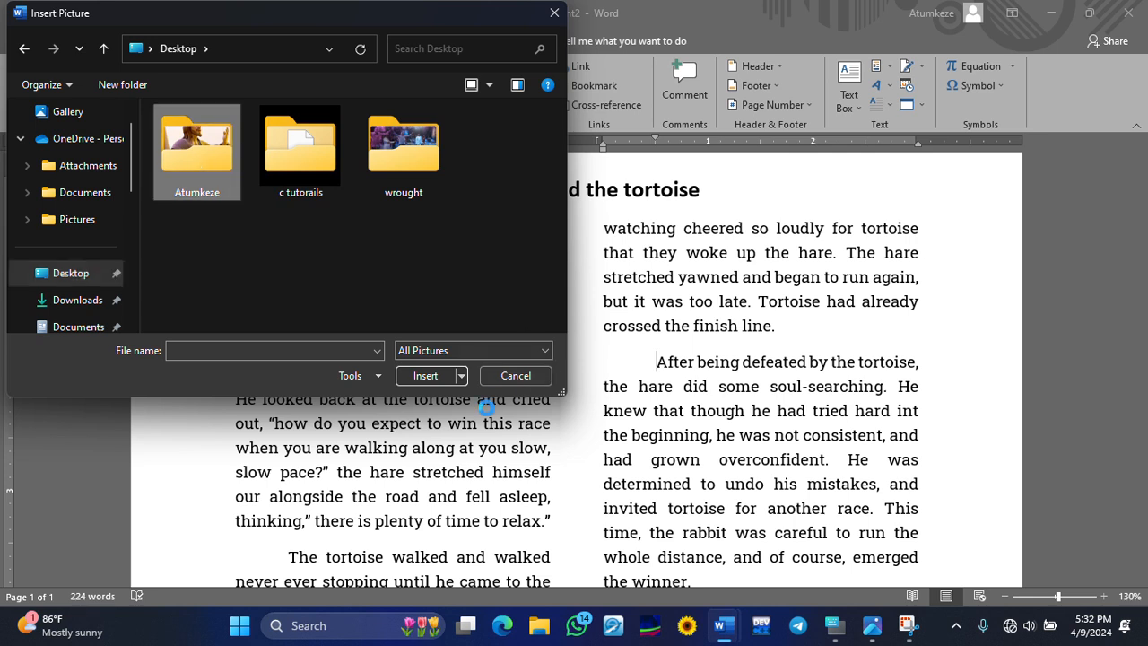
double_click(199, 155)
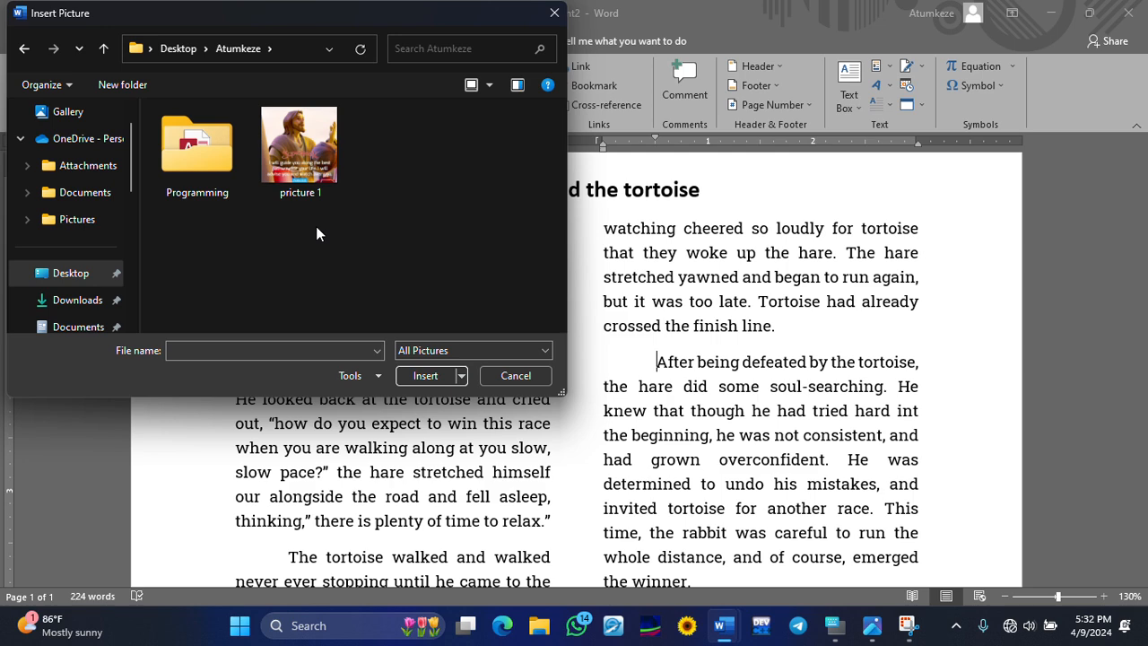
click(297, 171)
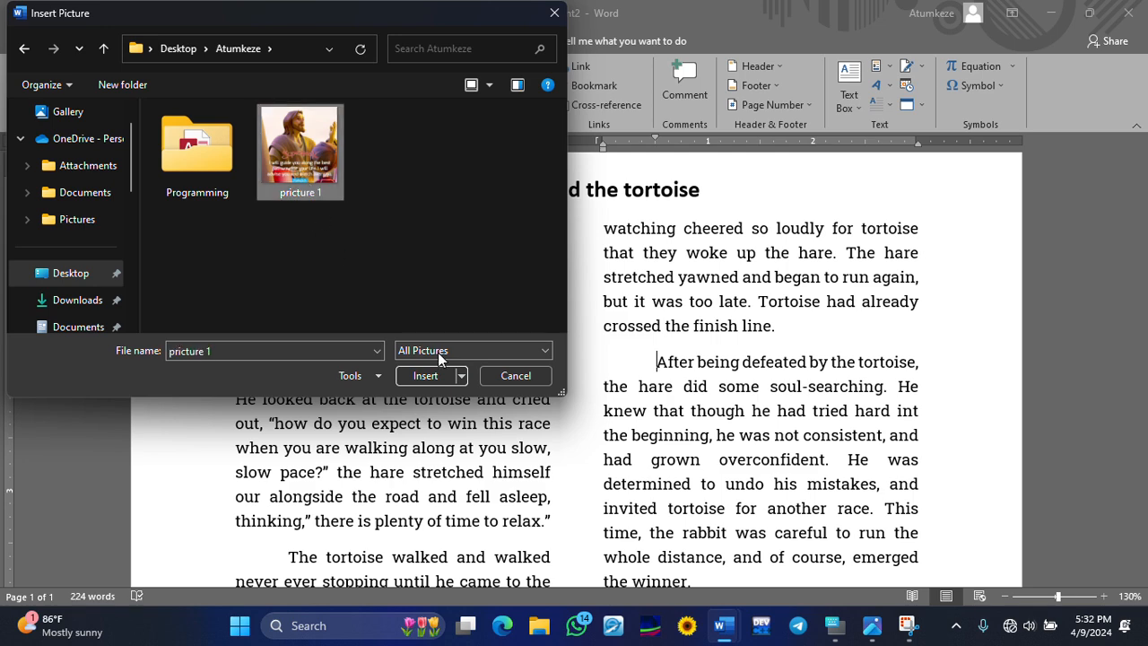
click(421, 376)
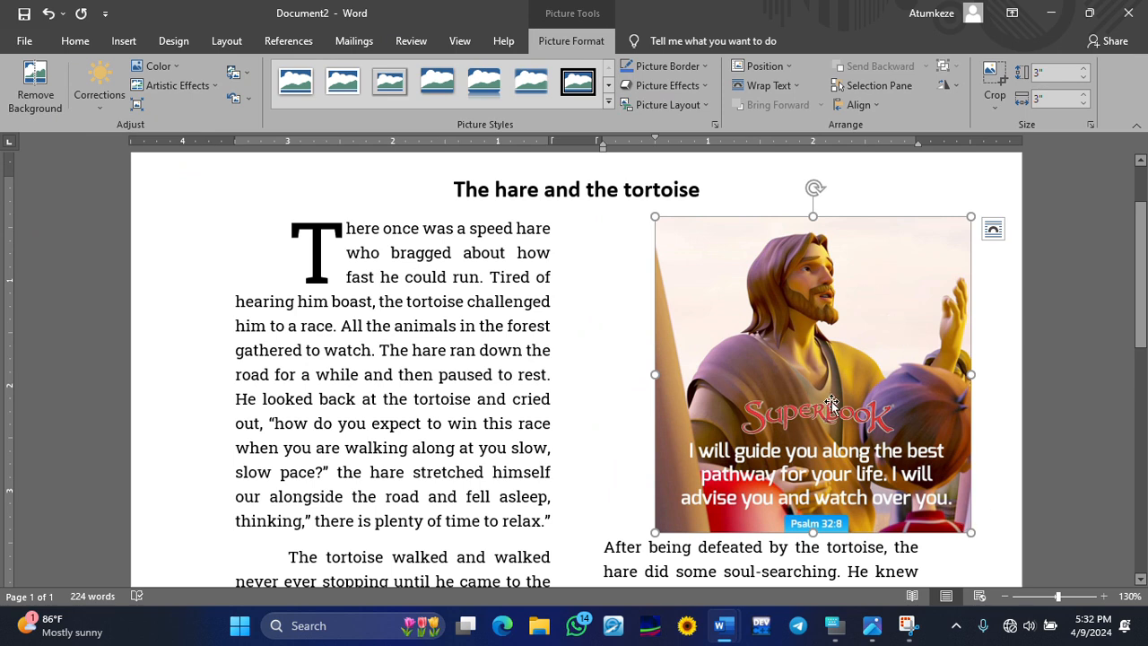
click(636, 343)
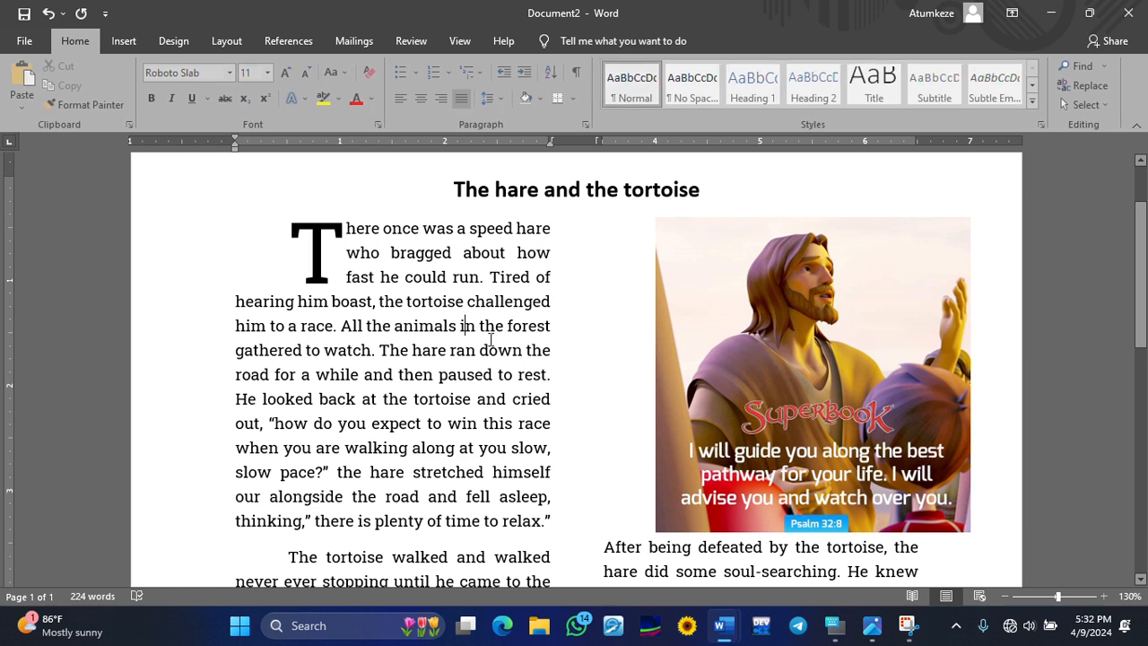
click(810, 405)
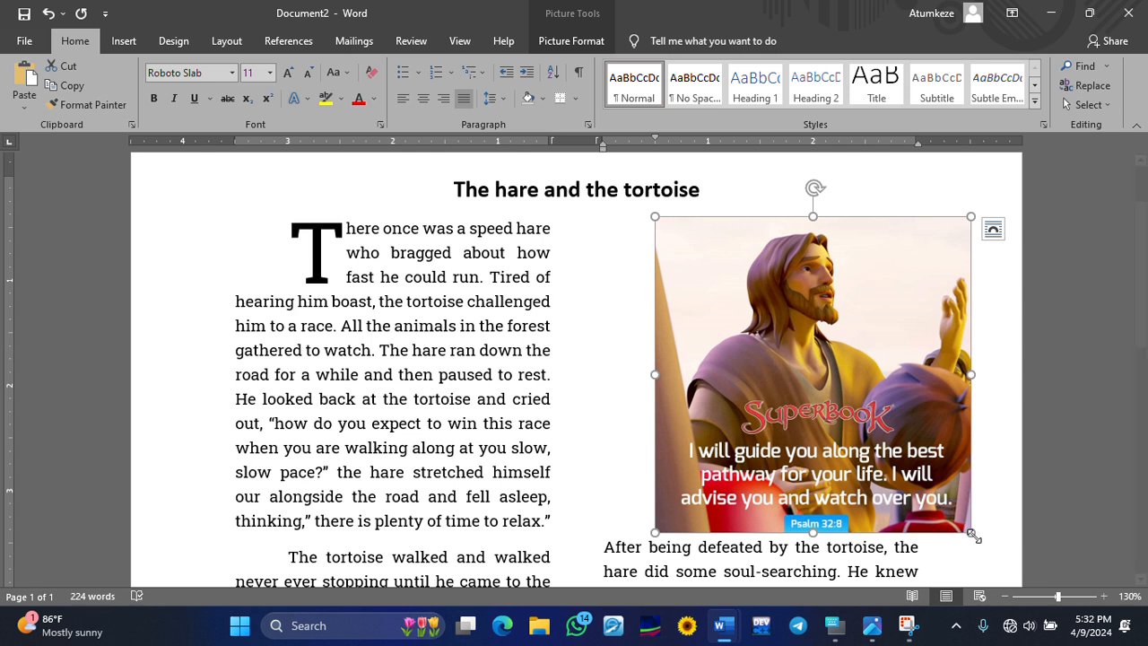
- Shrink the Superbook picture to a small square beside 'After being defeated'
drag(971, 534, 835, 415)
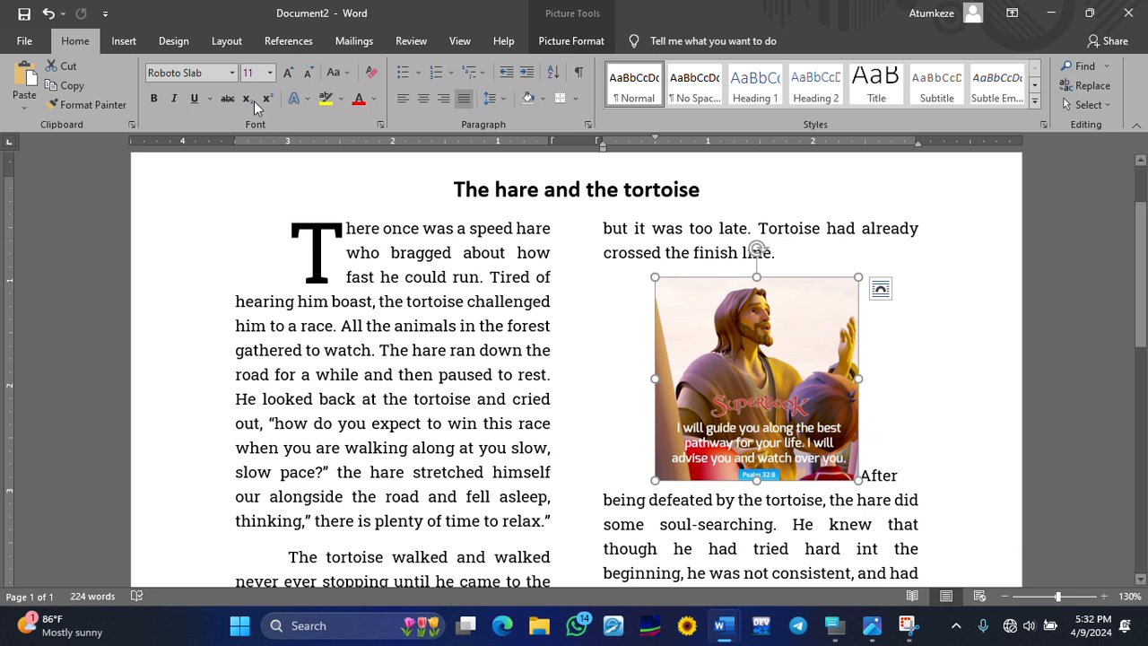
click(46, 13)
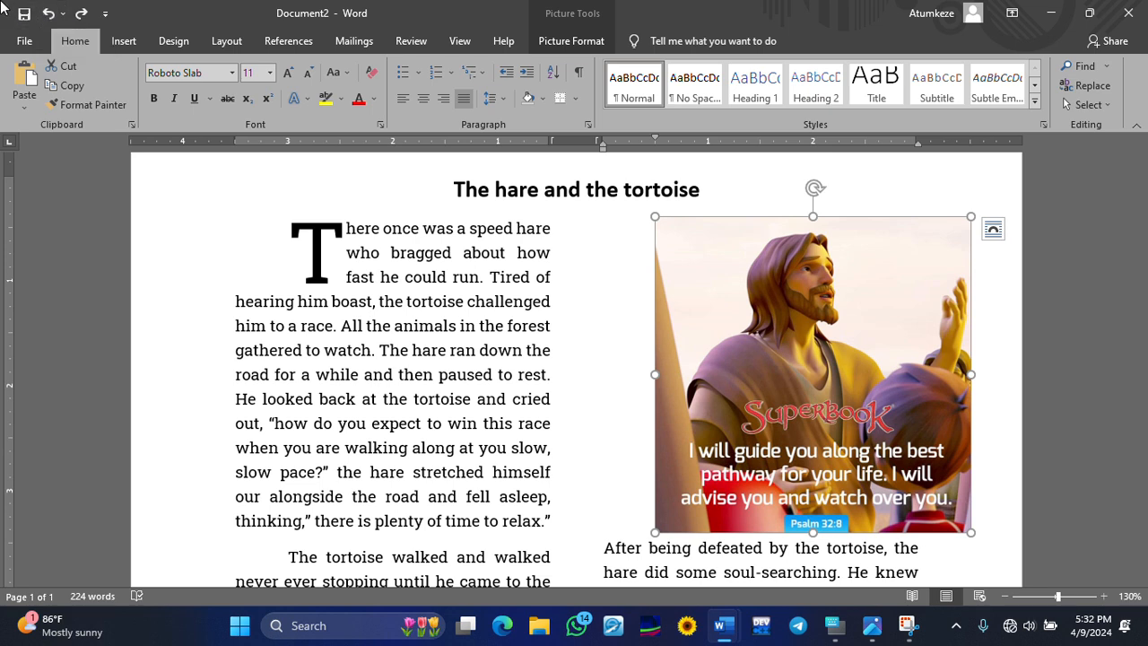
click(312, 405)
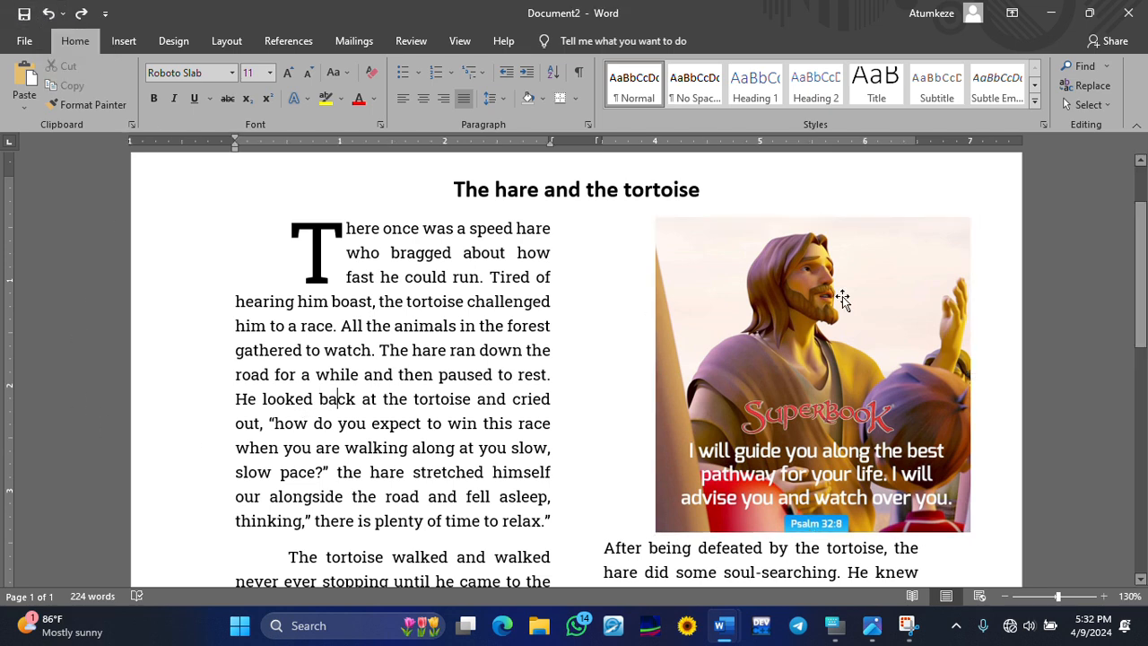
click(727, 350)
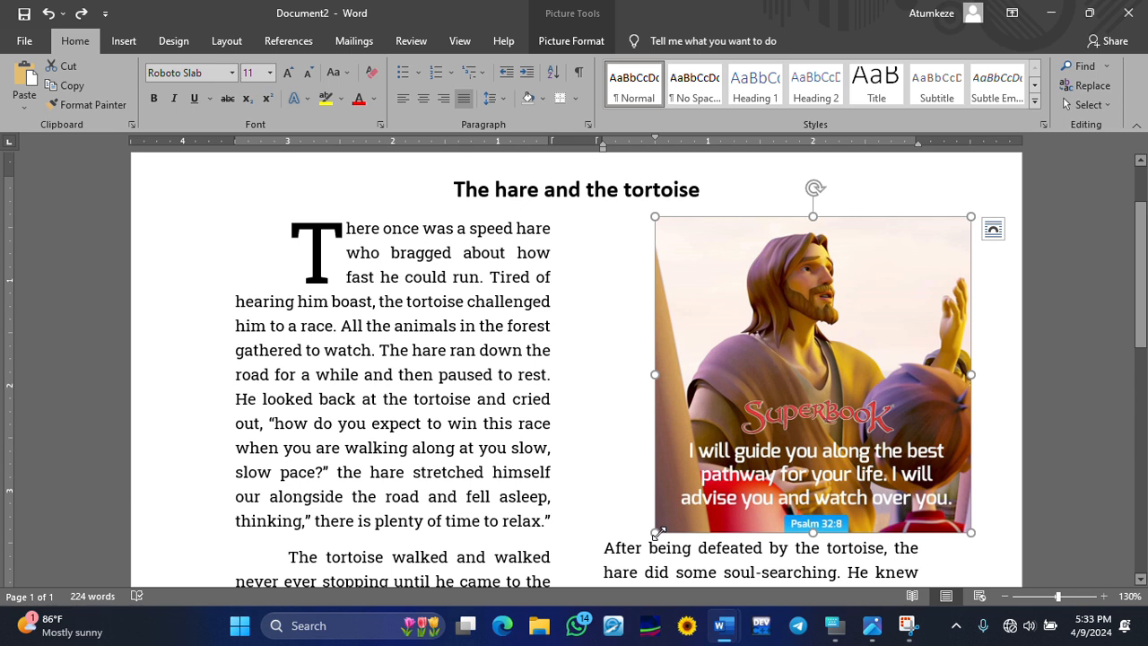
drag(655, 532, 810, 309)
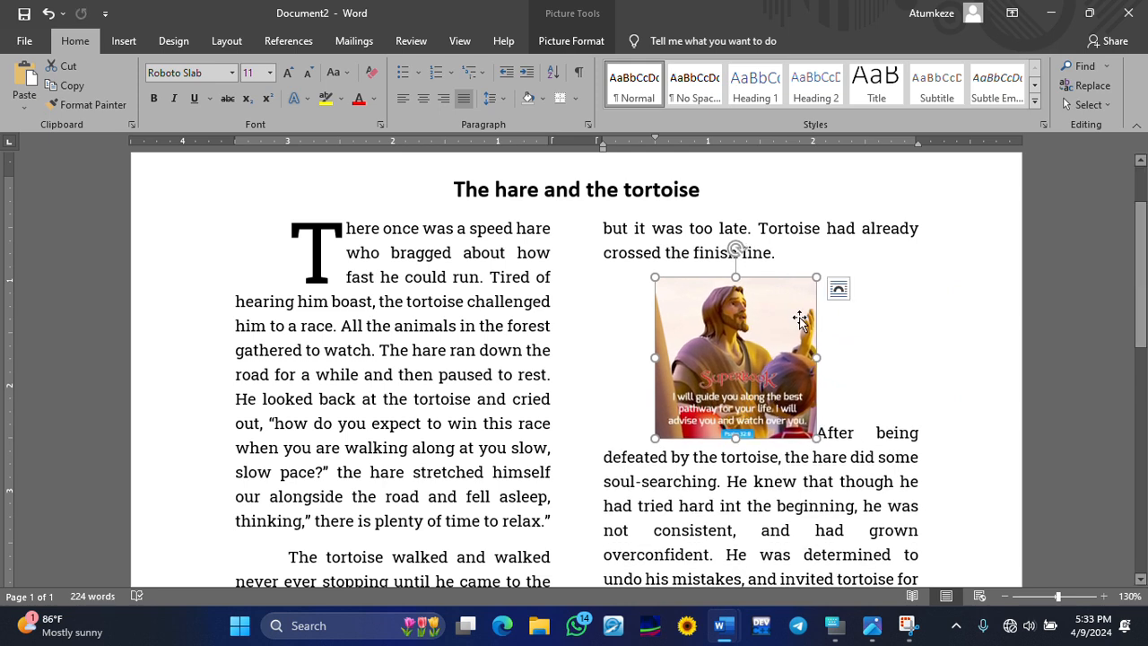
click(513, 495)
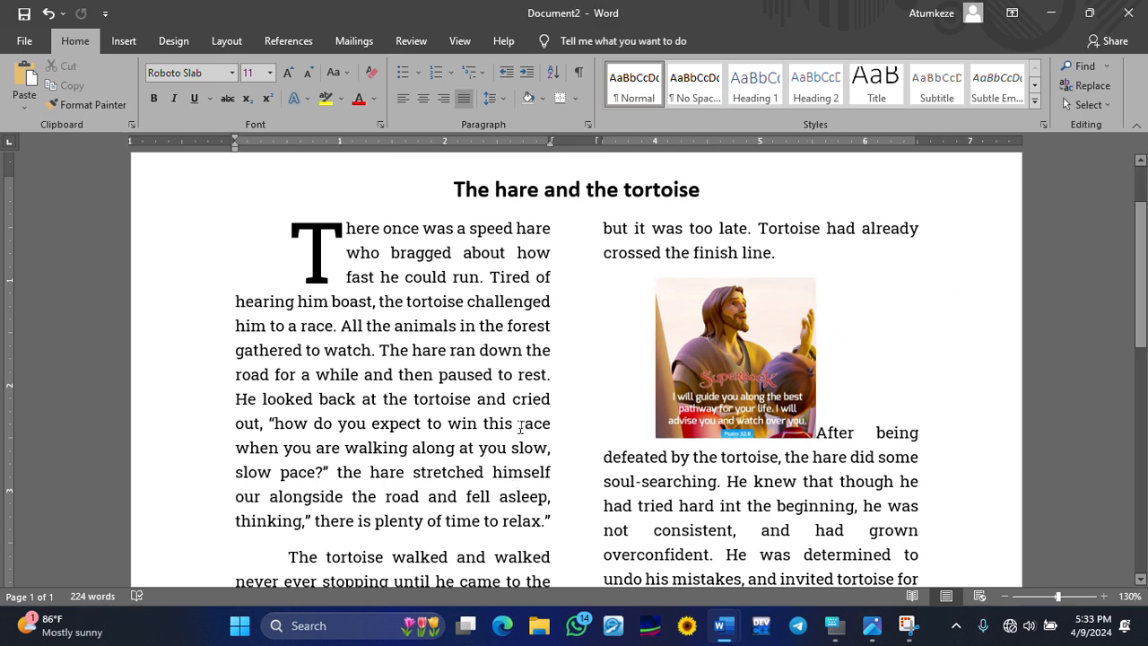
- Bold the Morale line and start a non-bold new line beneath it
scroll(527, 409, down, 5)
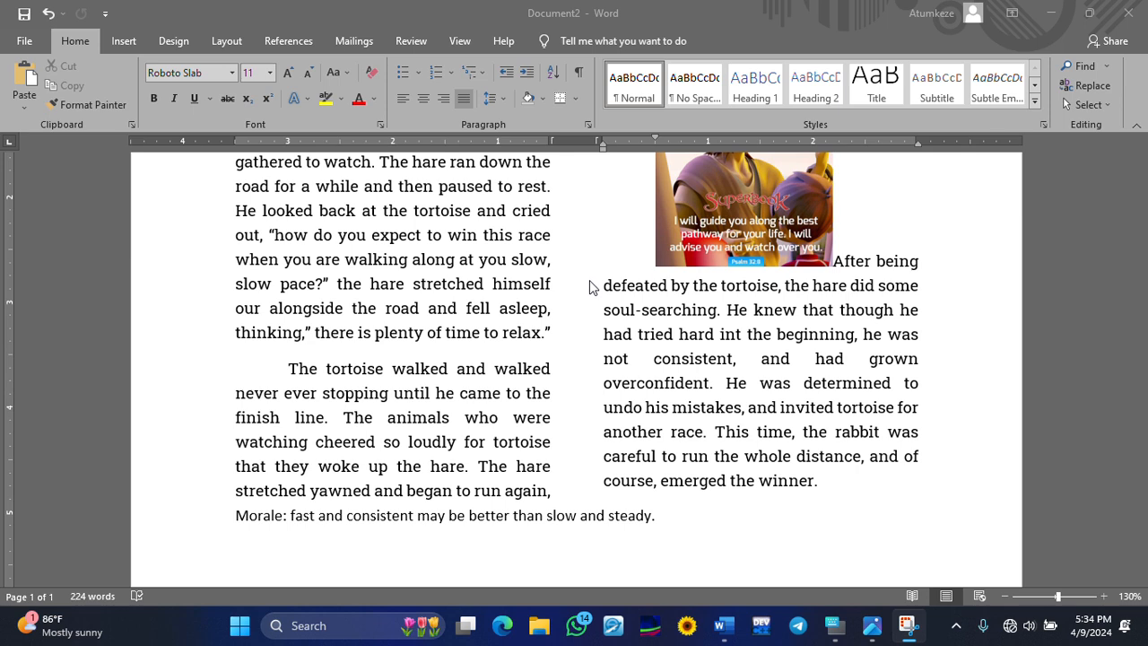
scroll(590, 286, down, 3)
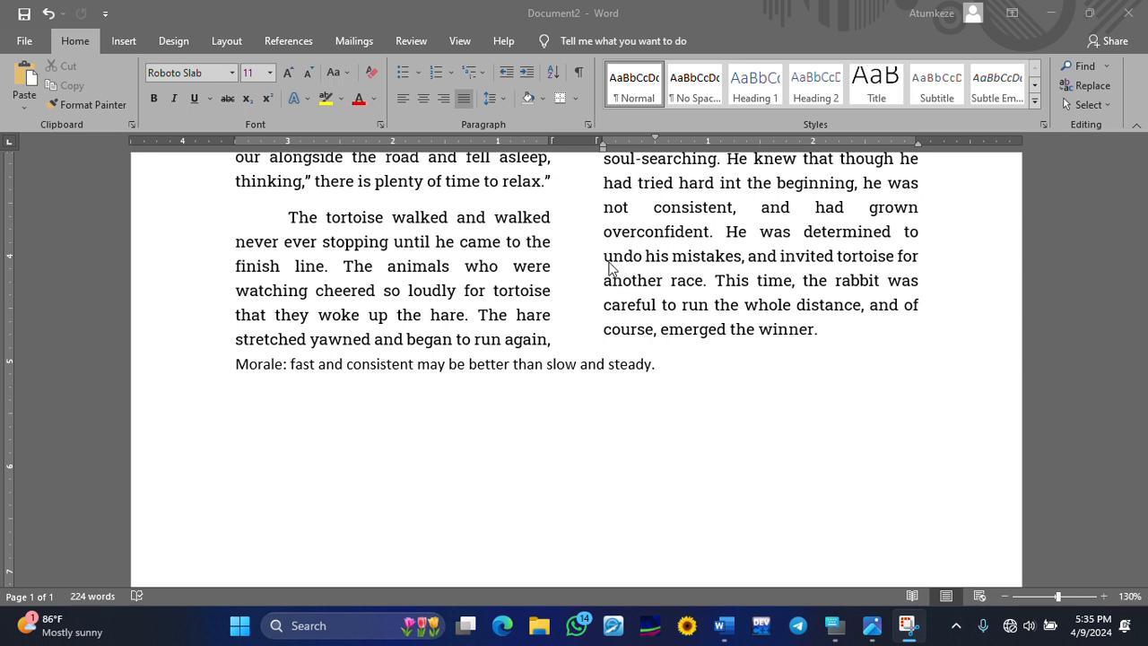
click(648, 369)
drag(658, 367, 230, 363)
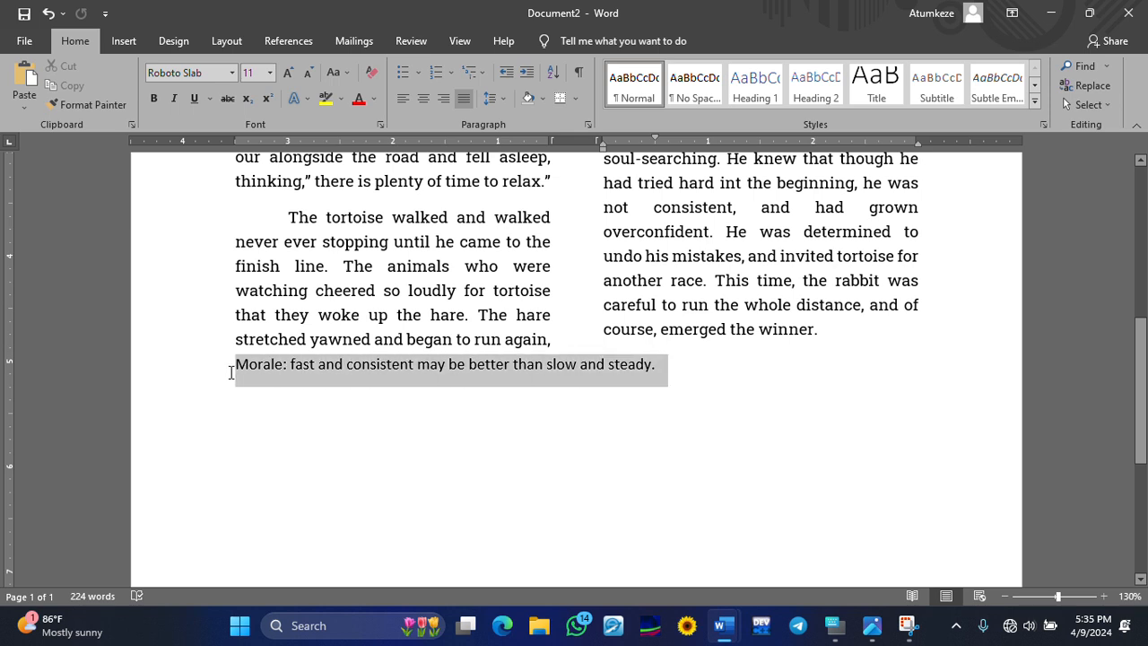
click(155, 101)
click(687, 367)
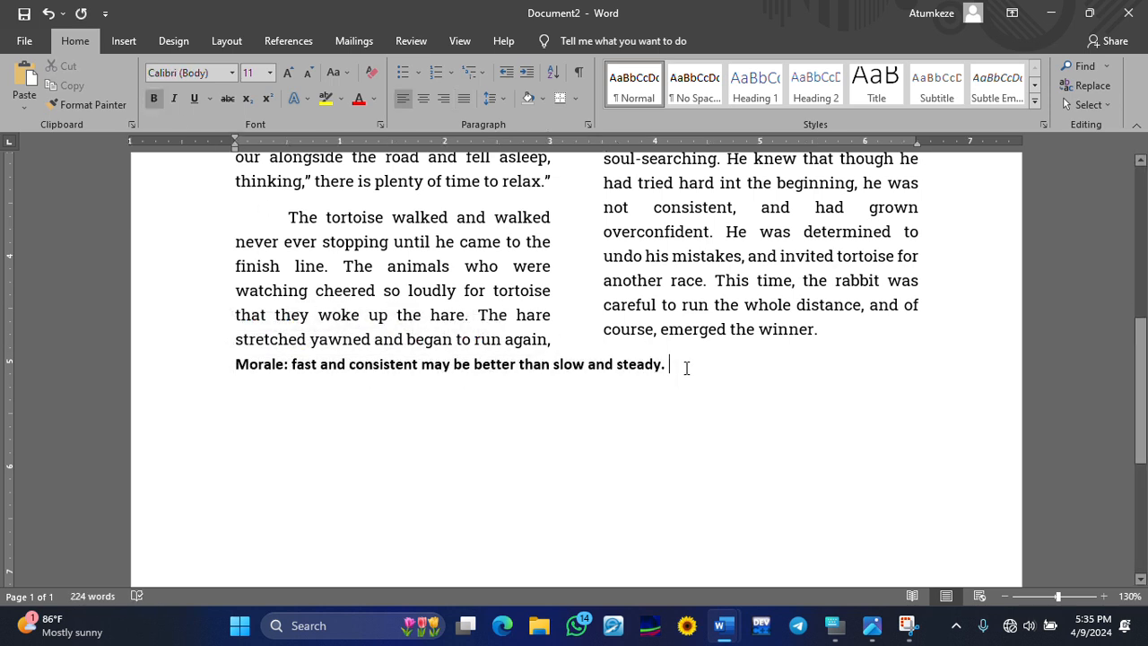
key(Return)
text(sor)
key(BackSpace)
key(BackSpace)
key(BackSpace)
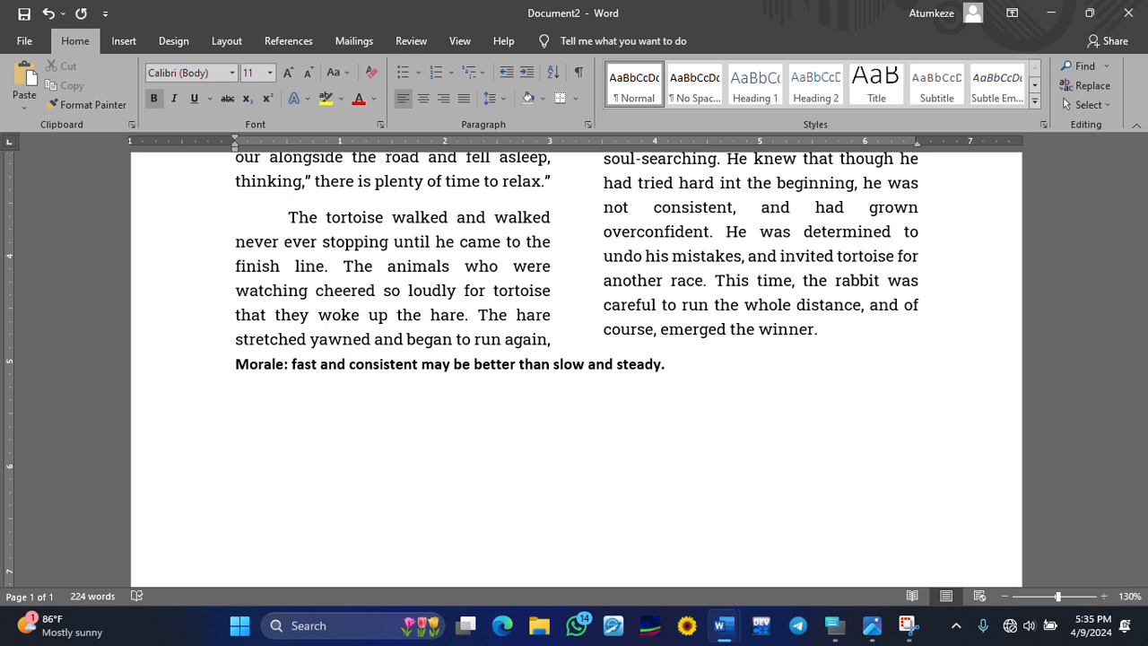
key(ctrl+b)
- Undo the new line and the bold, restoring the plain Morale line
click(49, 13)
click(49, 13)
click(50, 13)
click(50, 13)
click(50, 13)
click(49, 14)
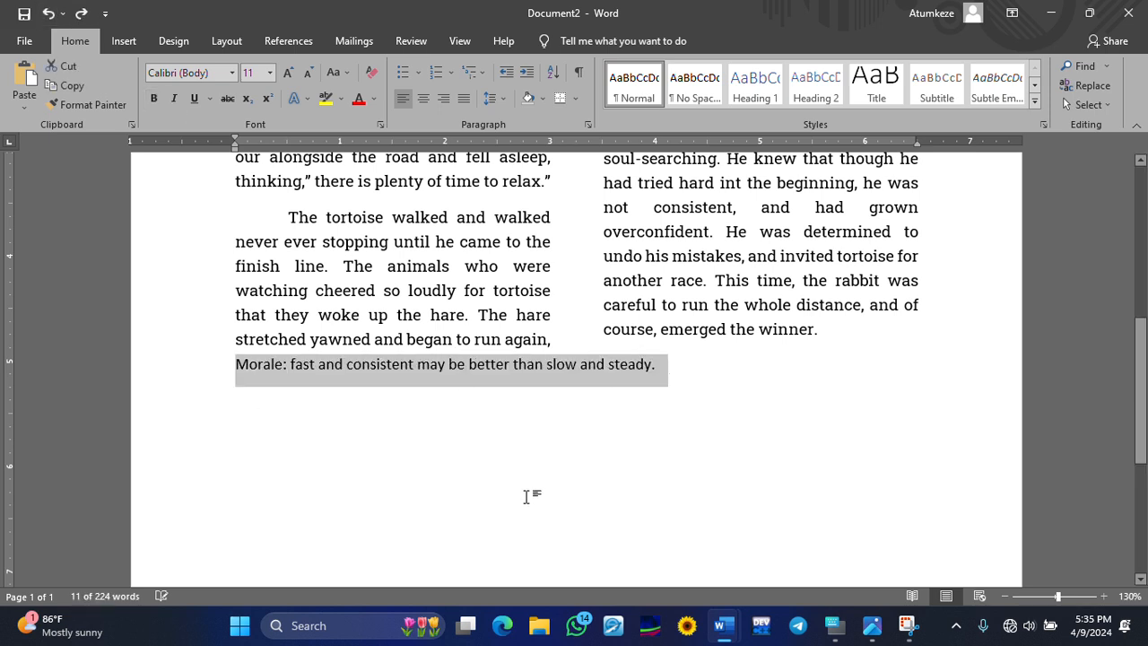
click(528, 397)
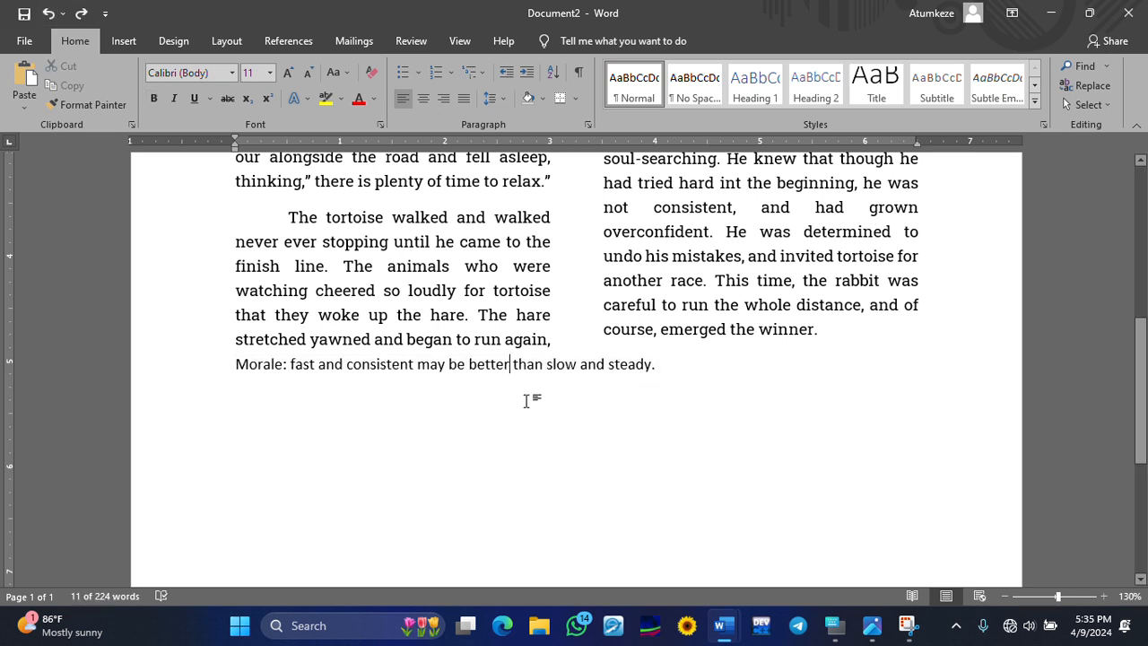
- Insert a blank line above the Morale line, then make the Morale line bold
click(235, 362)
key(Return)
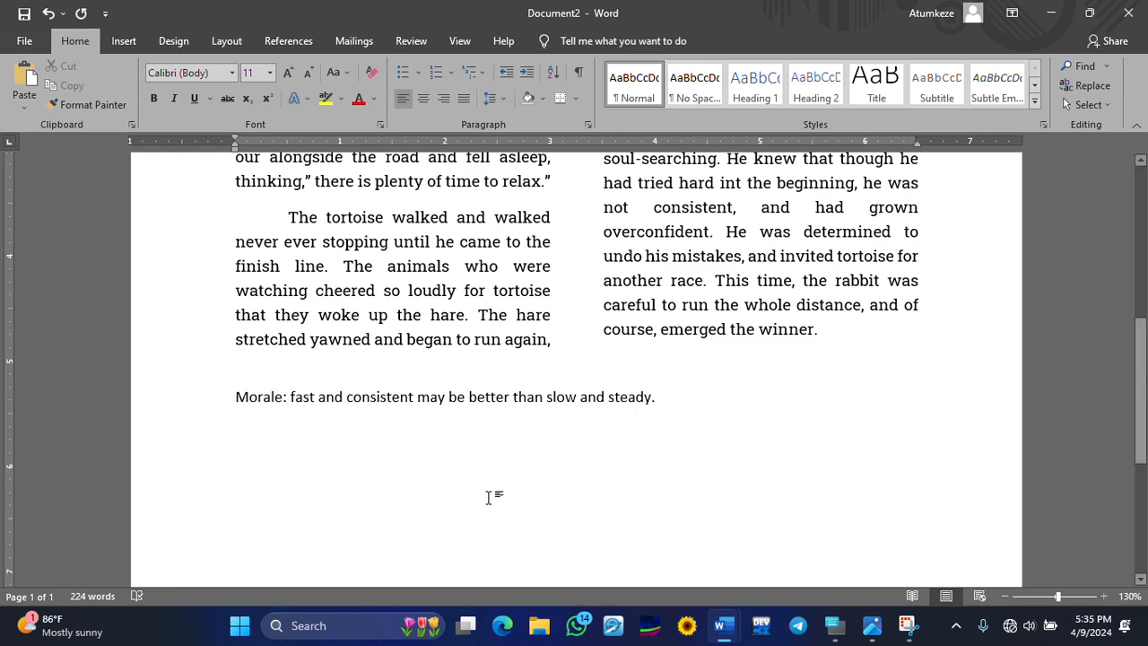
drag(681, 392, 236, 406)
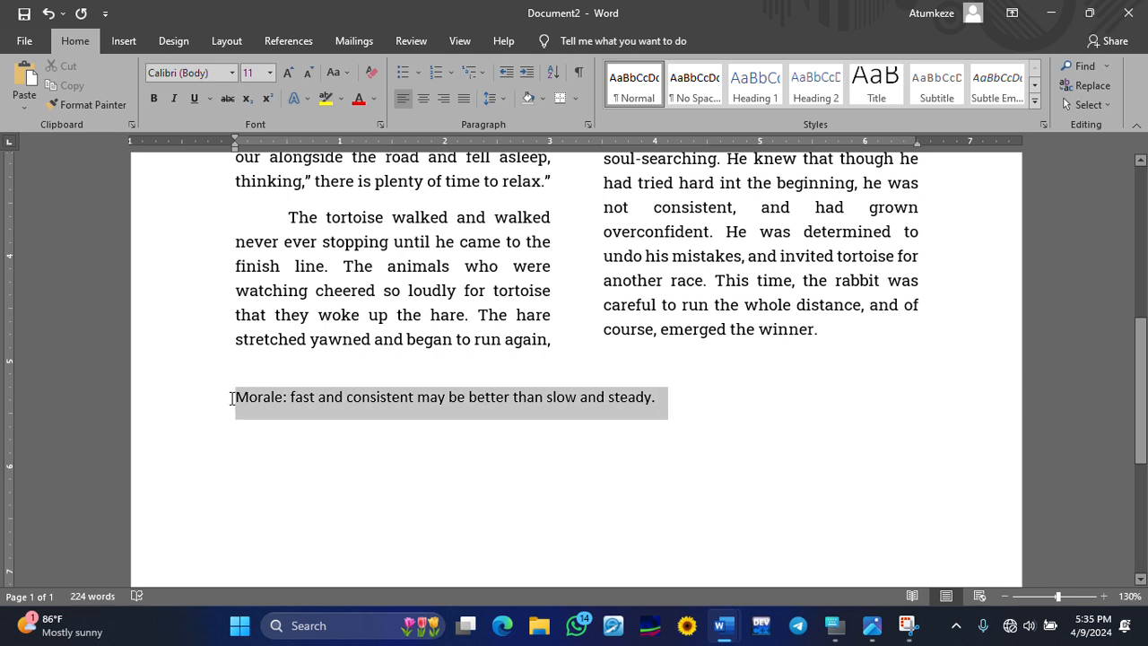
click(154, 101)
click(718, 403)
key(Return)
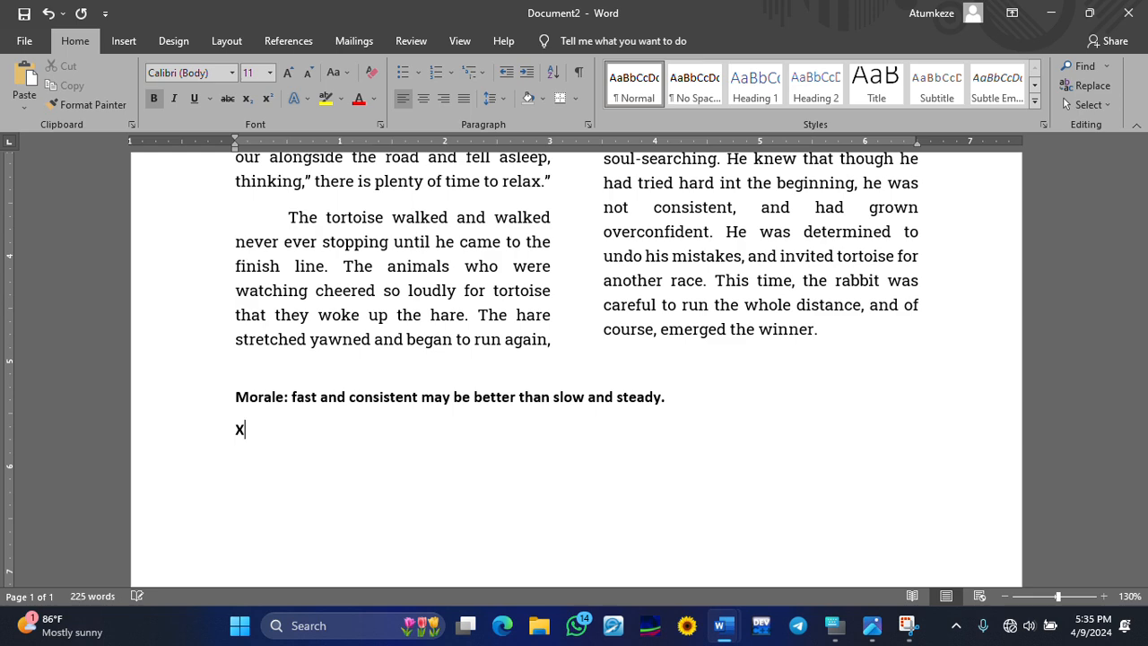
key(ctrl+b)
text(C)
text(SOUR)
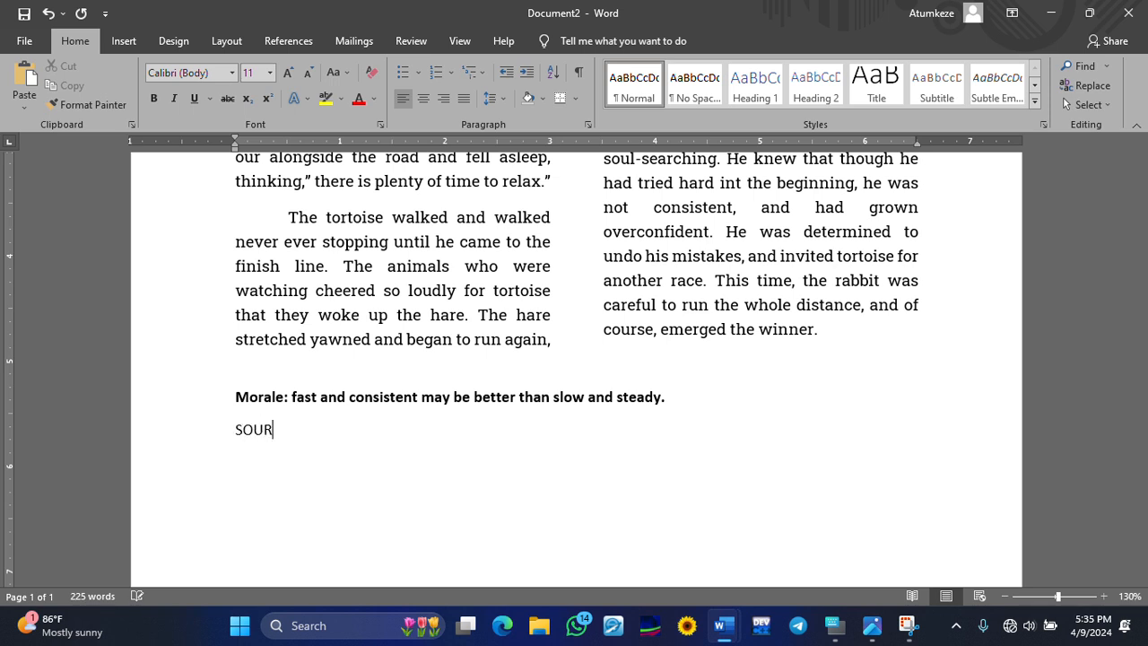
key(BackSpace)
key(BackSpace)
key(BackSpace)
text(ource:https:/)
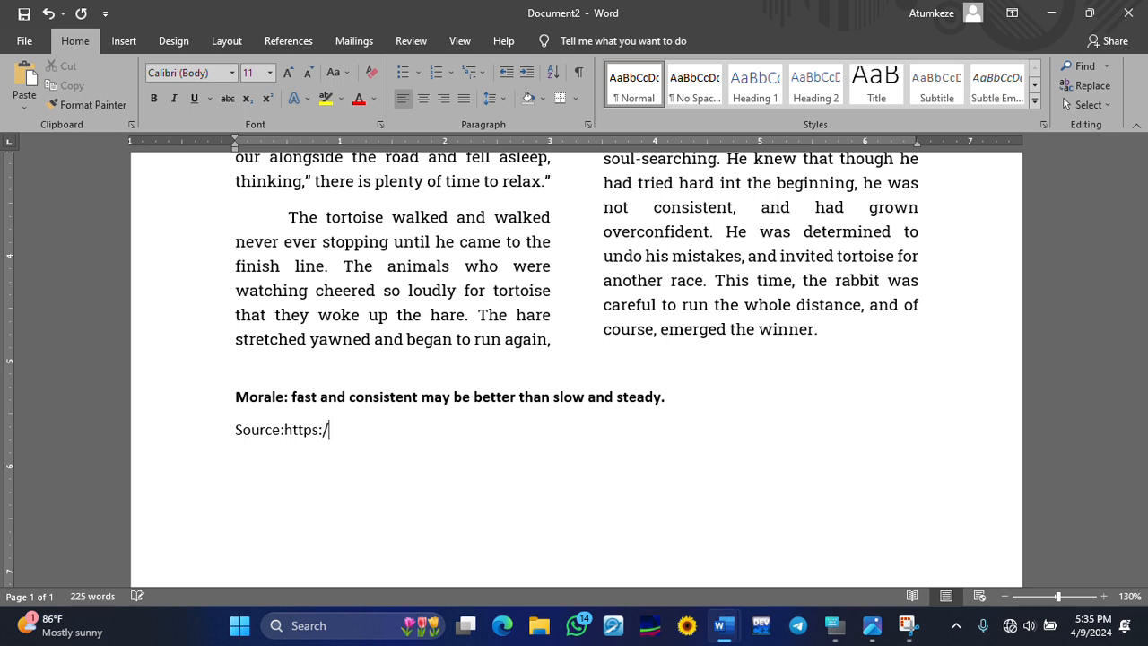
text(/www.kidswor)
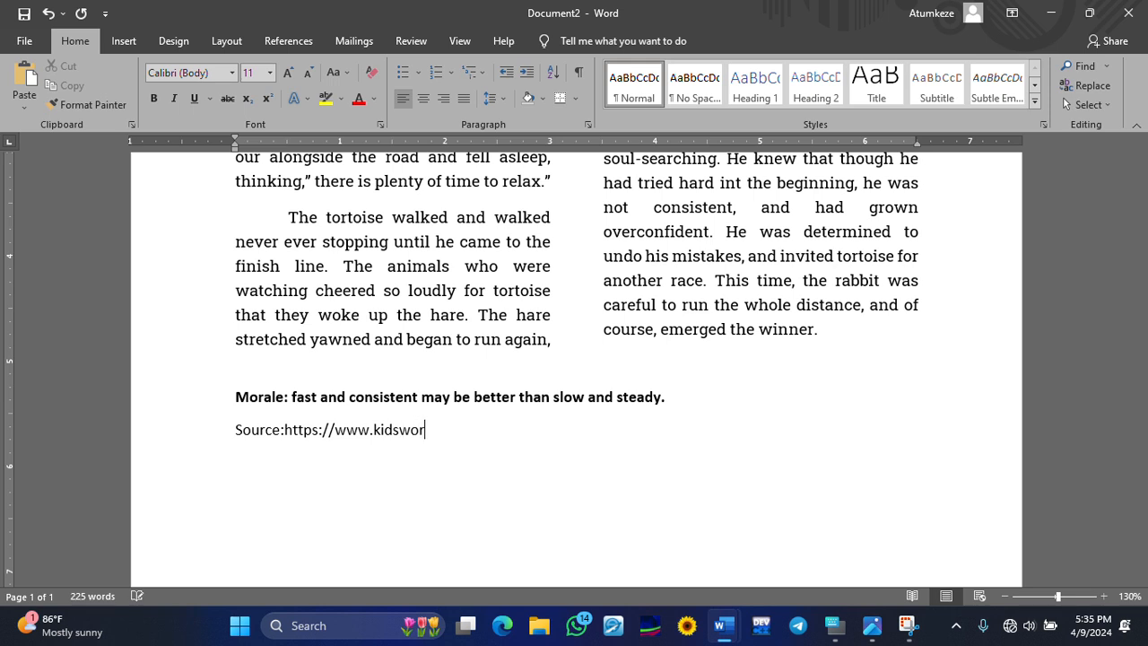
text(ldfun.com/shortstories)
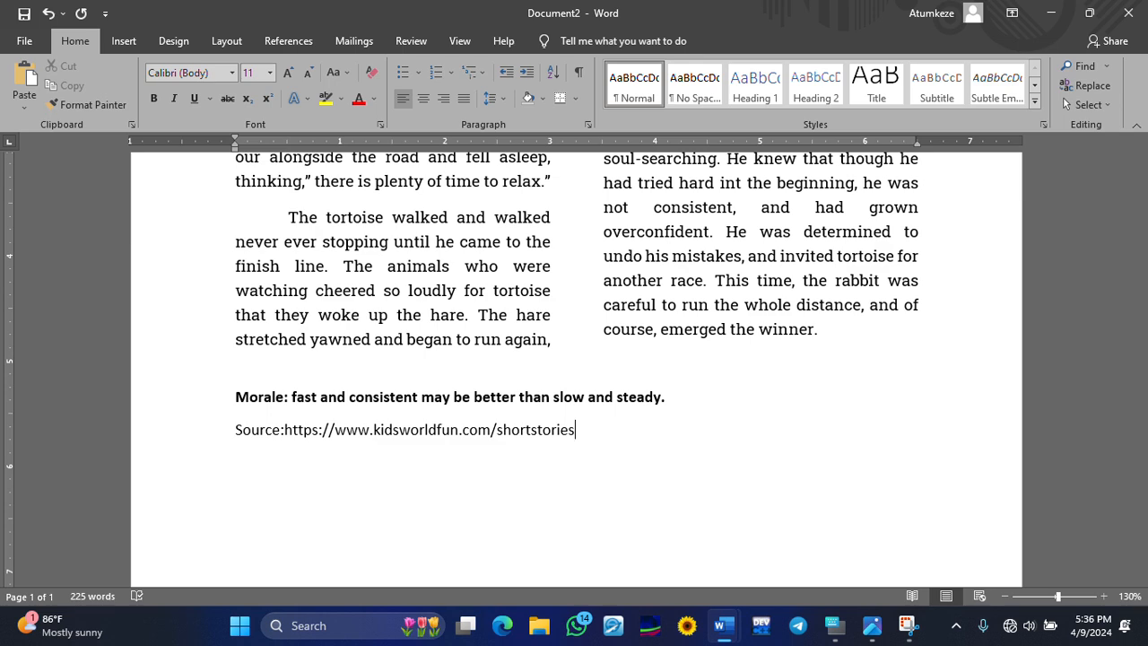
text(_hareandtortoise)
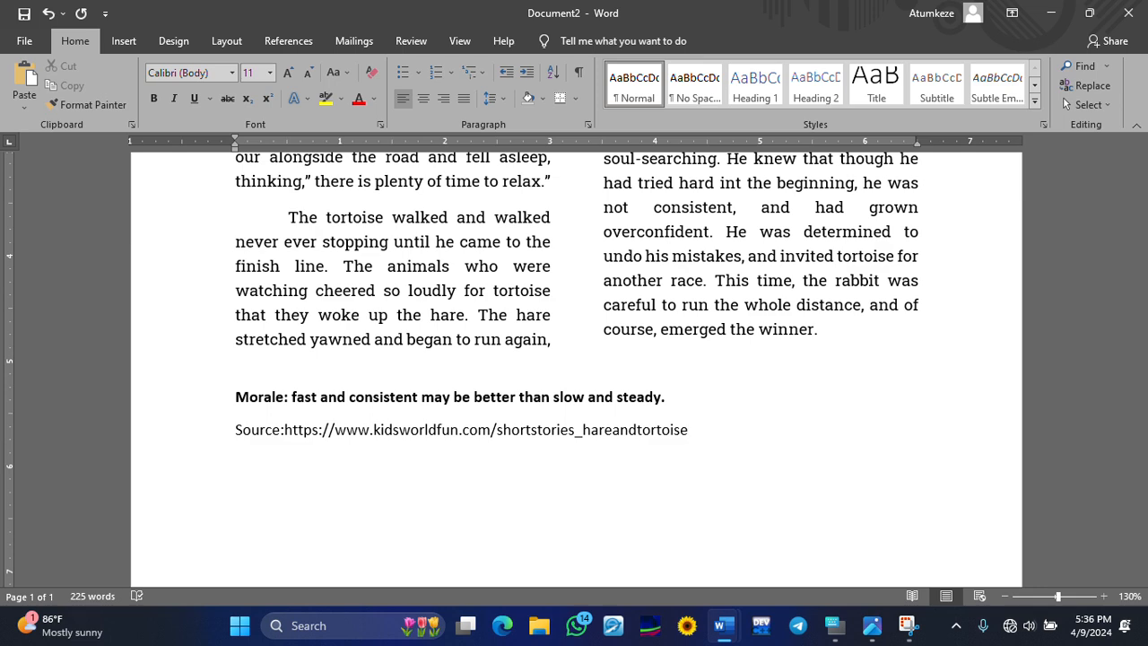
text(.php)
click(835, 397)
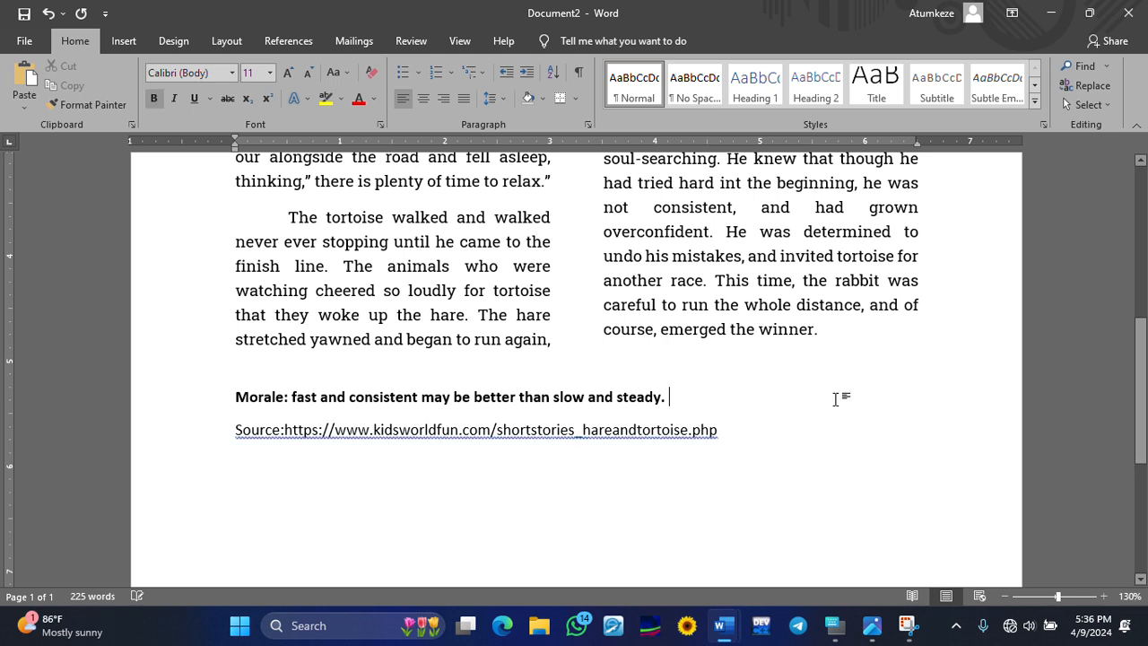
click(833, 494)
- Italicize the source line and underline only the web address, leaving 'Source:' un-underlined
drag(720, 431, 253, 448)
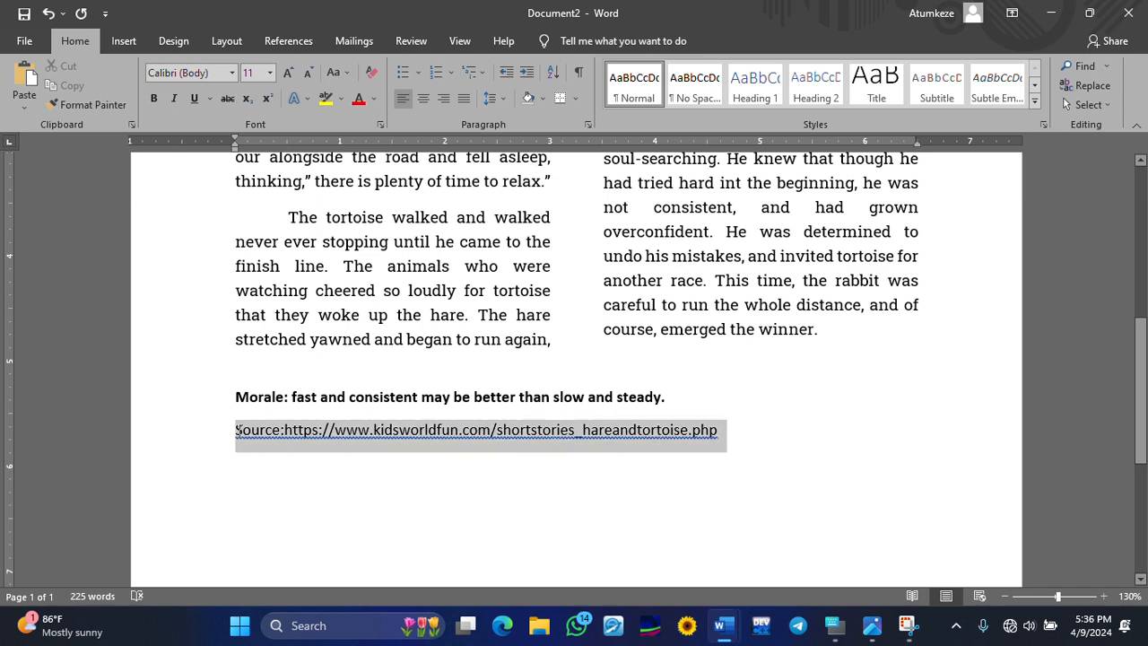
click(175, 102)
click(194, 98)
click(737, 280)
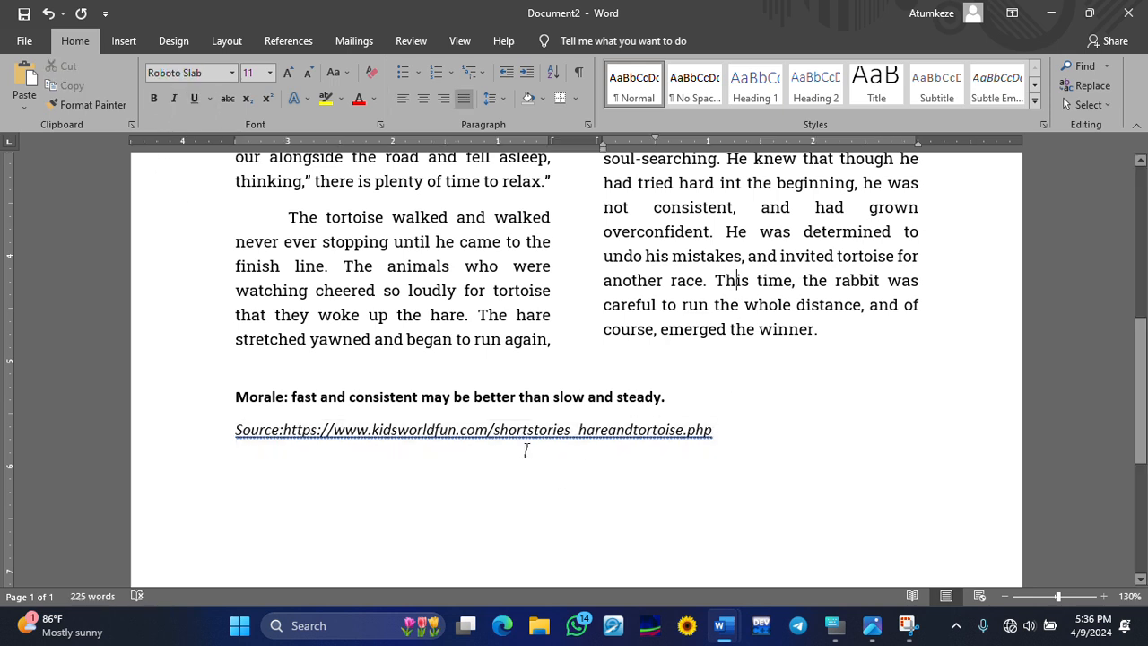
click(422, 219)
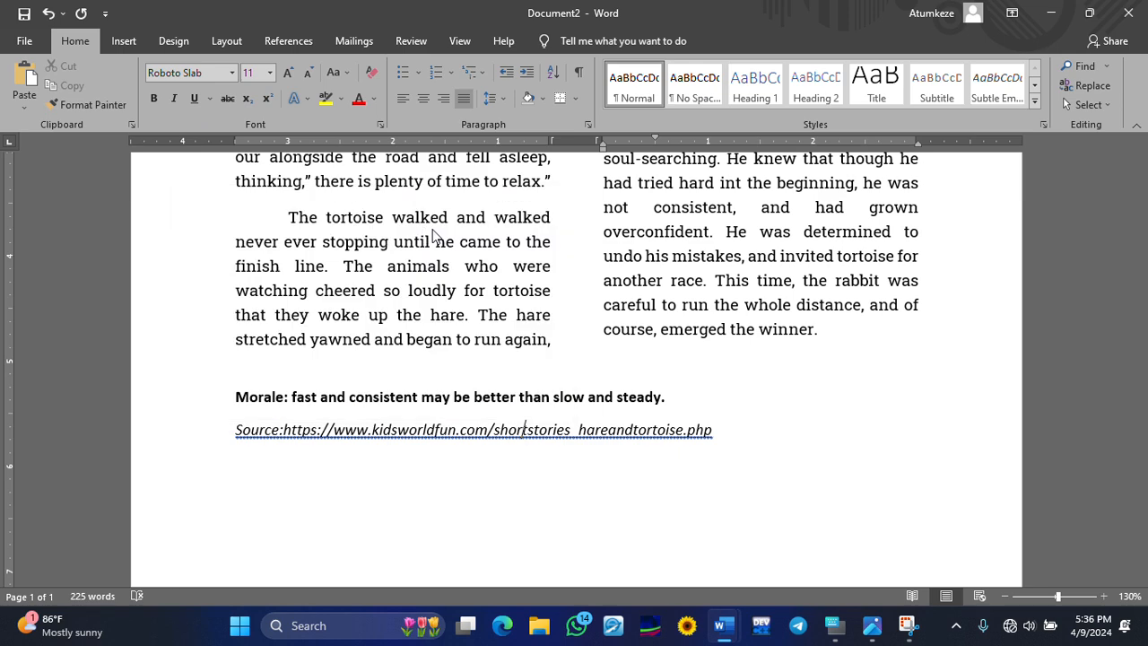
key(End)
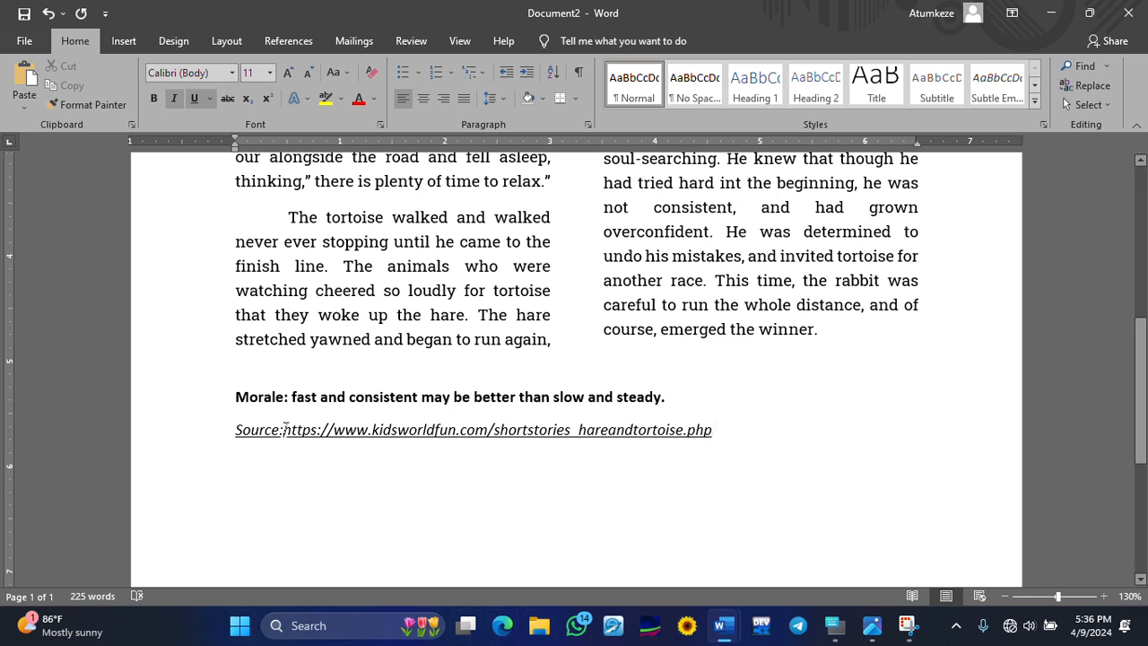
drag(278, 433, 192, 423)
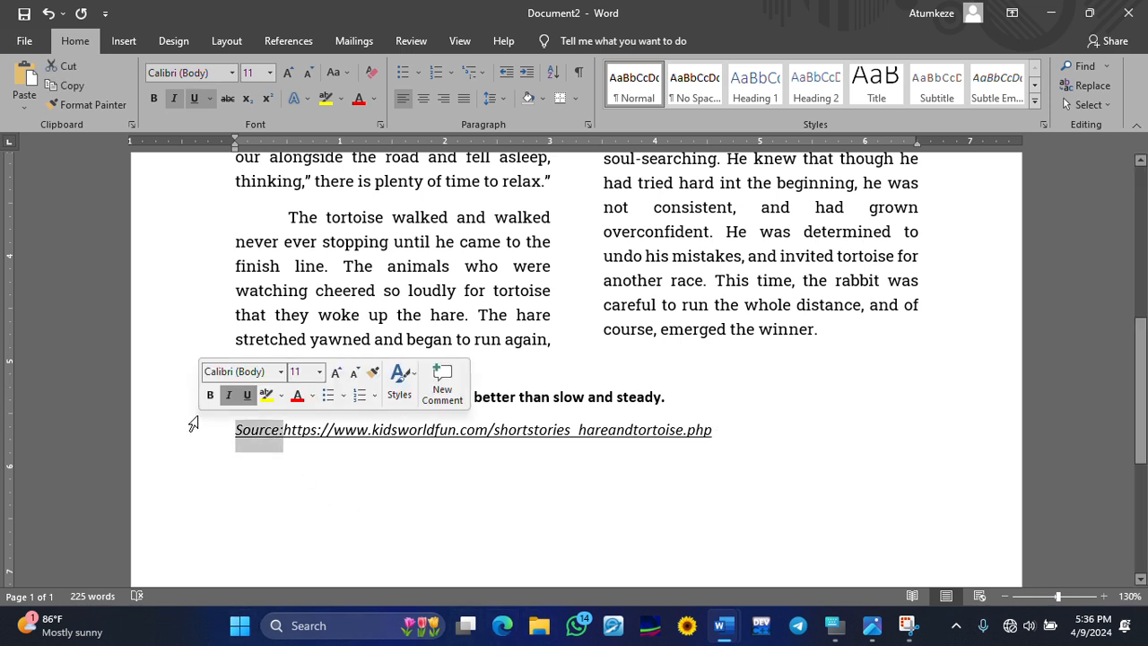
click(192, 99)
click(544, 449)
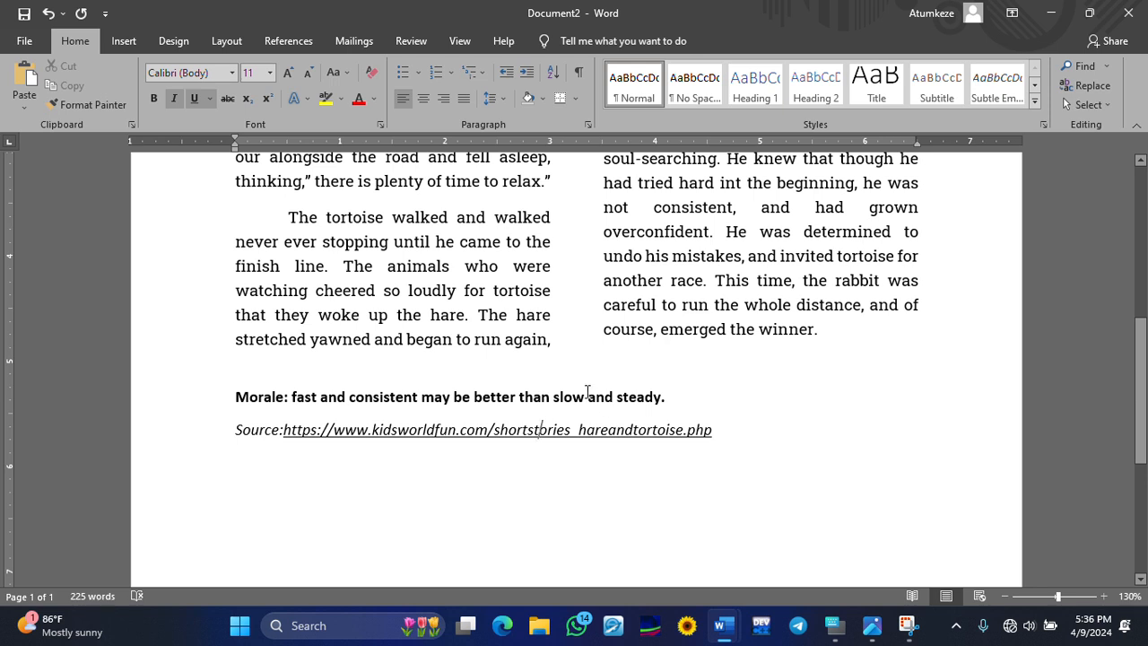
- Scroll through the finished two-column story page, then bring up the Layout ribbon
scroll(574, 394, up, 5)
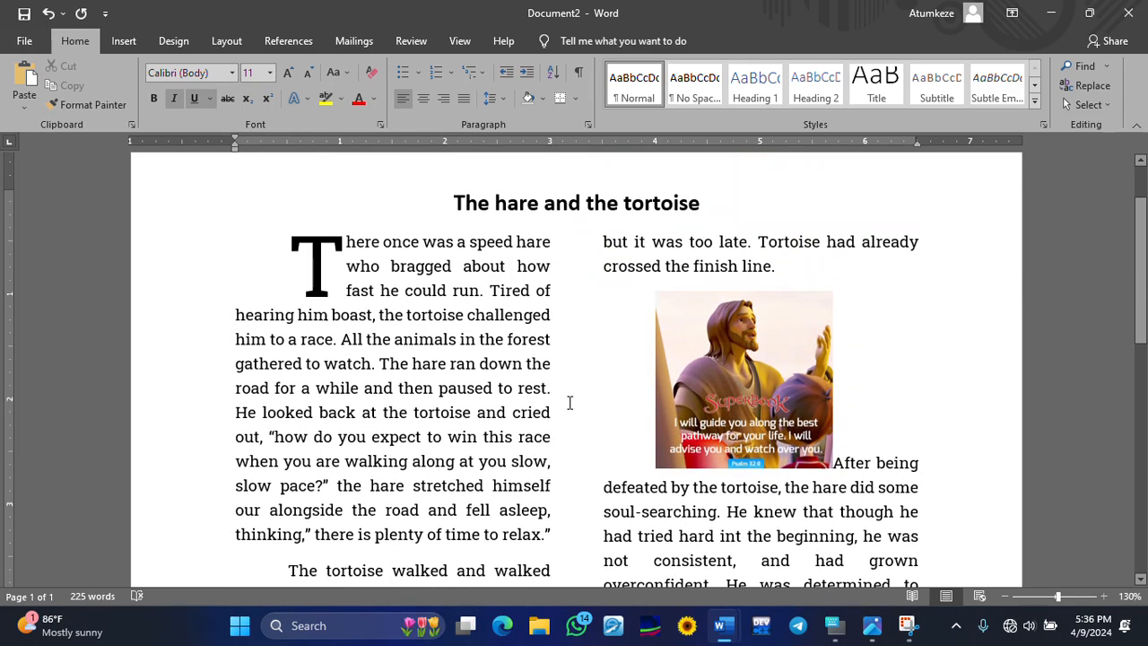
scroll(567, 404, down, 5)
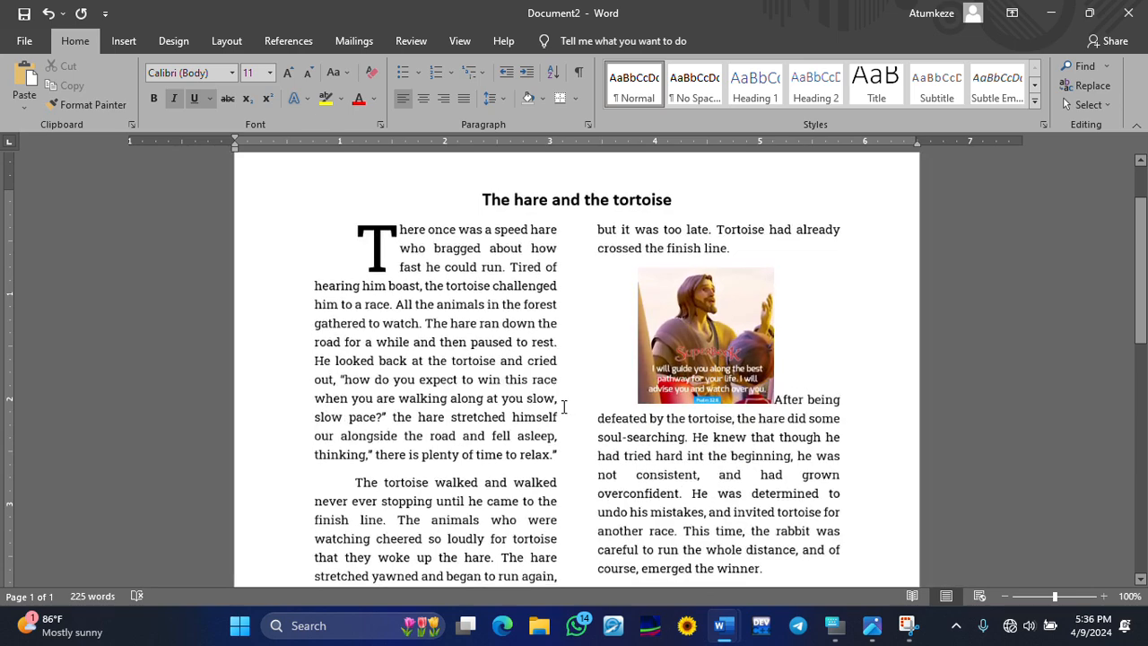
scroll(567, 412, down, 3)
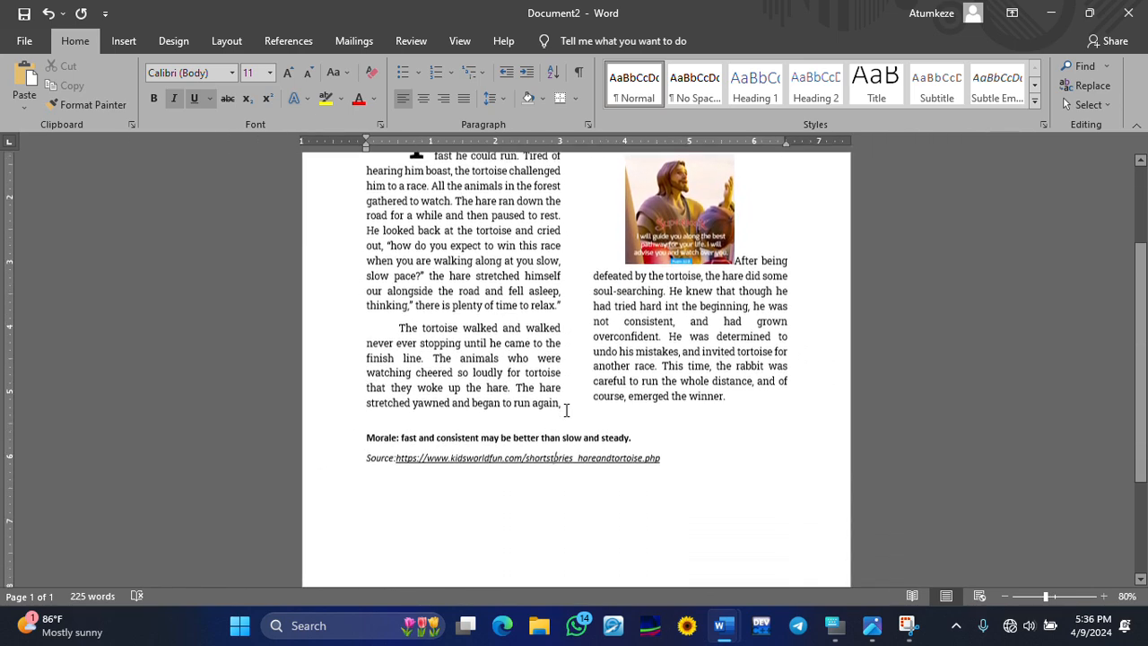
scroll(566, 418, up, 4)
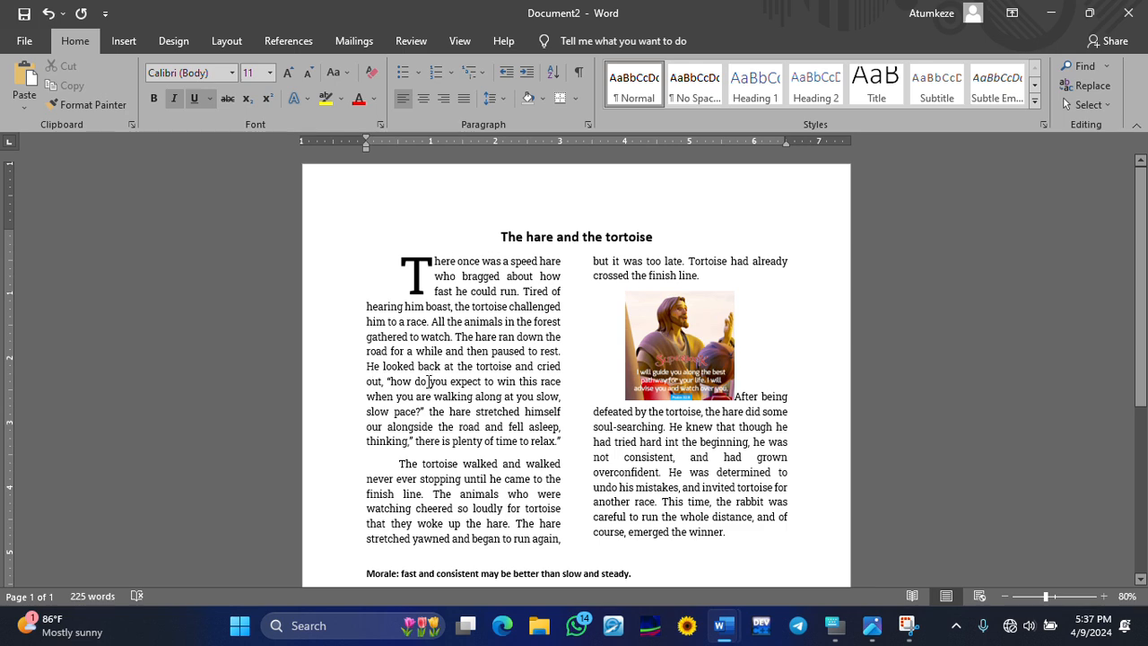
ctrl+scroll(466, 345, up, 4)
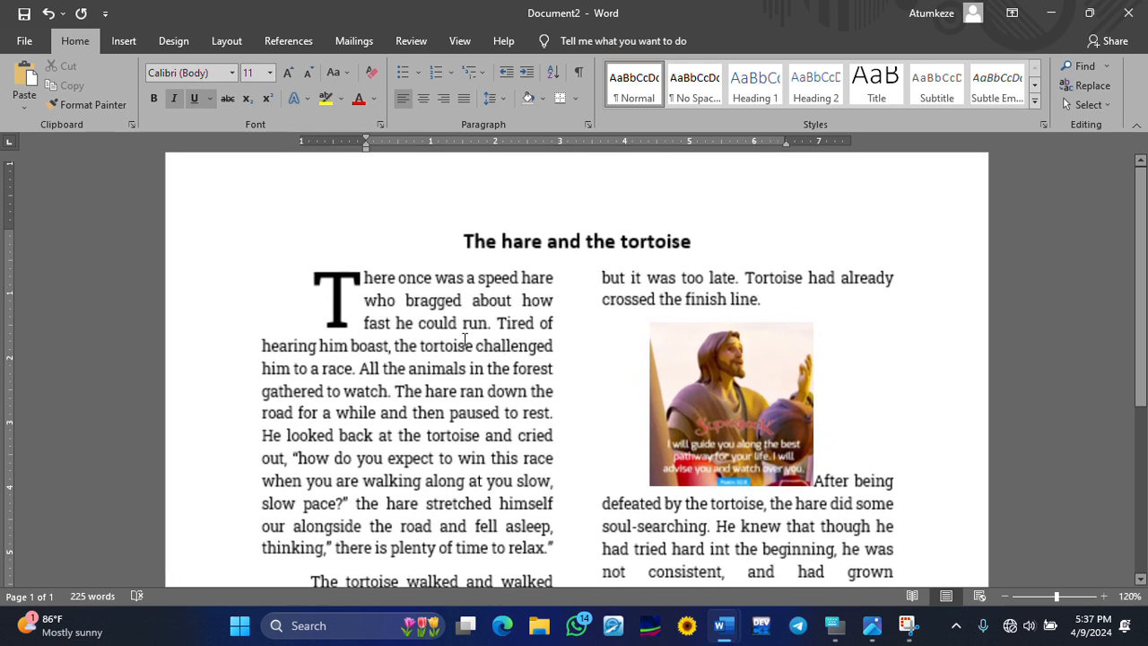
scroll(432, 336, down, 2)
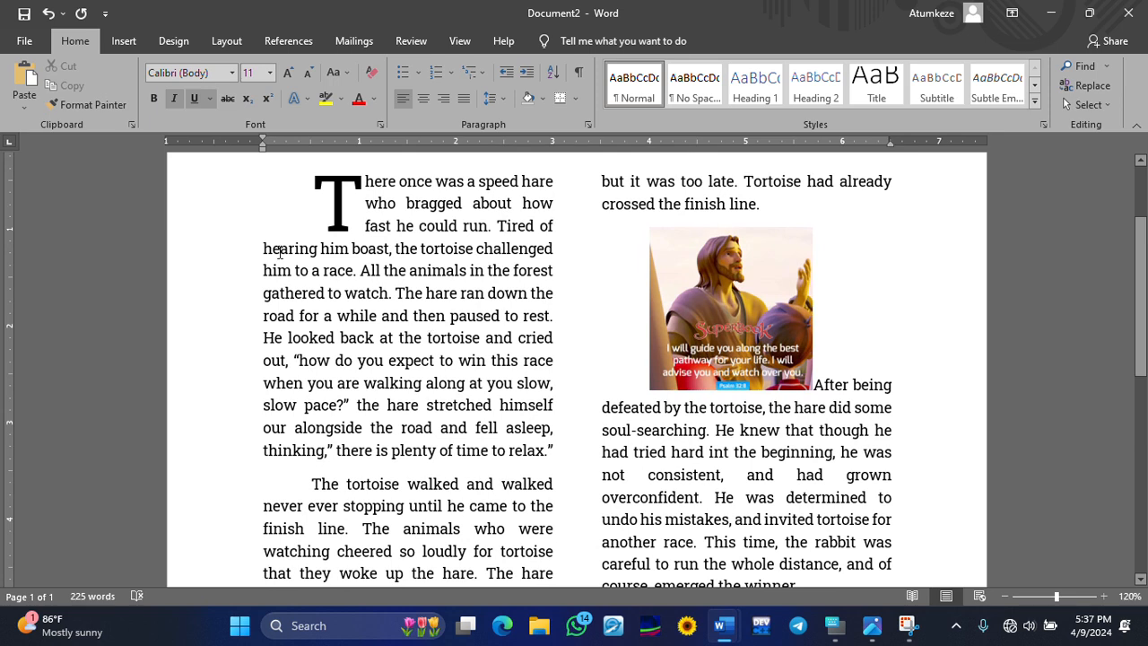
click(221, 44)
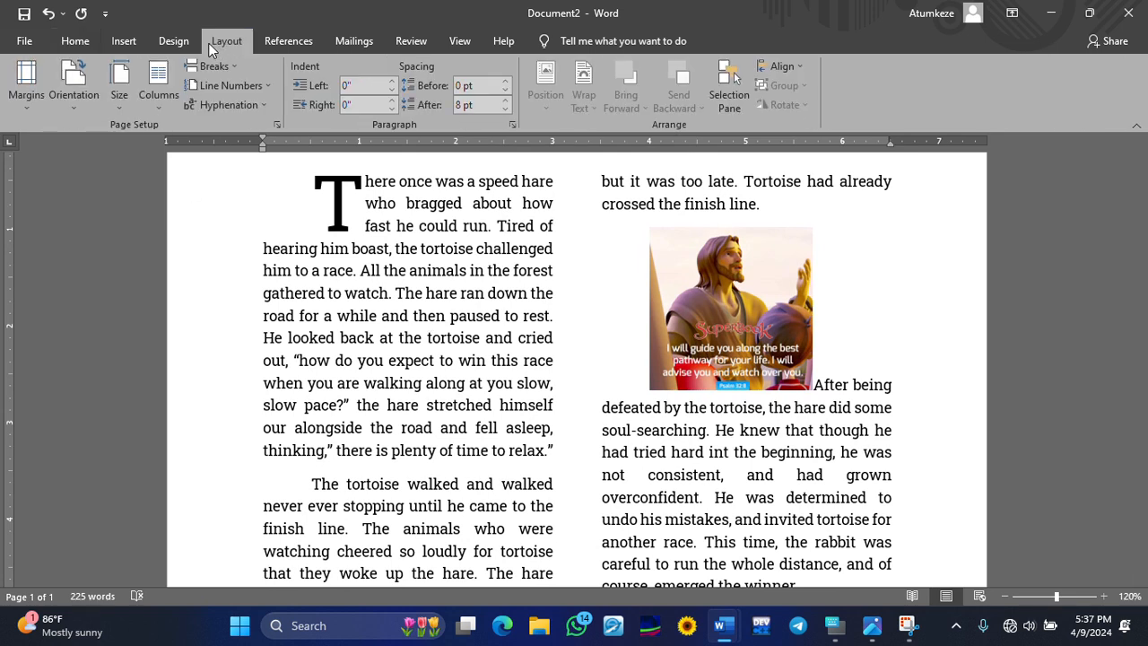
- Show the Design tab's Watermark gallery with the CONFIDENTIAL and DO NOT COPY presets
click(171, 41)
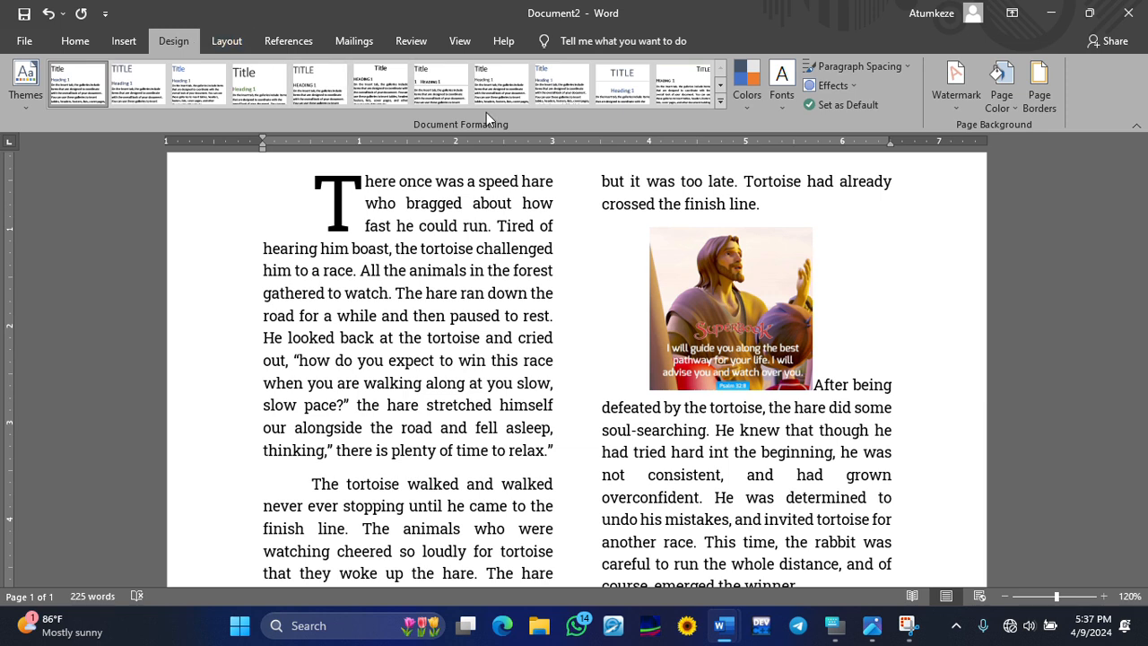
click(955, 83)
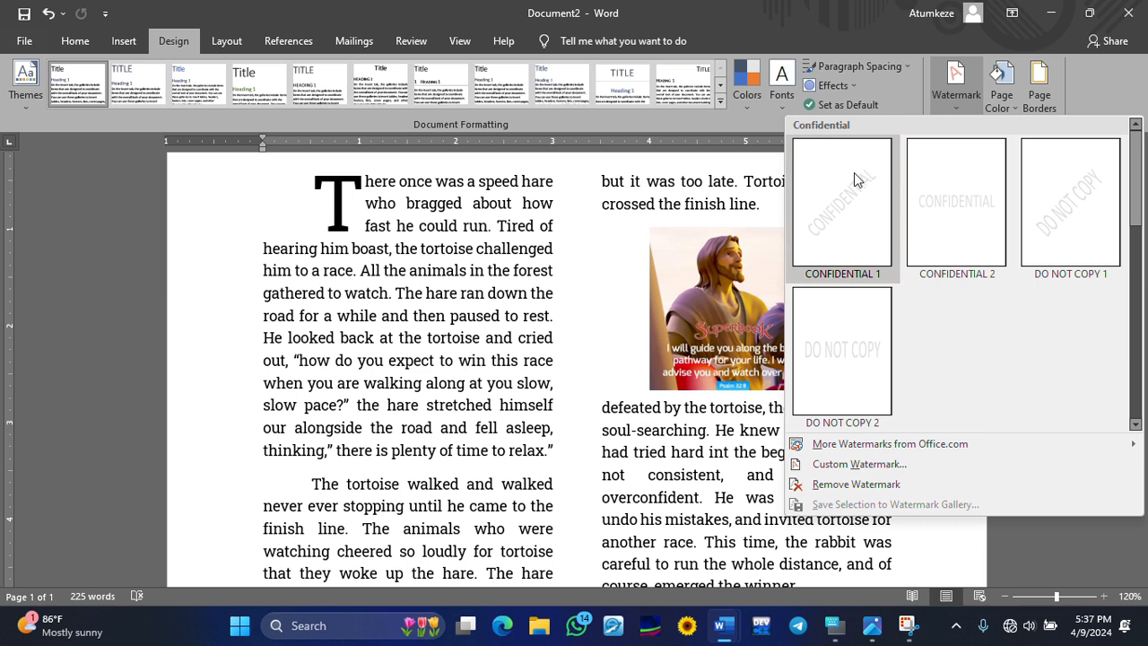
click(855, 422)
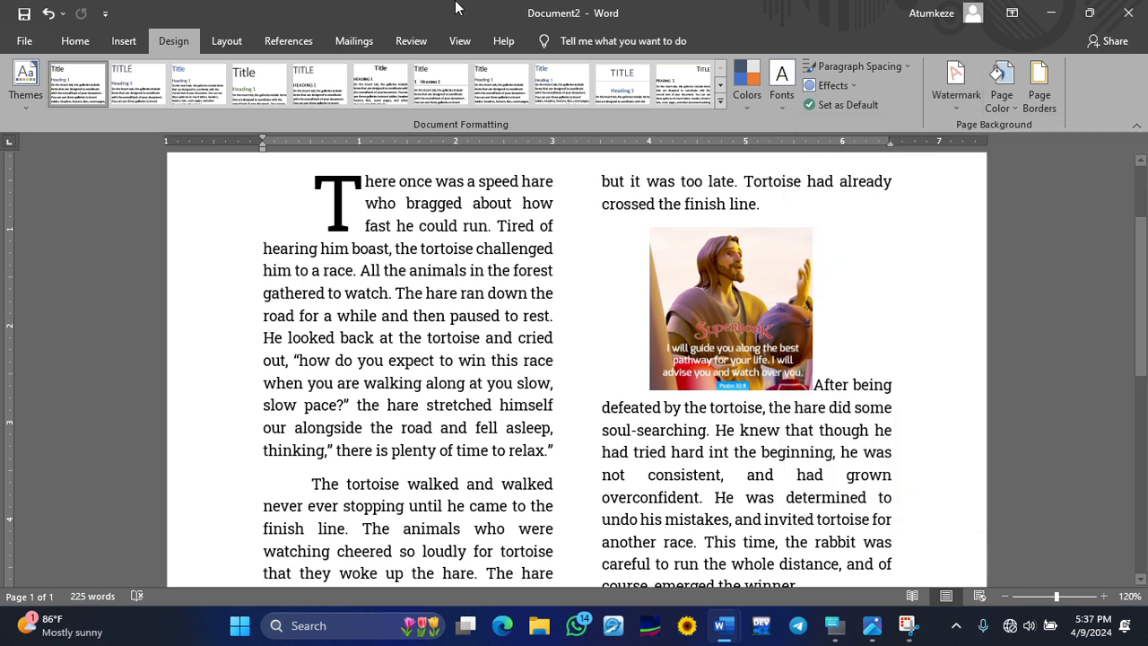
click(265, 40)
click(179, 42)
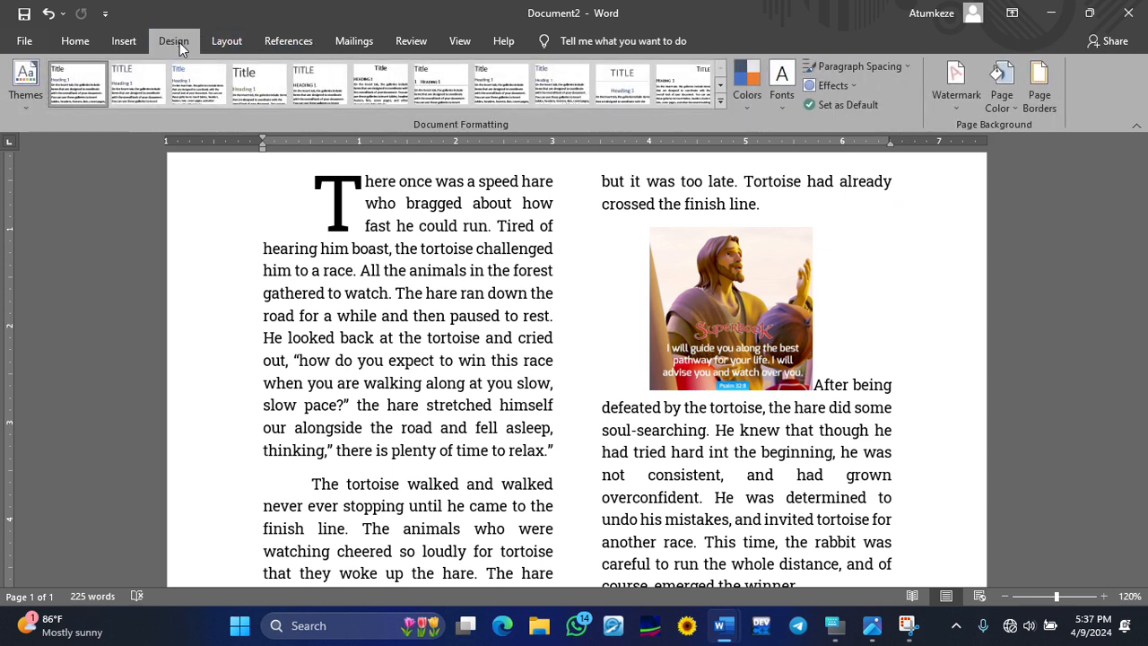
click(943, 73)
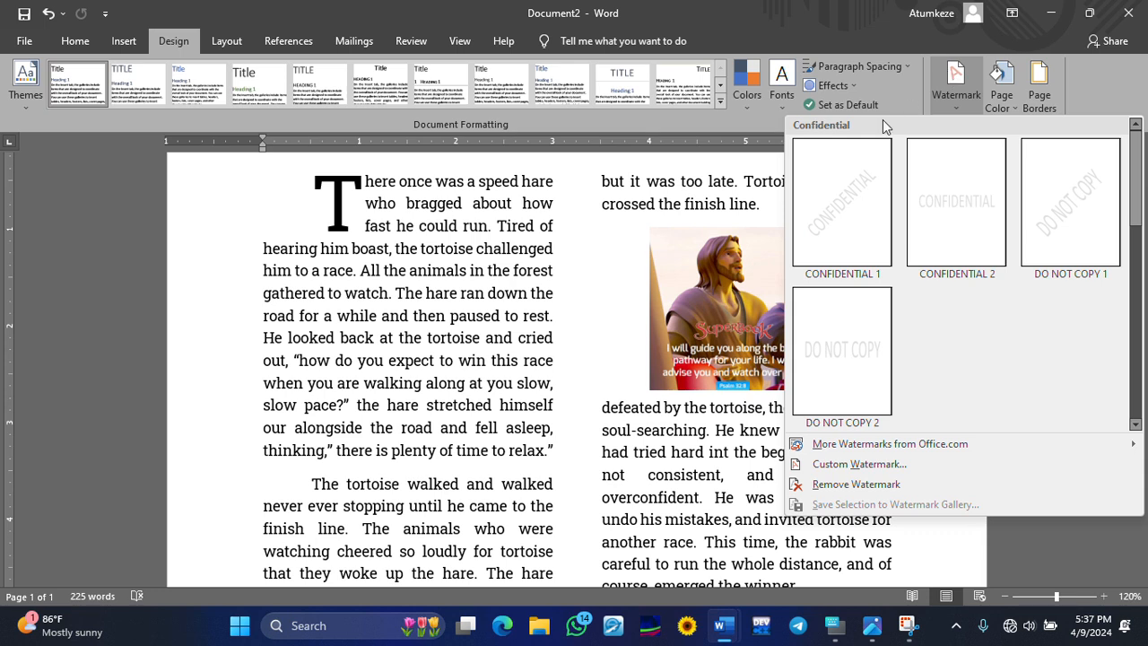
- Apply a custom text watermark 'G.C.E 2024' in Times New Roman, Auto size, diagonal layout
click(862, 465)
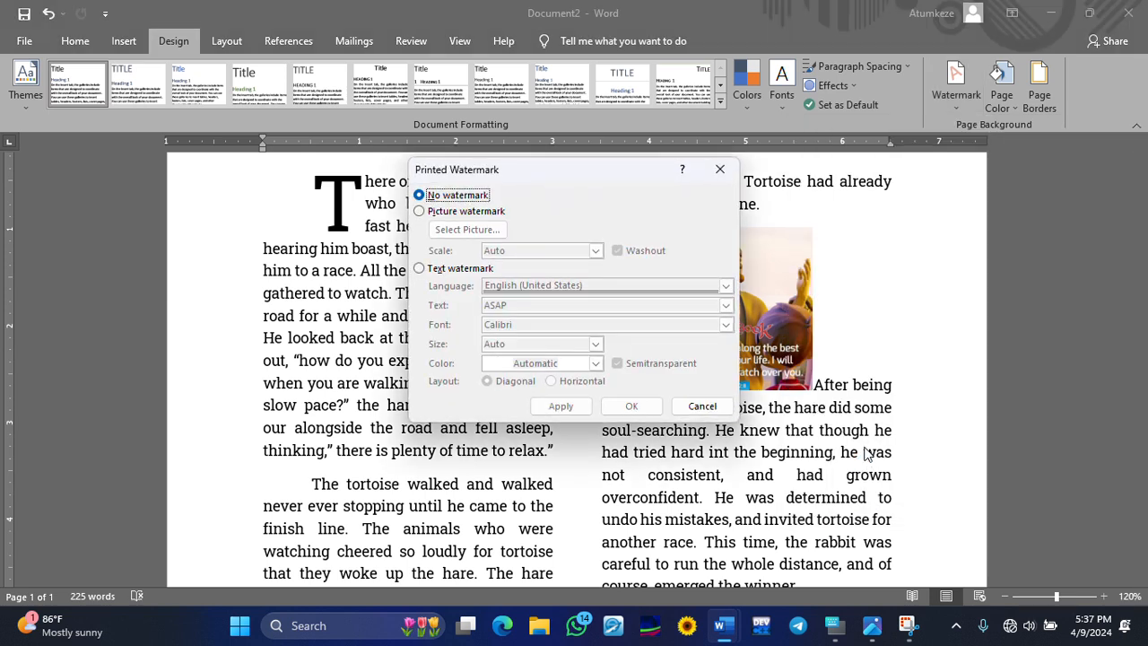
click(420, 271)
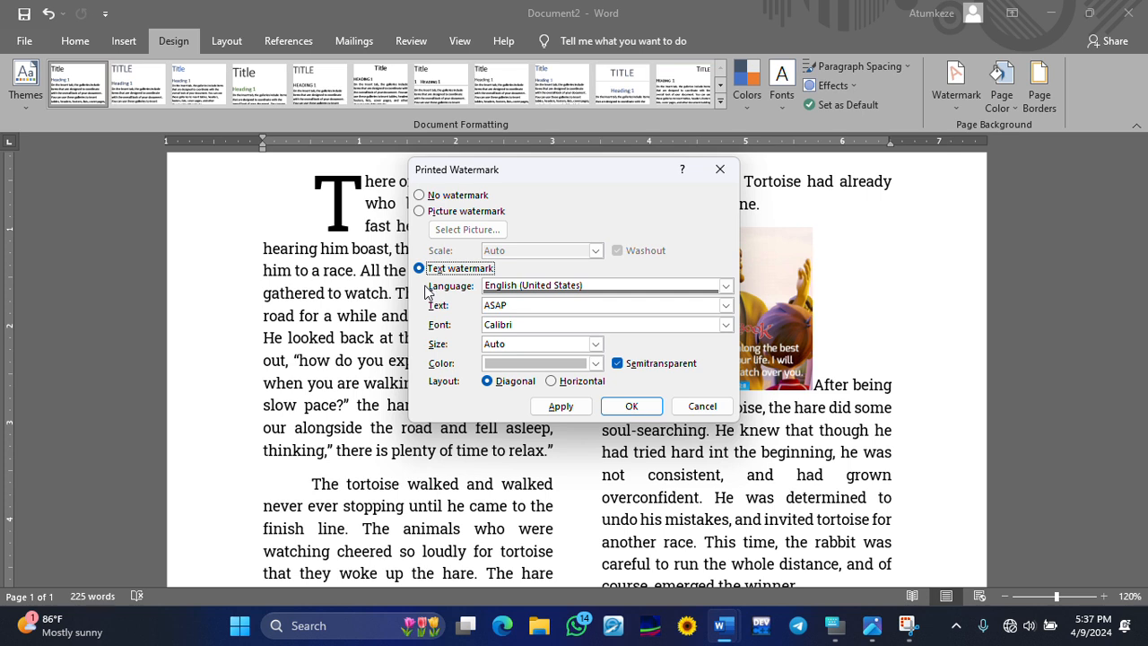
click(561, 325)
drag(538, 305, 487, 302)
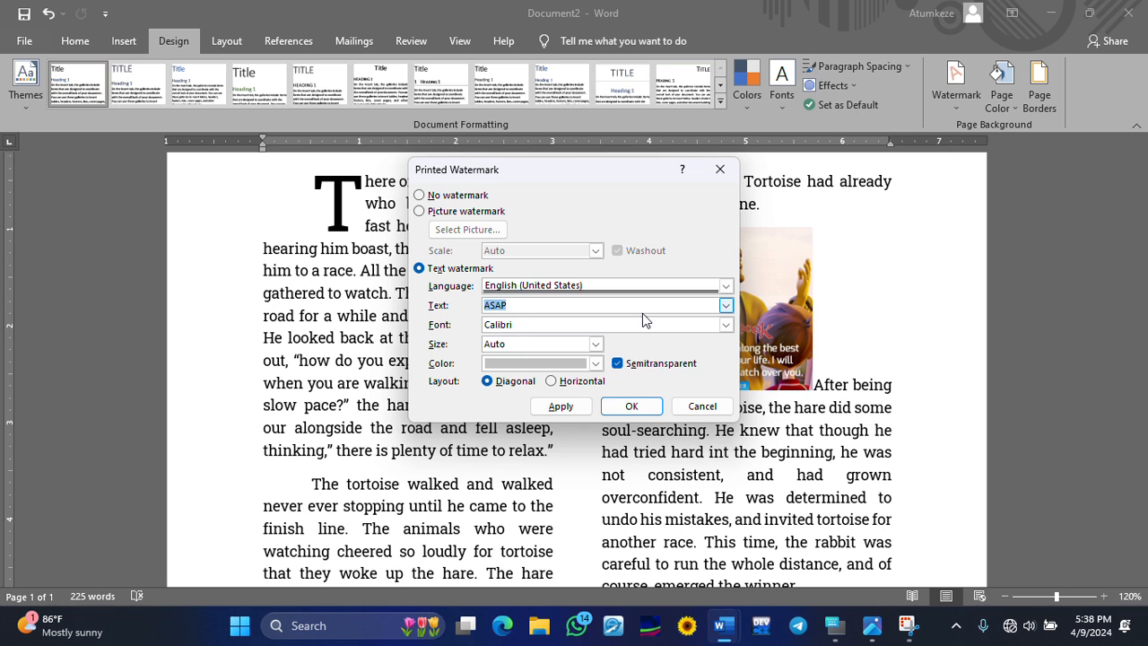
text(G.C.E 2024)
click(725, 325)
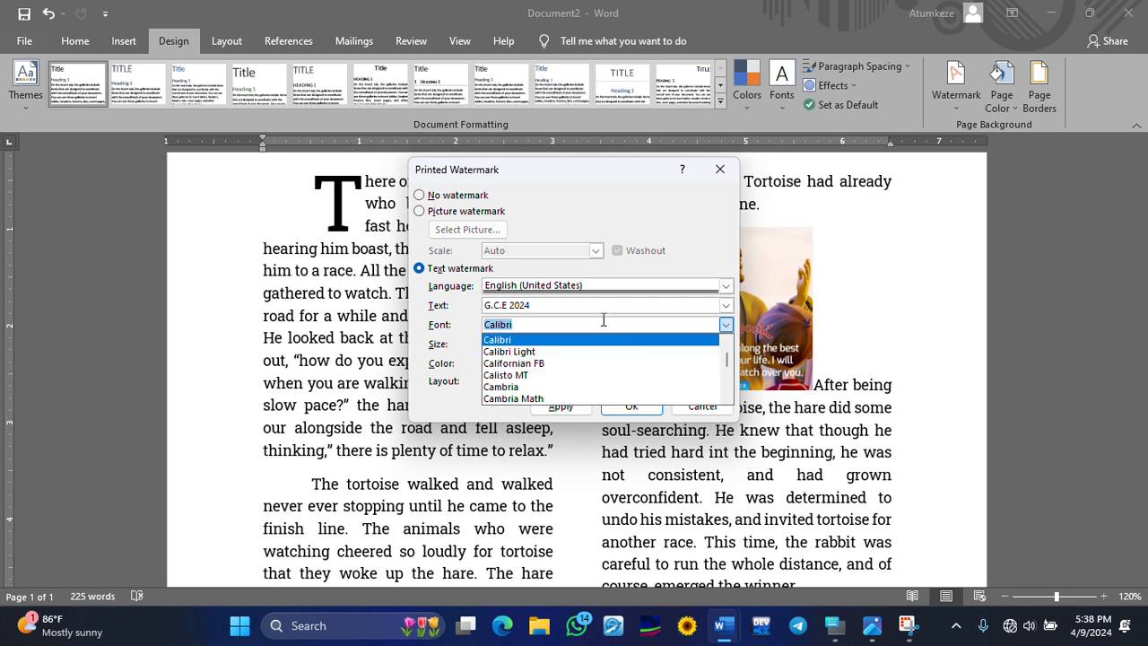
text(T)
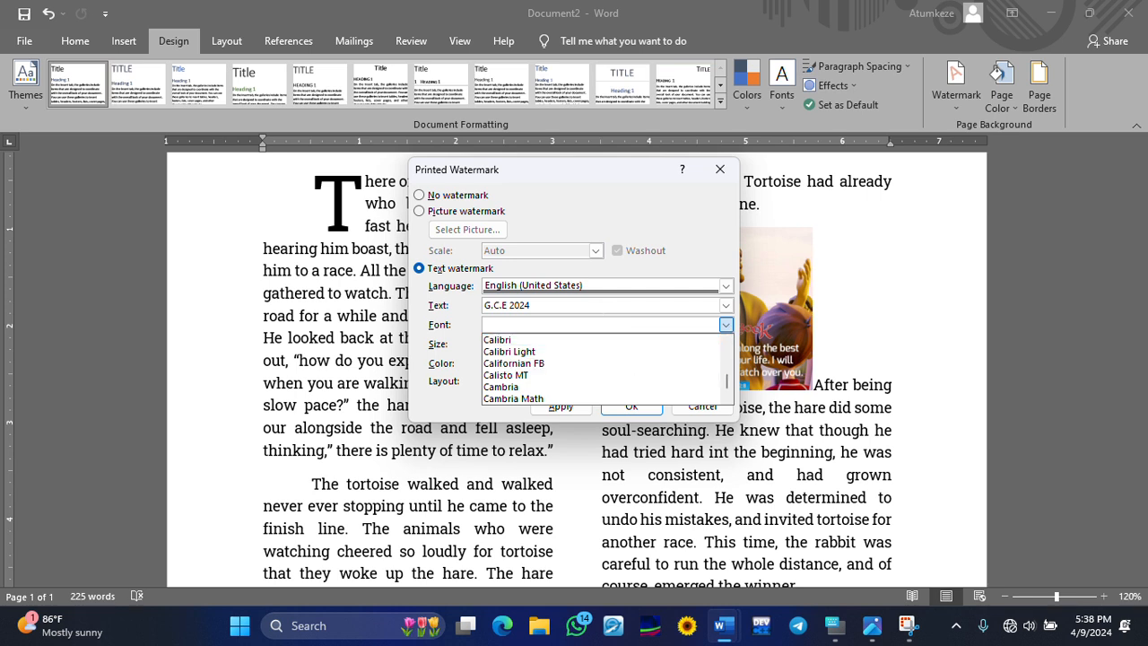
text(IM)
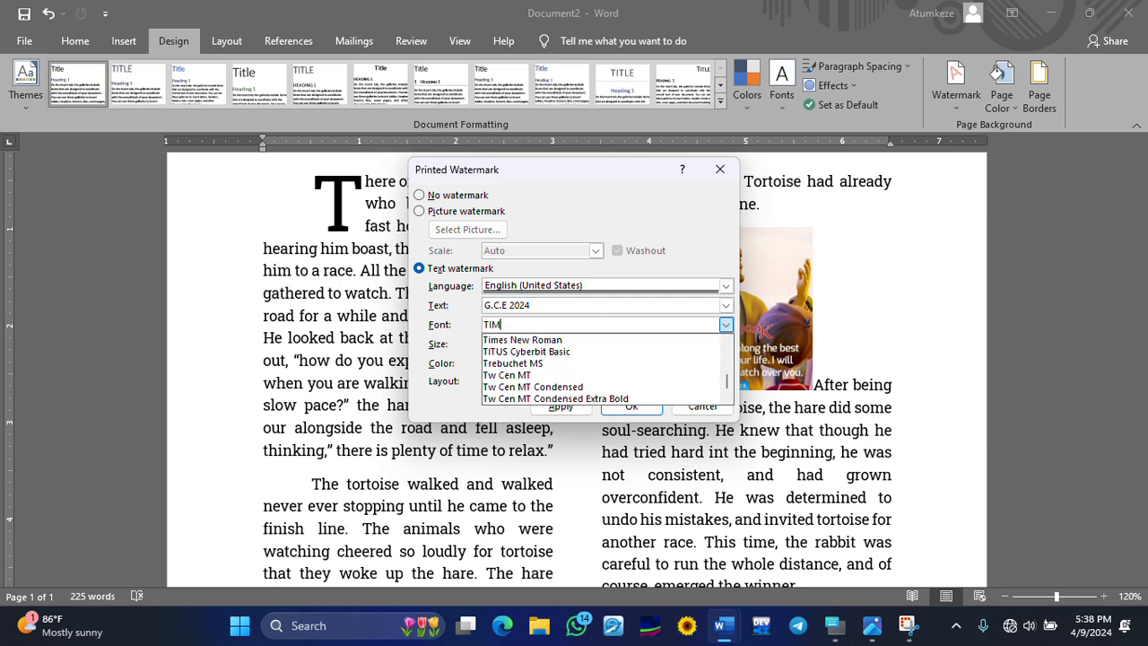
click(556, 340)
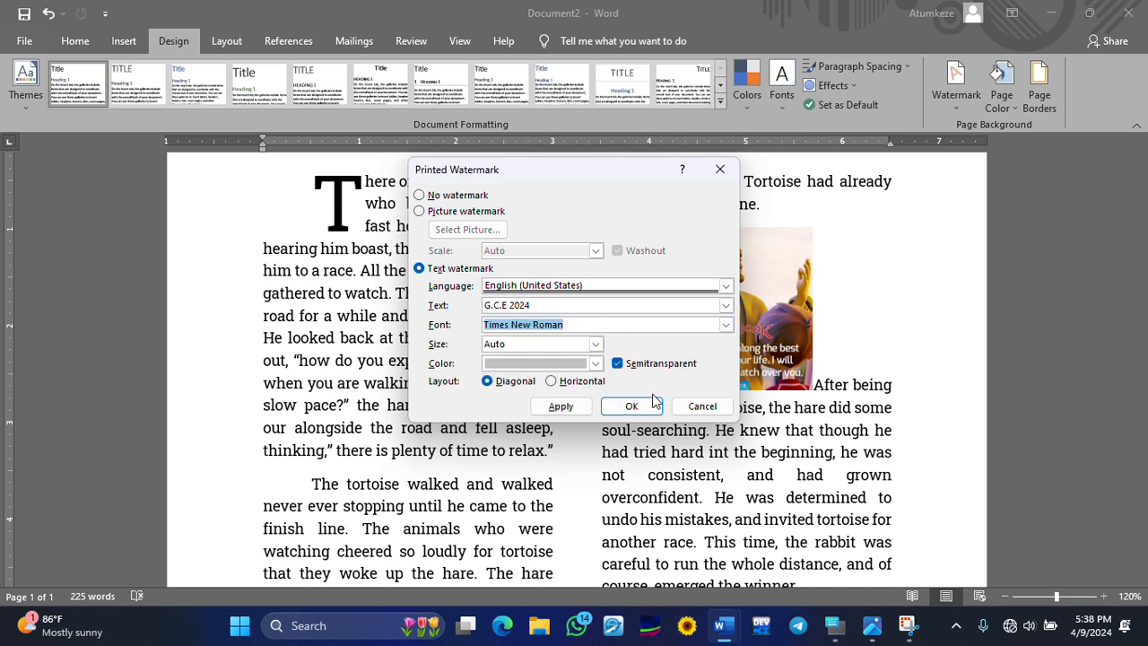
click(595, 346)
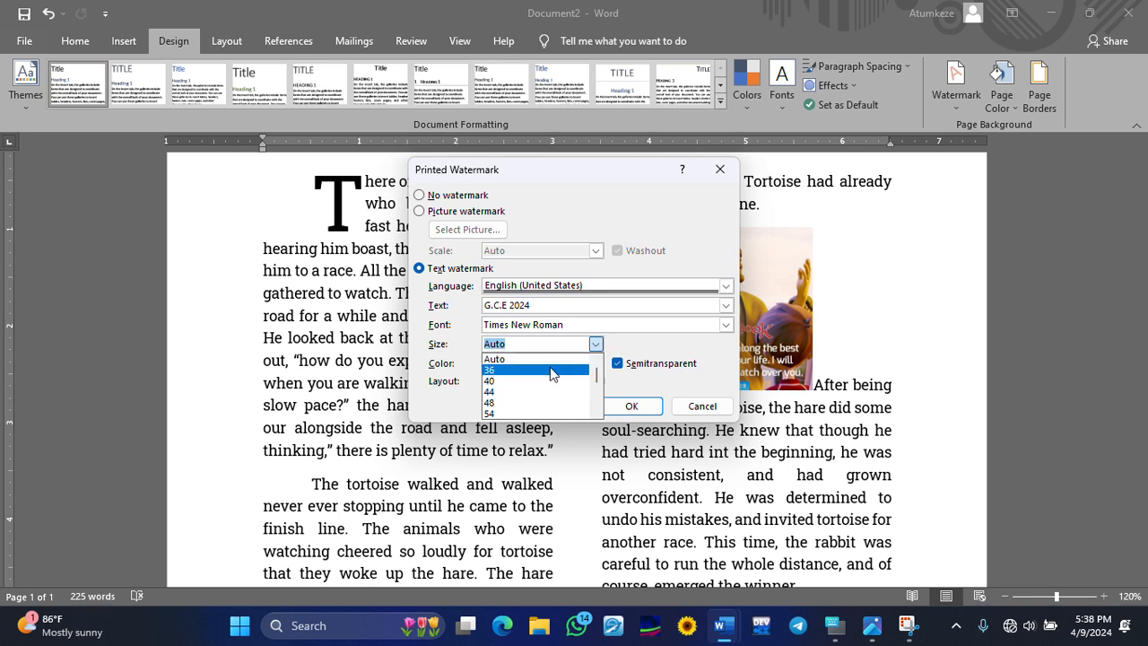
click(638, 353)
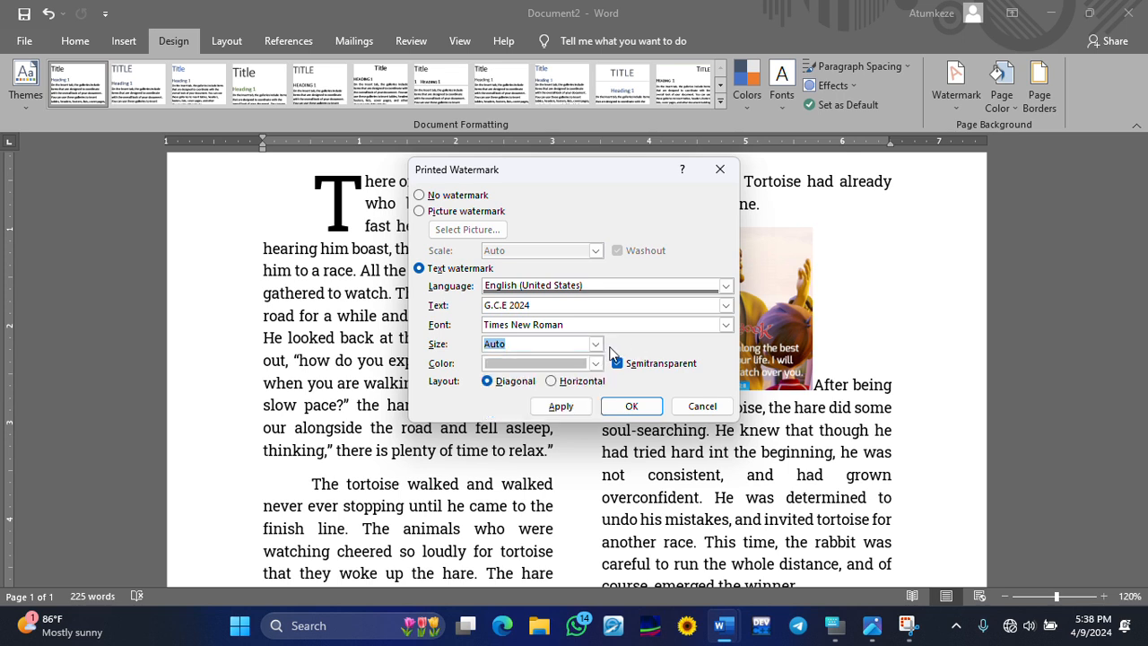
click(648, 409)
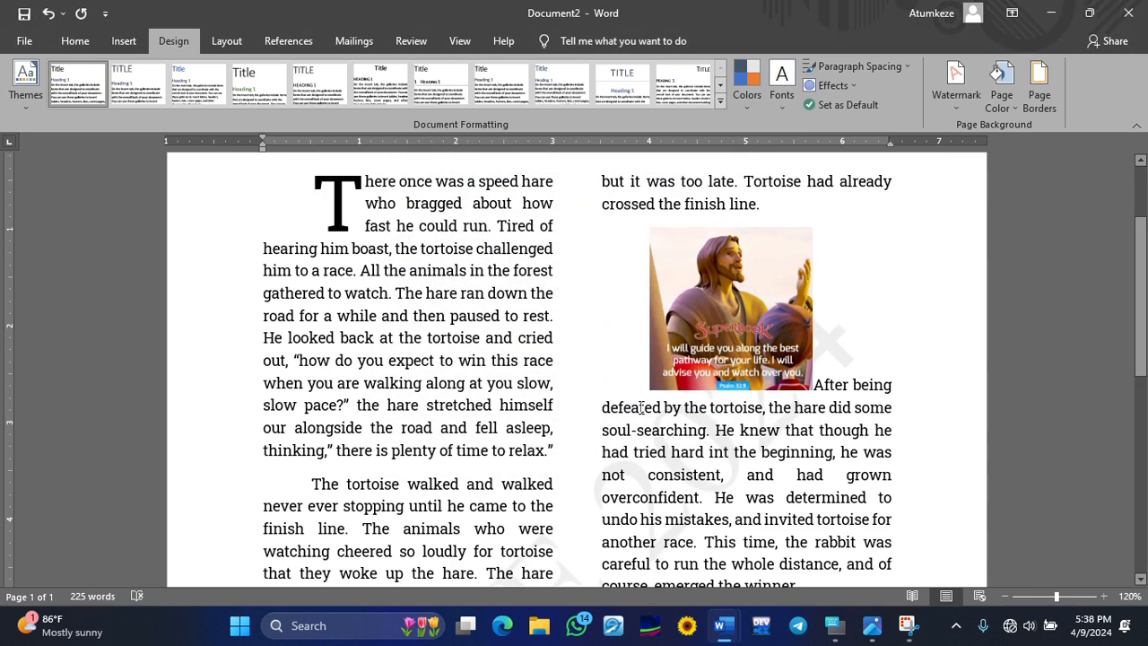
- Change the G.C.E 2024 watermark colour to red in the Custom Watermark settings
scroll(640, 407, down, 5)
scroll(642, 400, down, 2)
scroll(643, 398, up, 6)
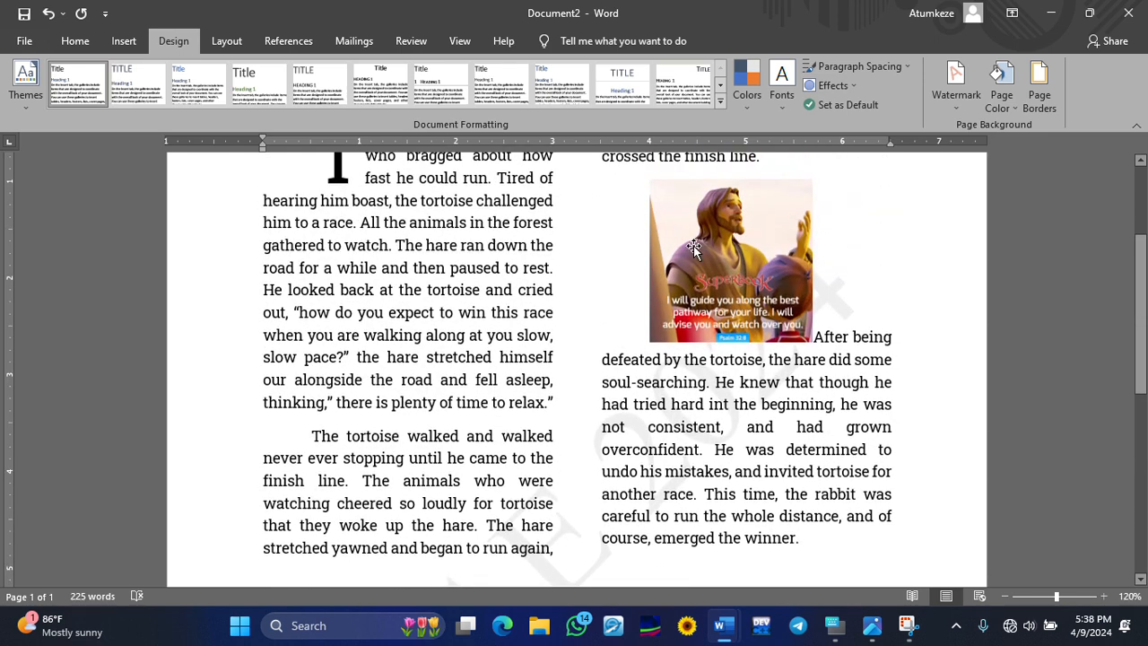
scroll(786, 224, down, 3)
scroll(804, 210, up, 6)
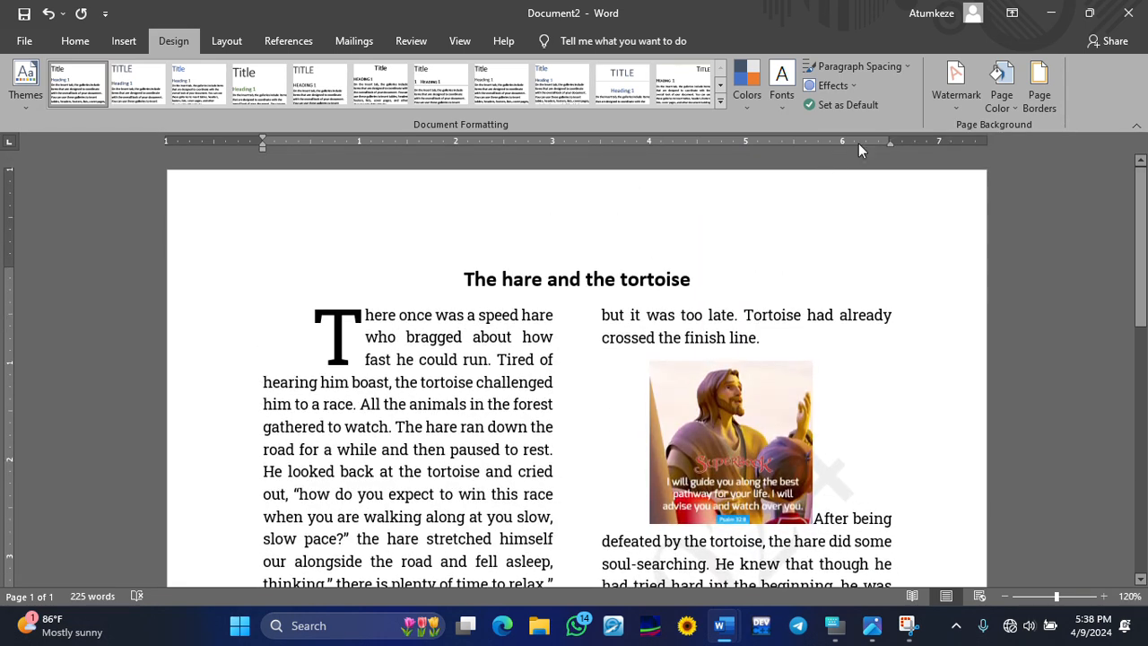
click(956, 98)
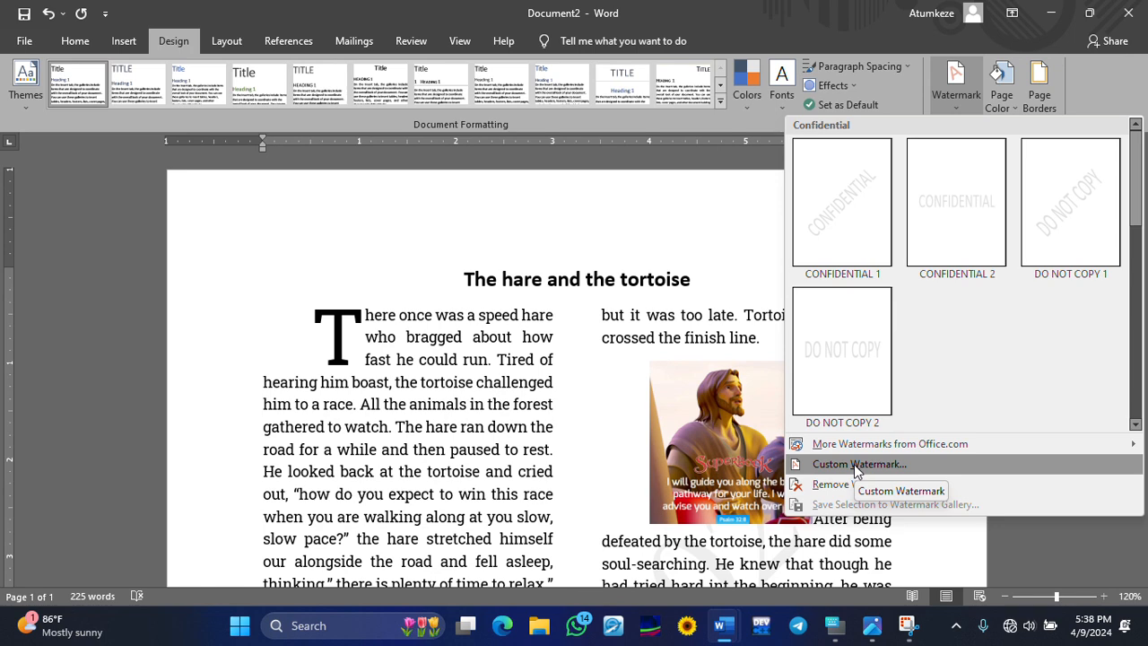
click(853, 464)
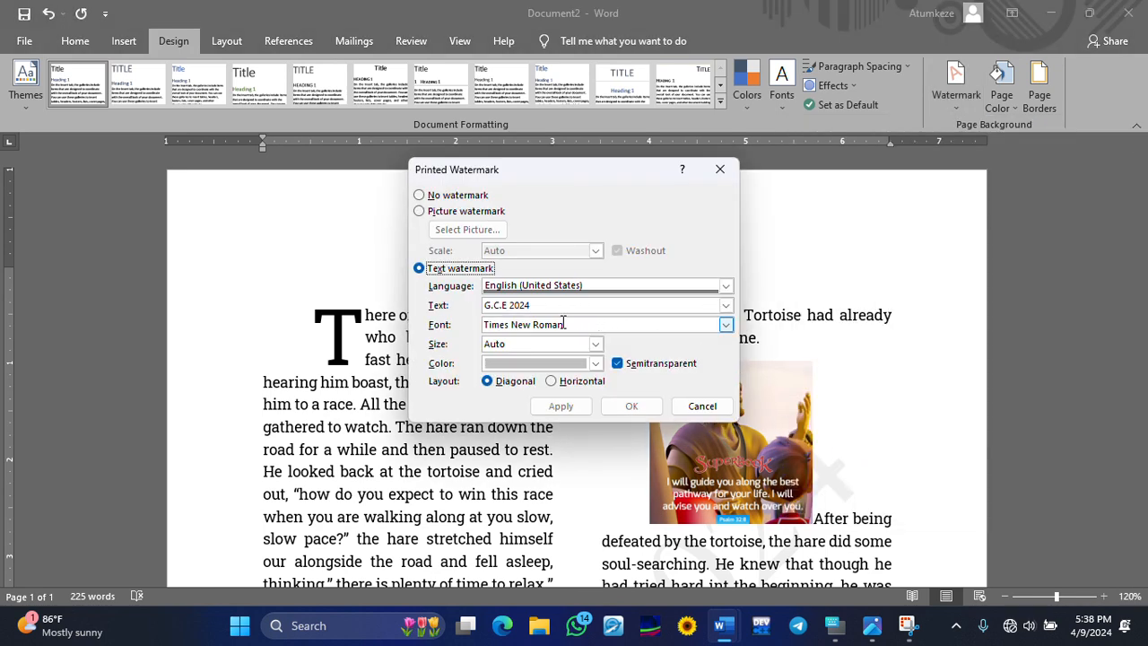
click(595, 363)
click(504, 513)
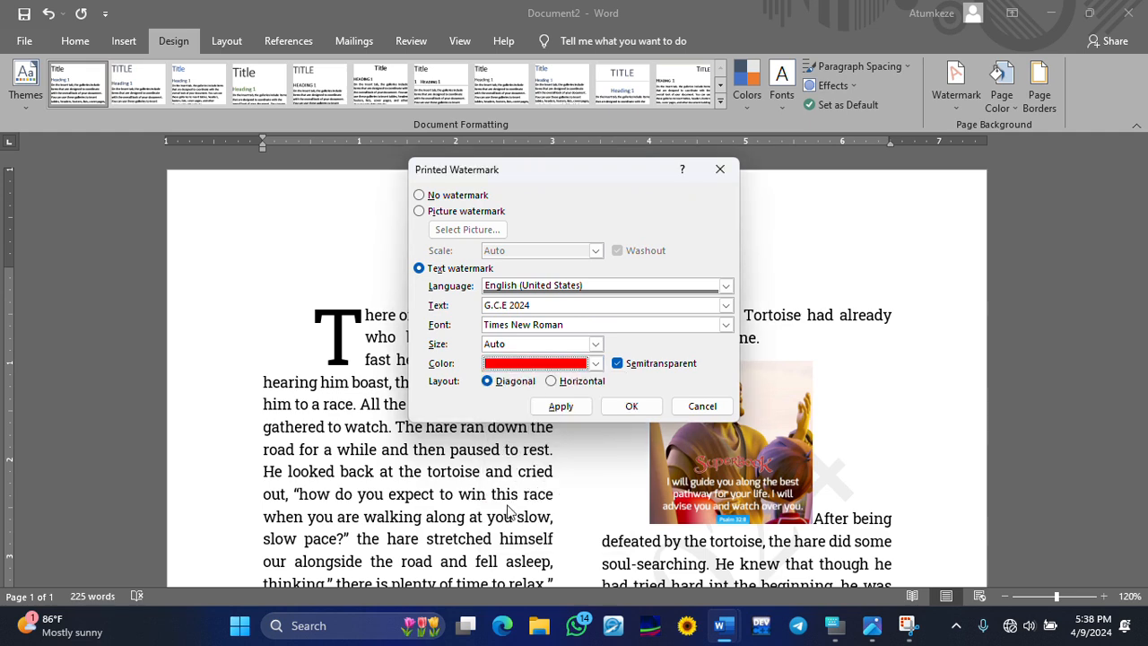
click(638, 412)
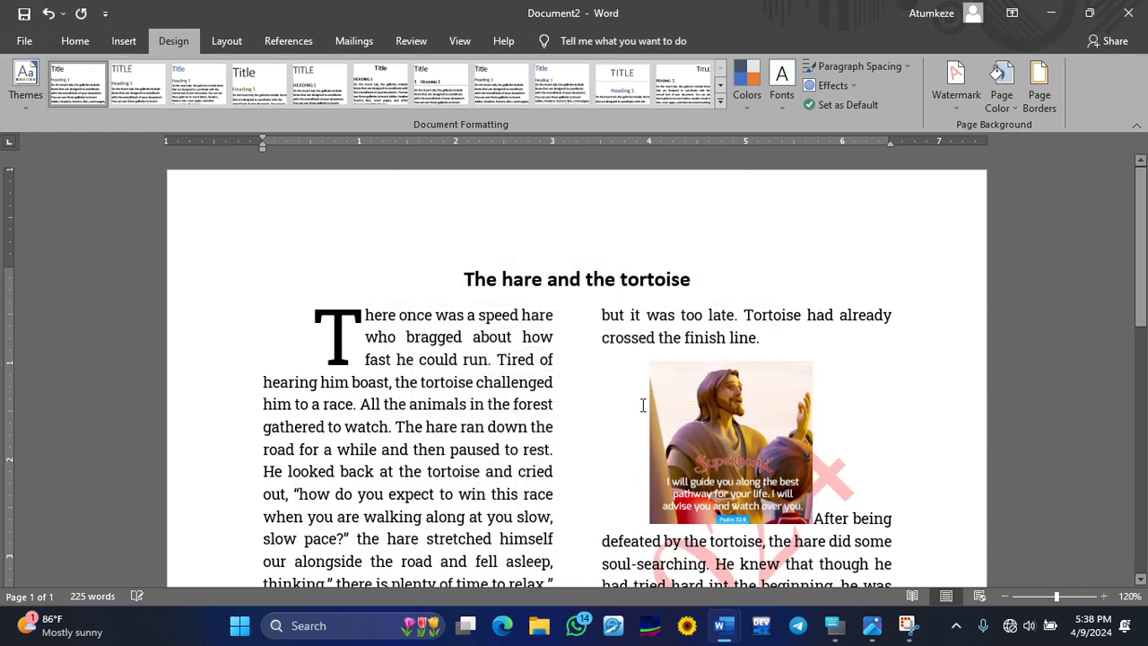
scroll(698, 367, down, 5)
scroll(712, 358, down, 3)
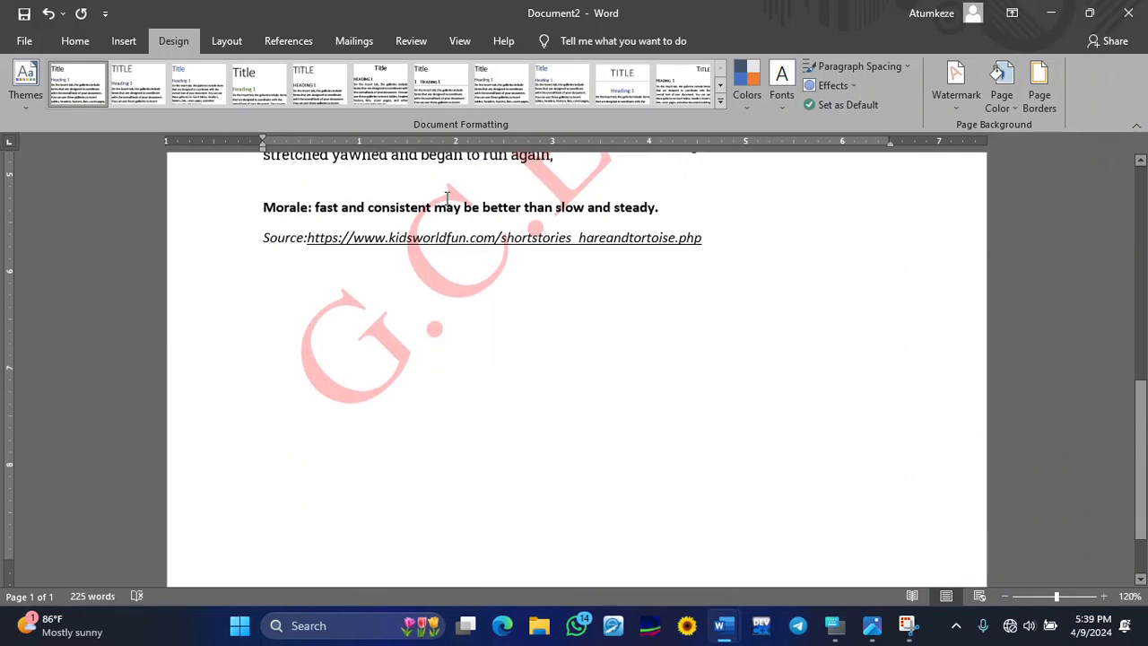
scroll(405, 195, up, 3)
click(956, 85)
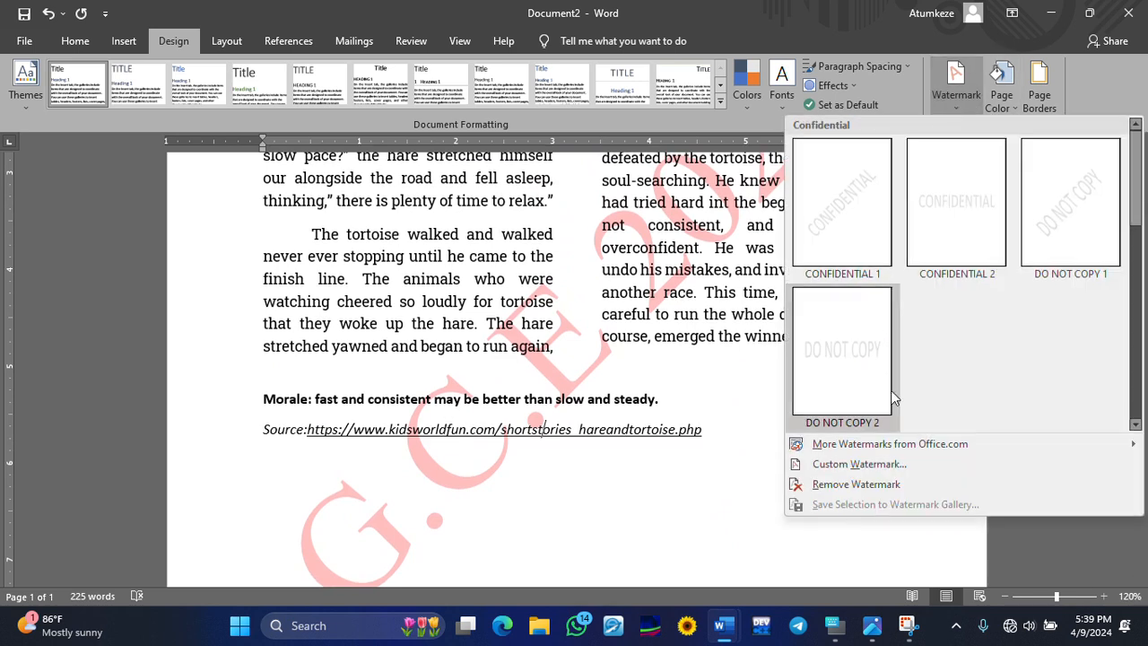
- Set the watermark to size 48, yellow colour, with Semitransparent turned off
click(888, 464)
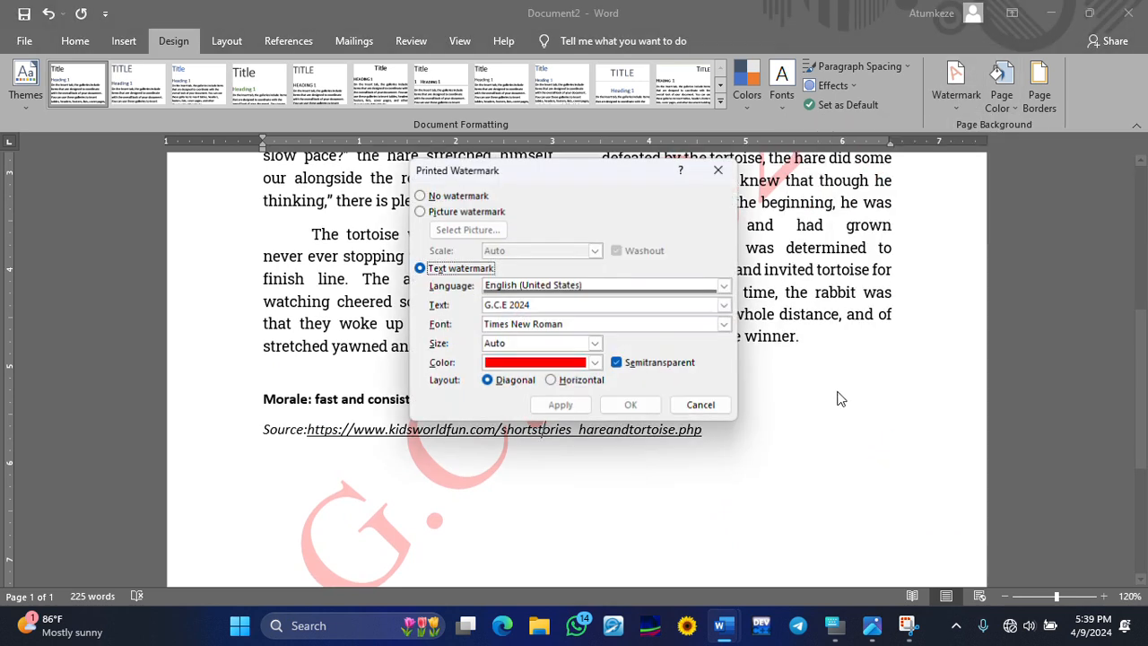
click(596, 344)
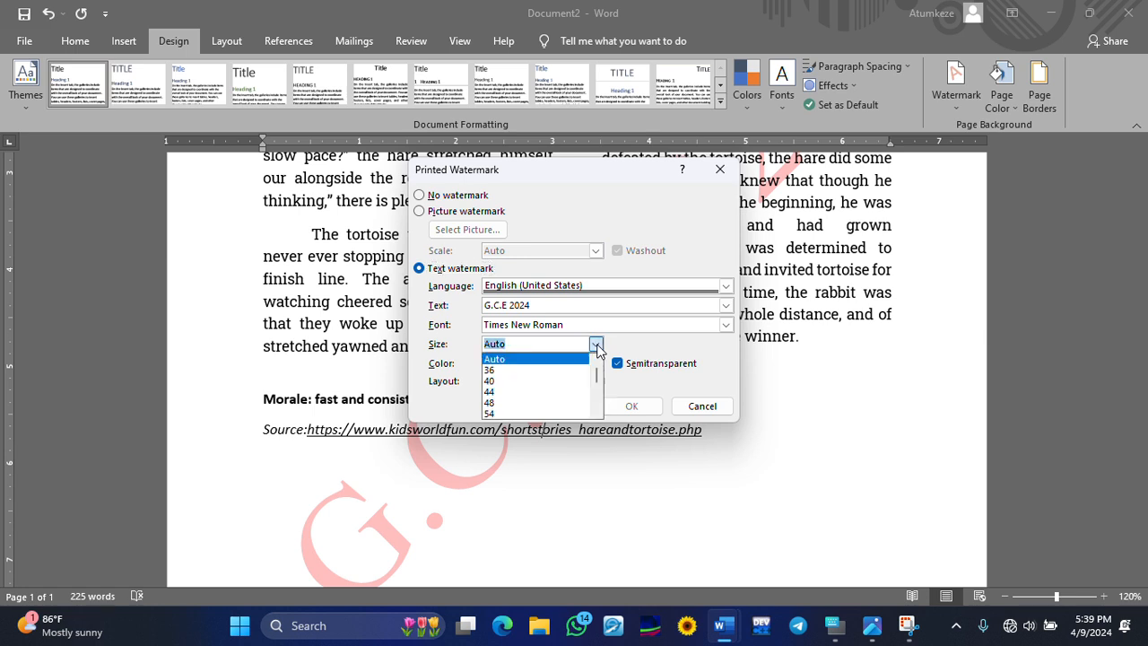
click(518, 405)
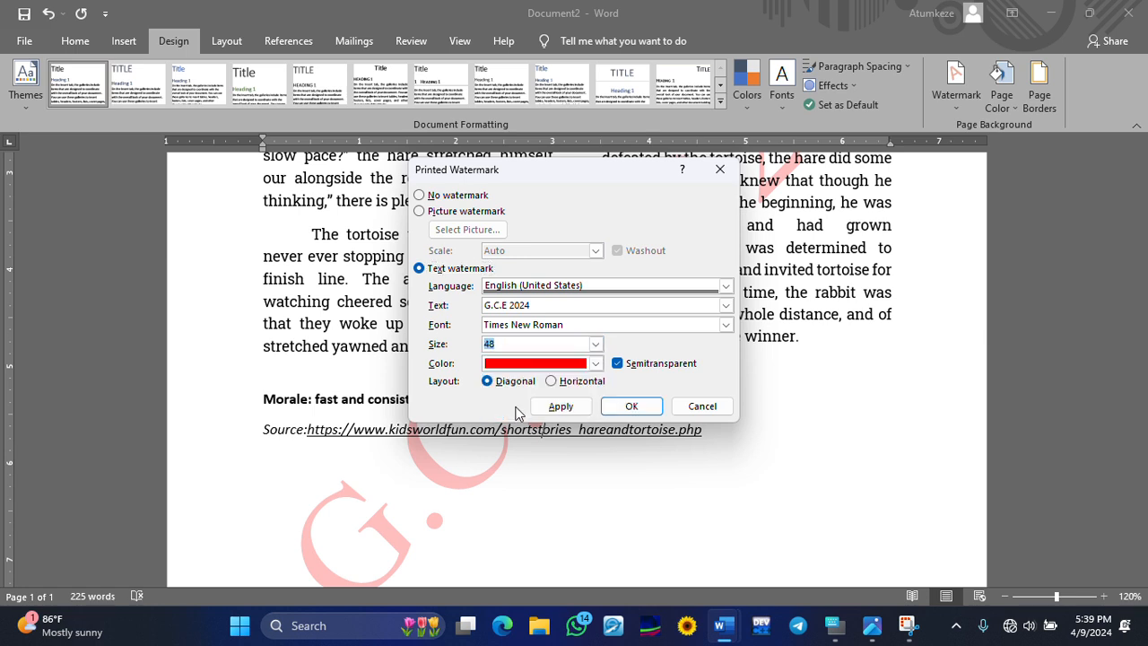
click(596, 363)
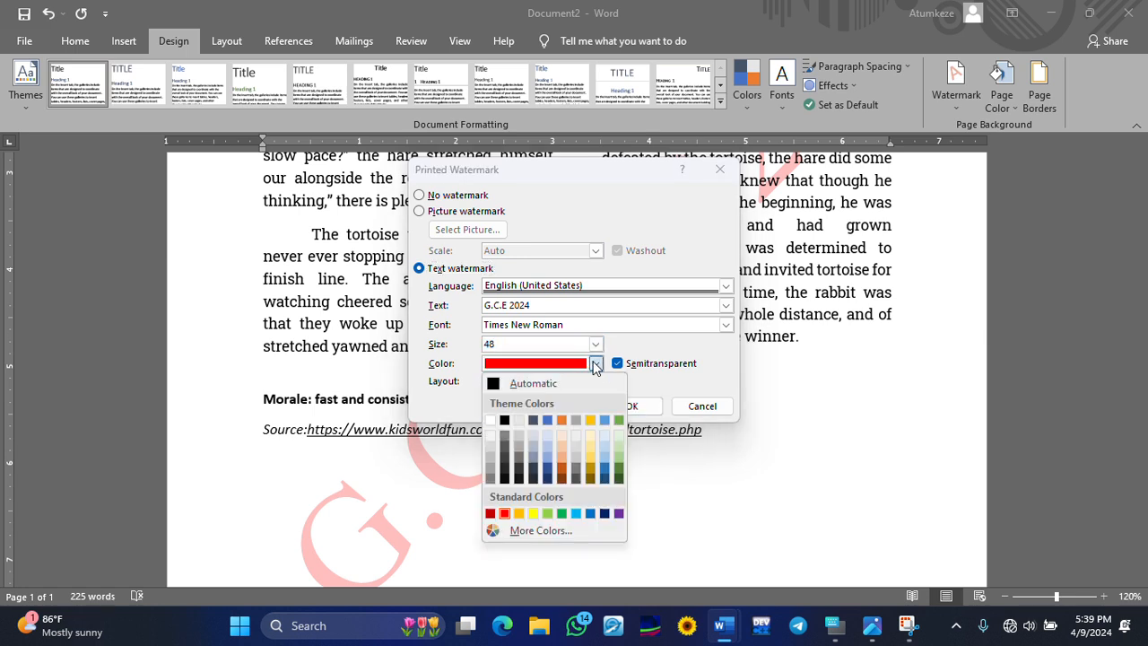
click(519, 513)
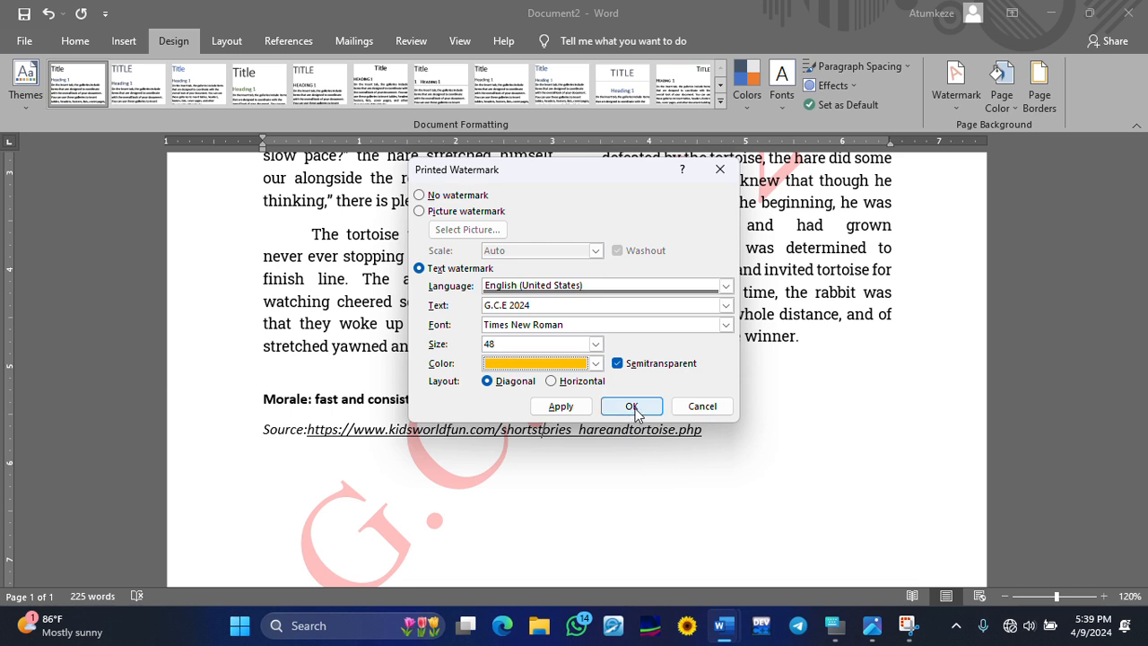
click(617, 364)
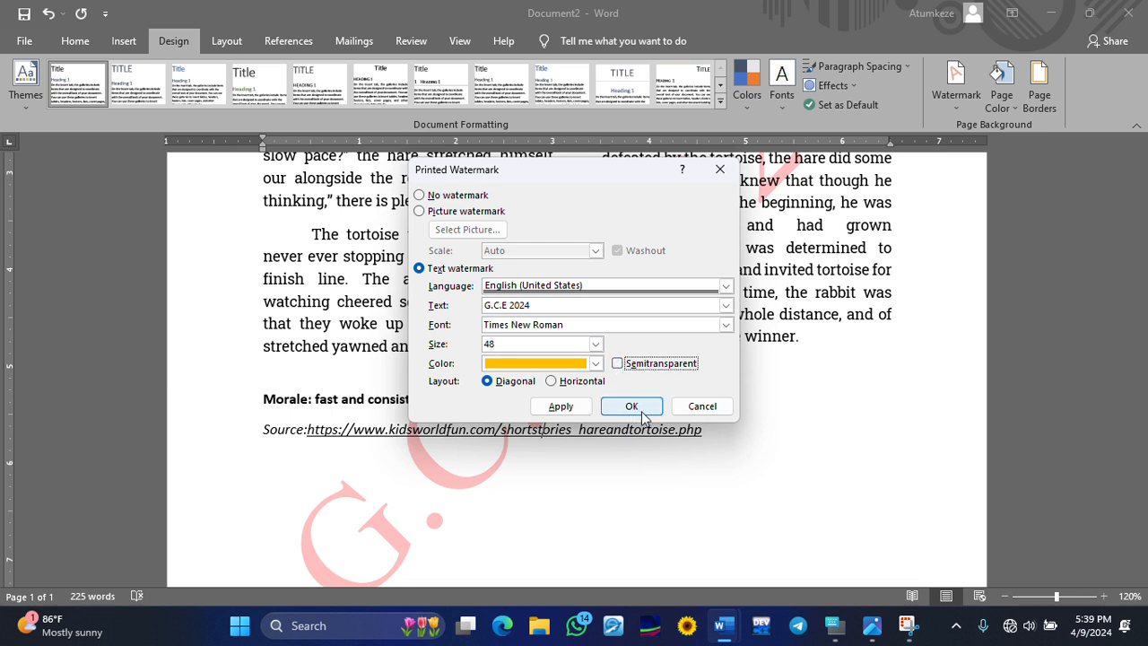
click(617, 364)
click(631, 406)
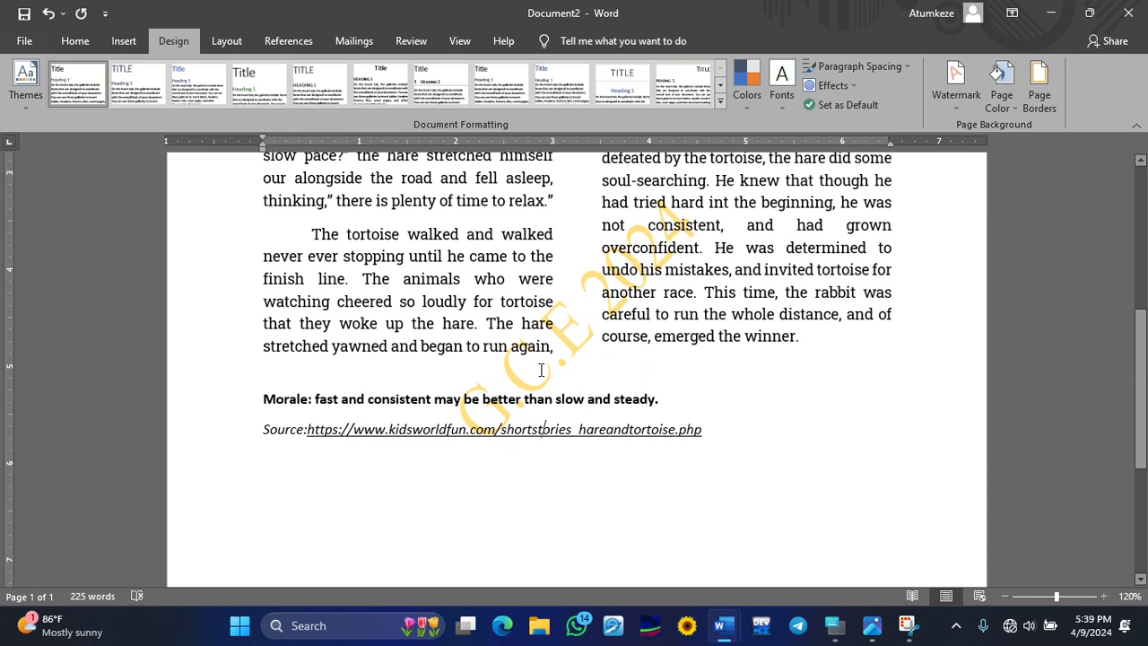
scroll(541, 370, up, 5)
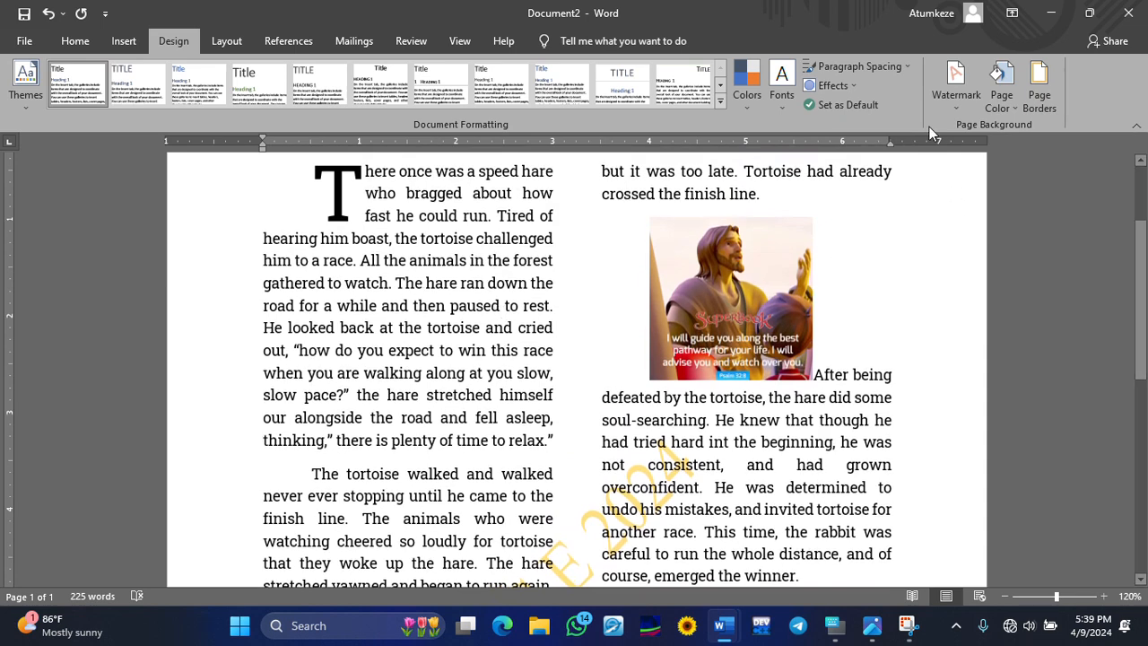
- Increase the yellow G.C.E 2024 watermark size from 48 to 120 and check the page
click(952, 94)
click(834, 465)
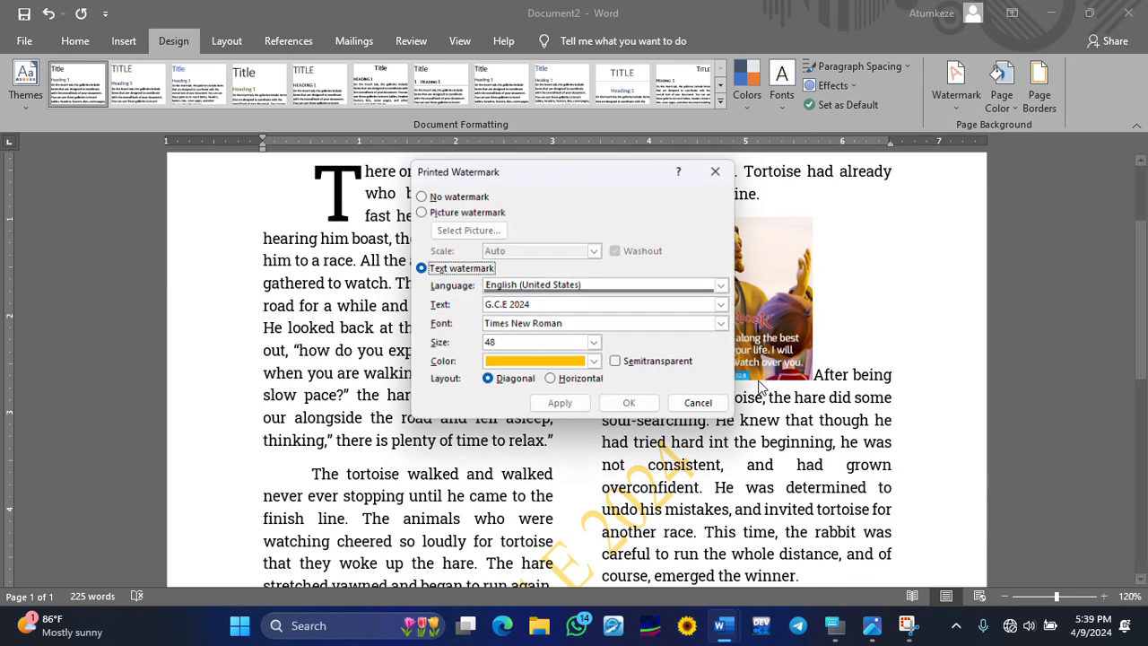
click(592, 341)
scroll(563, 410, down, 2)
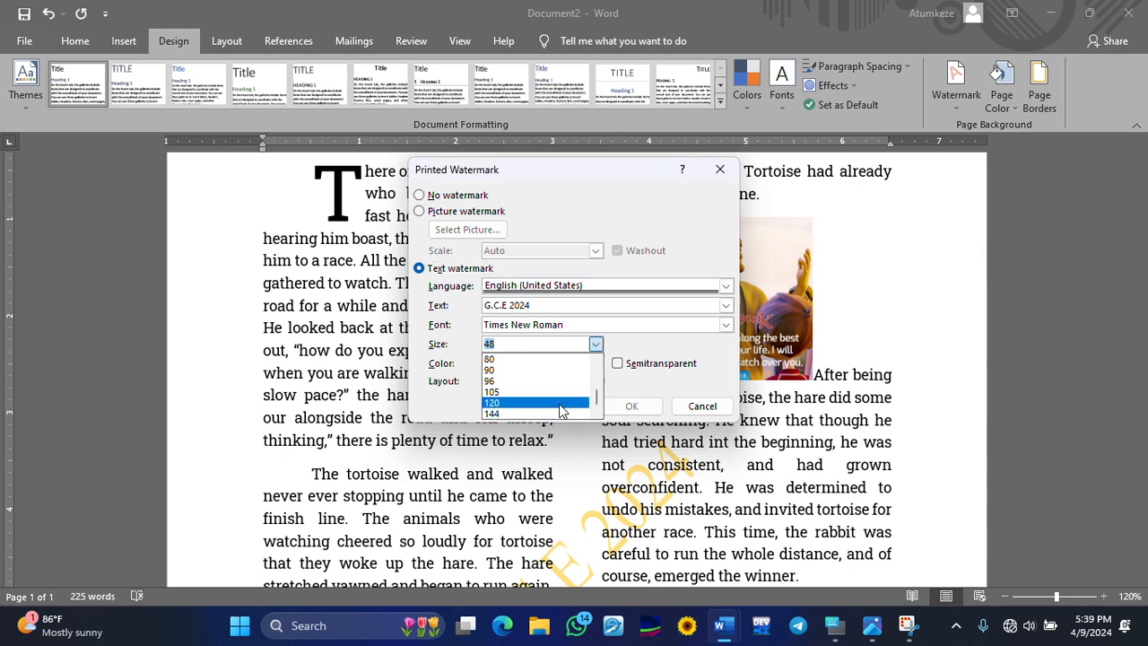
click(559, 404)
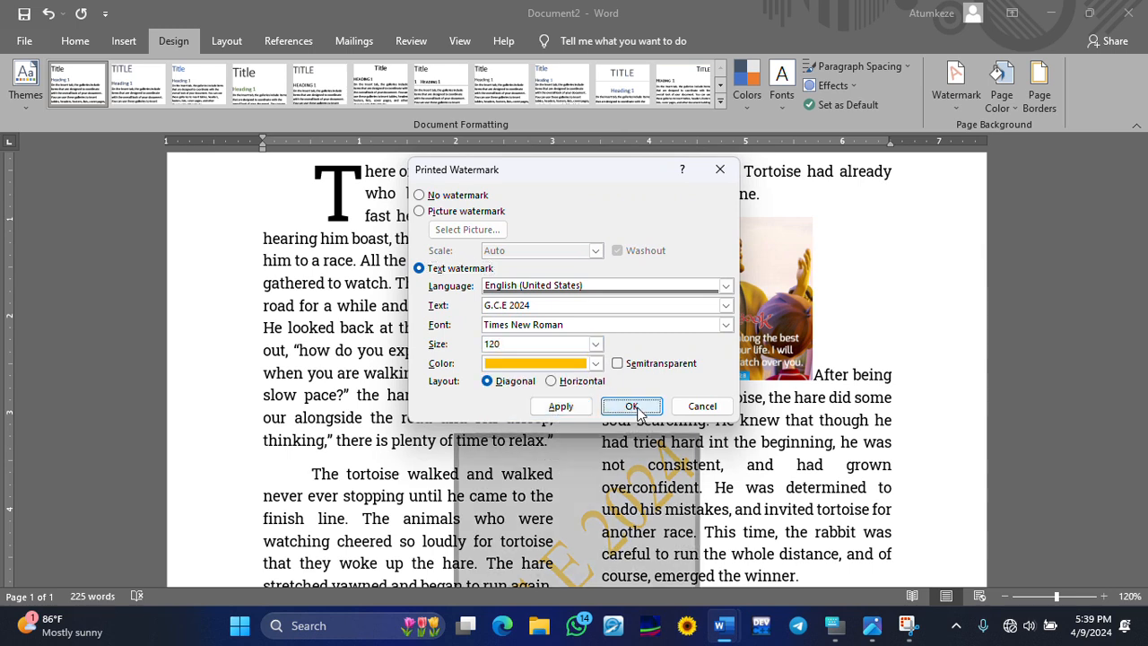
click(632, 407)
scroll(632, 408, down, 7)
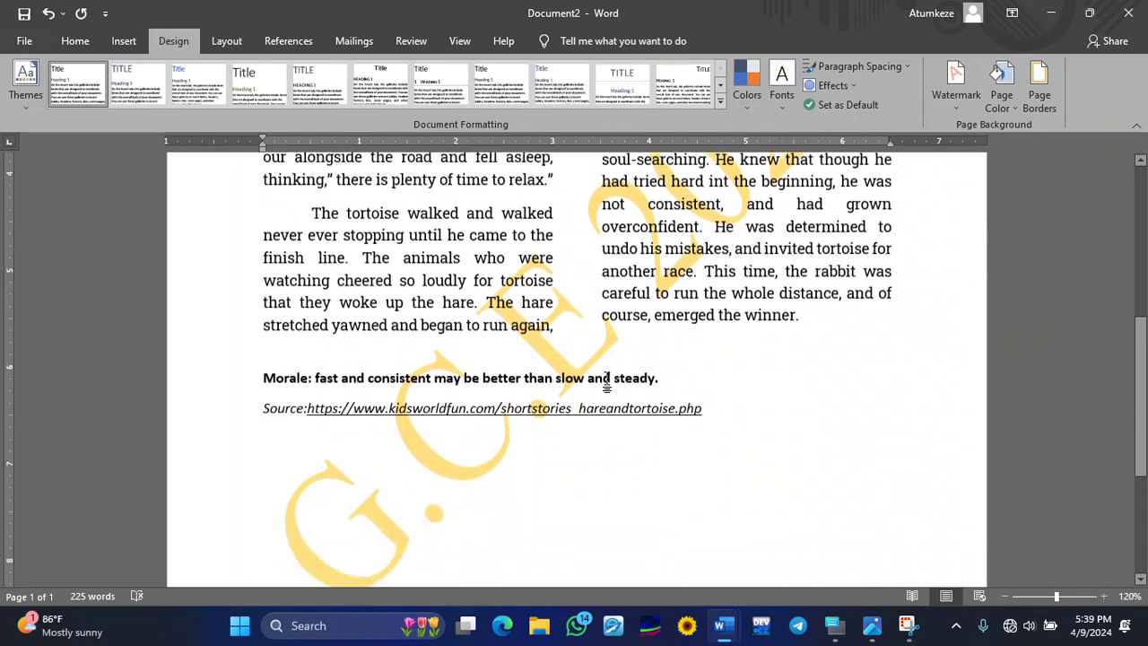
scroll(571, 463, up, 3)
scroll(571, 463, down, 3)
scroll(567, 466, up, 3)
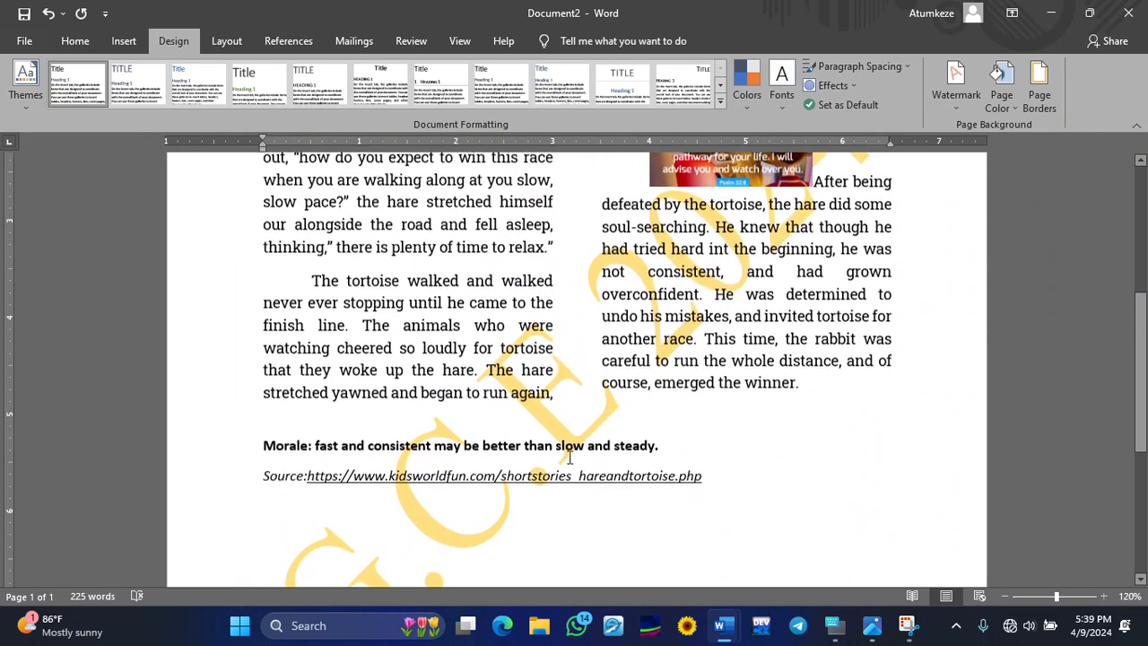
scroll(692, 308, up, 3)
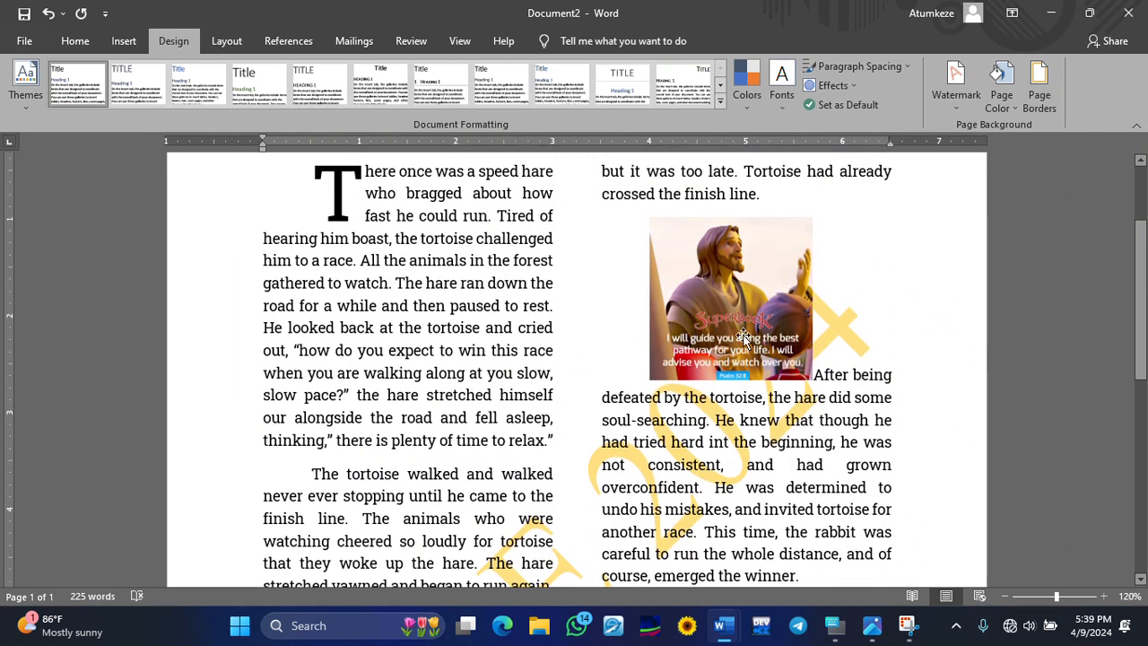
scroll(735, 337, down, 5)
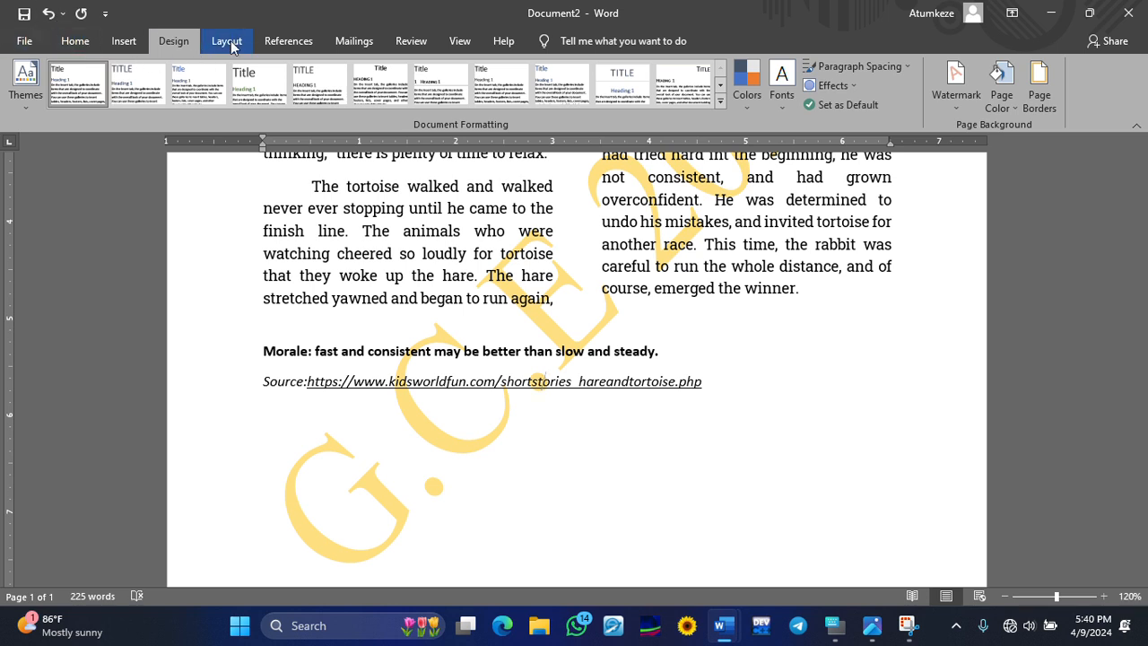
- Show the Layout tab's Margins list: Narrow, Moderate, Wide, Mirrored, with Normal applied
click(228, 43)
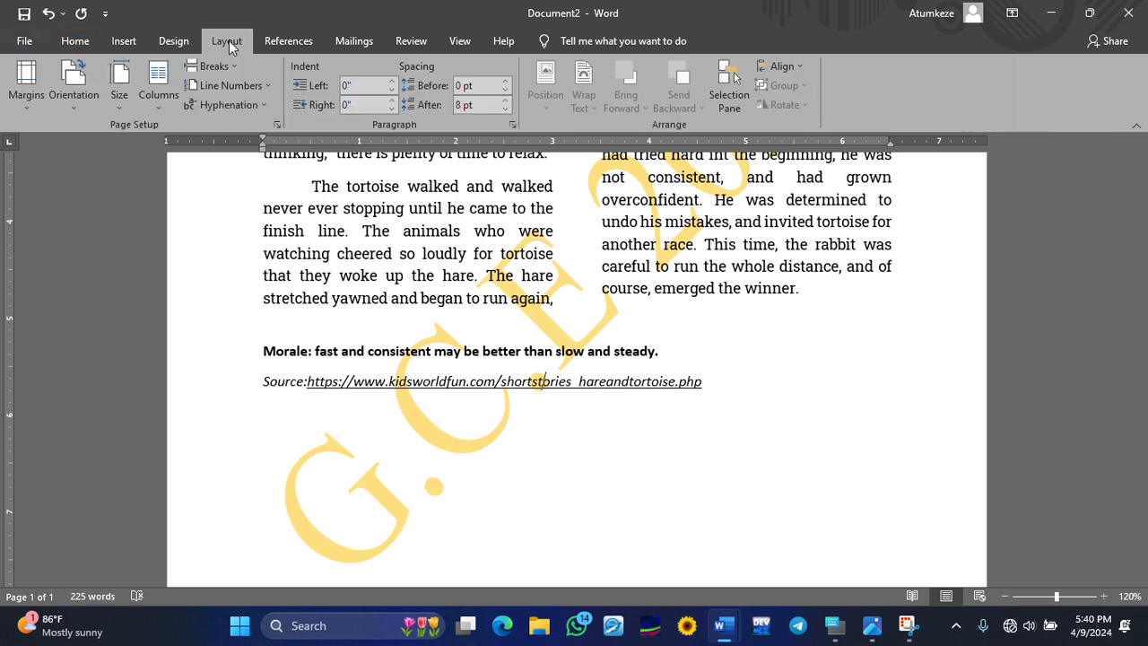
click(36, 117)
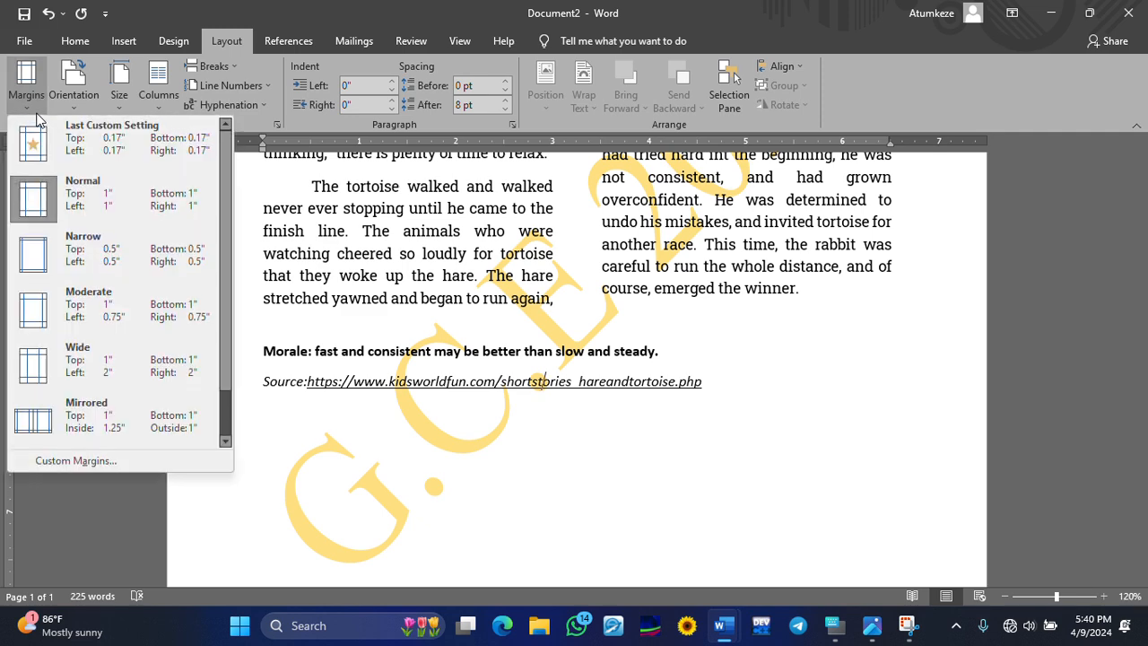
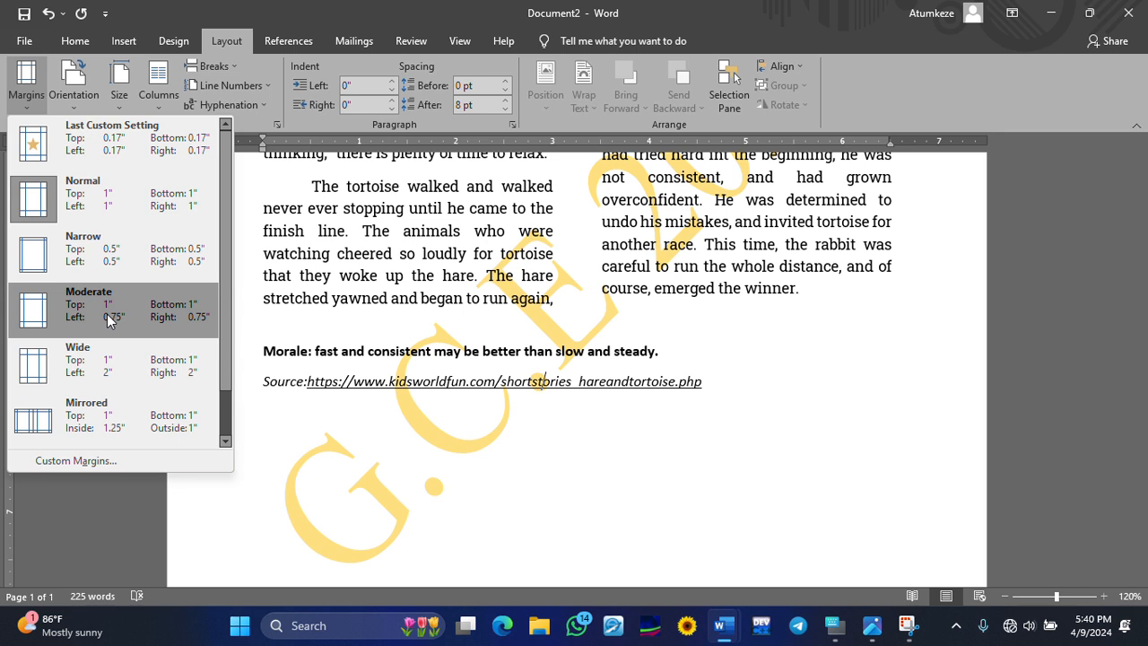
- Apply Moderate margins to the story page and scroll back to the top
click(107, 314)
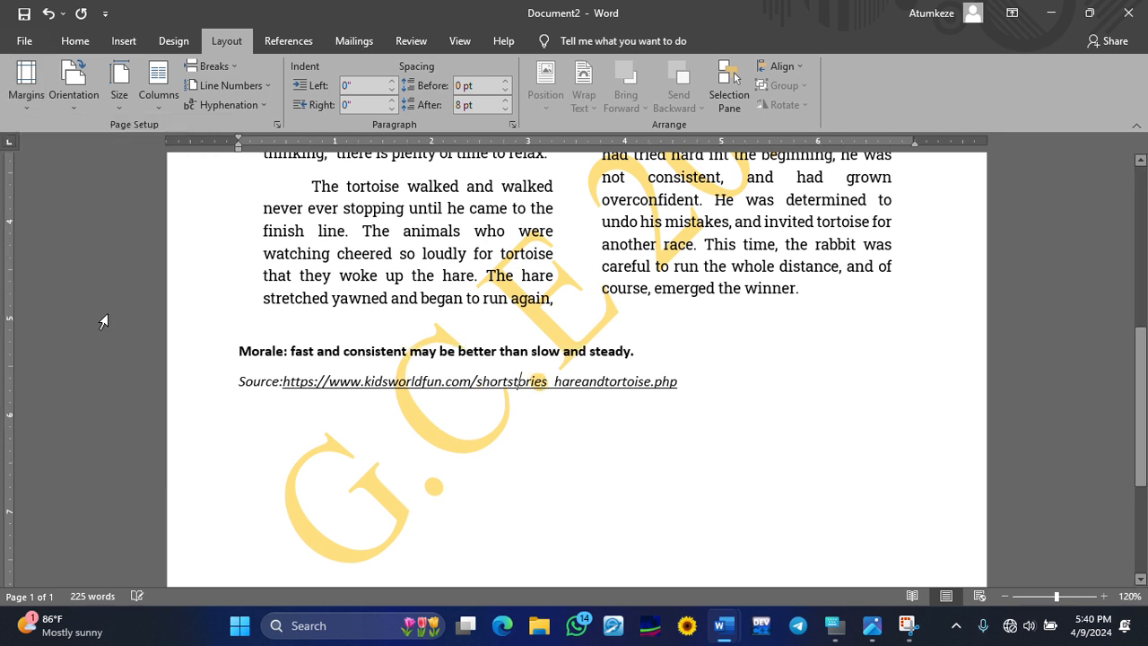
click(259, 253)
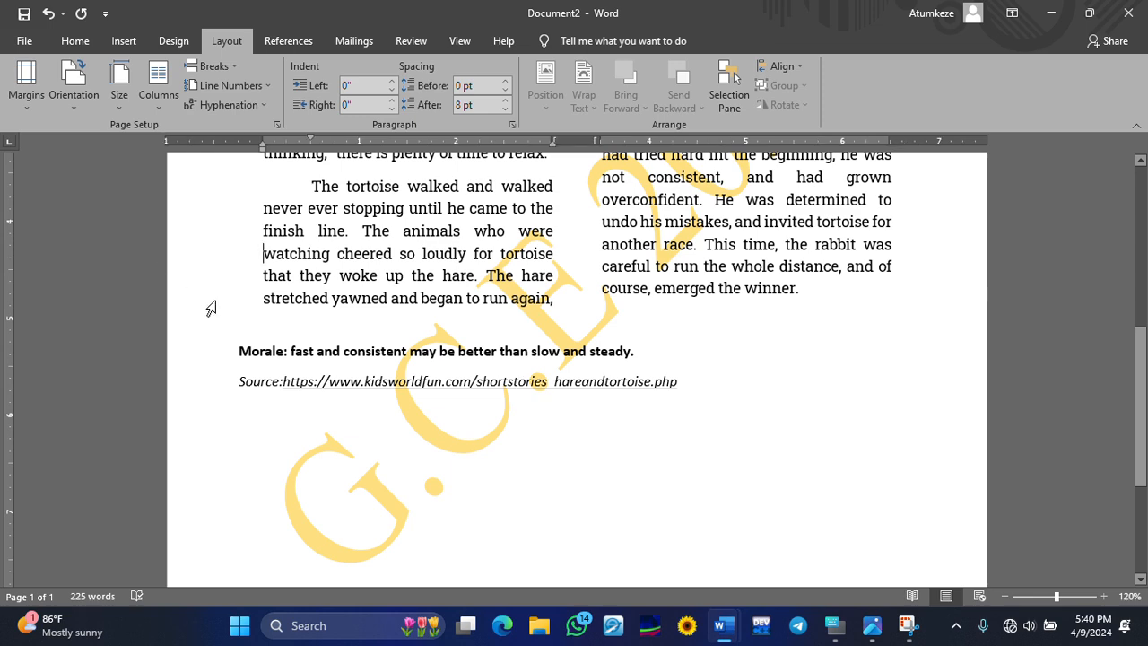
scroll(215, 309, up, 5)
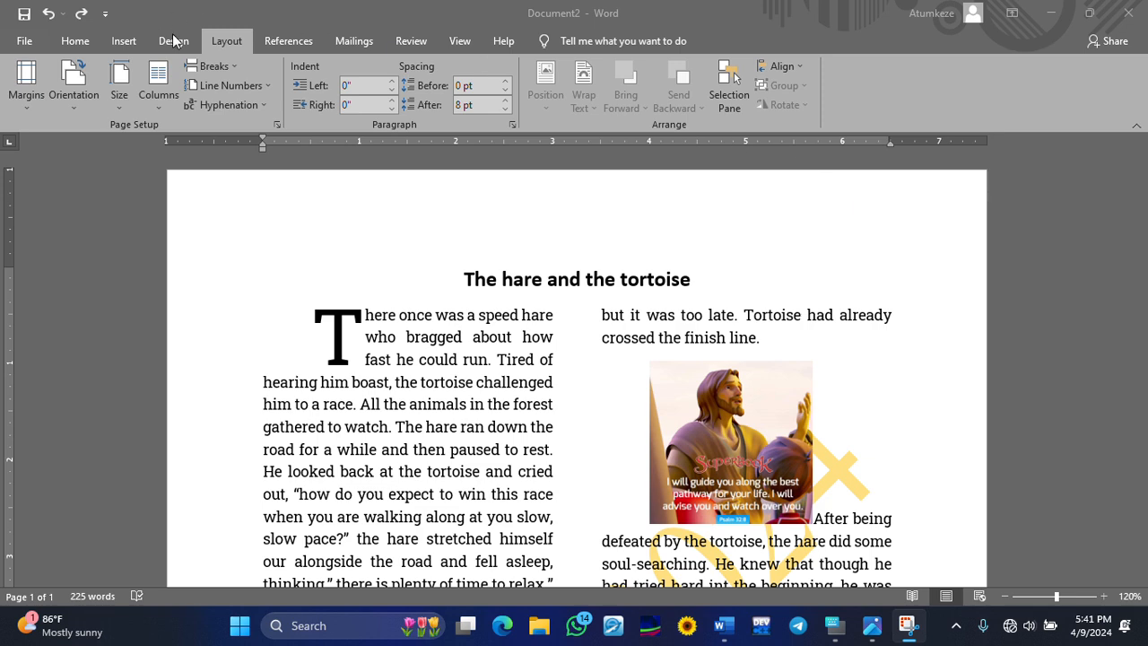
- Add an empty line above the title and insert a Simple Text Box
click(467, 274)
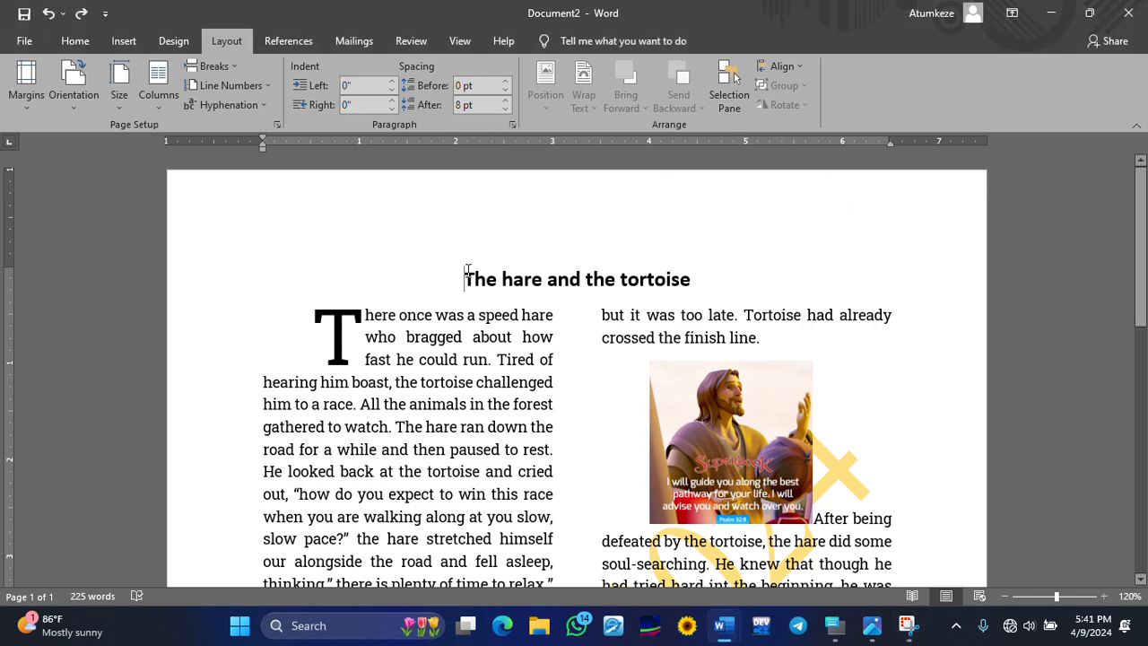
key(Return)
key(Return)
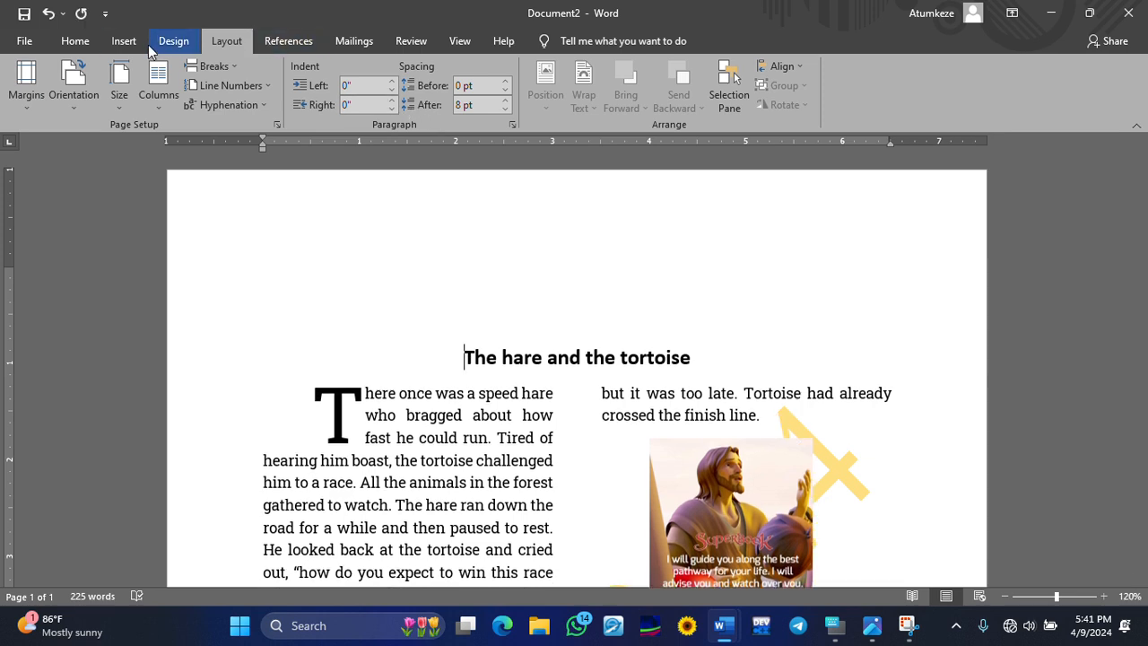
click(120, 45)
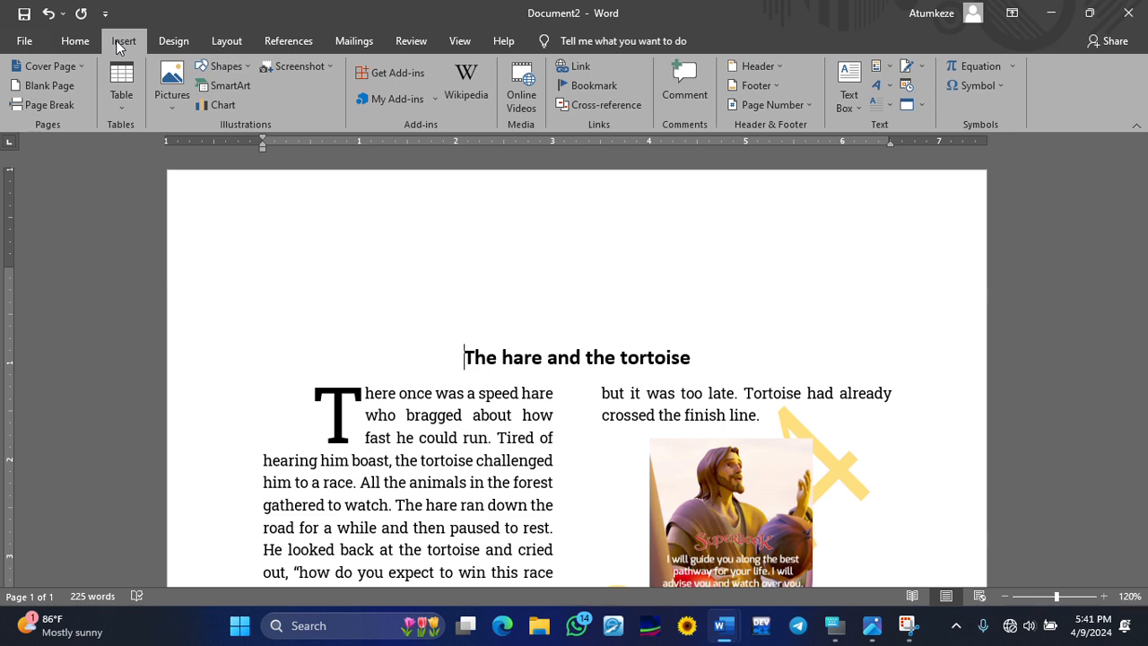
click(849, 91)
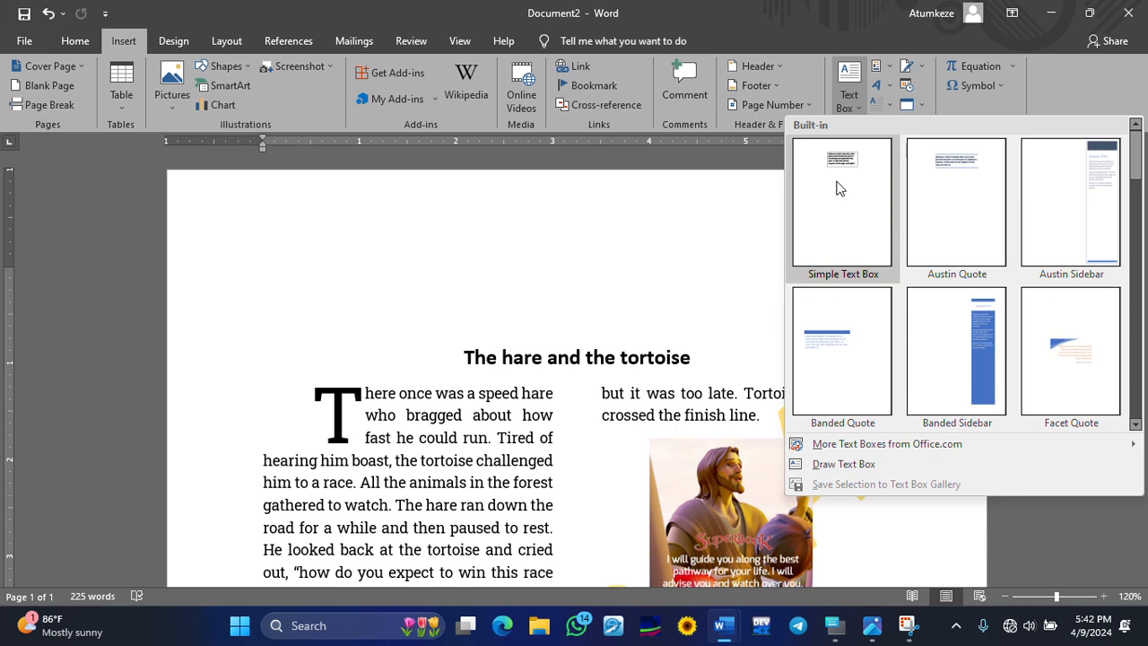
click(835, 187)
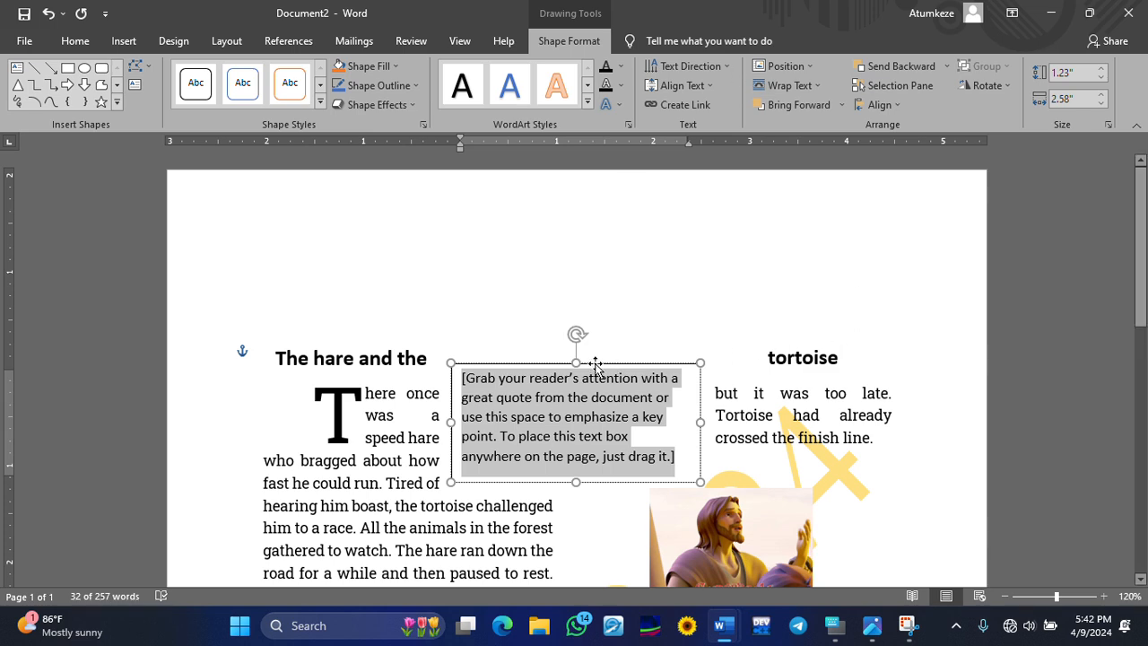
- Move the text box up and to the right, making it taller and narrower
drag(597, 365, 860, 124)
drag(816, 269, 798, 268)
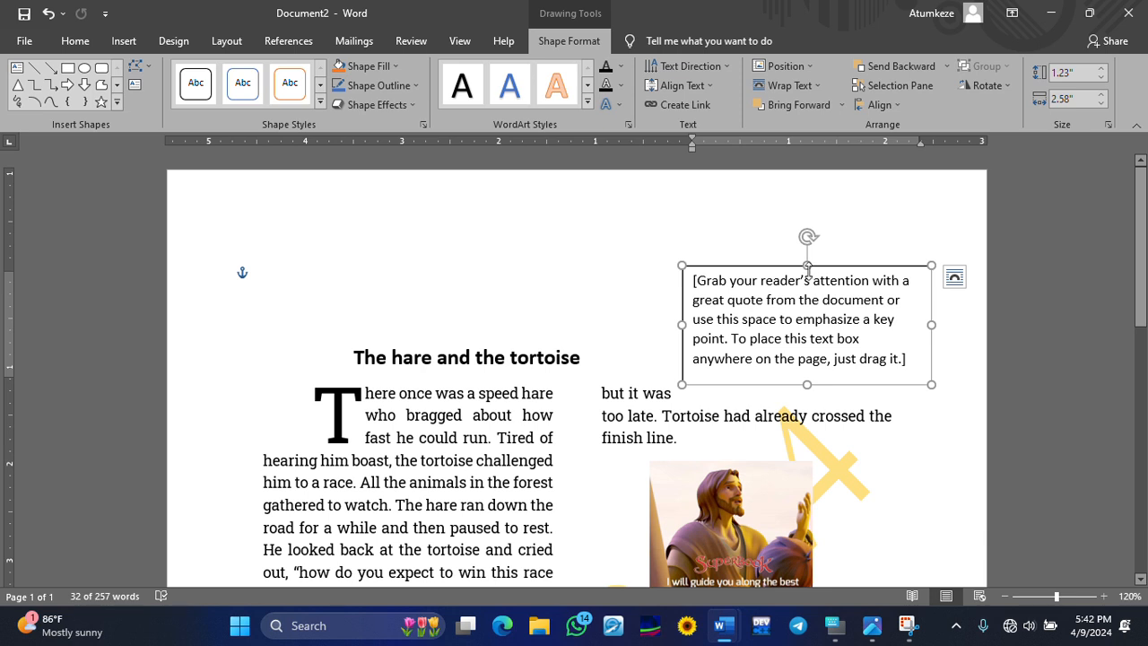
drag(807, 265, 807, 253)
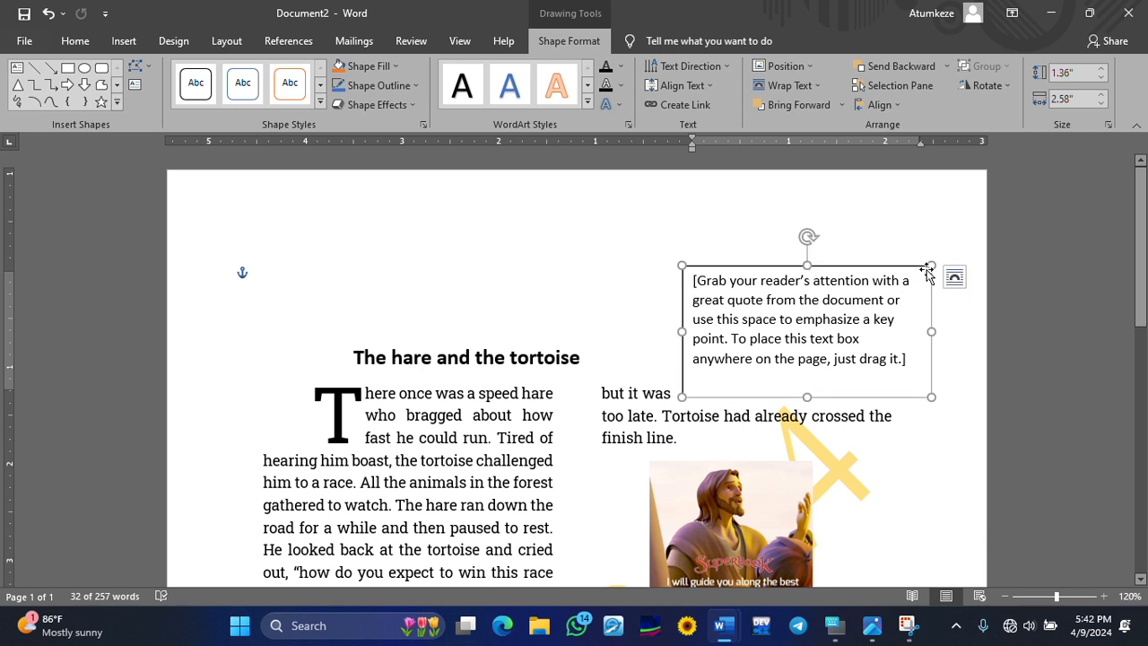
mouse_move(929, 264)
mouse_down()
mouse_move(914, 253)
mouse_move(919, 278)
mouse_up()
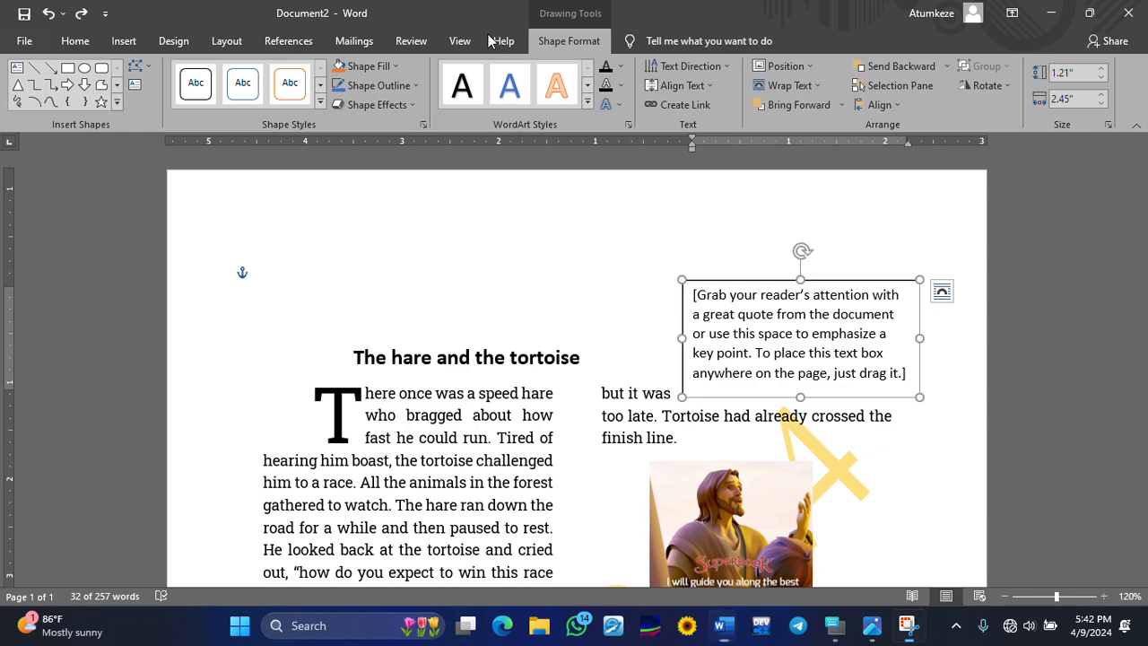
- Switch the page margins to Narrow
click(75, 41)
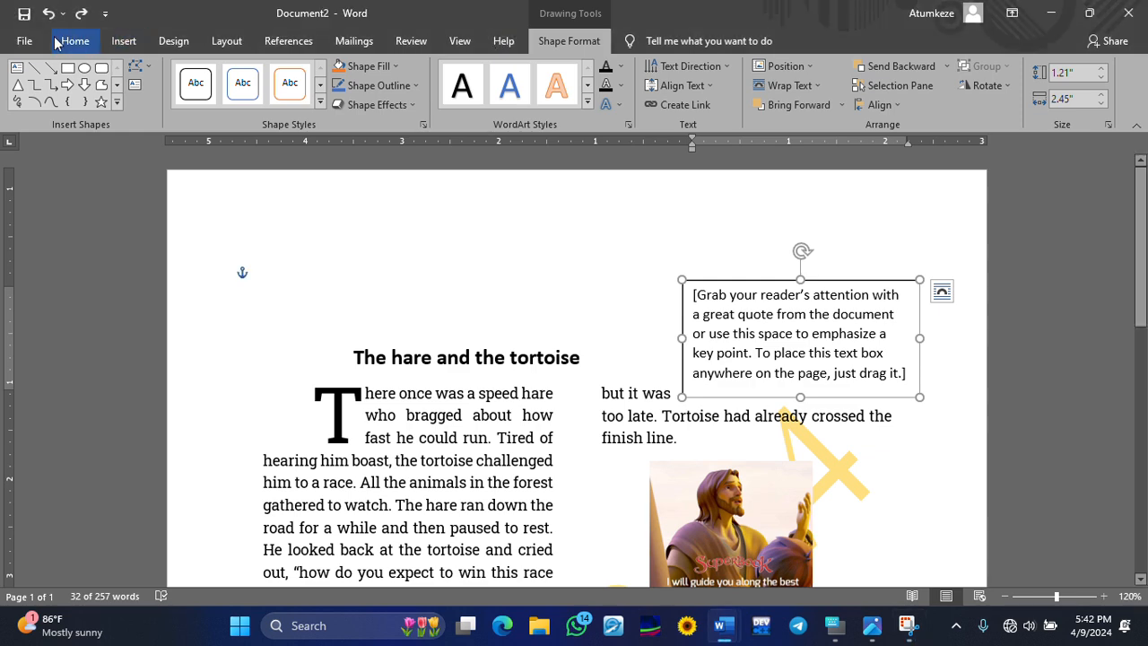
click(218, 47)
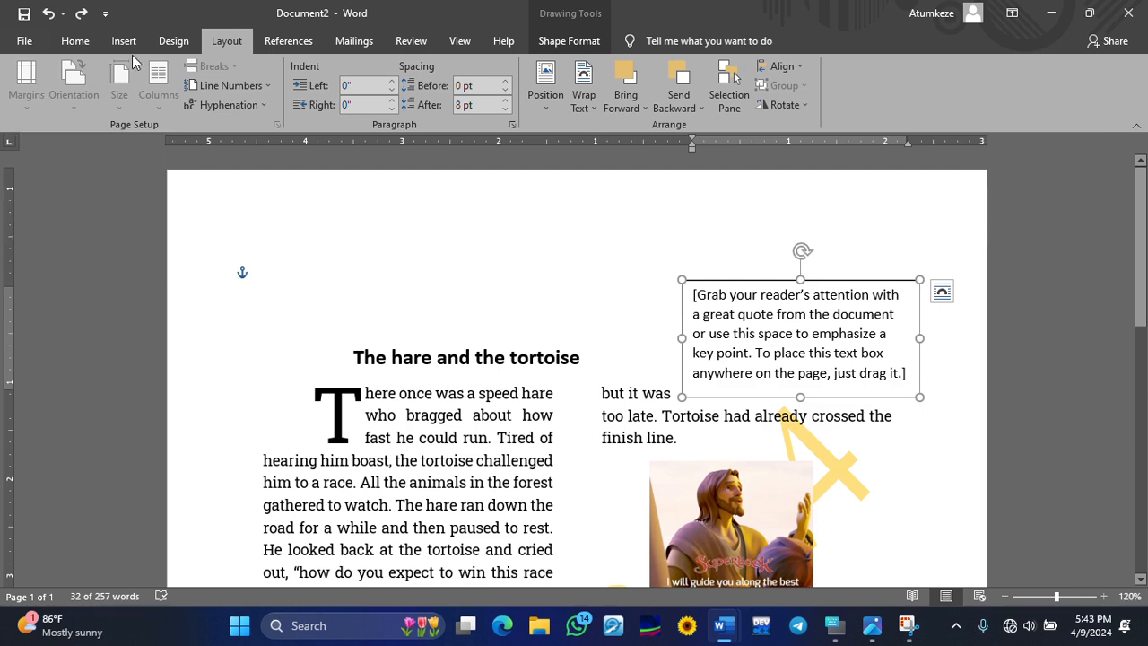
click(166, 47)
click(211, 41)
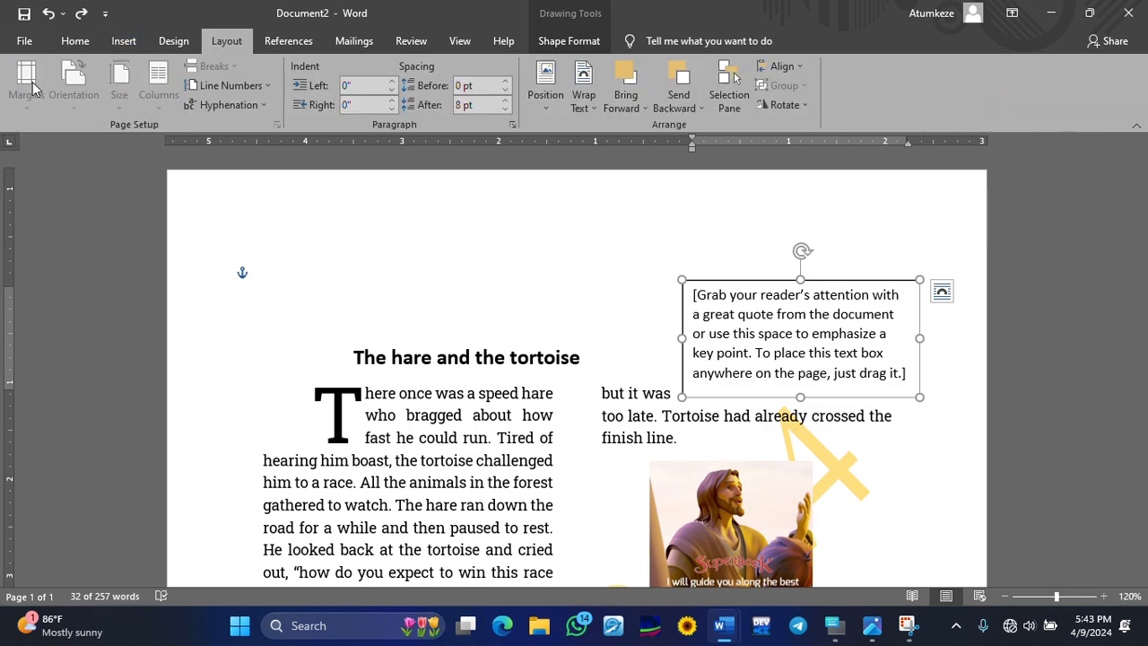
click(640, 195)
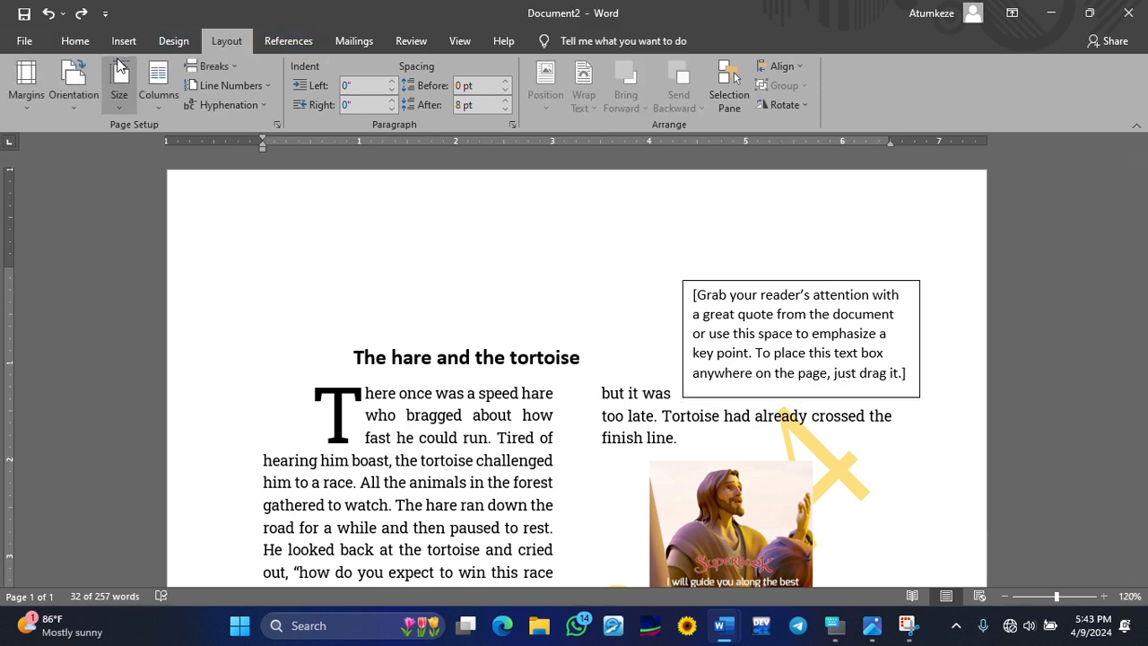
click(26, 82)
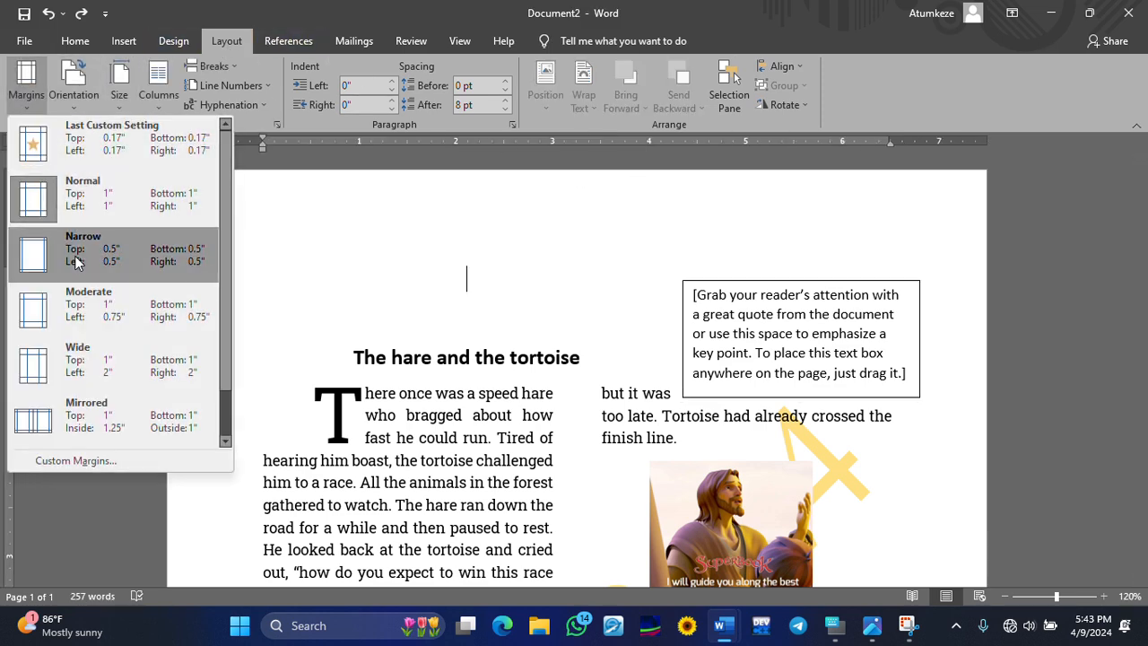
click(77, 255)
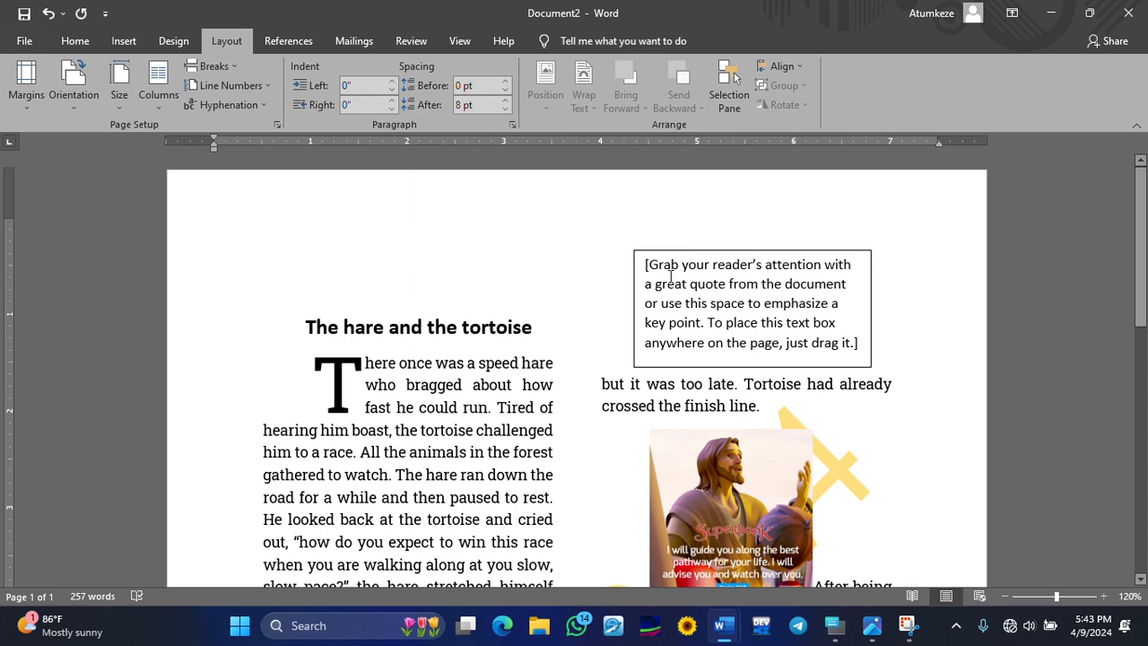
- Centre the text box above the pushed-down title and select its placeholder text
drag(640, 253, 665, 207)
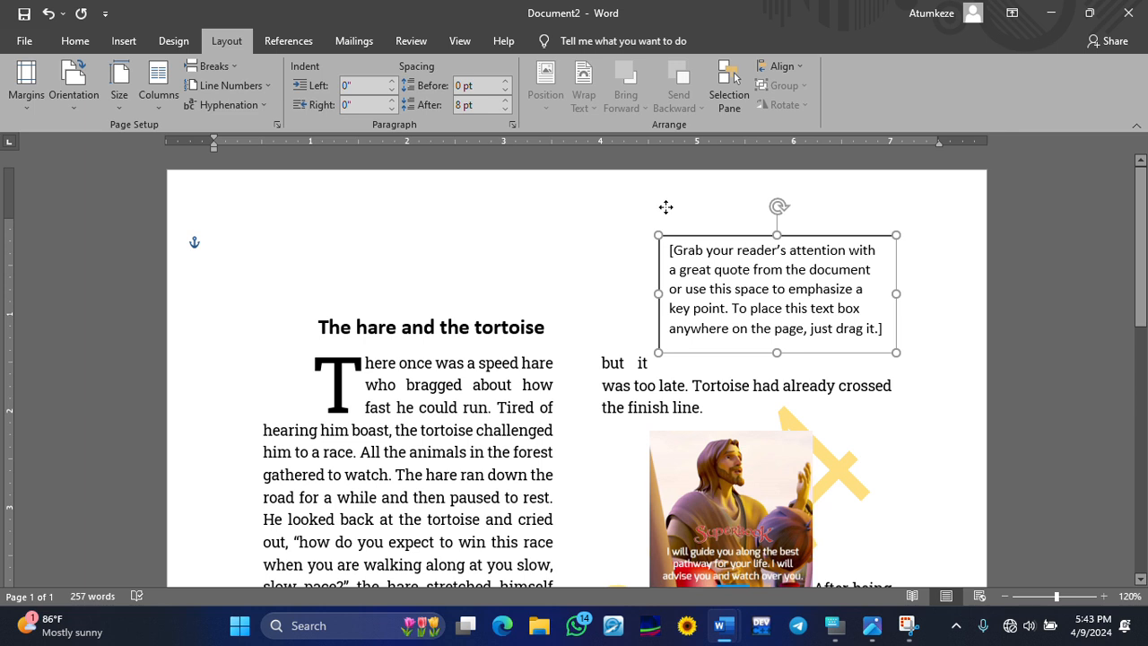
click(318, 320)
key(ctrl+e)
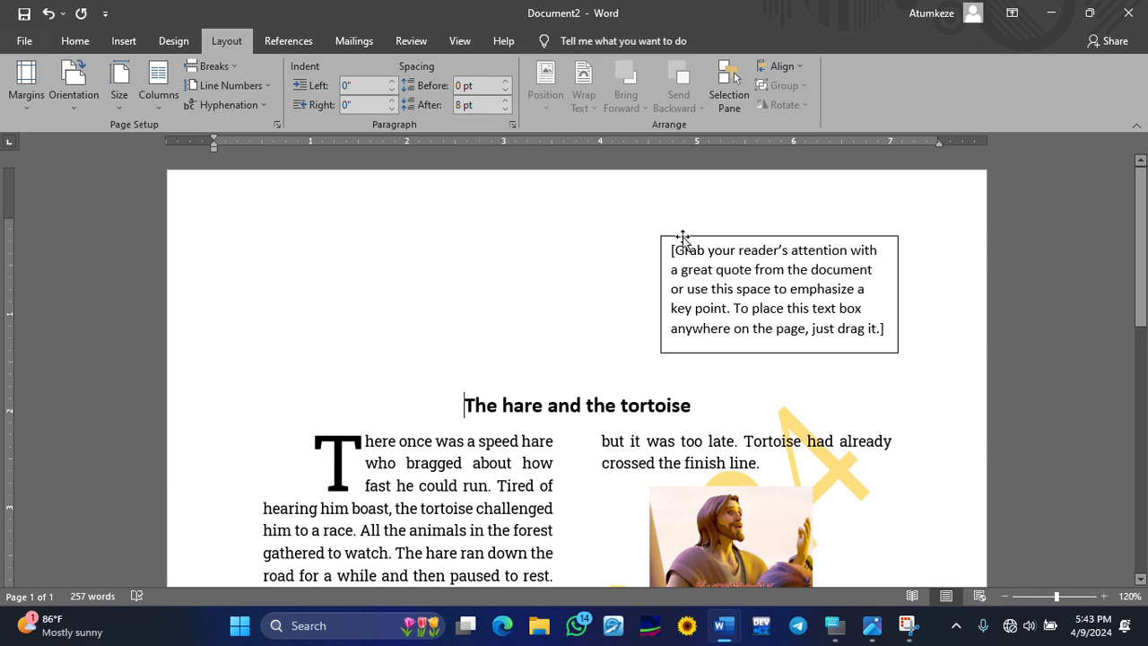
drag(681, 240, 536, 232)
click(923, 253)
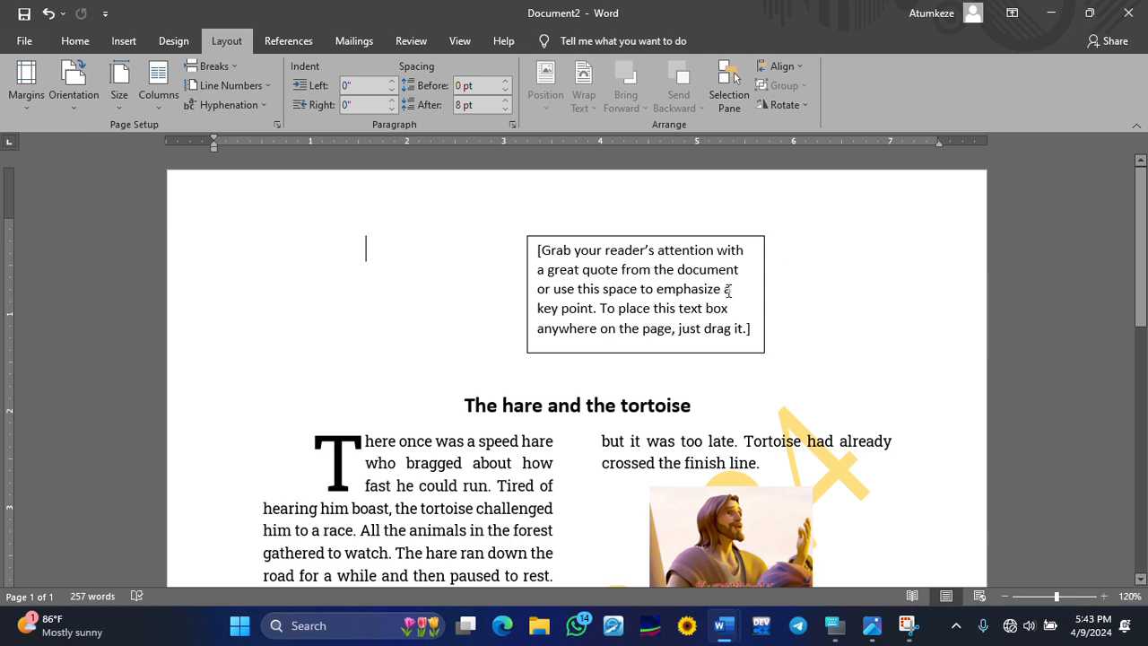
click(752, 329)
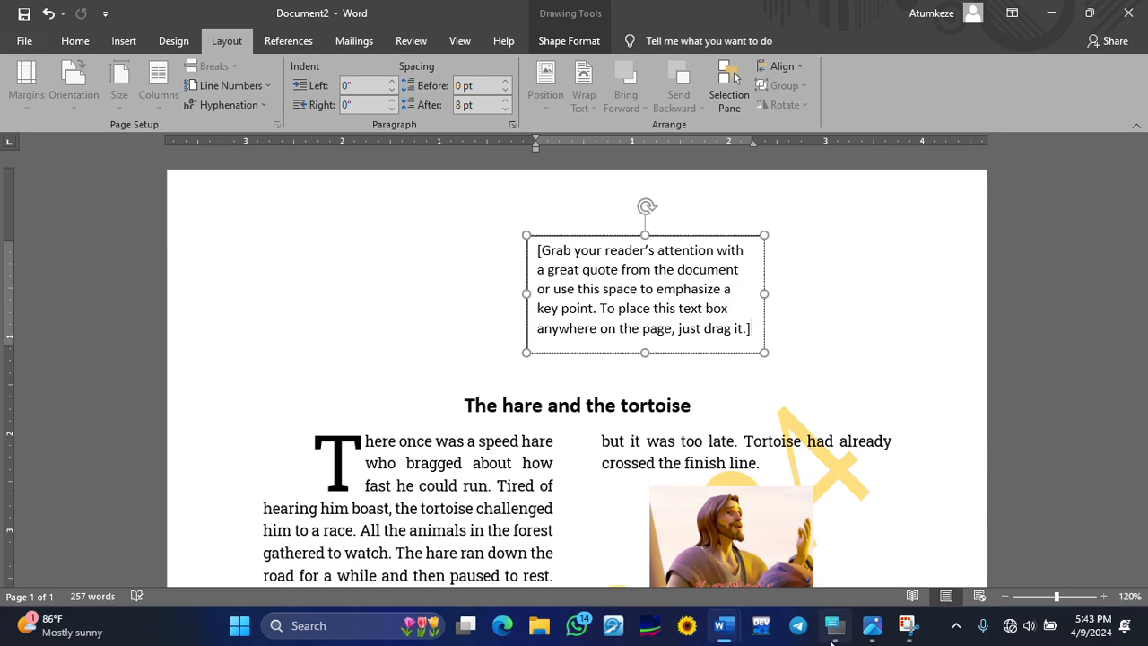
click(834, 626)
click(791, 478)
- Replace the placeholder text with the sender's full name
click(793, 477)
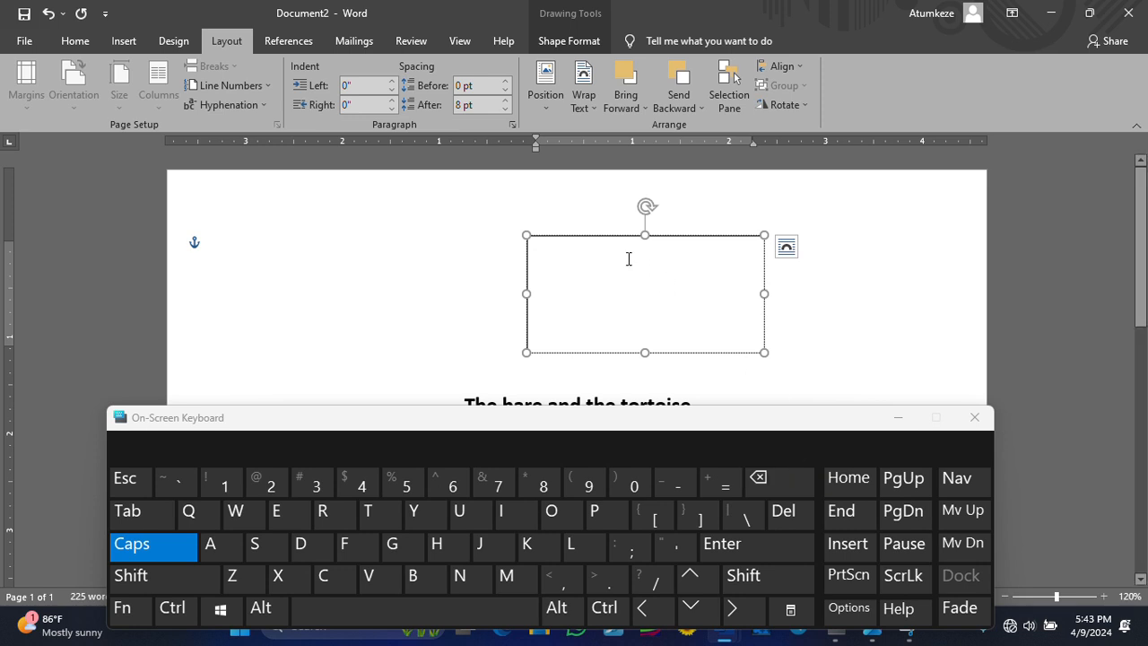
key(Caps_Lock)
text(j)
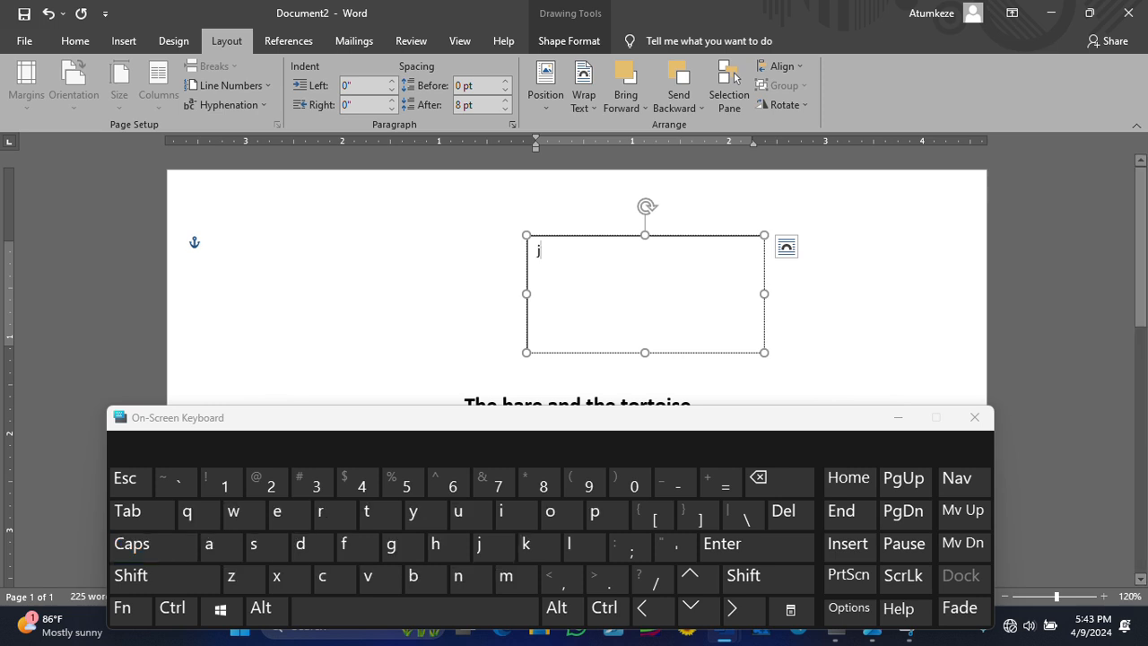
key(Caps_Lock)
key(BackSpace)
key(Caps_Lock)
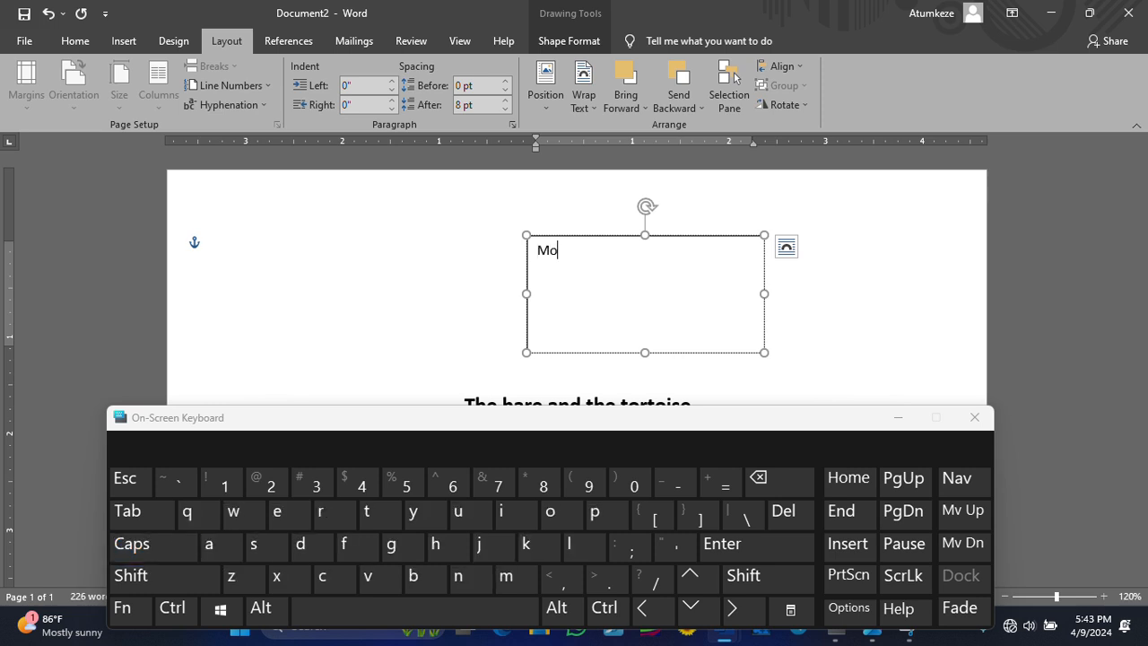
key(Return)
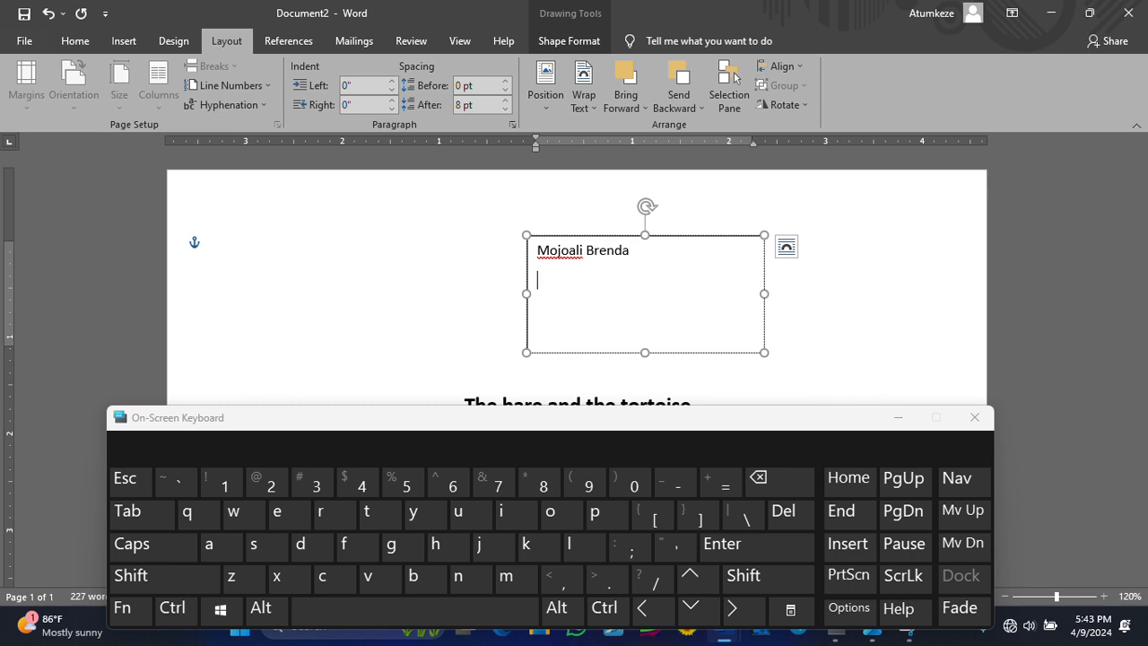
- Type the post office box line of the address
text(po)
key(BackSpace)
key(BackSpace)
key(Caps_Lock)
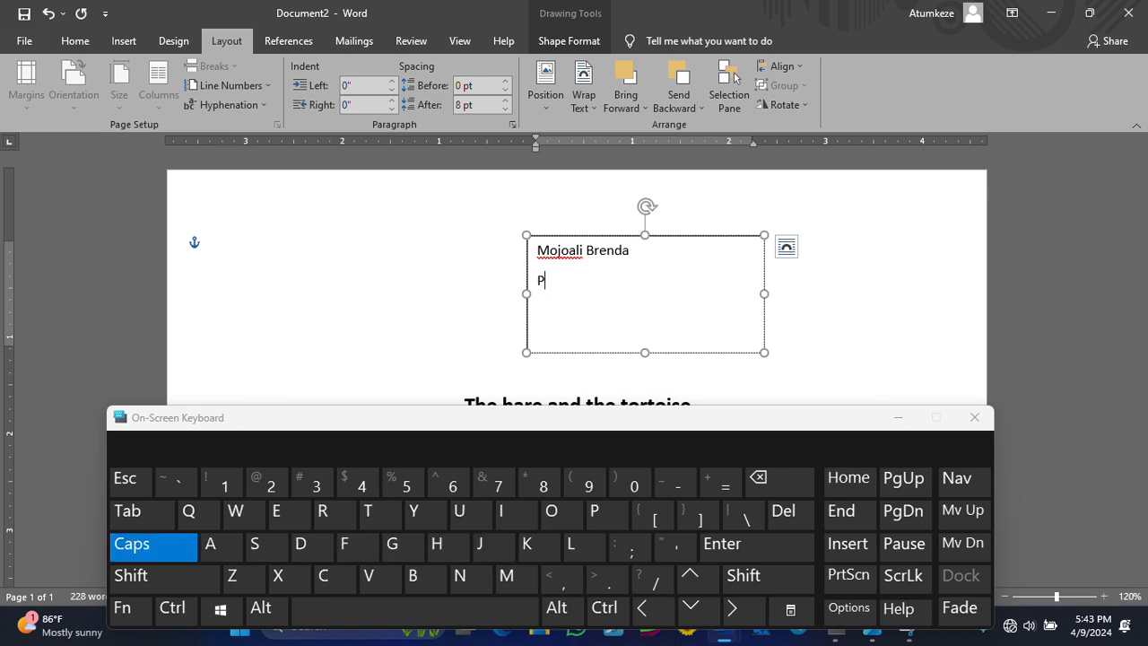
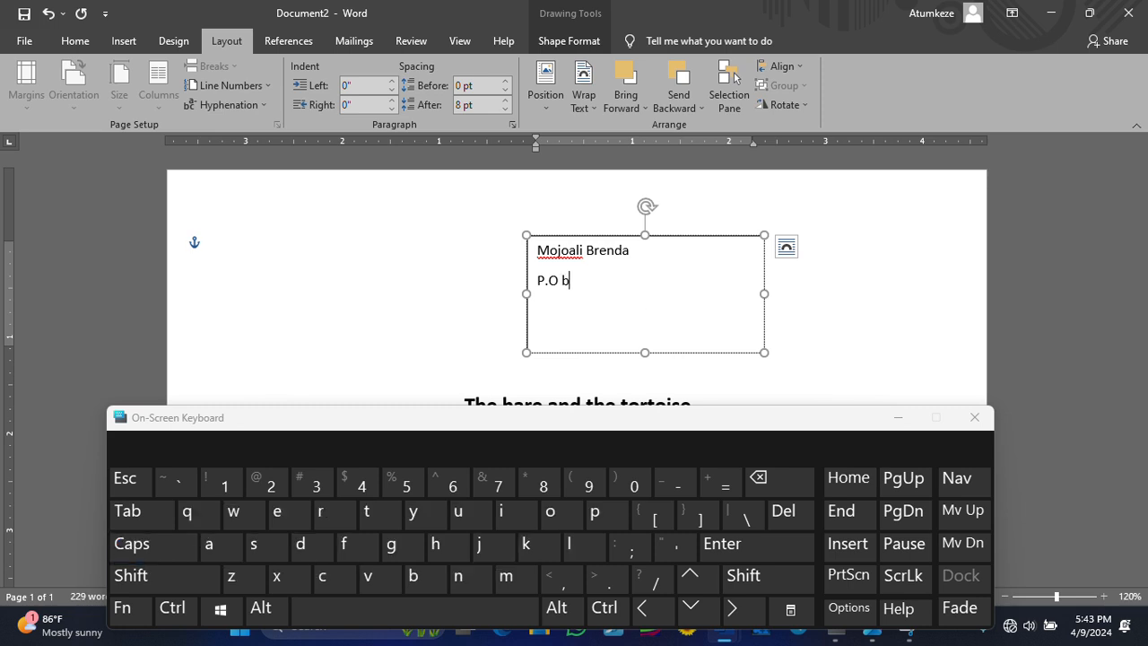
key(Caps_Lock)
key(Return)
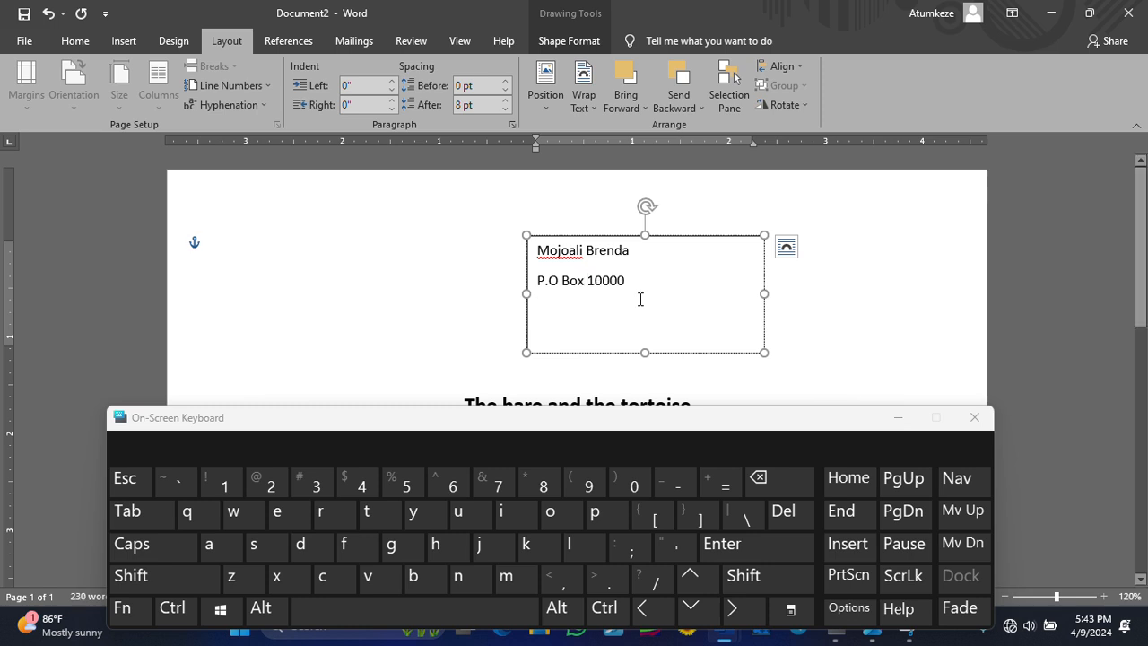
- Type the town line of the address, capitalising each word
key(Caps_Lock)
text(OLD)
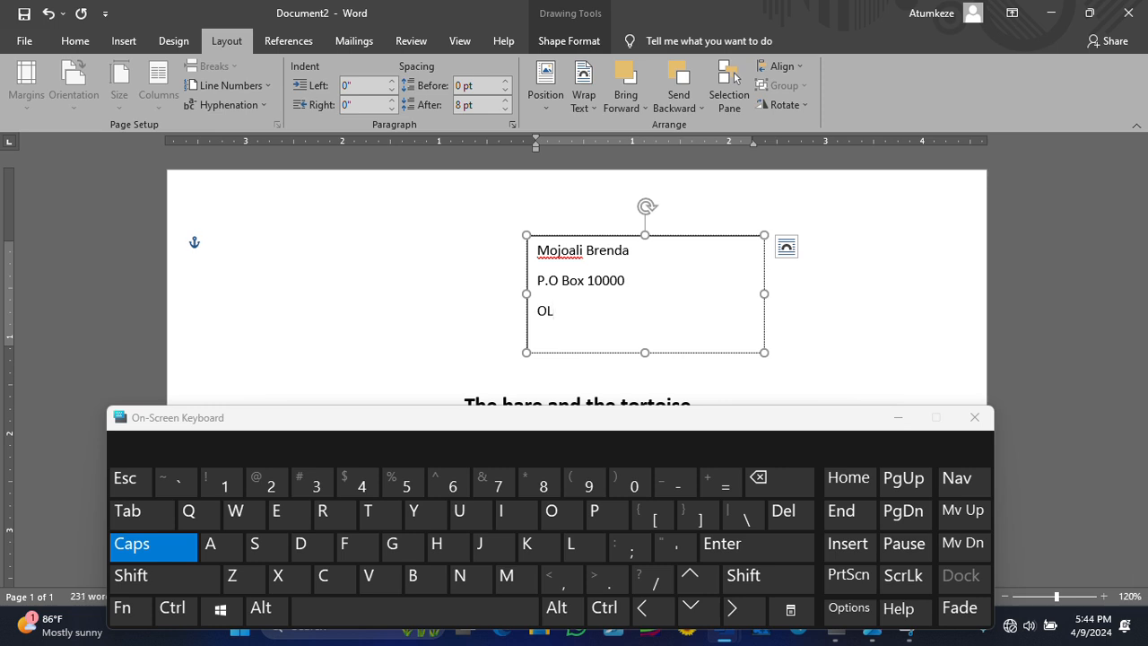
key(Caps_Lock)
key(BackSpace)
key(BackSpace)
text(ld)
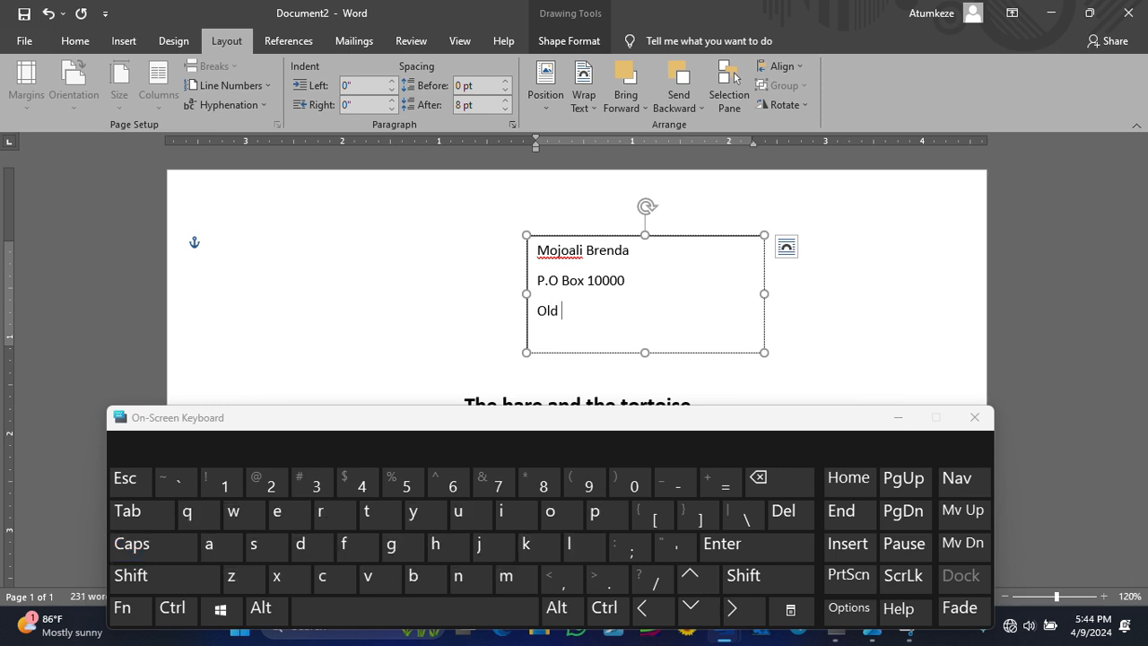
key(Caps_Lock)
text(T)
key(Caps_Lock)
text(own)
key(Caps_Lock)
text(L)
key(Caps_Lock)
text(imbe)
key(Return)
- Type the division line of the address
key(Caps_Lock)
text(Fa)
key(Caps_Lock)
text(lo)
key(BackSpace)
key(BackSpace)
text(a)
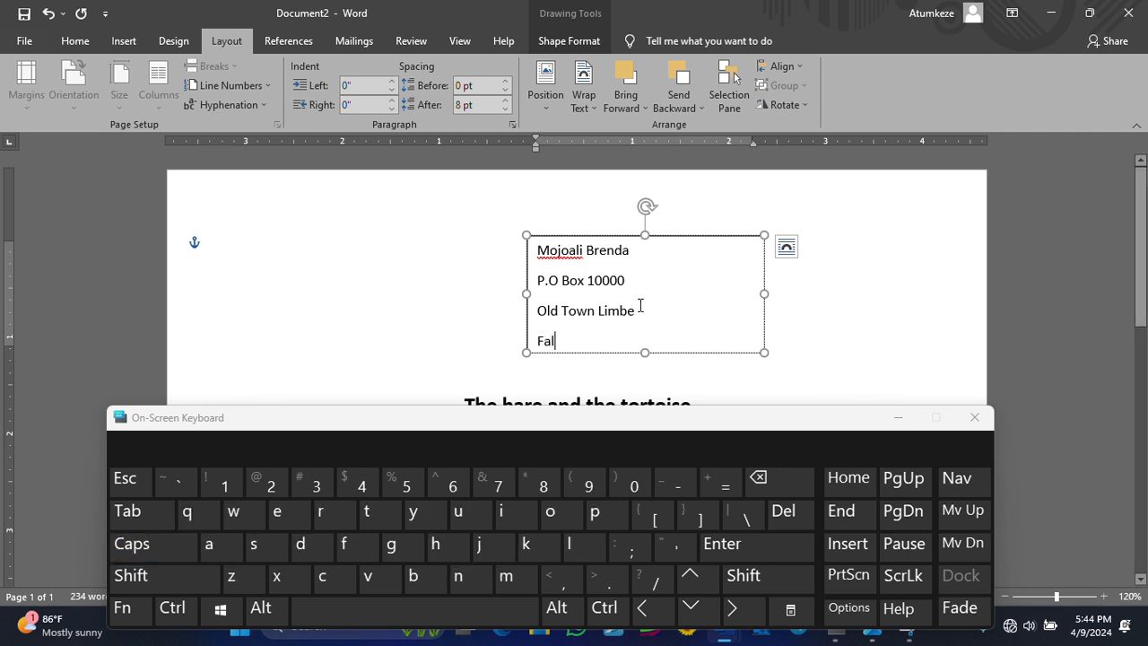
text(ko)
key(Caps_Lock)
text(D)
key(Caps_Lock)
text(ivision)
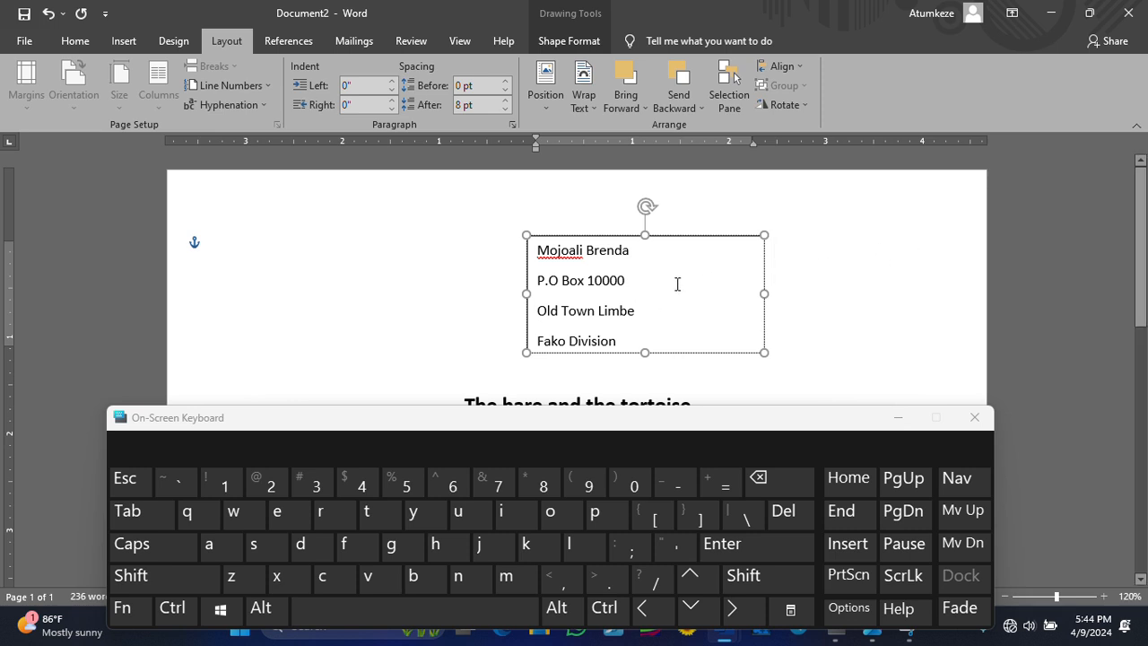
- Enlarge the box, add the region line, then make the box slightly taller
scroll(679, 280, down, 3)
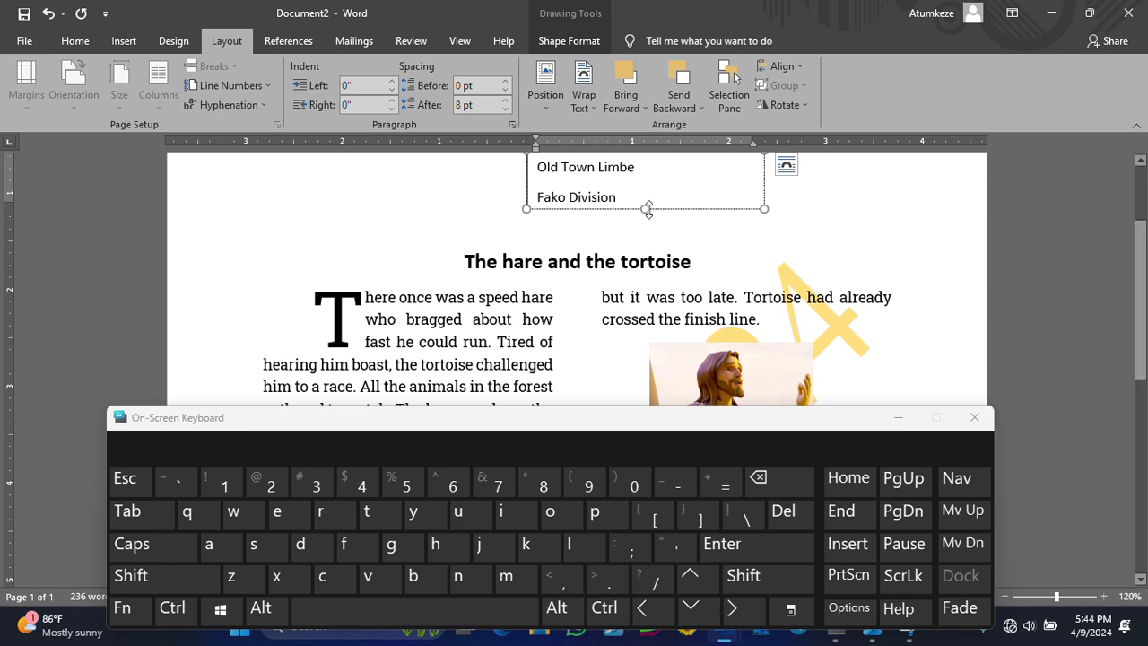
drag(647, 210, 642, 248)
scroll(642, 248, up, 1)
click(571, 282)
key(Return)
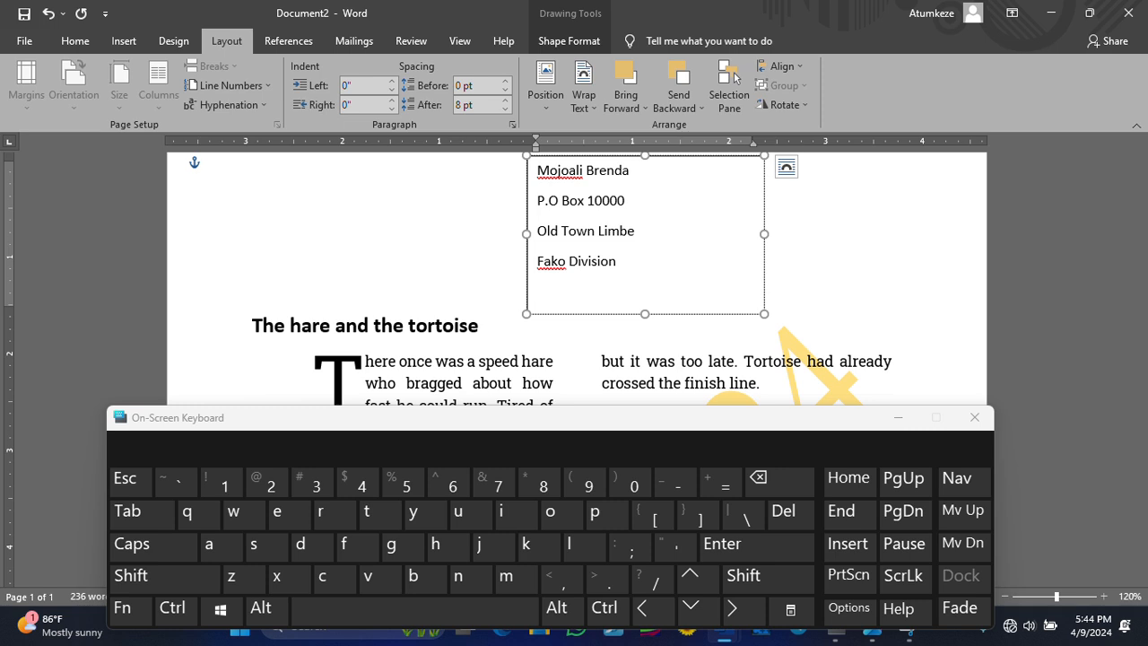
scroll(574, 269, up, 1)
key(Caps_Lock)
text(SW)
key(BackSpace)
text(W T)
key(Caps_Lock)
key(Caps_Lock)
key(BackSpace)
text(R)
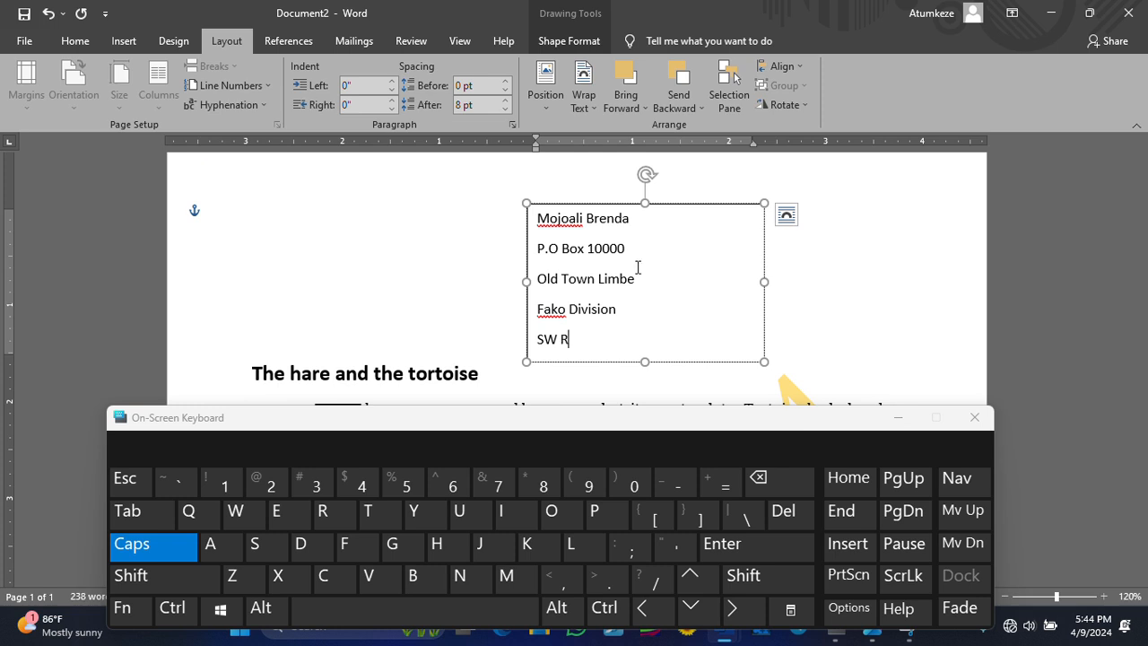
key(Caps_Lock)
text(egion)
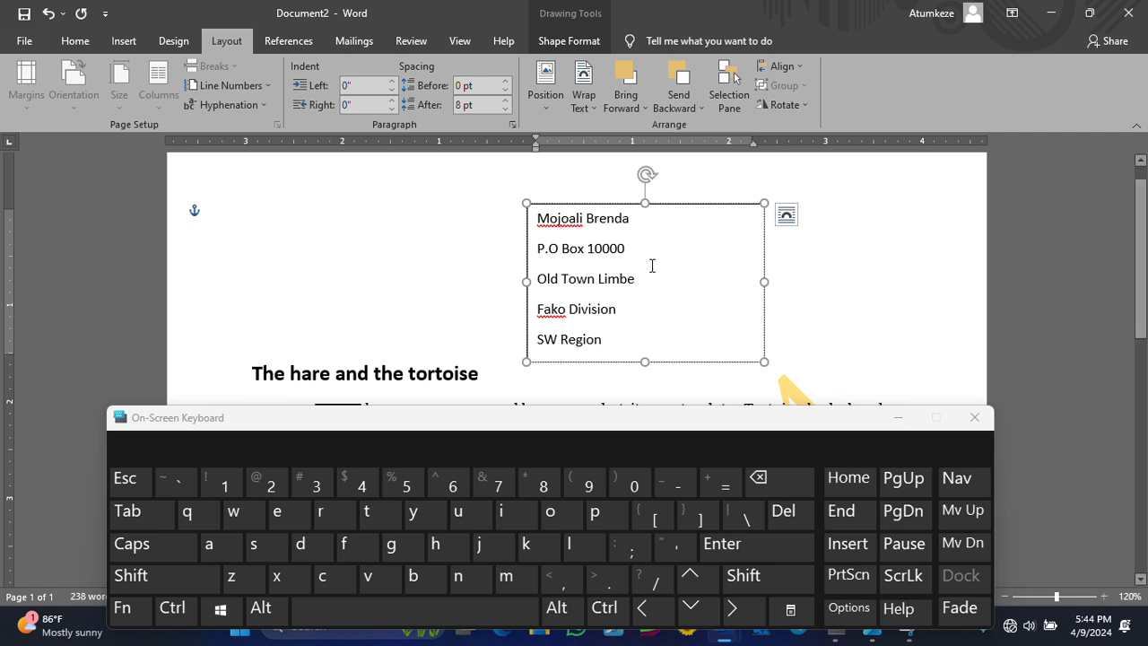
drag(645, 362, 642, 386)
- Start a new line under the region and type the day '20th'
key(Return)
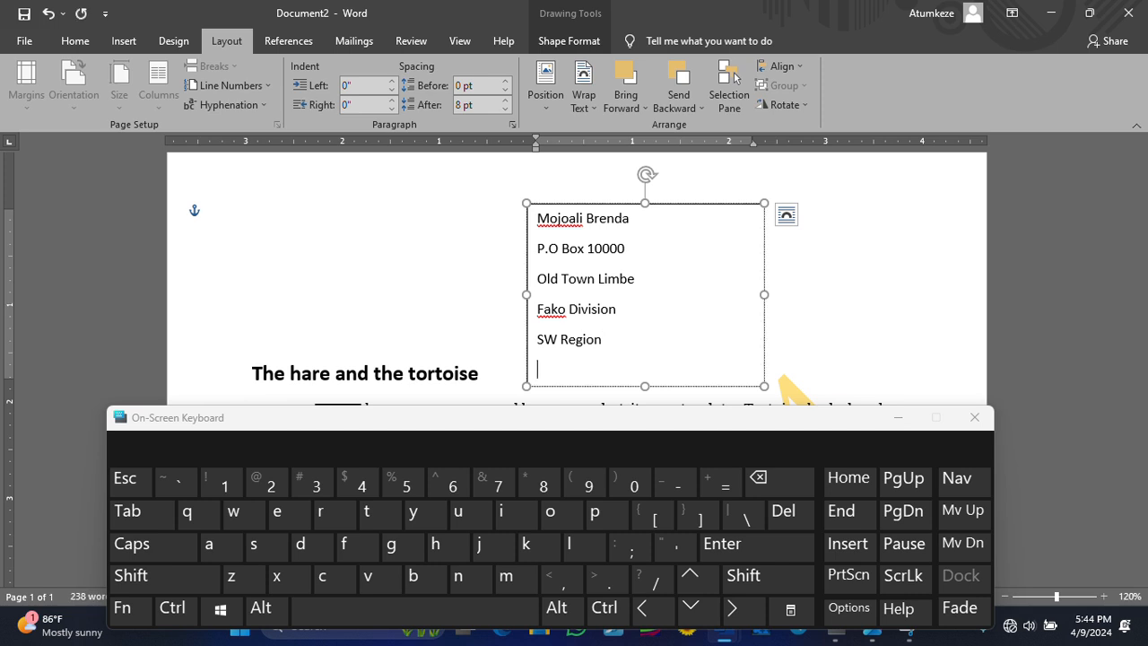
text(20th)
key(BackSpace)
key(BackSpace)
key(BackSpace)
key(BackSpace)
text(0)
click(505, 610)
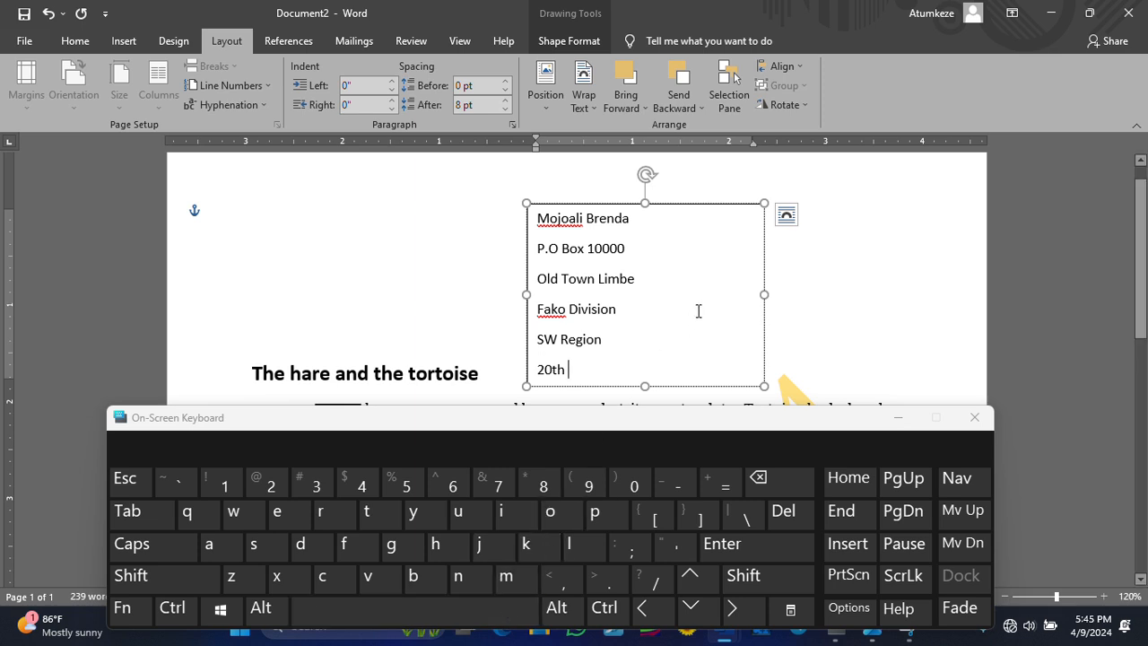
key(BackSpace)
key(BackSpace)
key(BackSpace)
key(BackSpace)
key(BackSpace)
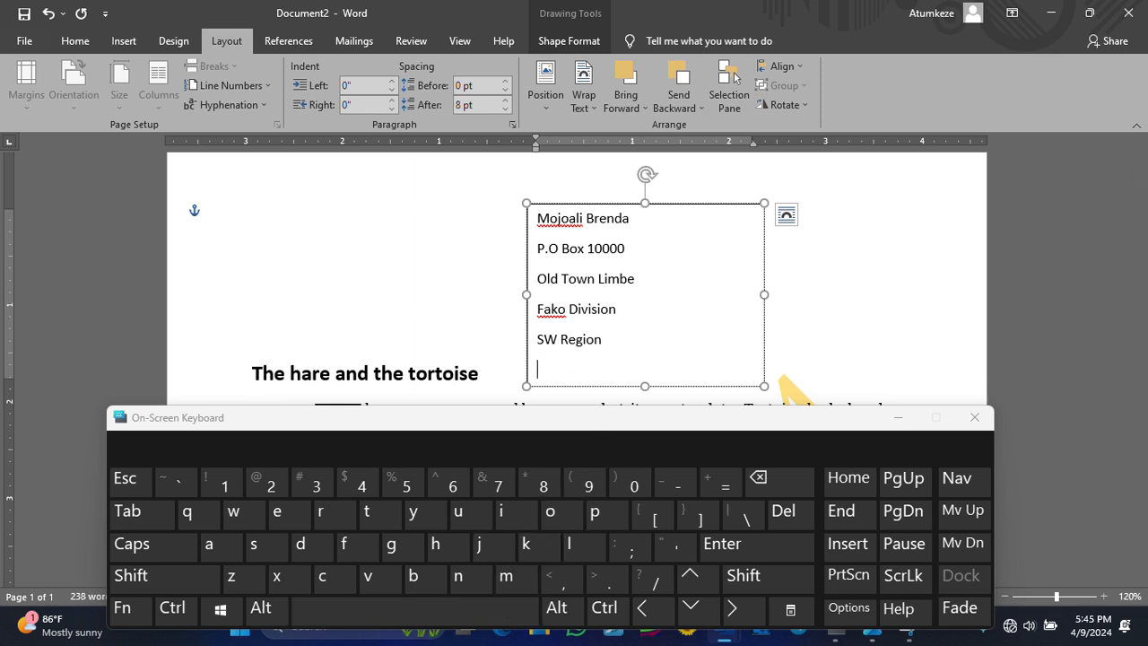
text(20th)
click(516, 611)
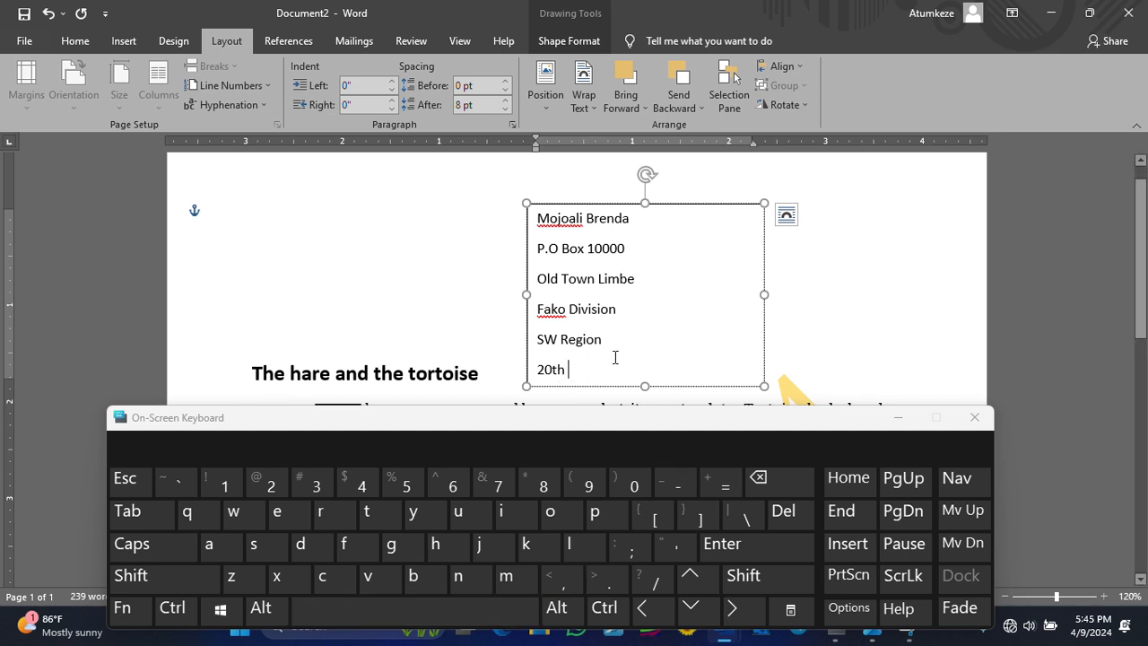
key(BackSpace)
key(BackSpace)
key(BackSpace)
key(BackSpace)
key(BackSpace)
key(BackSpace)
key(BackSpace)
text(n)
key(Return)
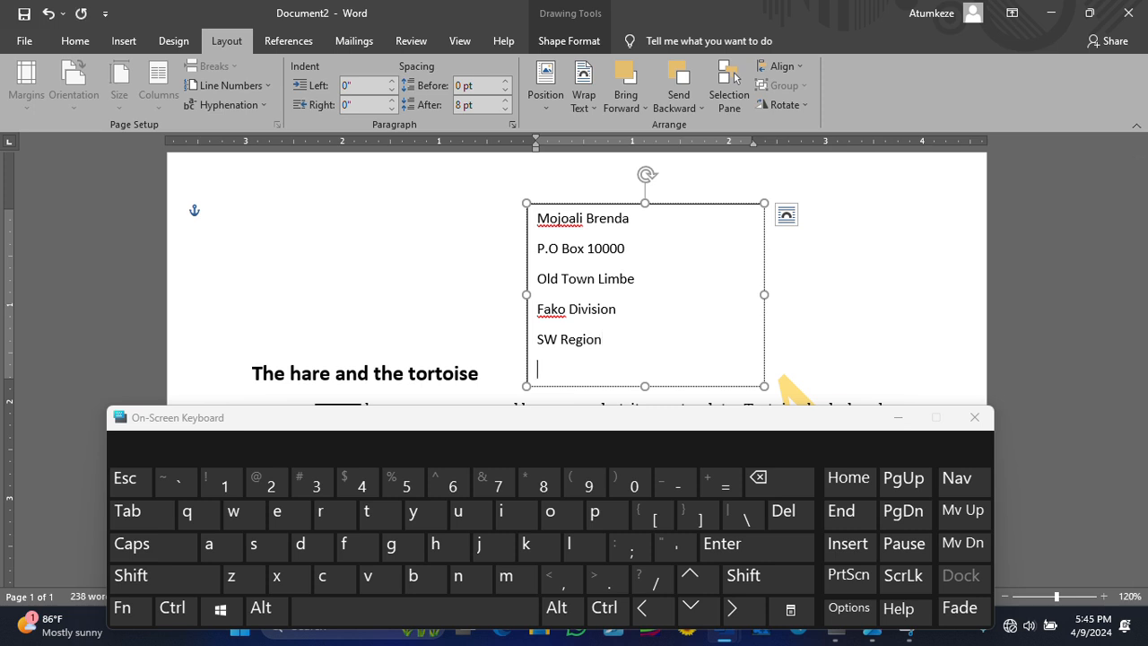
text(20)
key(BackSpace)
key(BackSpace)
key(BackSpace)
key(BackSpace)
text(0th)
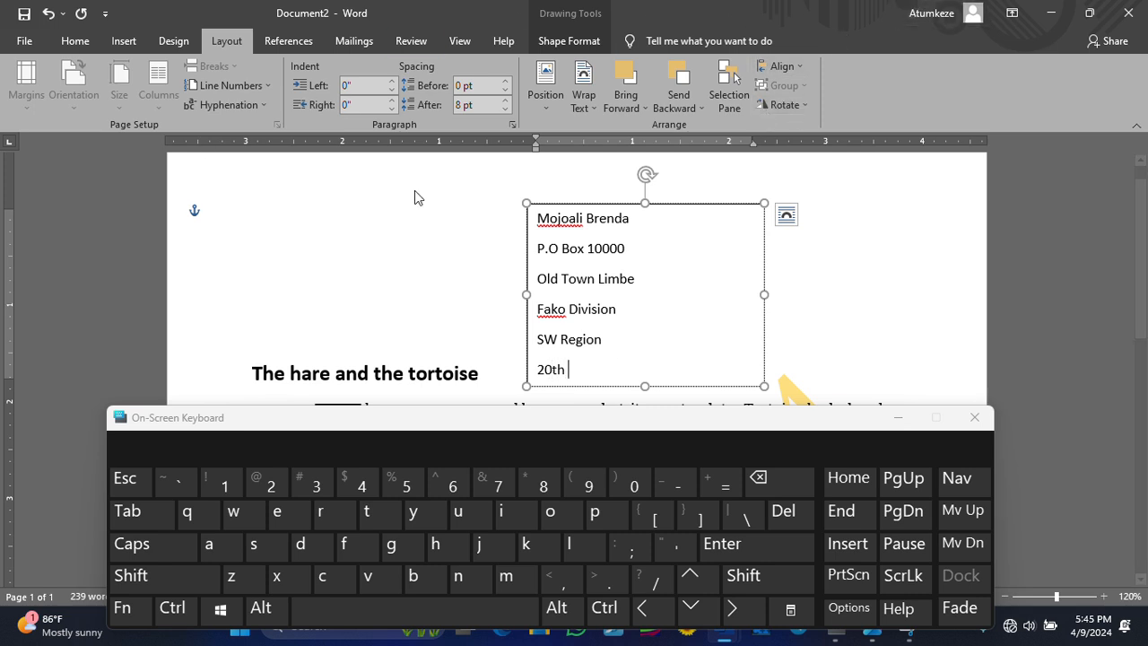
- Make 'th' superscript, then type 'june 2015' in normal text
drag(568, 374, 554, 374)
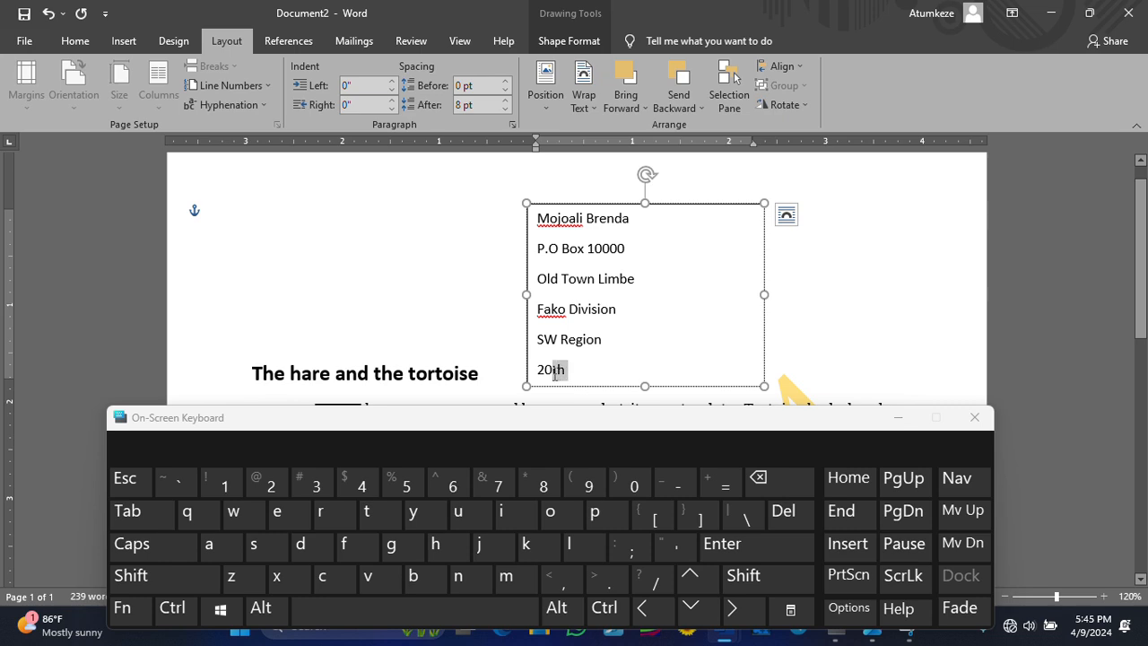
click(95, 44)
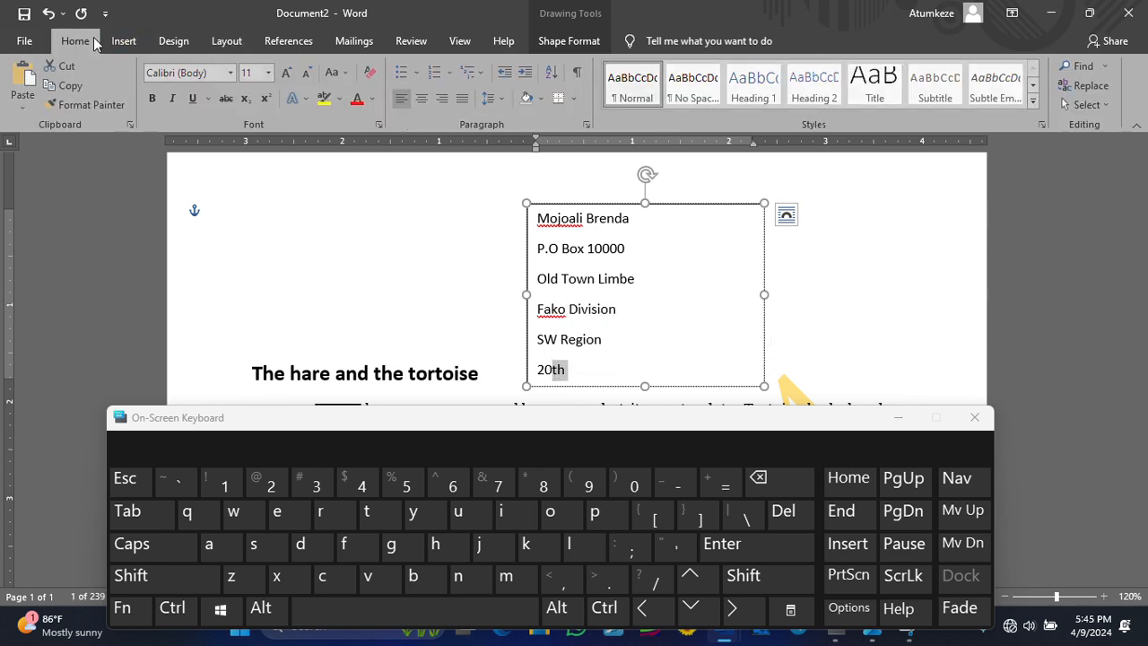
click(264, 101)
click(264, 100)
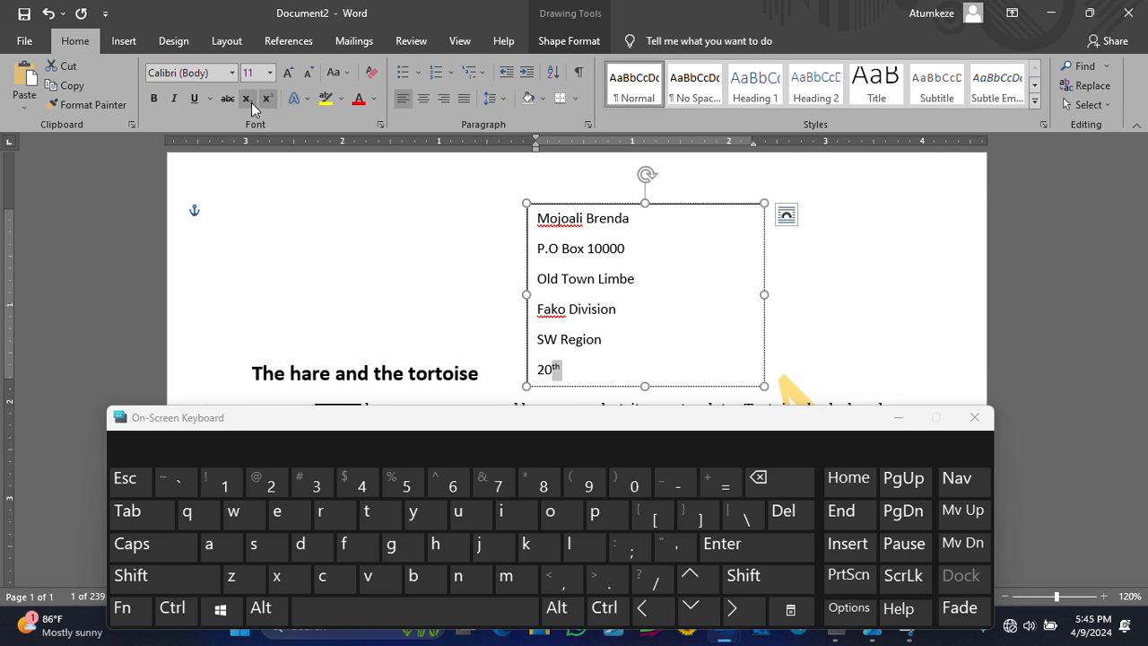
click(250, 102)
click(265, 102)
click(265, 101)
click(262, 100)
click(597, 376)
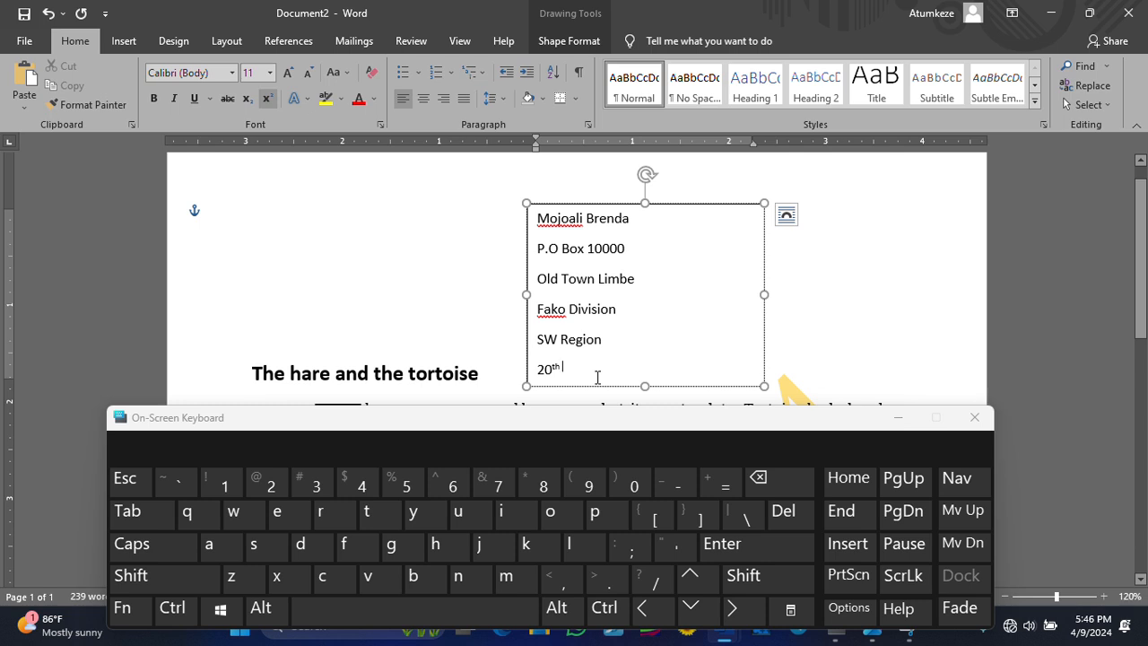
click(268, 99)
text(june)
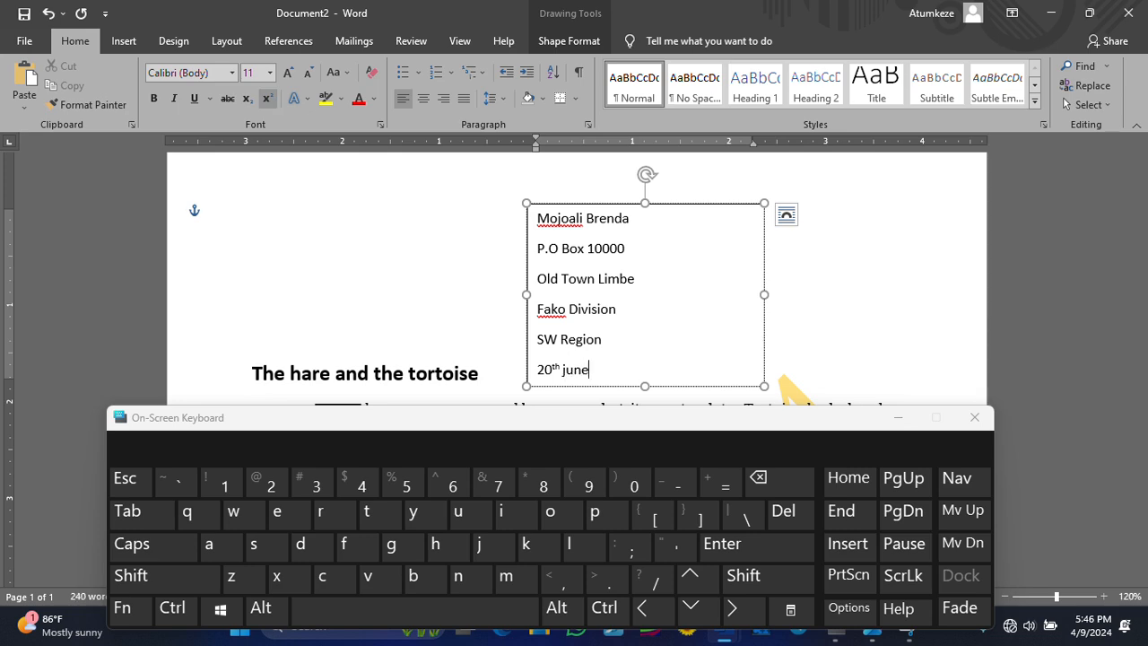
text( 2015)
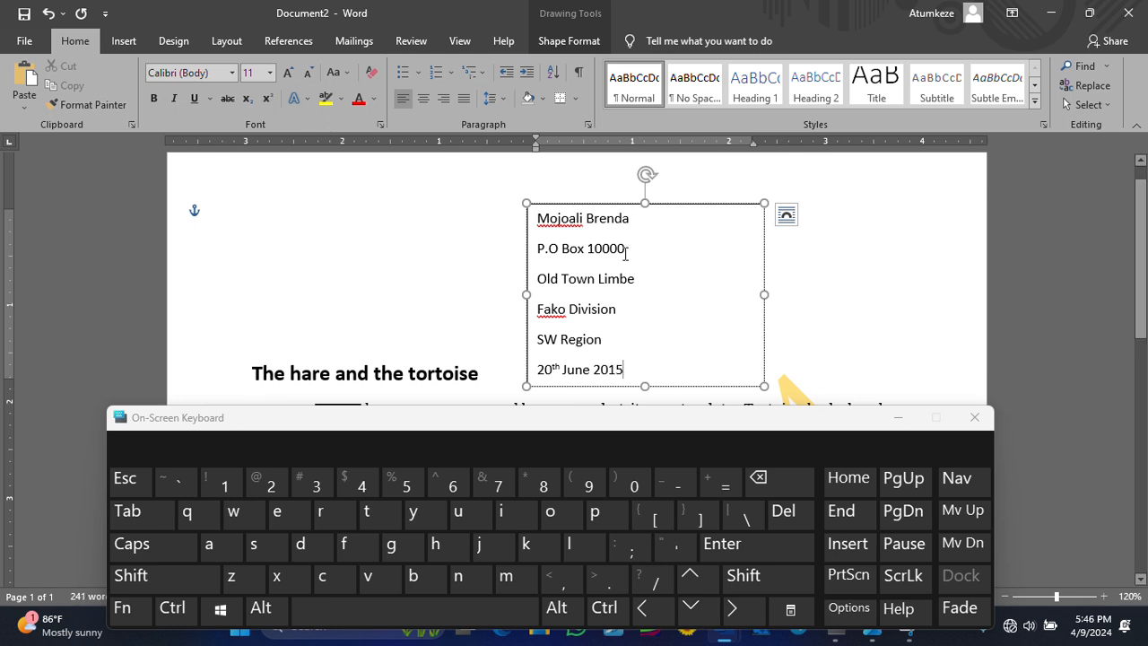
- Select all address lines, remove the space after each paragraph, and shrink the box to fit
drag(632, 352, 558, 221)
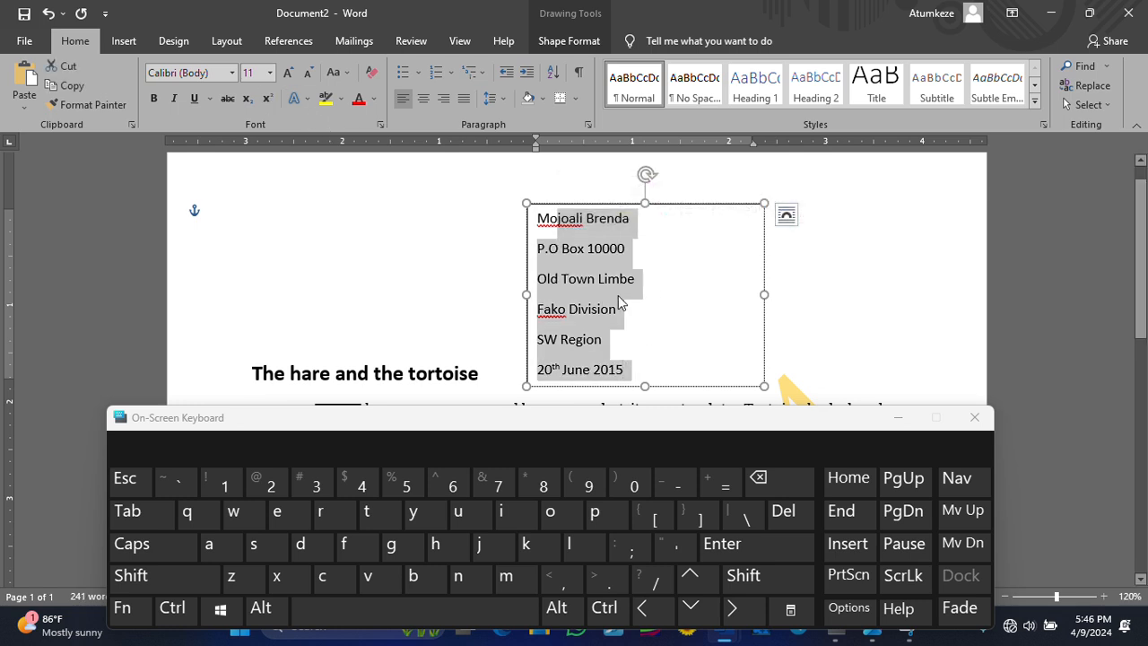
click(683, 307)
drag(591, 353, 547, 232)
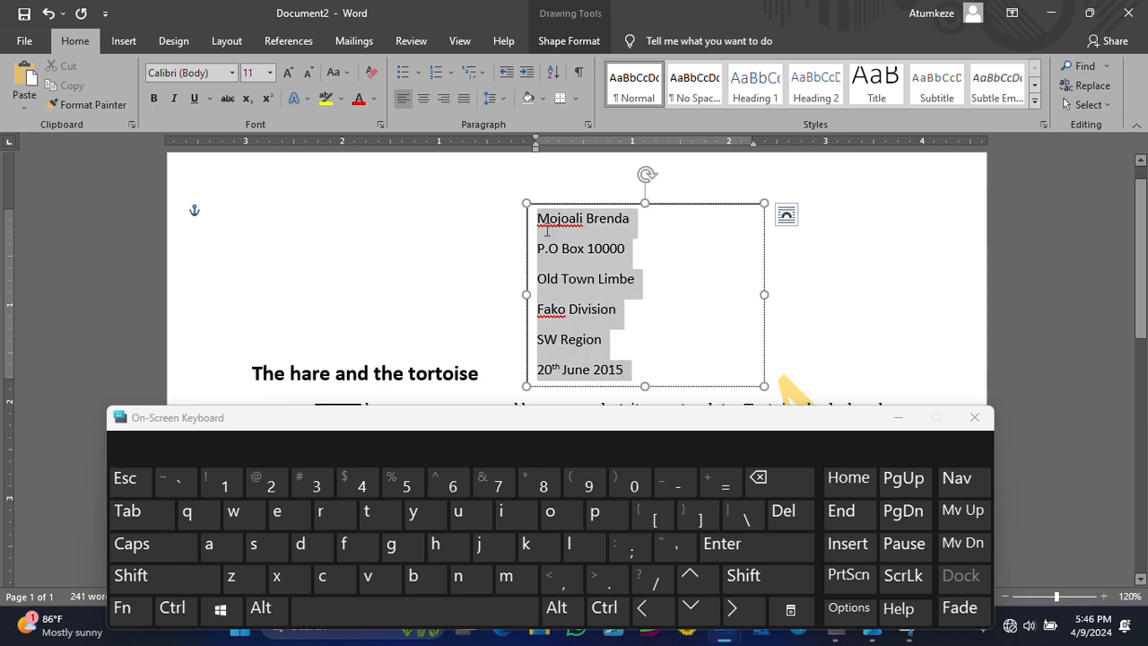
click(672, 293)
drag(628, 370, 539, 215)
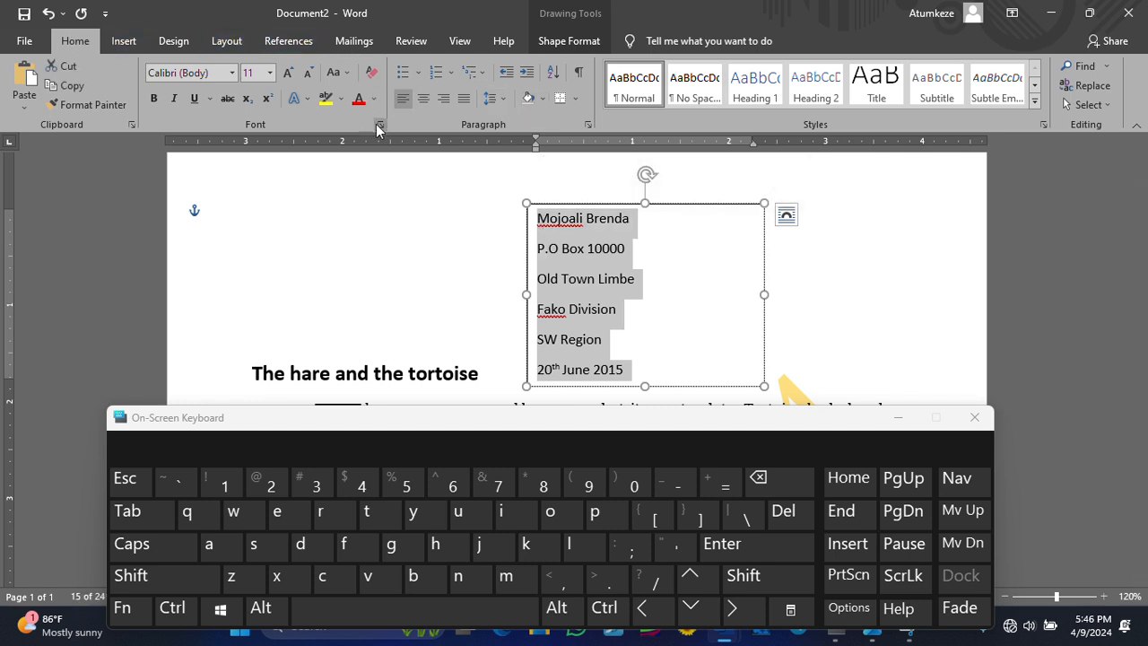
click(501, 103)
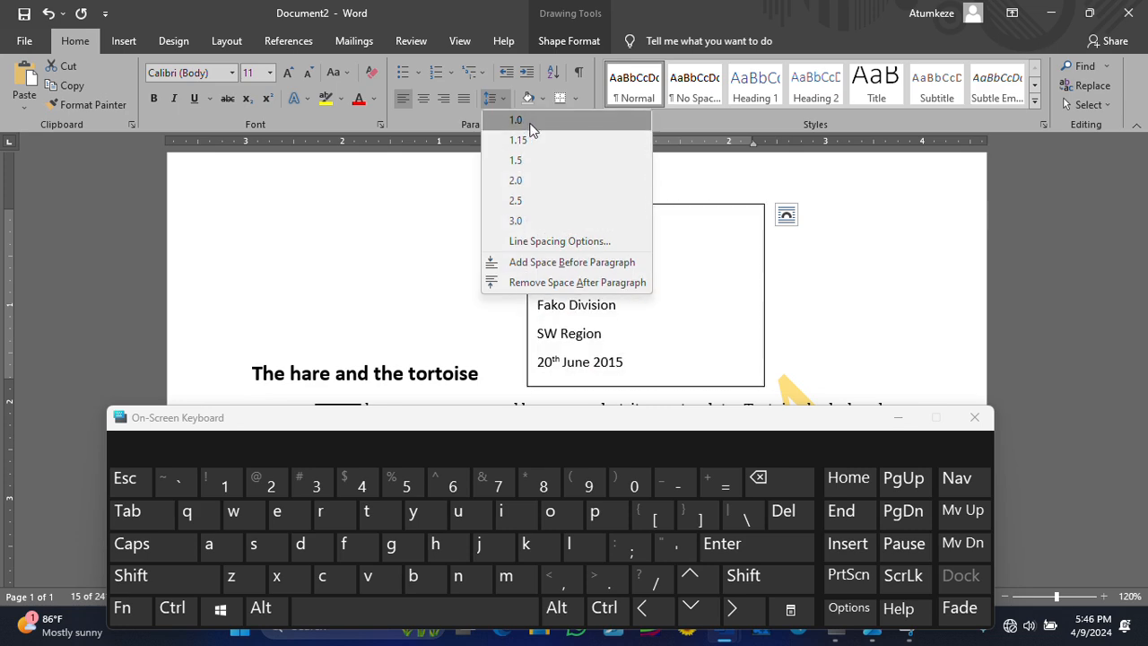
click(553, 283)
click(738, 335)
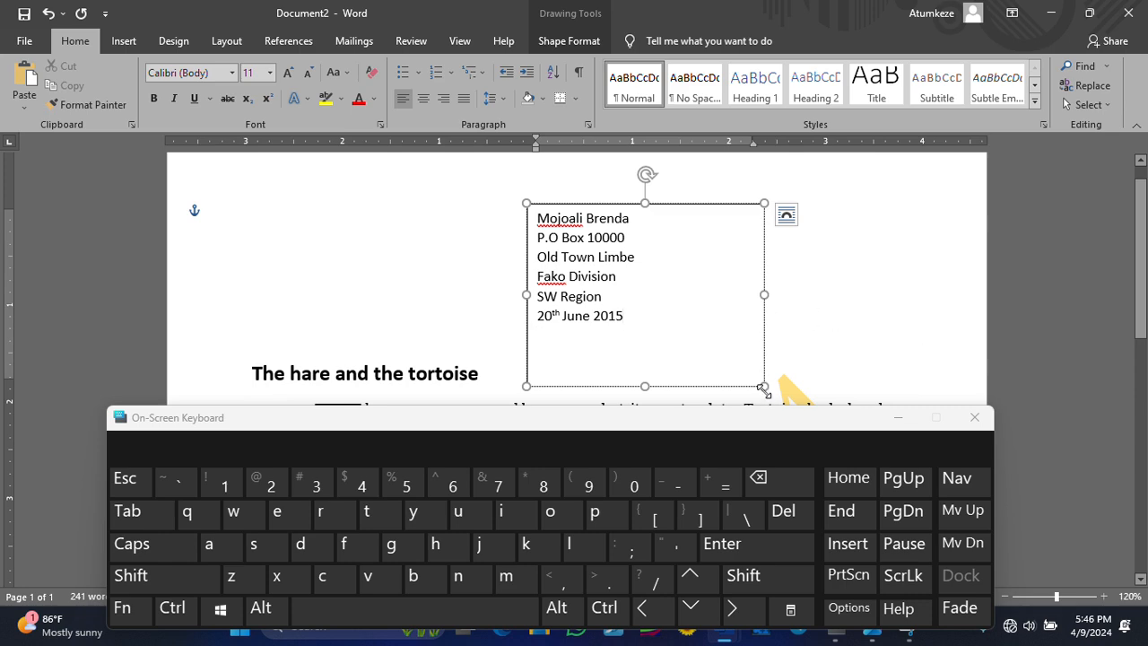
drag(763, 385, 707, 343)
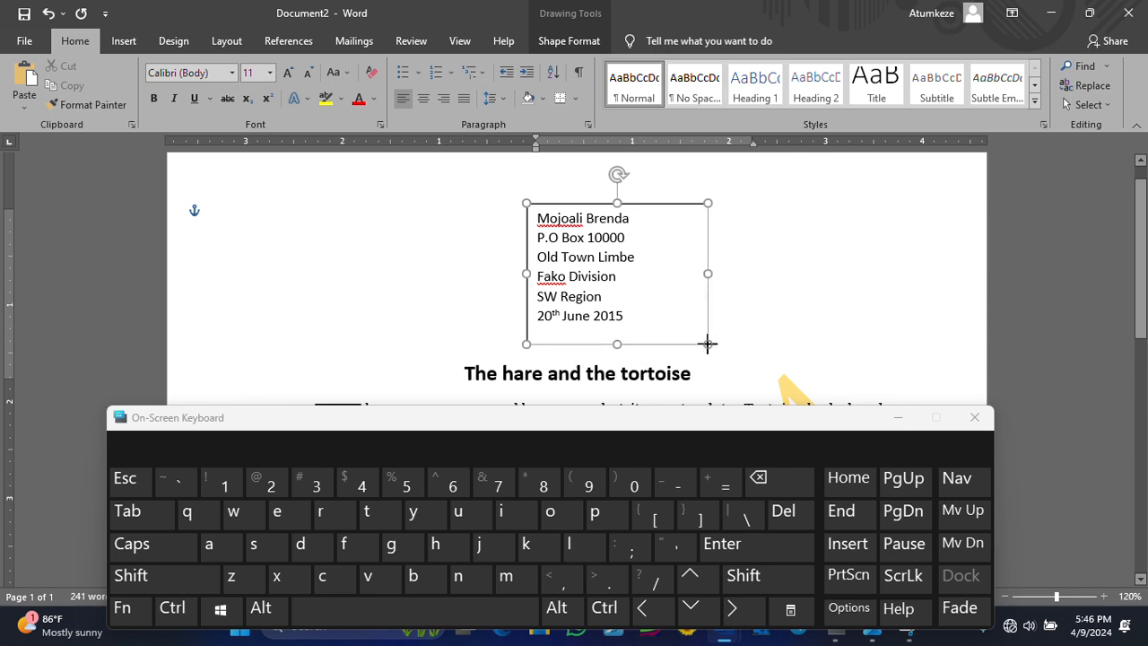
- Restore the Word window to a smaller size and select the address text box
click(865, 301)
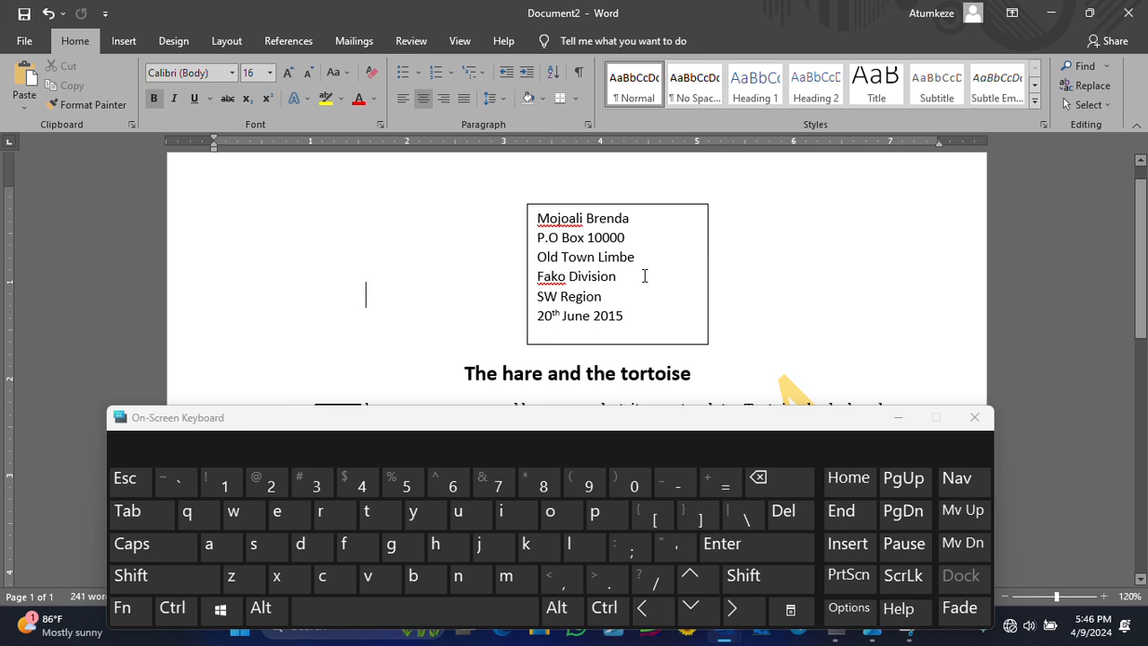
click(708, 224)
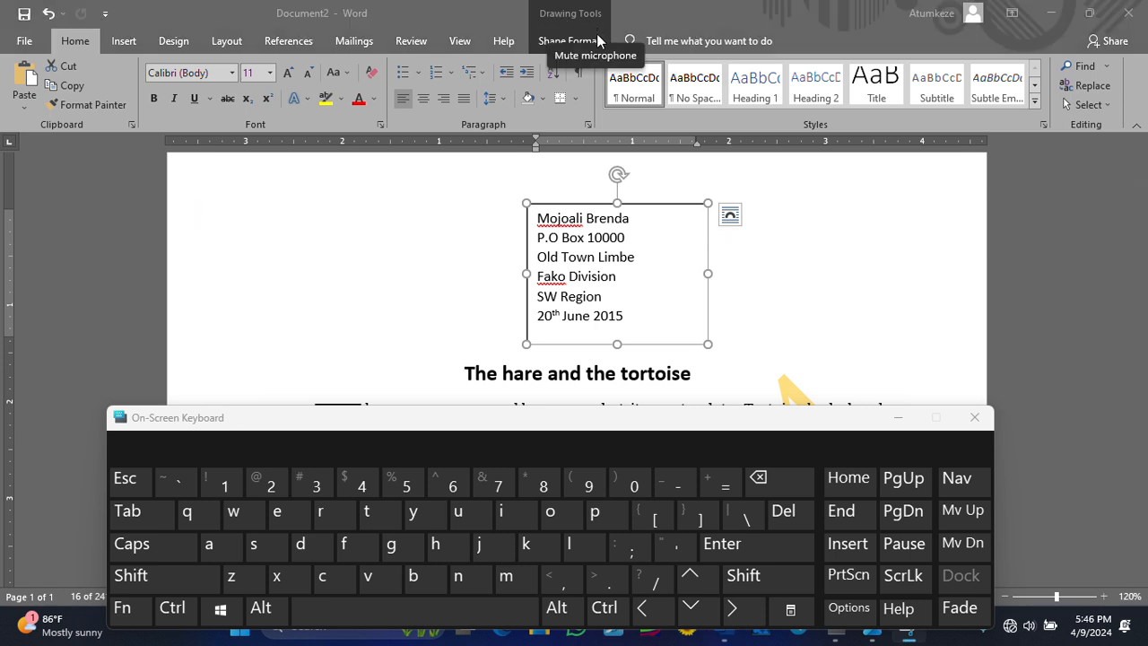
double_click(490, 26)
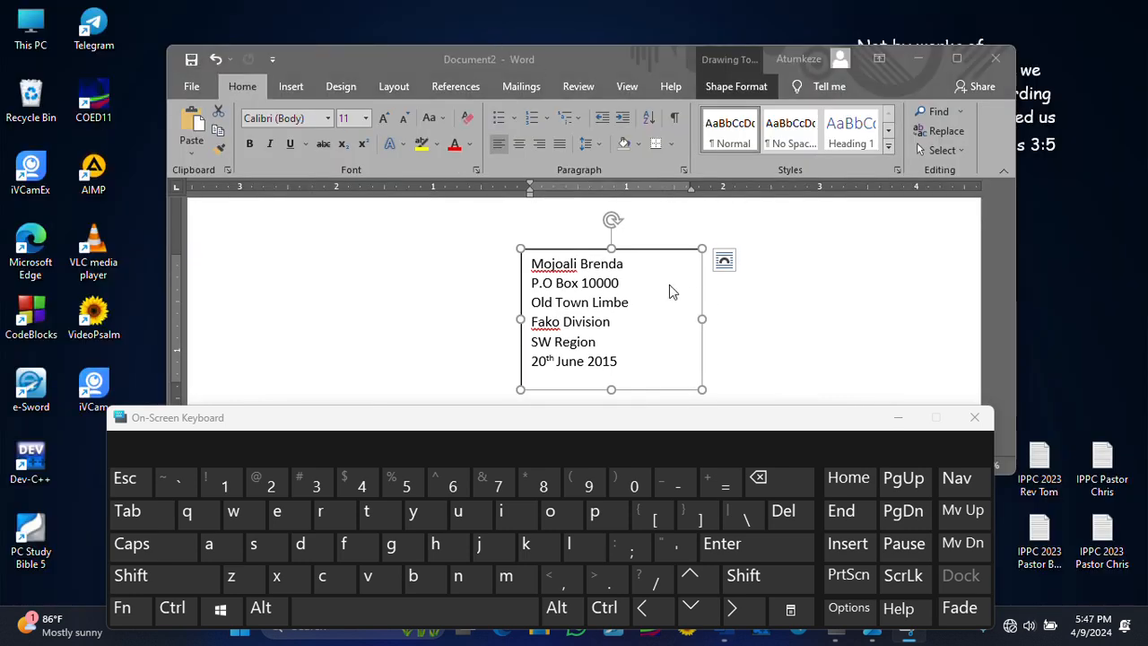
click(799, 309)
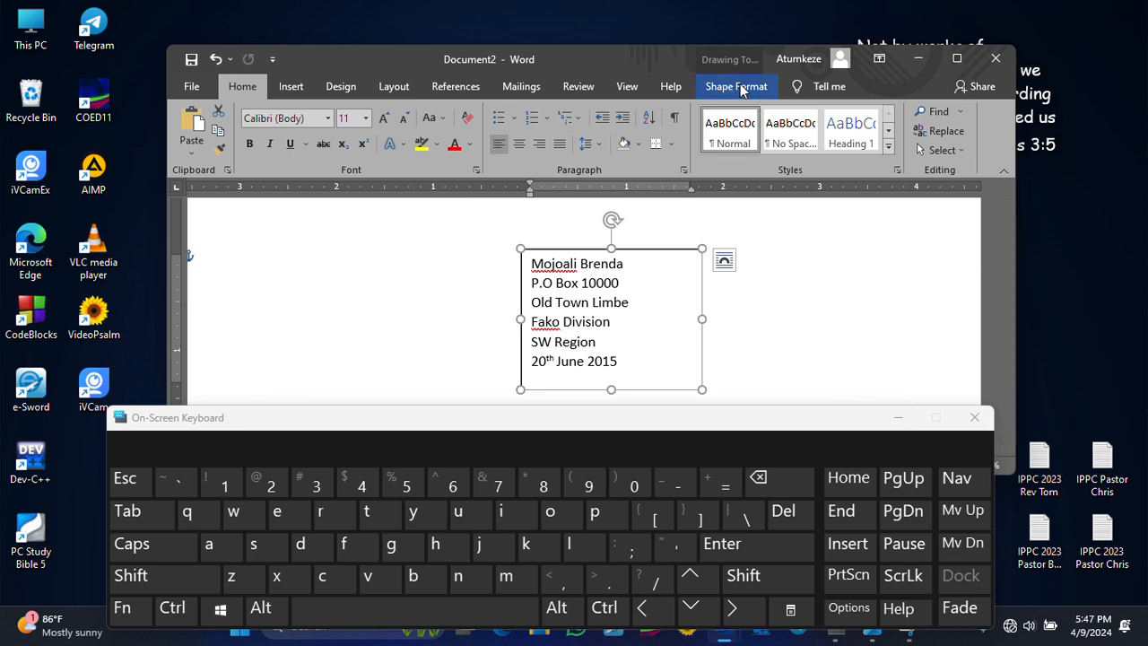
click(845, 283)
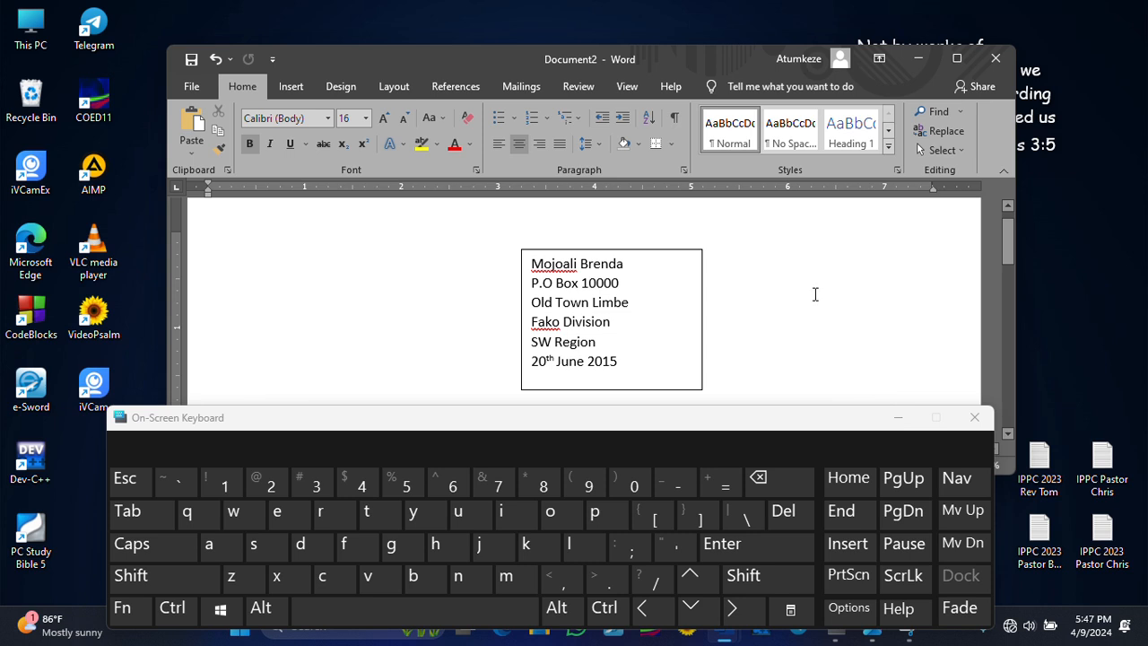
click(702, 301)
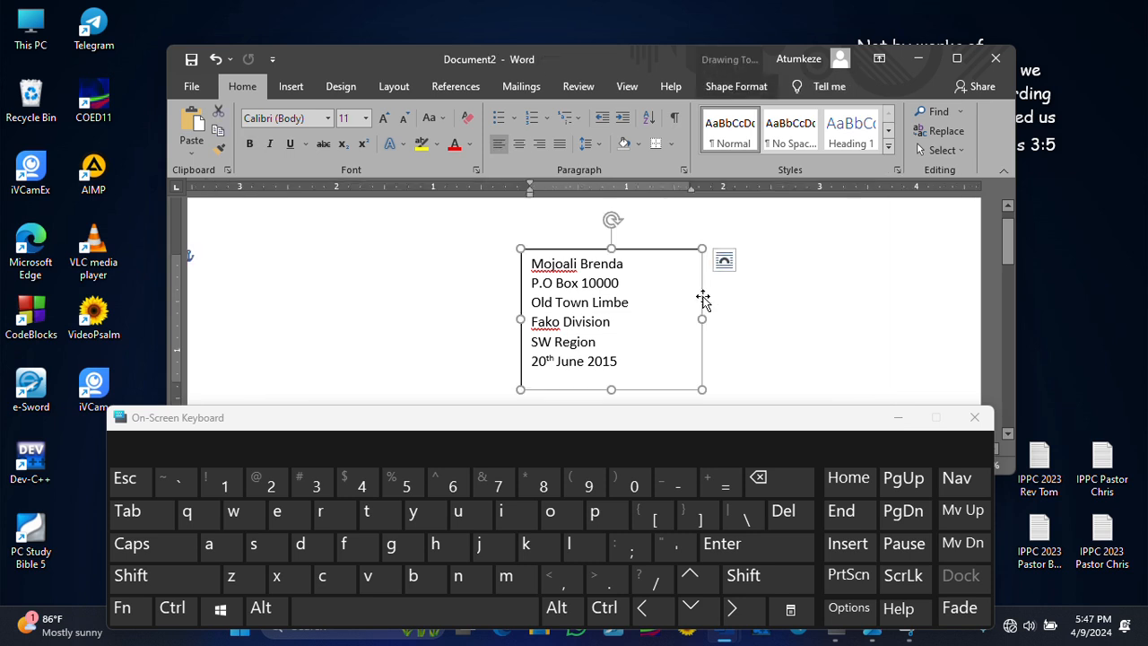
click(800, 277)
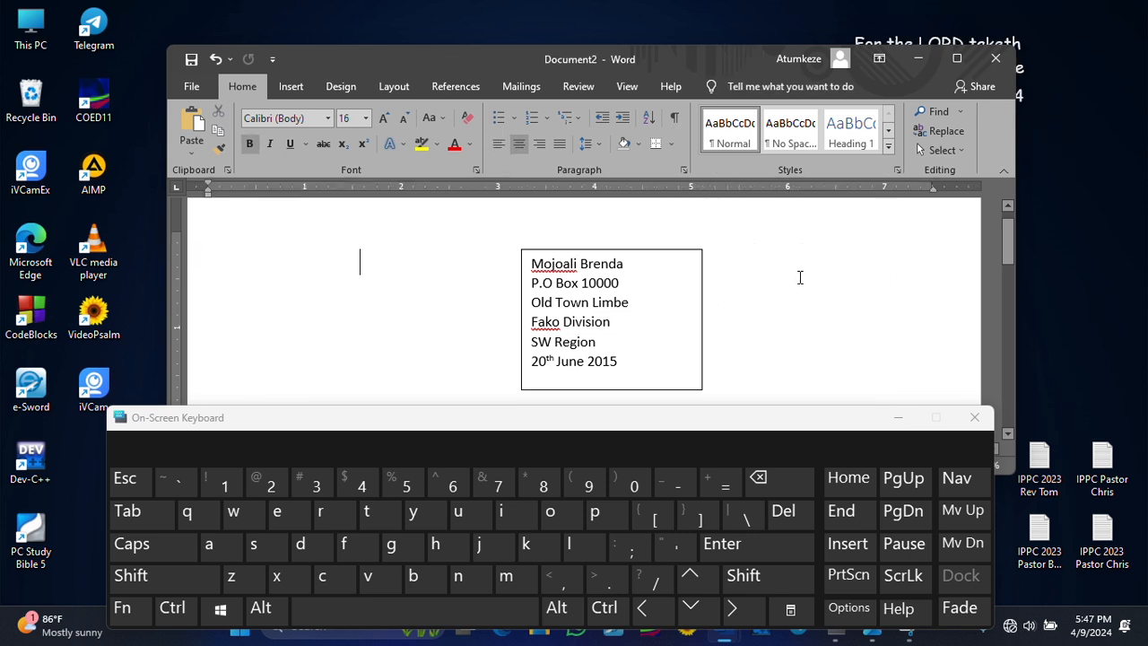
click(702, 292)
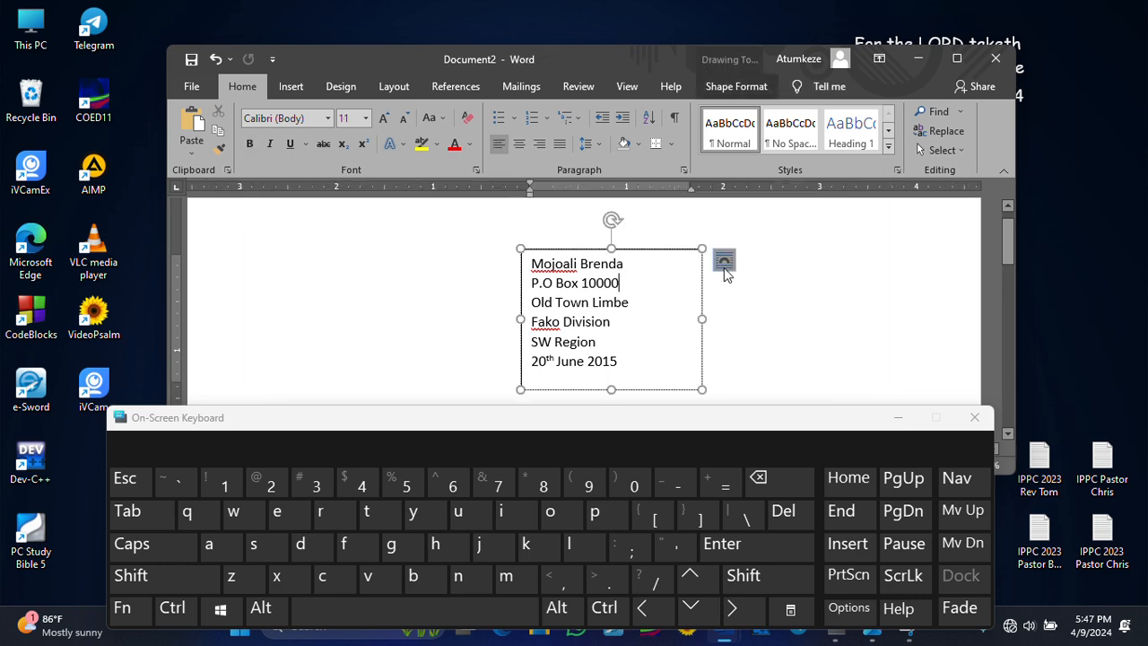
- Set the address text box's Shape Outline to No Outline
click(743, 91)
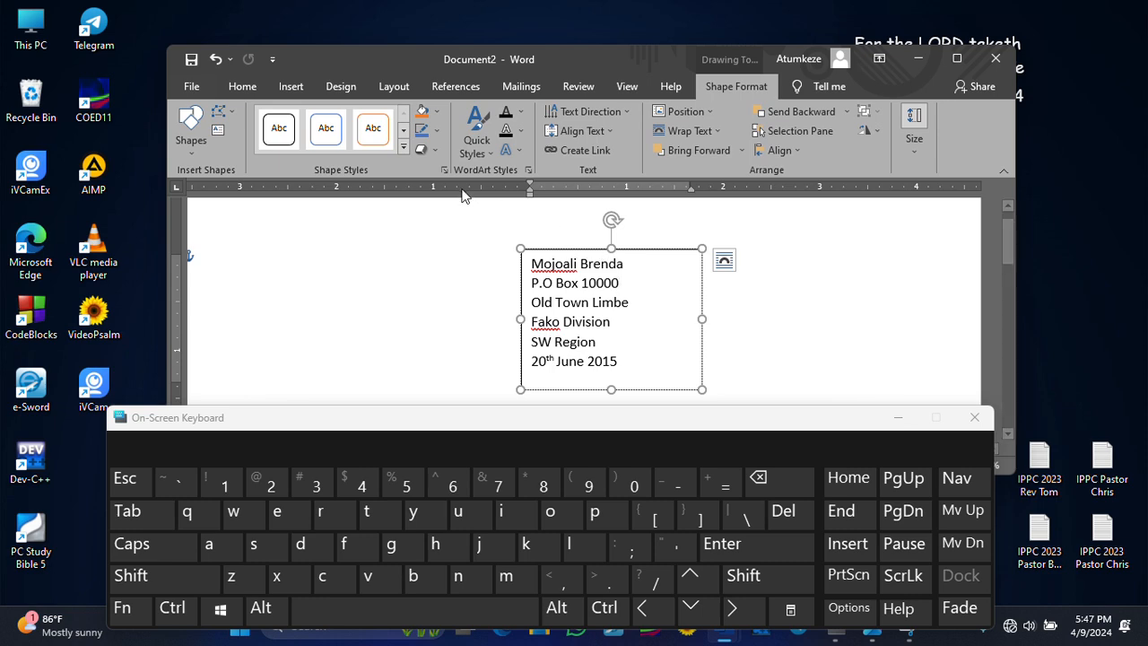
click(437, 148)
click(437, 149)
click(437, 132)
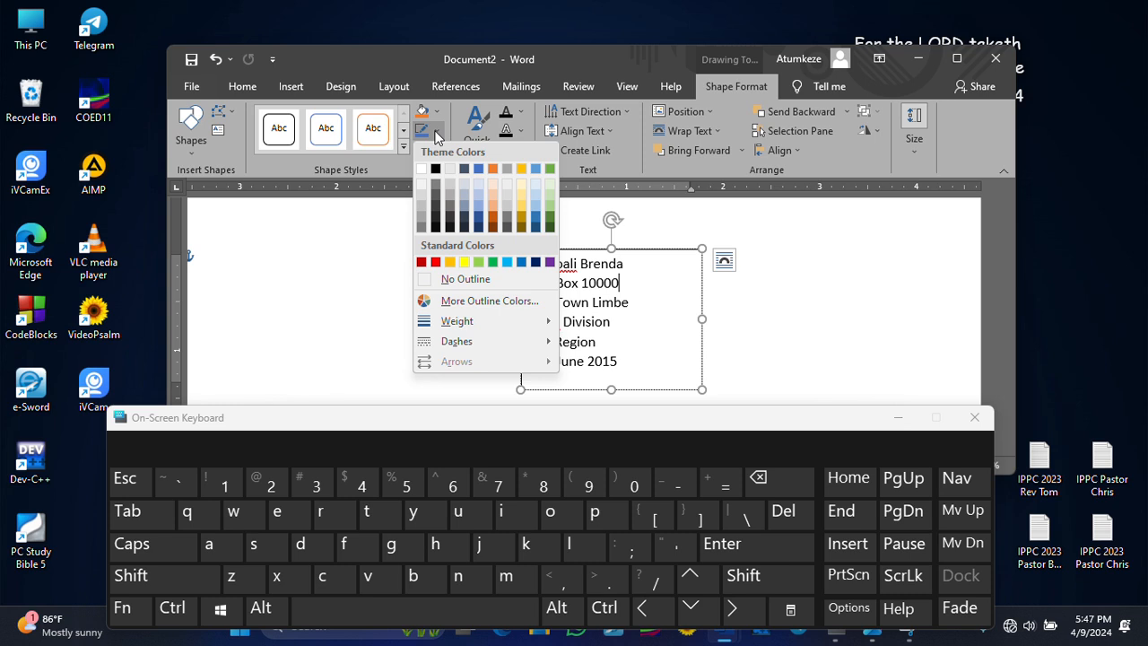
click(385, 215)
click(437, 134)
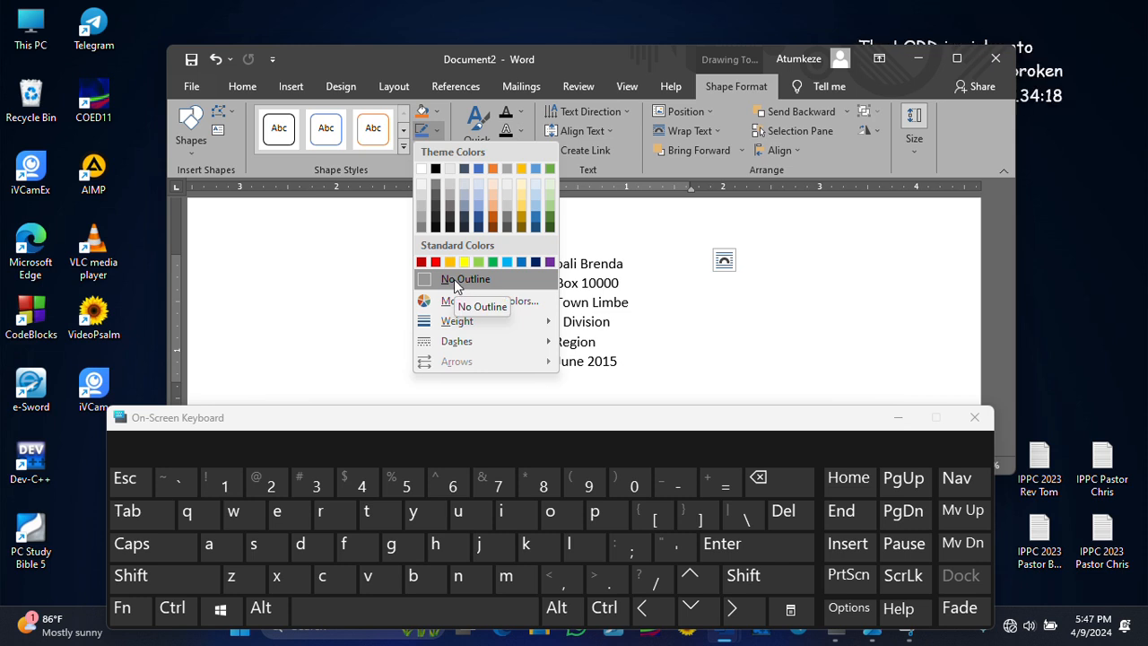
click(454, 278)
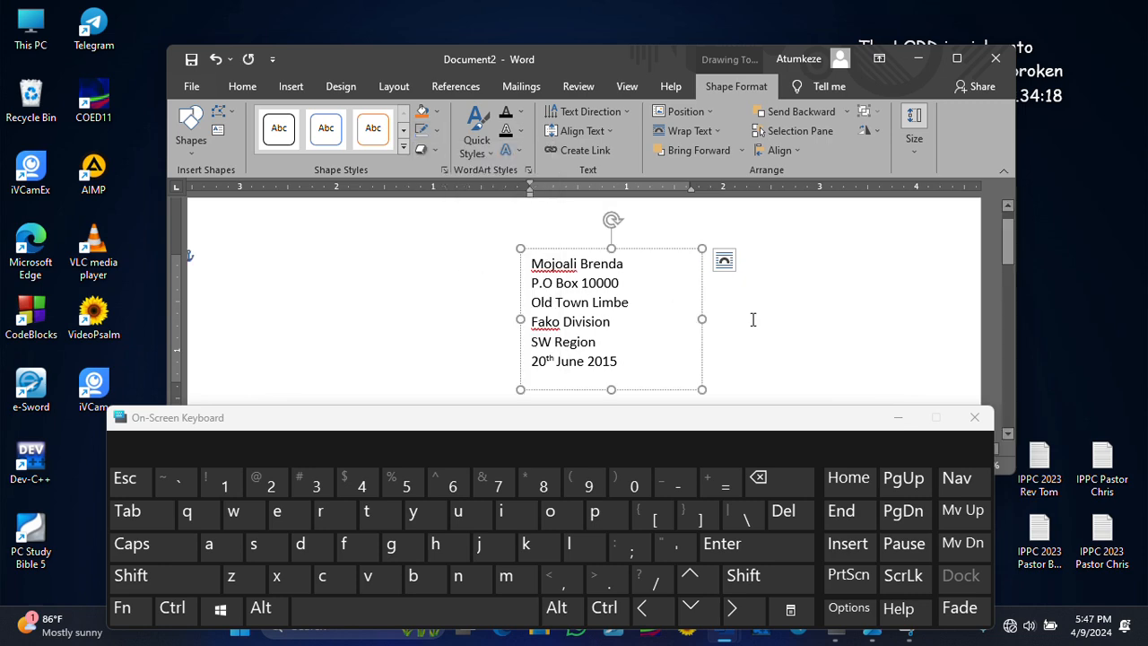
click(822, 341)
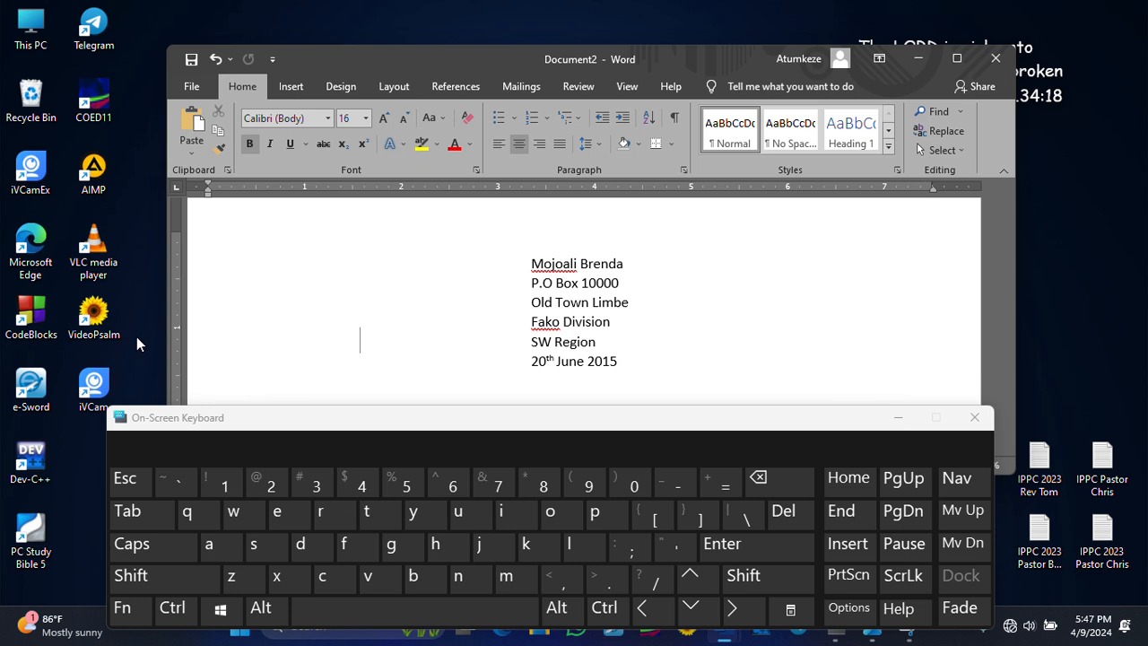
- Move the address box to the page's right side and maximize Word
click(664, 258)
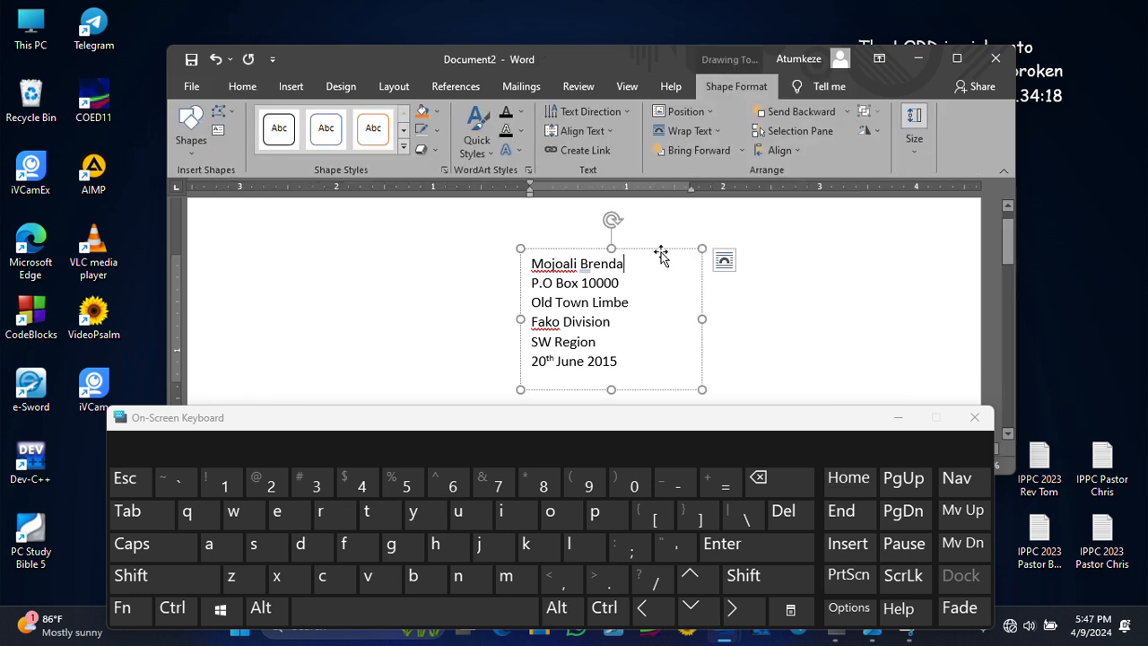
drag(661, 250, 944, 238)
click(649, 283)
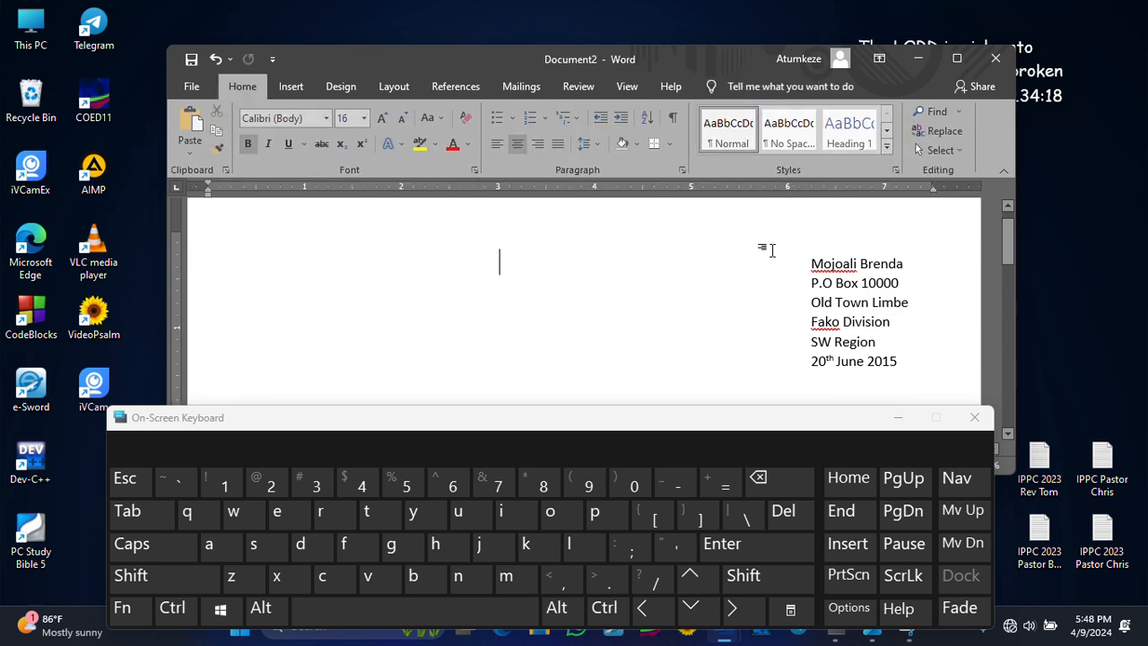
click(943, 59)
click(897, 418)
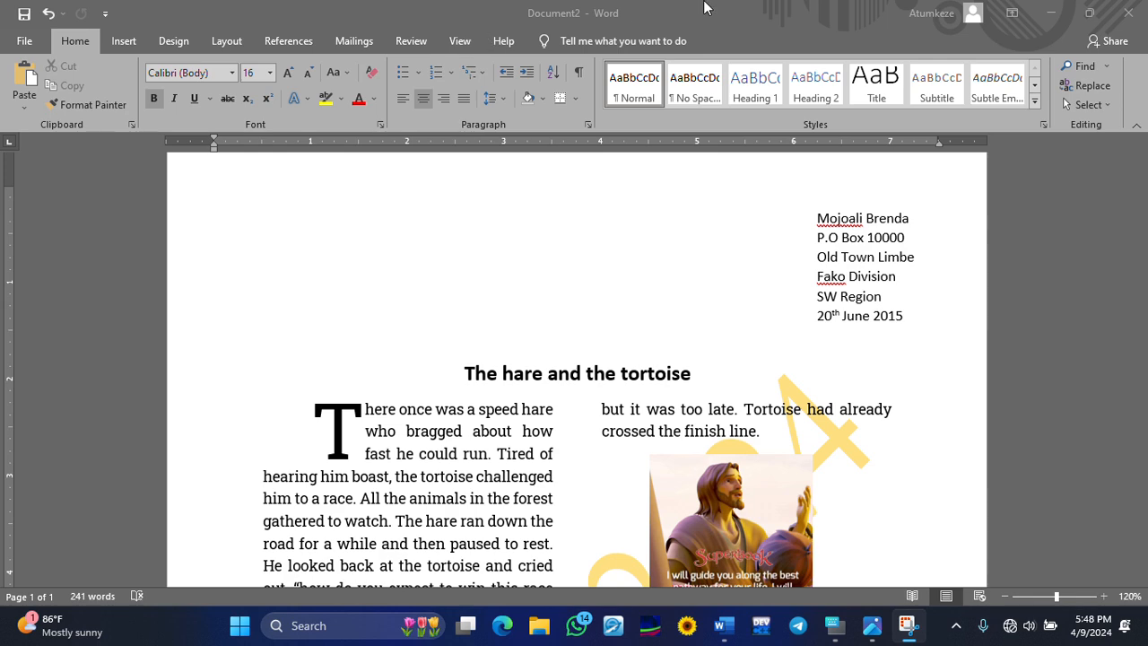
click(824, 204)
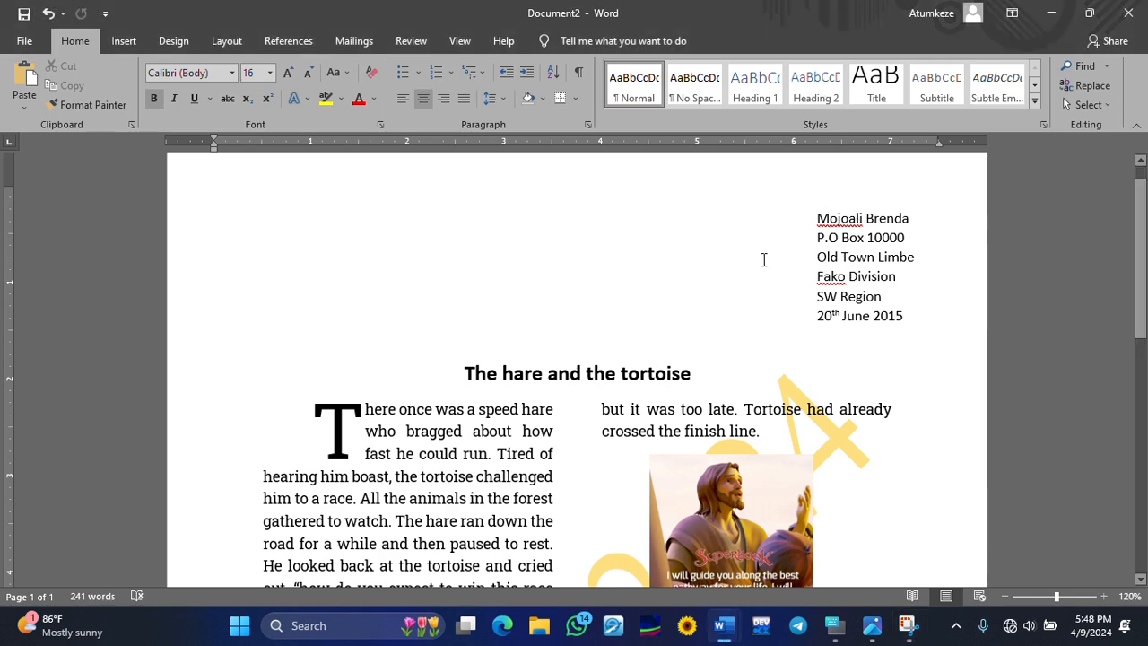
click(879, 256)
click(889, 253)
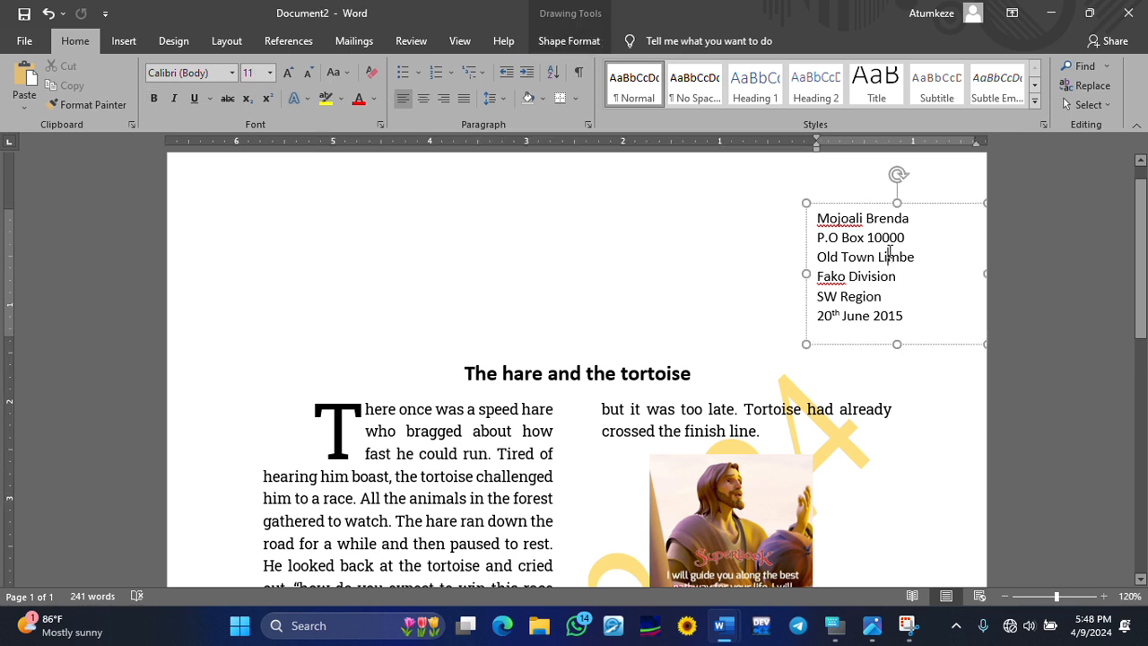
click(843, 215)
click(625, 276)
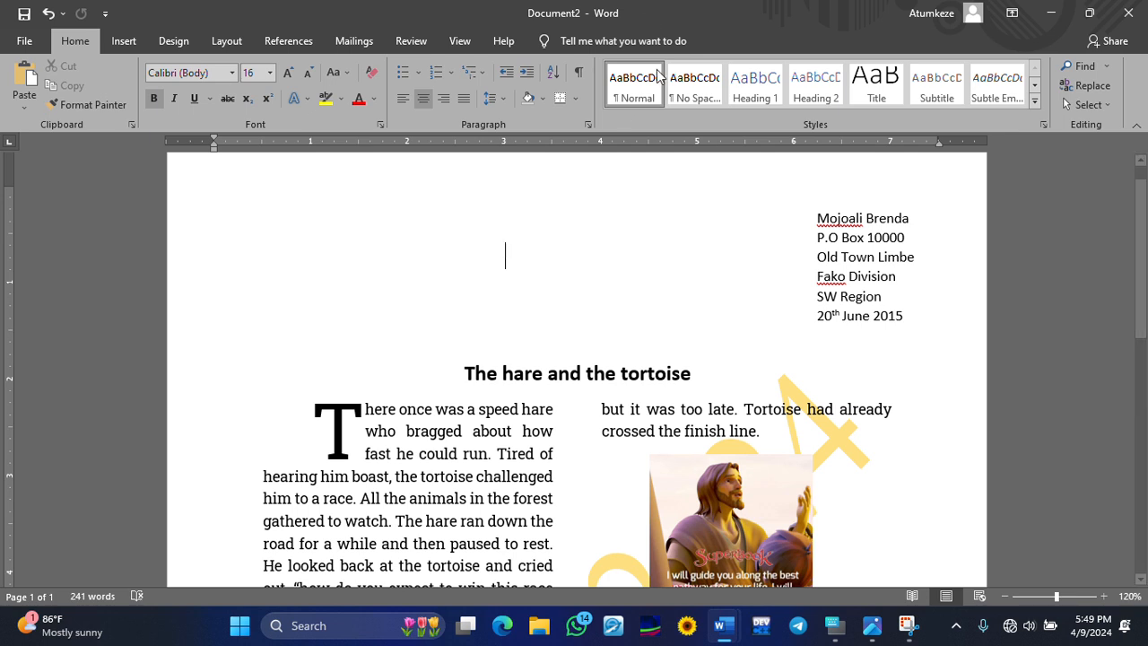
click(866, 237)
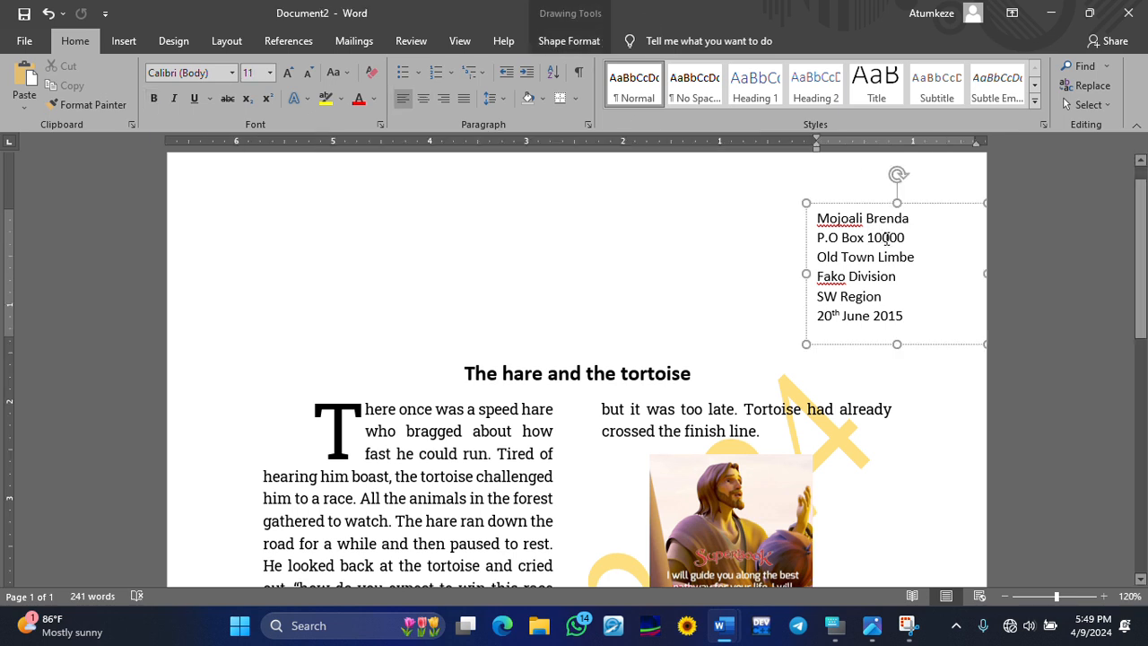
- Copy the right-hand address text box and paste the copy at the page's top-left corner
right_click(886, 237)
key(Escape)
click(699, 244)
click(823, 217)
right_click(817, 208)
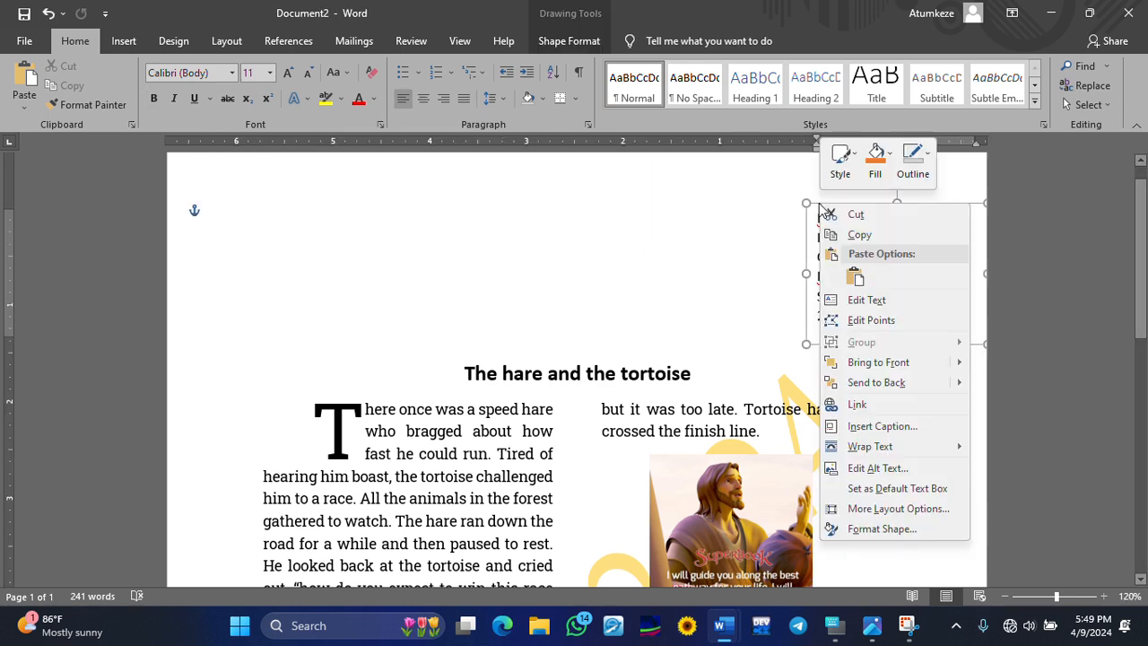
click(901, 235)
right_click(327, 227)
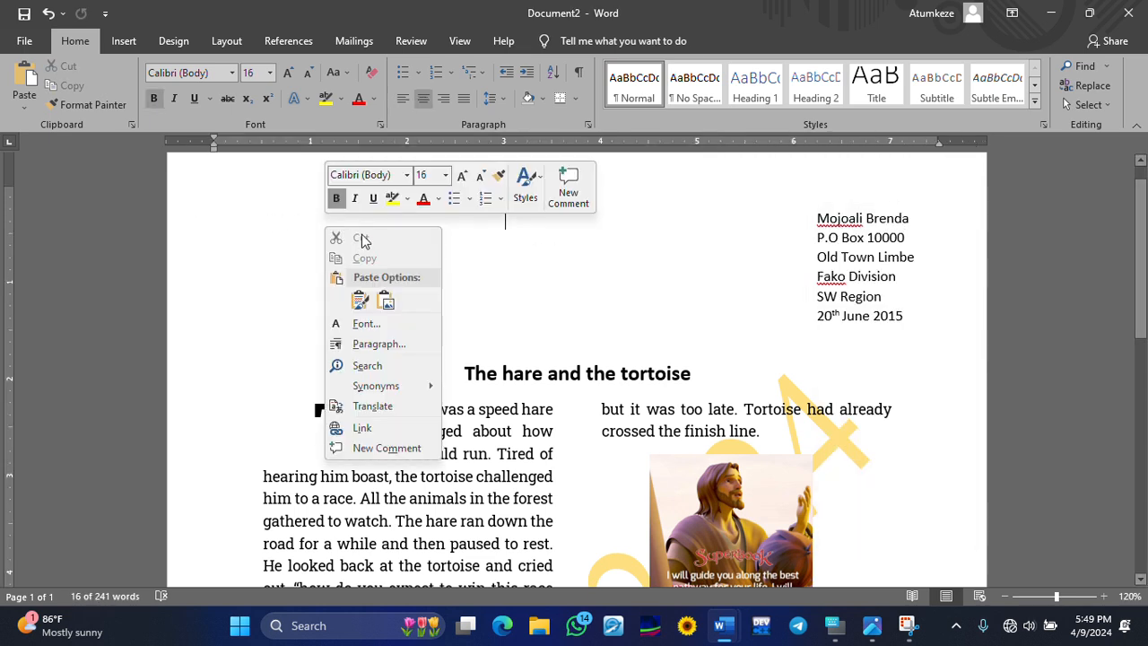
click(360, 301)
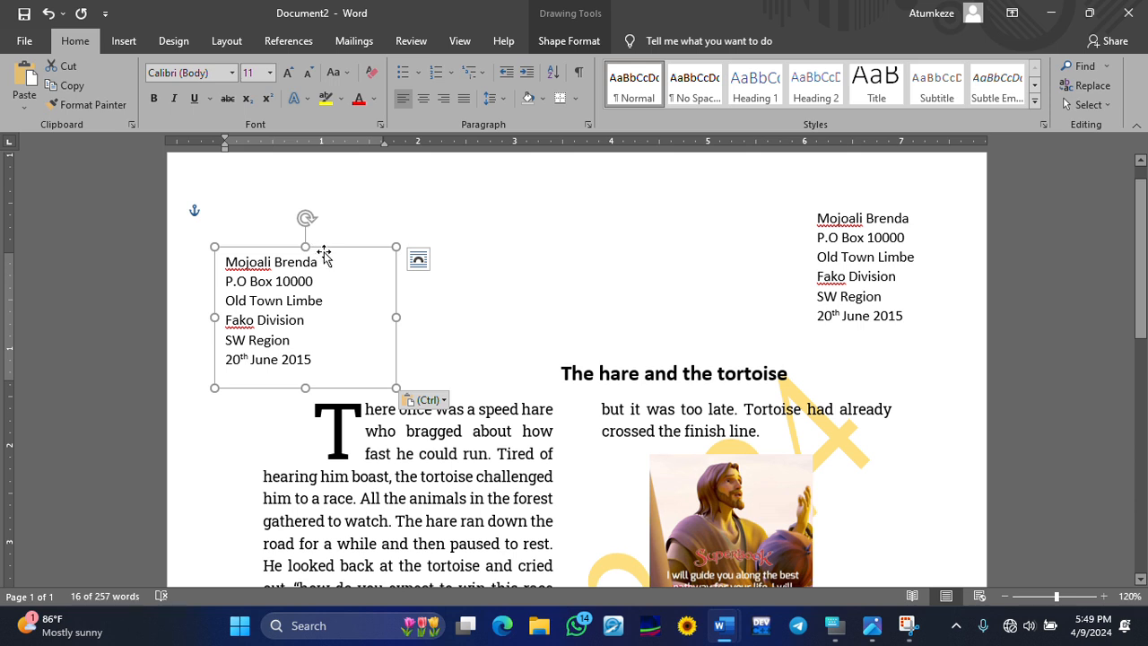
drag(323, 250, 323, 204)
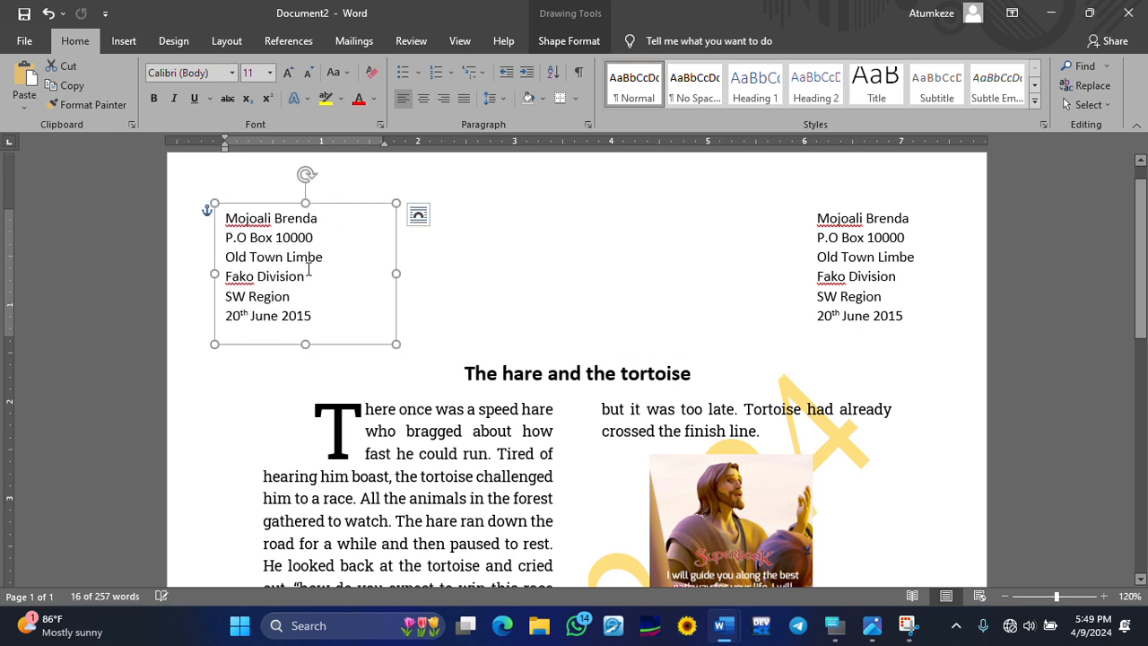
click(865, 297)
click(590, 270)
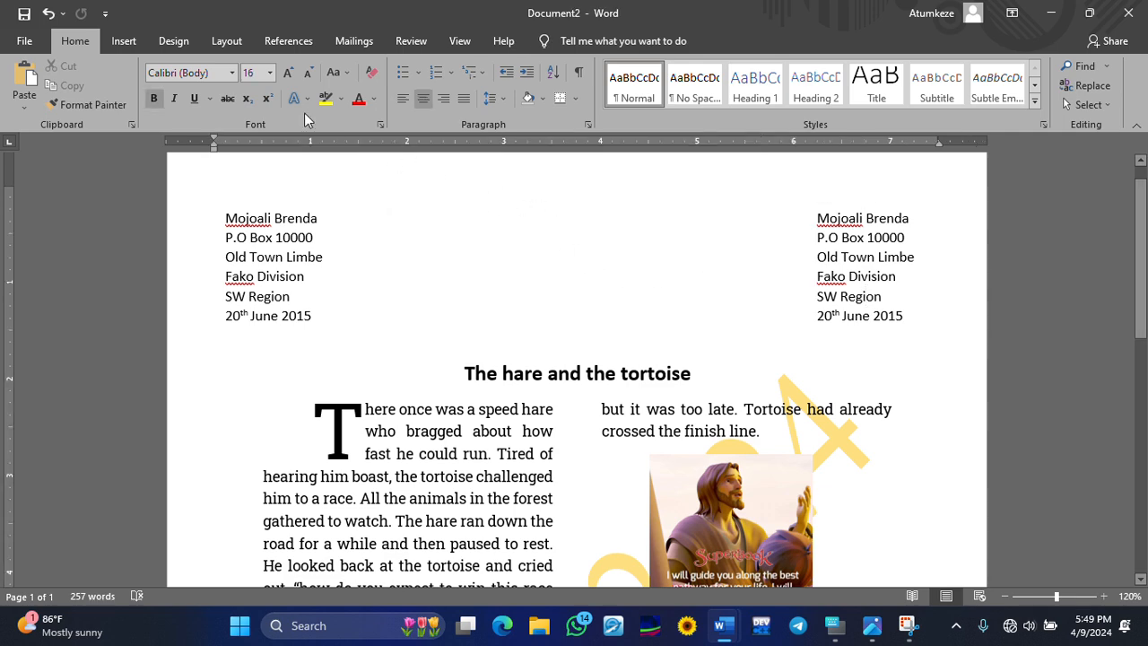
click(116, 41)
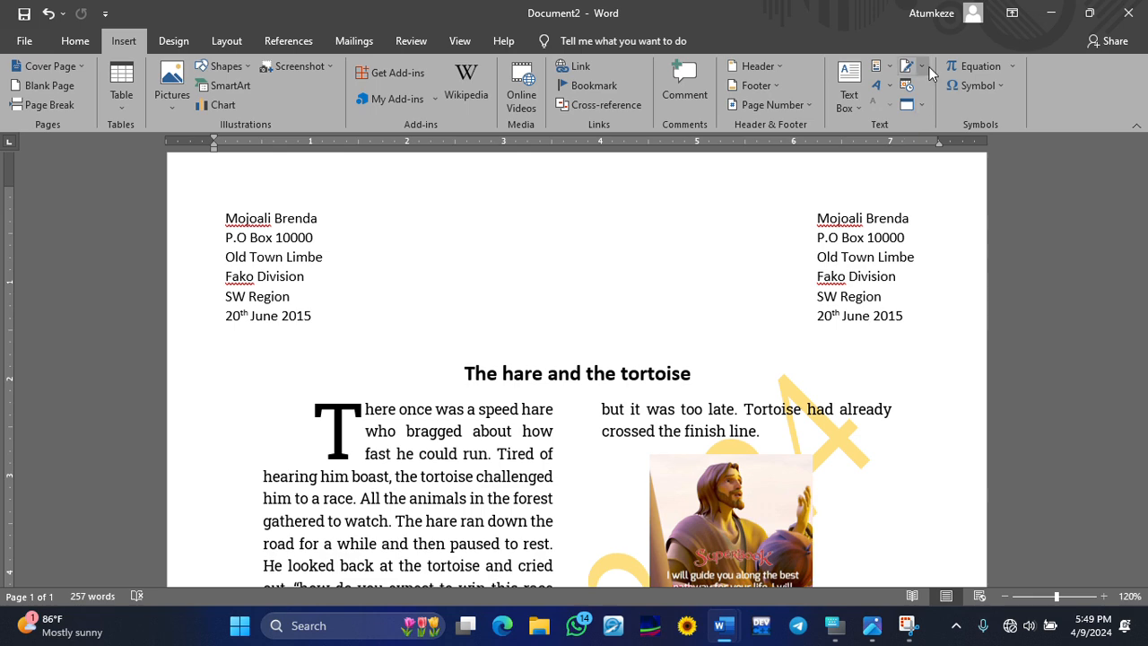
- Insert an empty Simple Text Box, resize it taller and narrower, and place it between the addresses
click(849, 90)
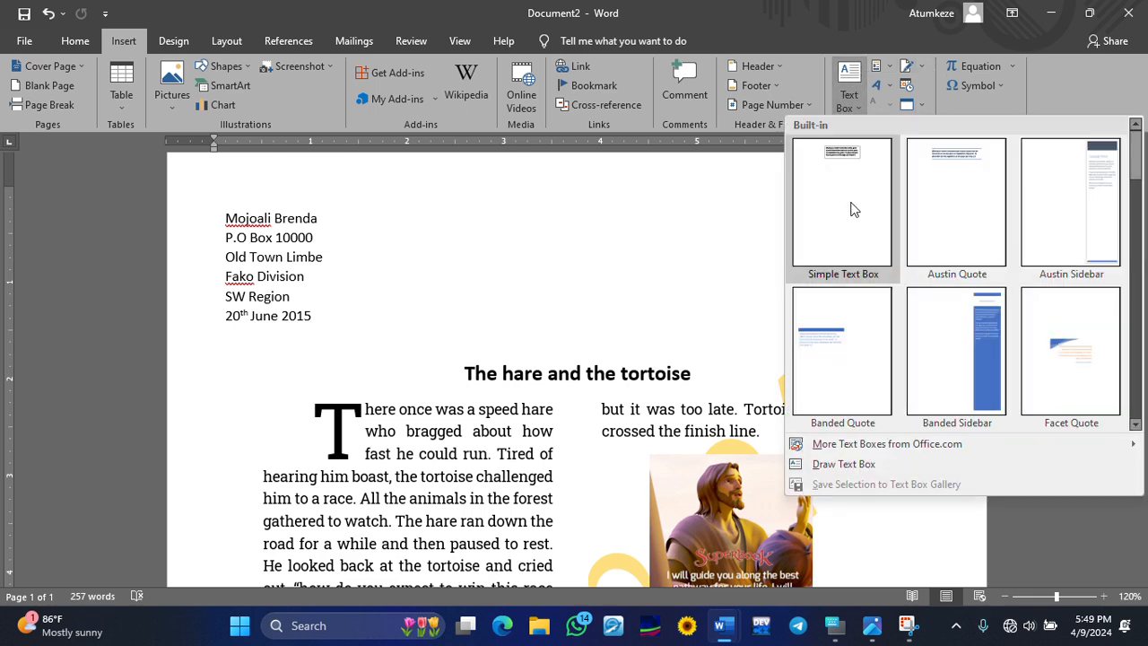
click(859, 211)
key(Delete)
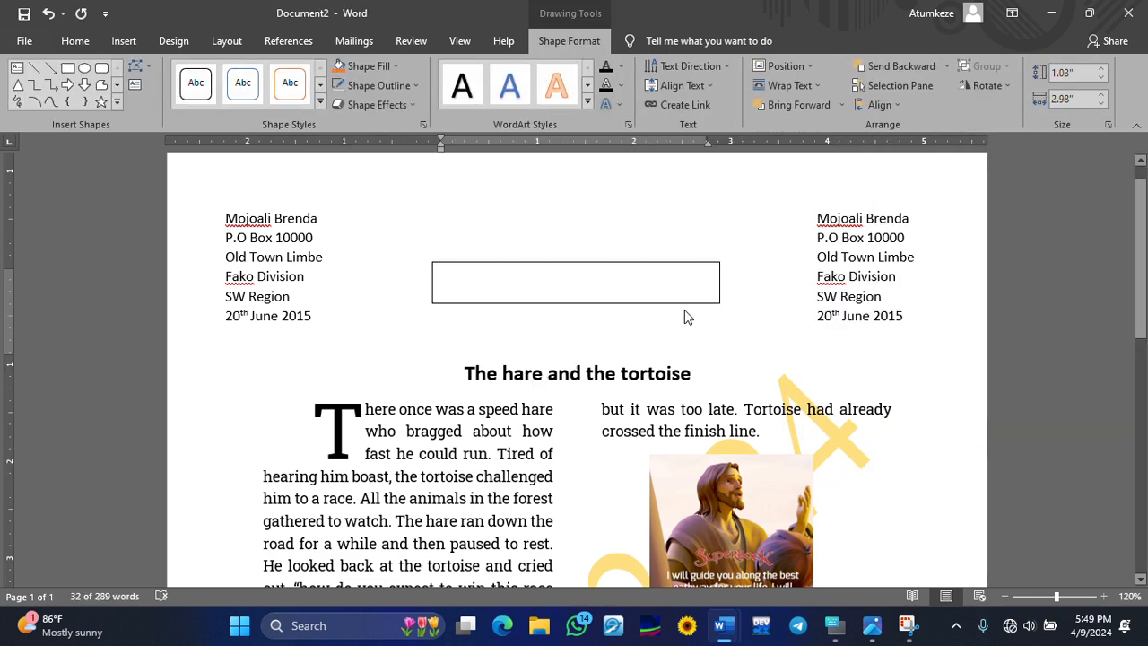
drag(719, 303, 626, 369)
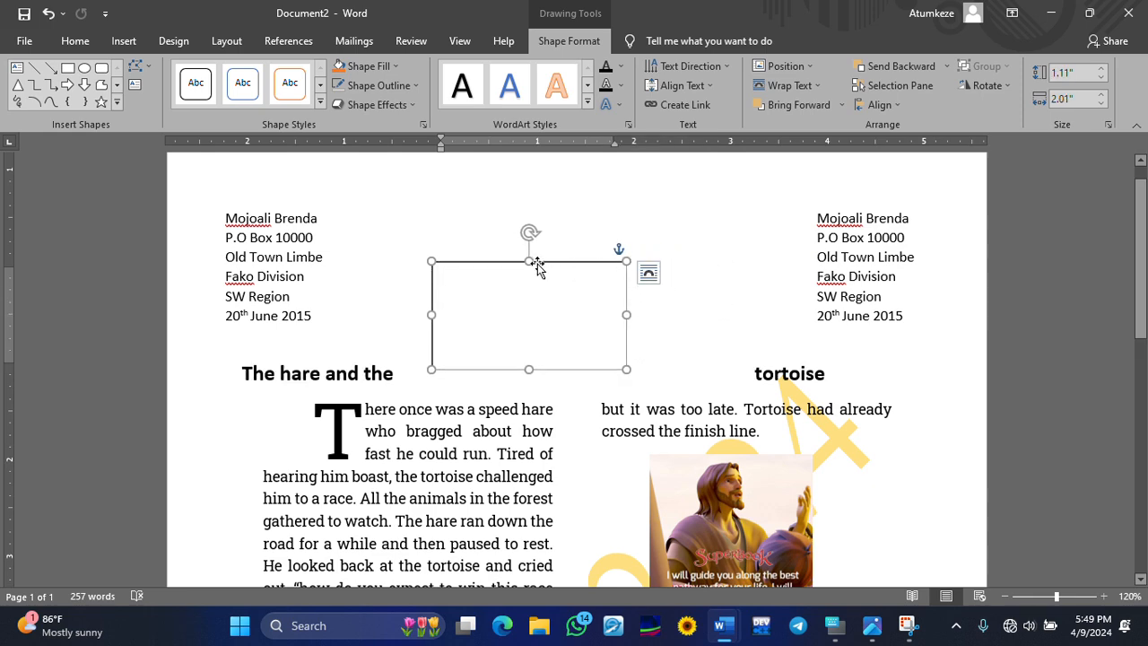
drag(540, 269, 581, 211)
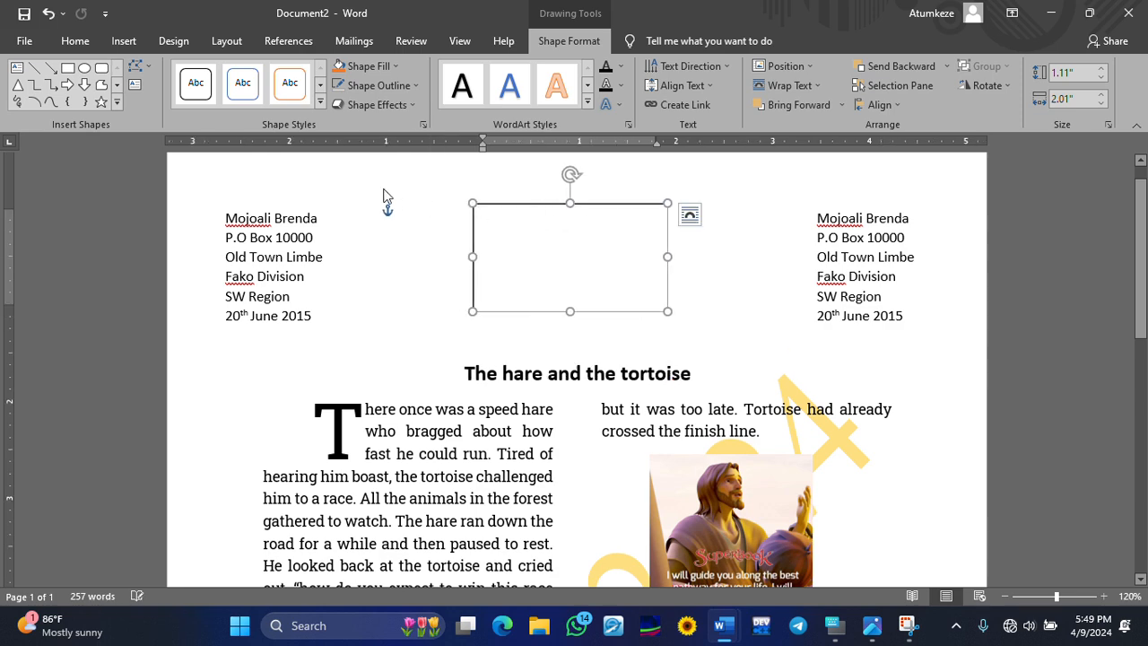
- Insert picture 1 from this computer and place it inside the empty central text box
click(118, 42)
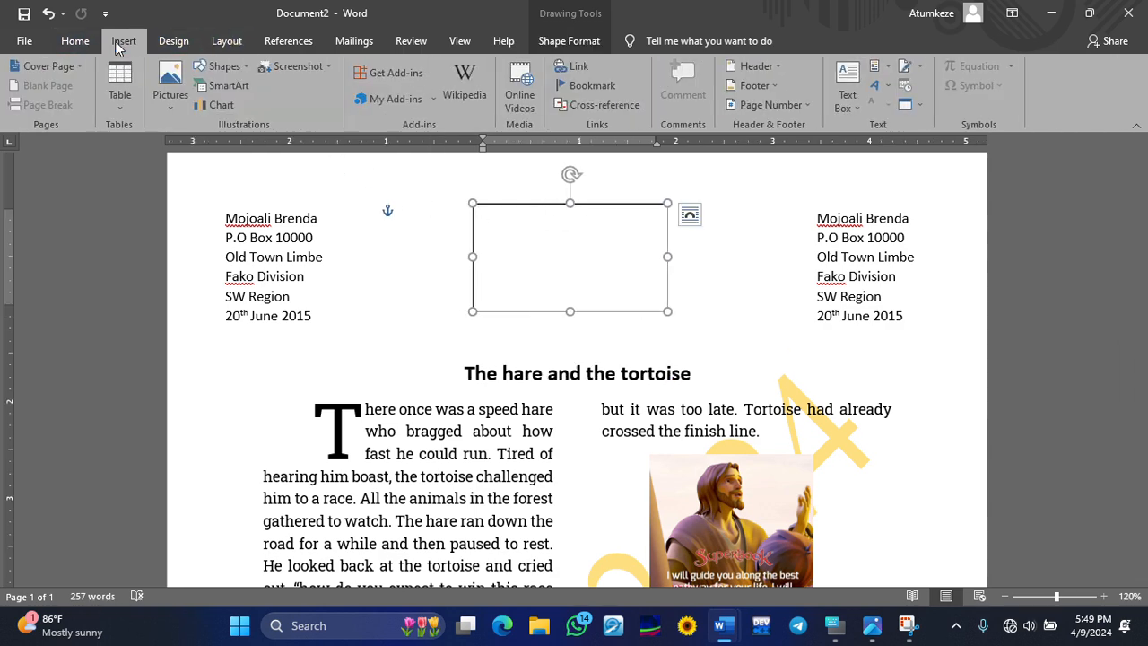
click(172, 87)
click(211, 146)
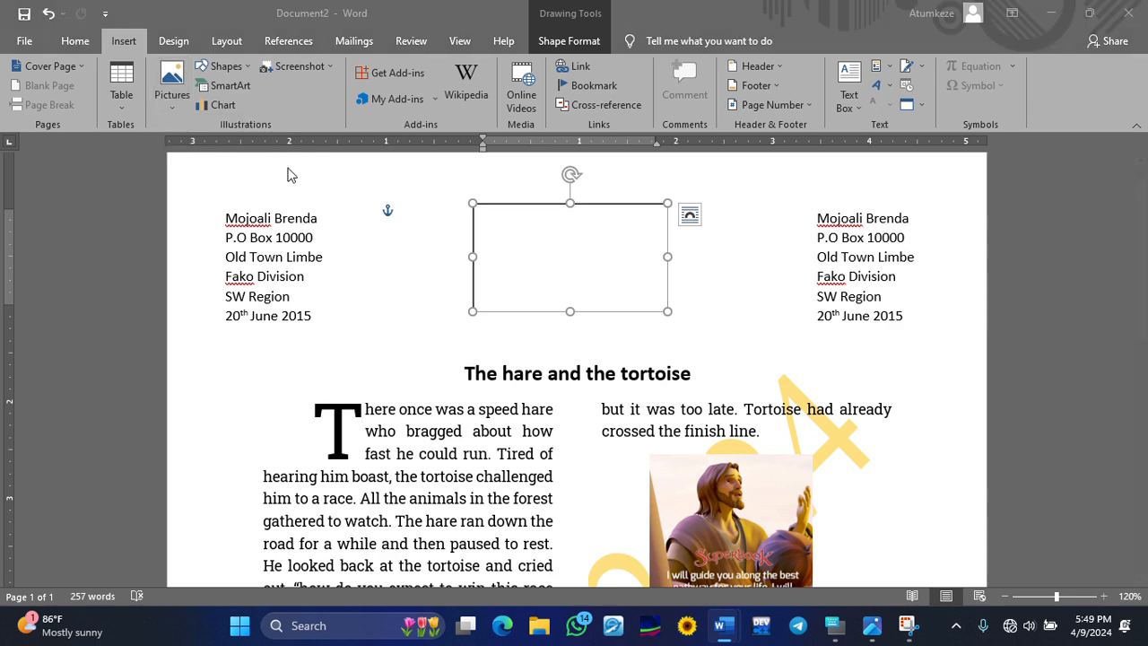
click(323, 191)
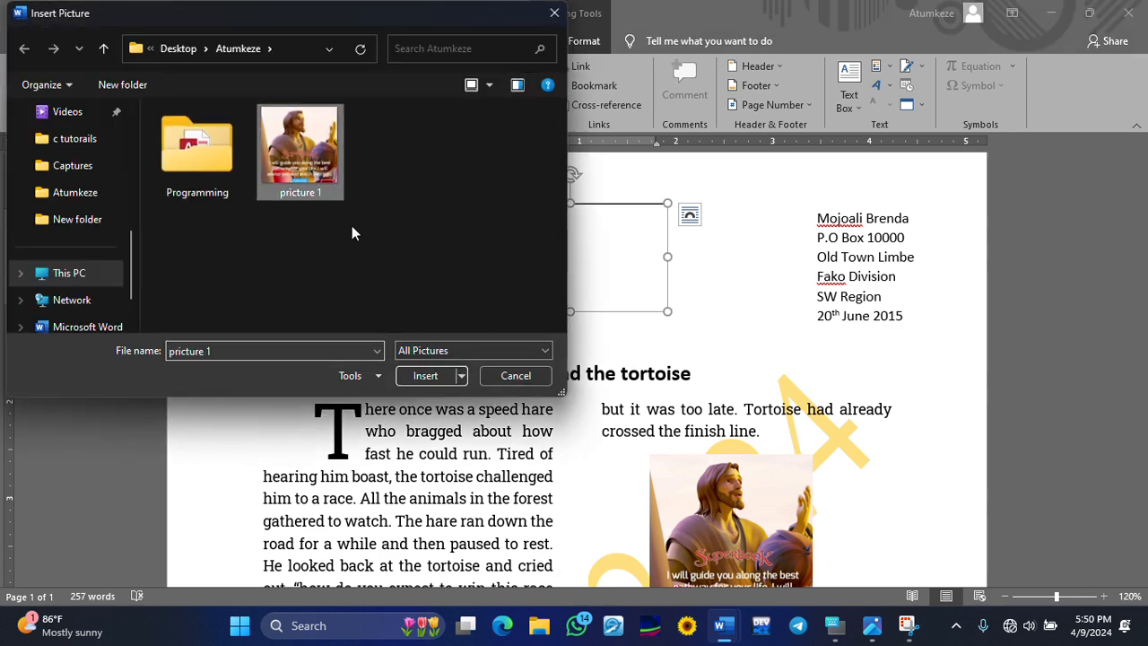
click(423, 375)
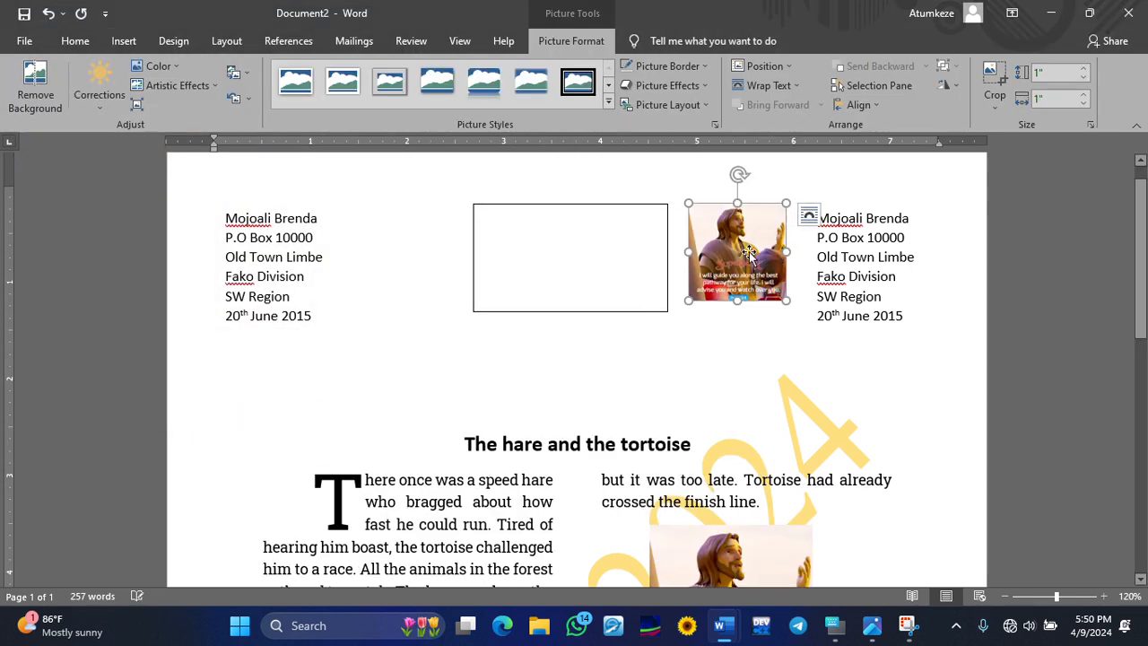
drag(745, 256, 603, 260)
click(762, 311)
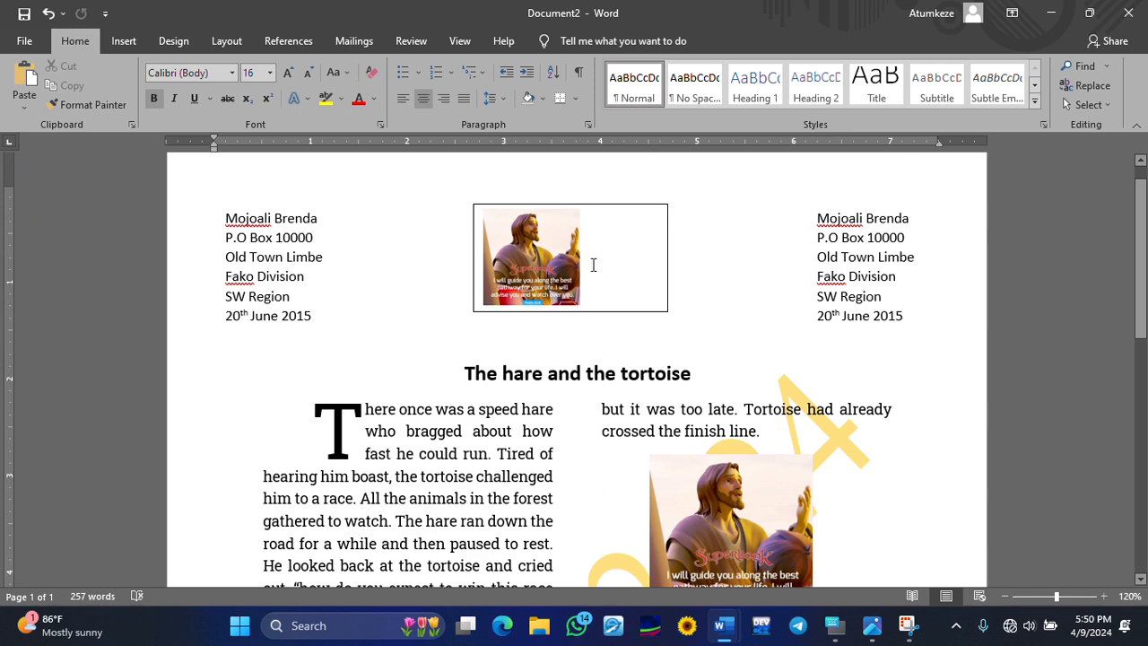
drag(651, 205, 621, 196)
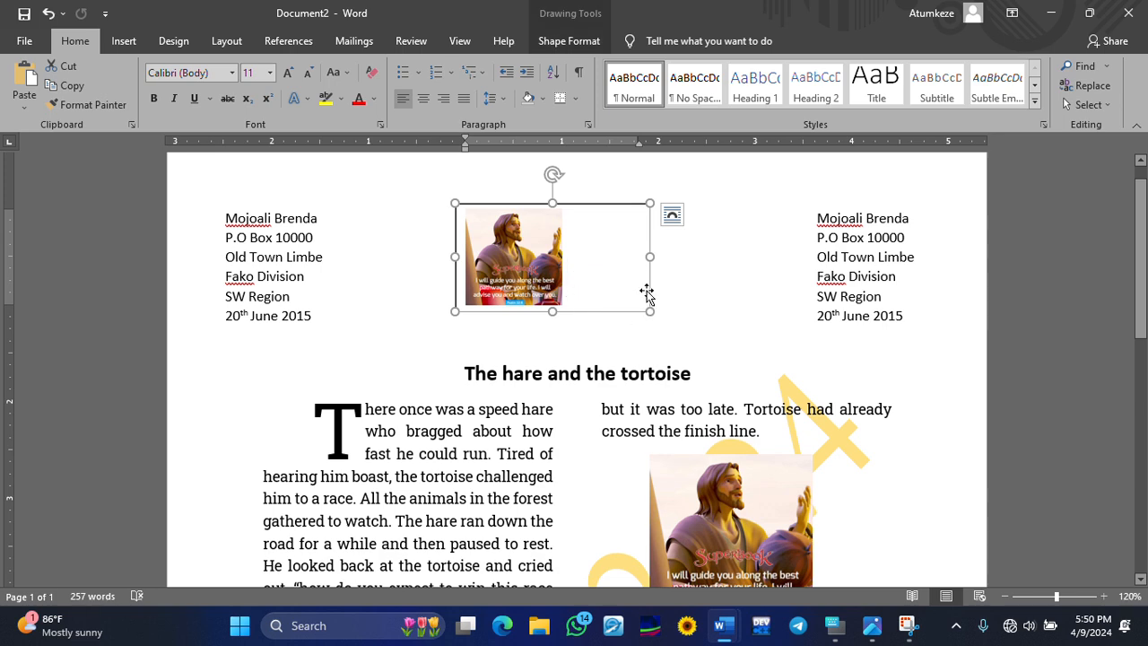
- Set the picture box's Shape Outline to No Outline and centre it between the addresses
click(1088, 14)
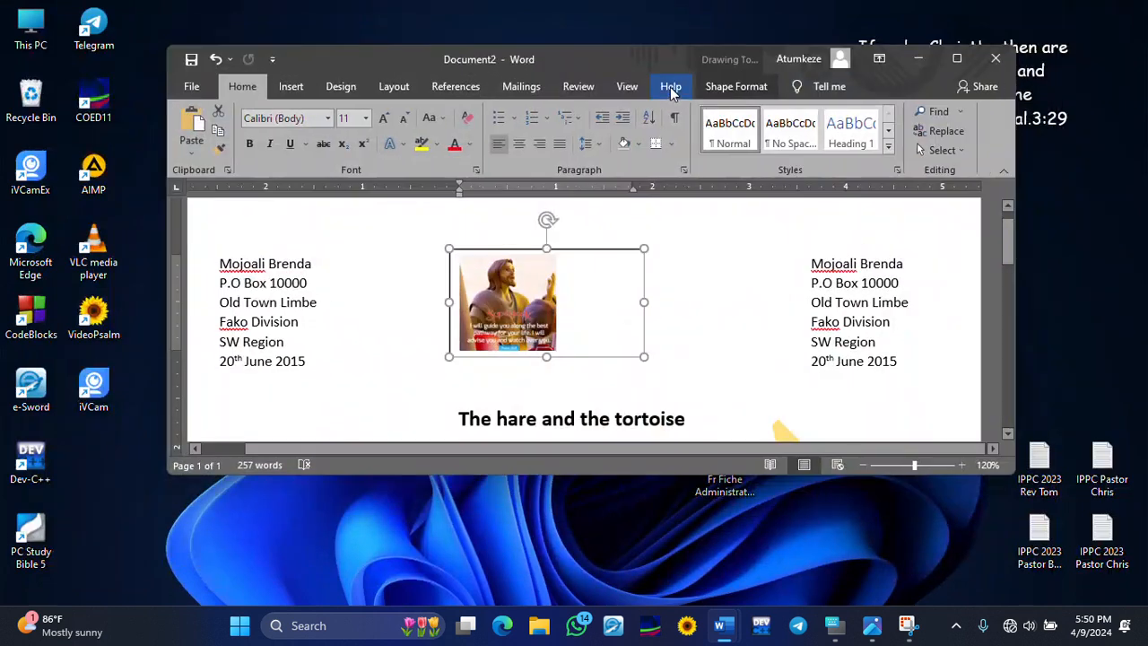
click(735, 86)
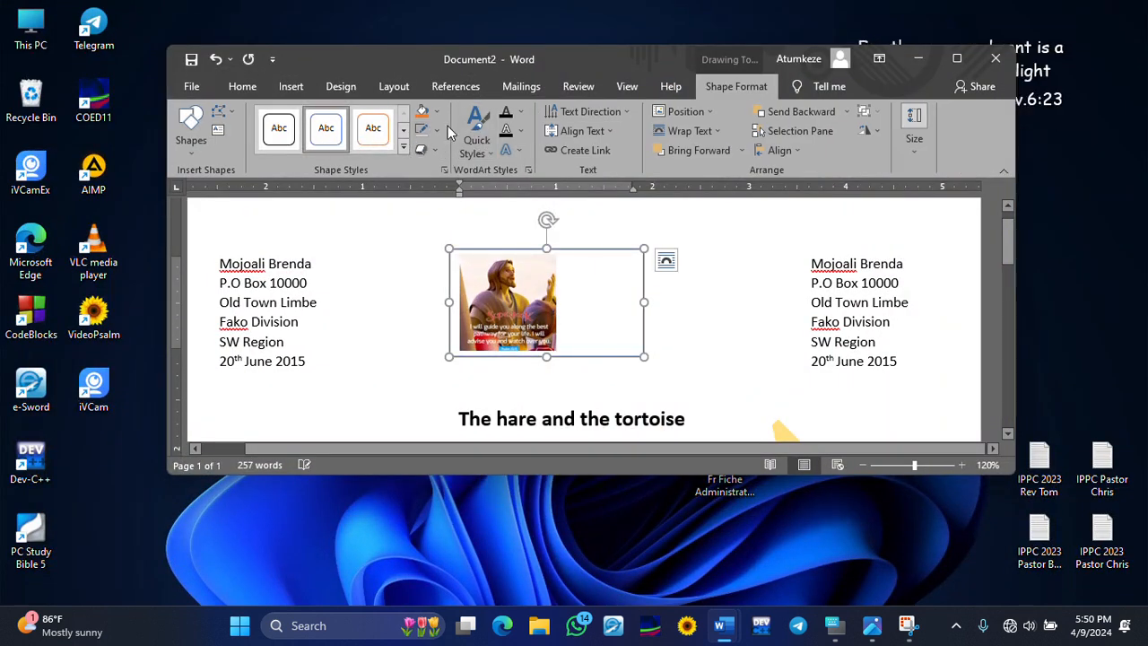
click(440, 133)
click(444, 278)
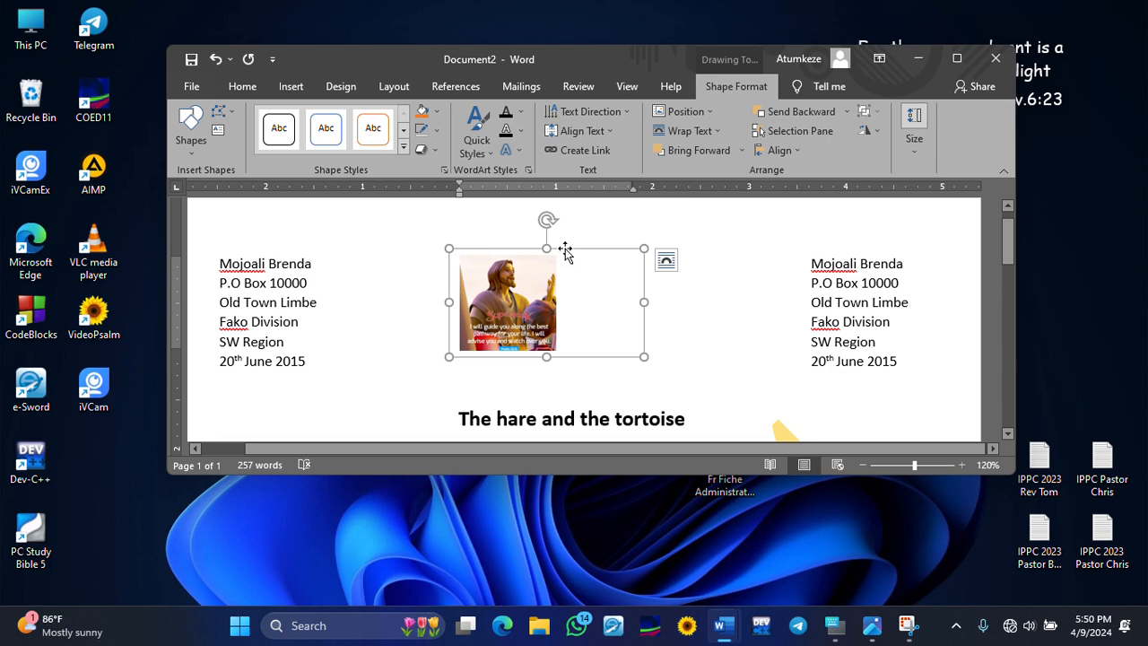
drag(566, 252, 638, 260)
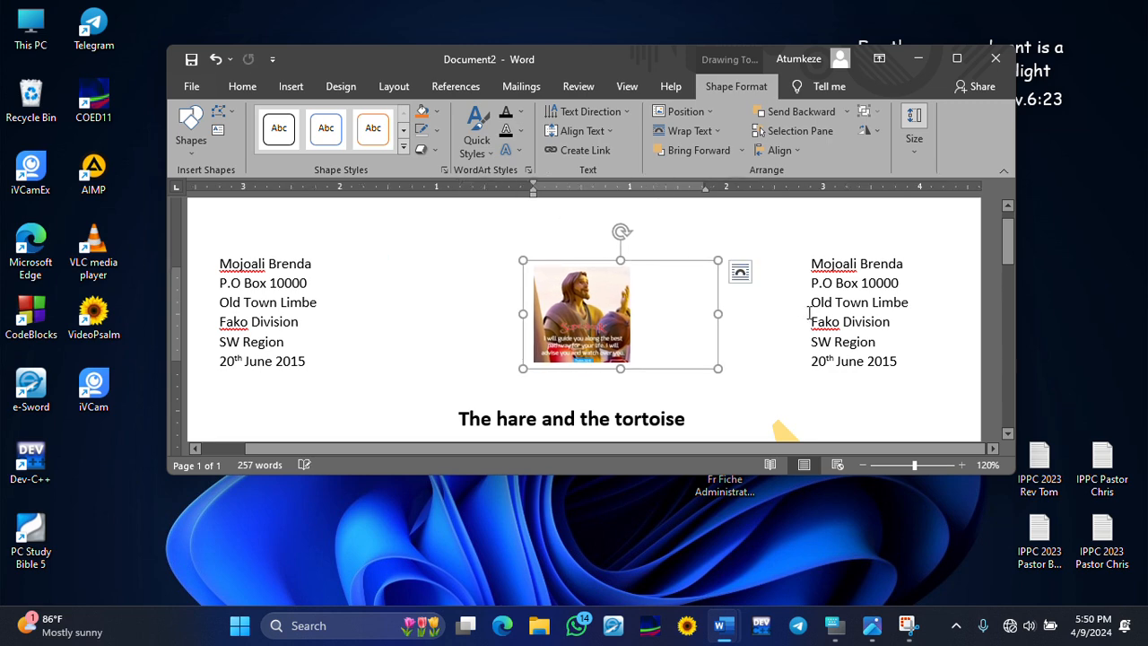
click(956, 59)
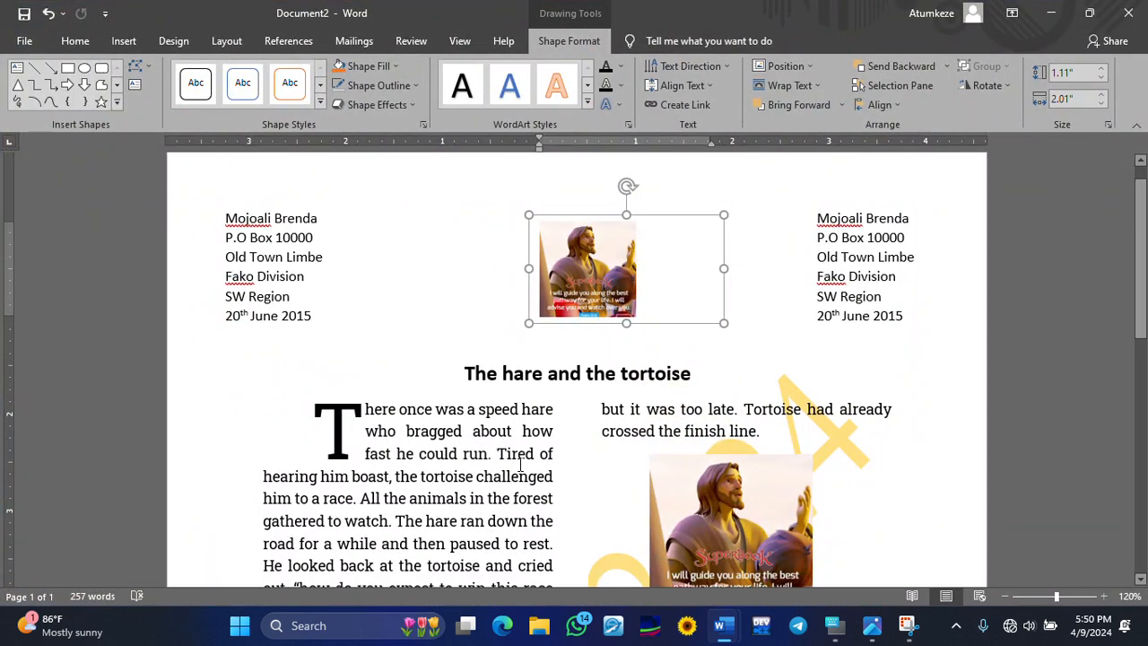
click(528, 454)
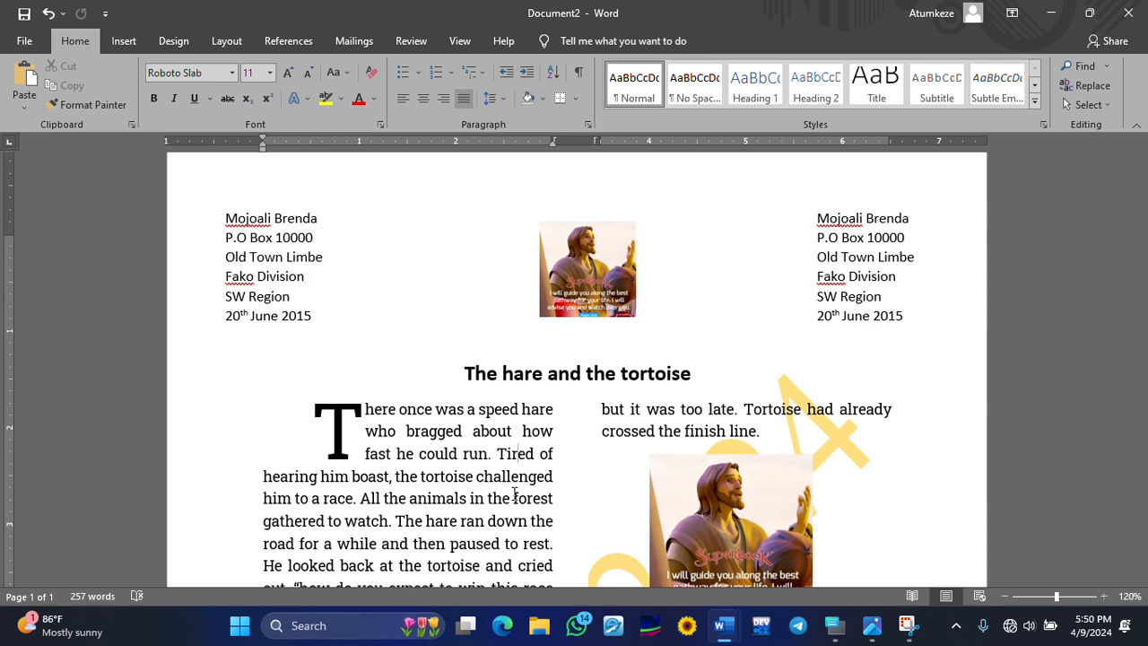
- Scroll down through the story to the Source line and back up to the title
scroll(488, 371, down, 5)
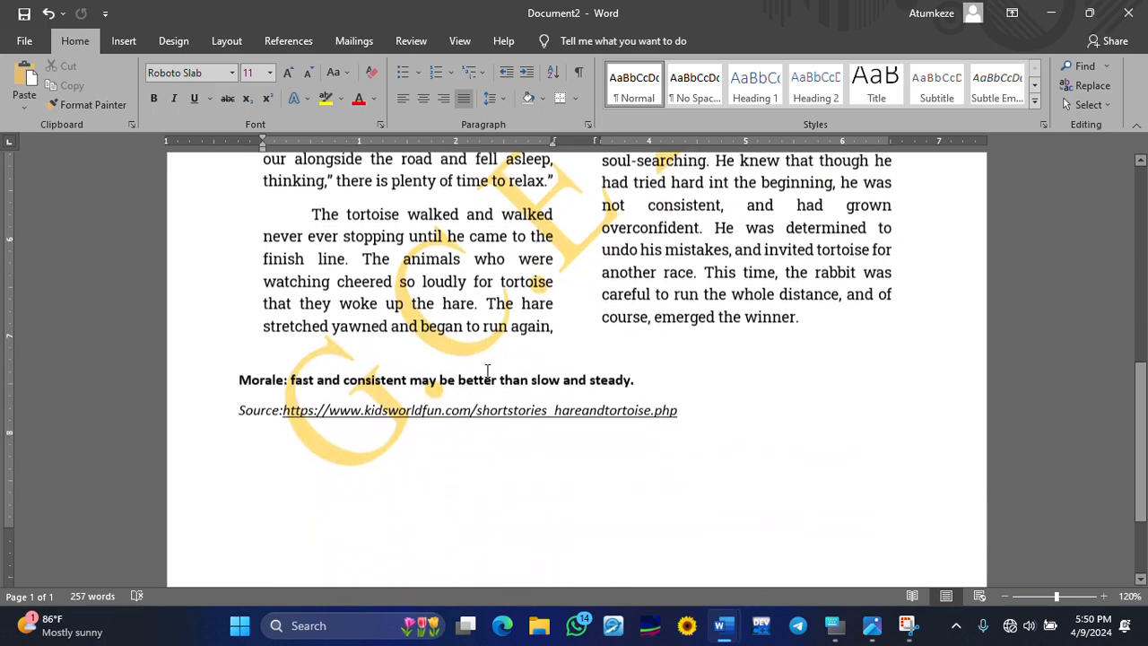
scroll(488, 370, down, 3)
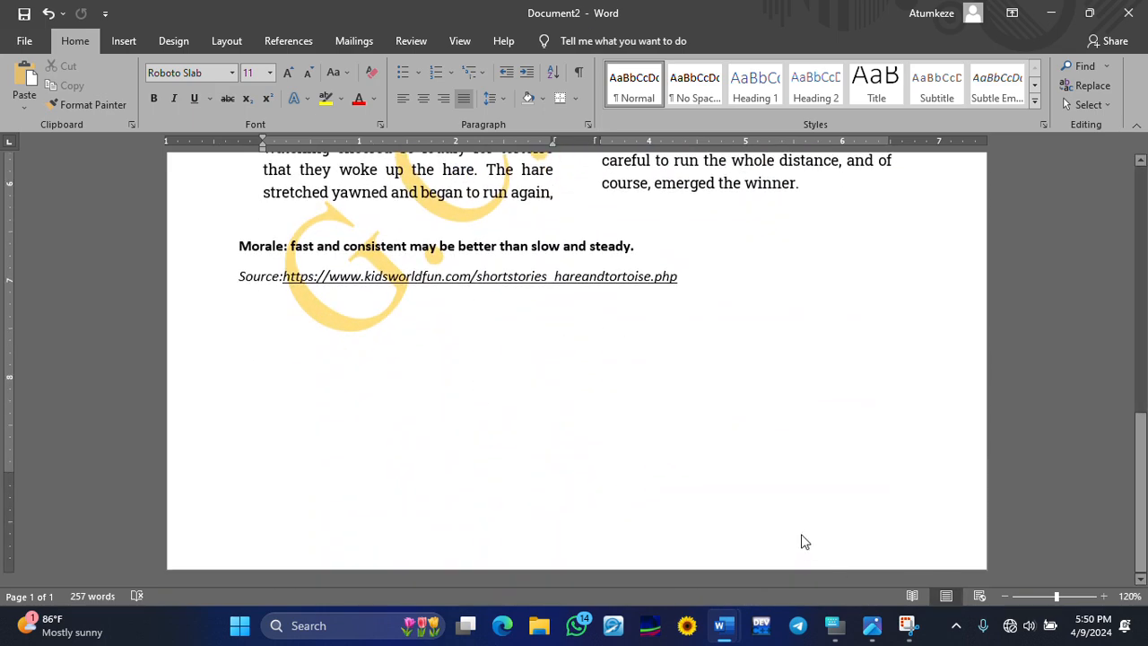
scroll(801, 543, up, 8)
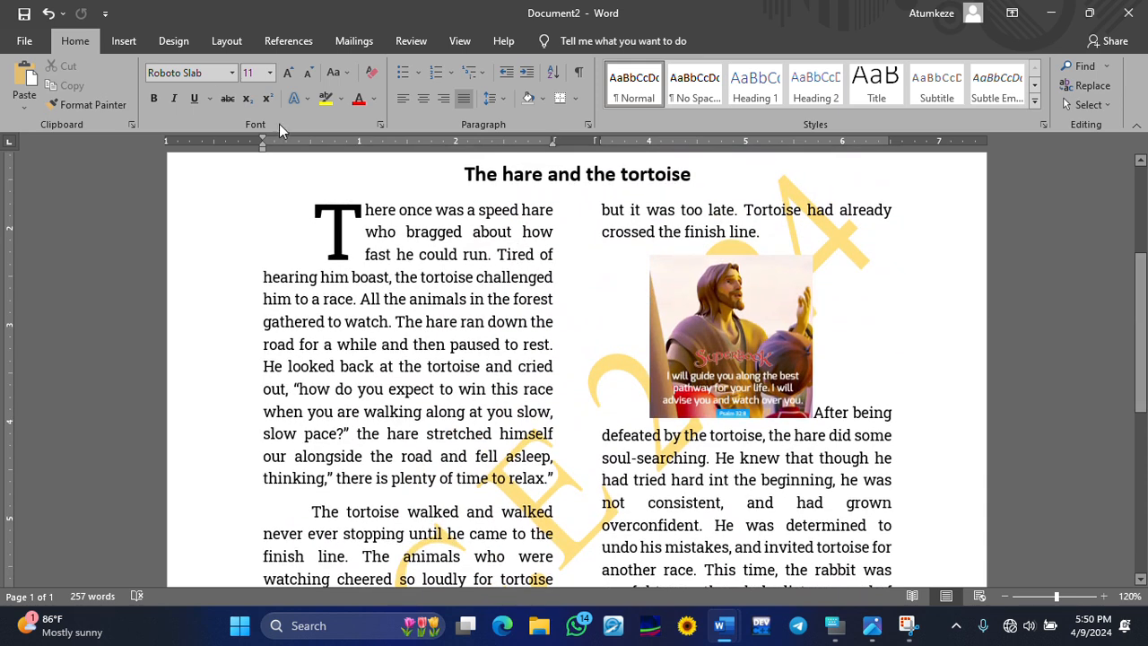
click(122, 42)
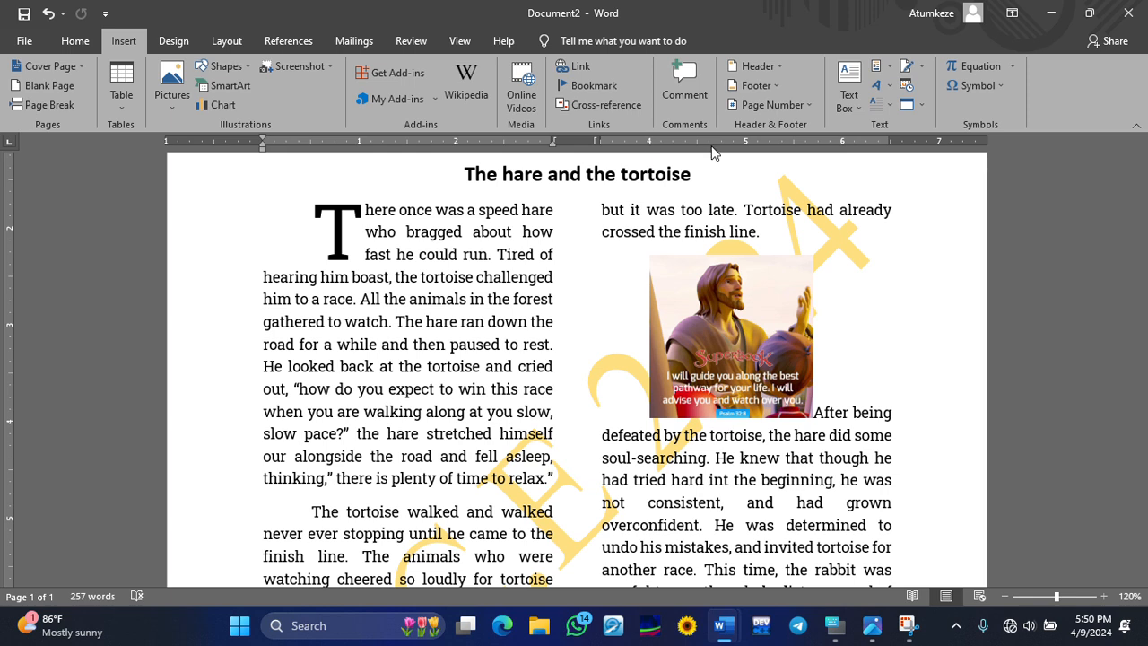
- Add a Plain Number 3 page number at the top of the page and close the header
click(761, 104)
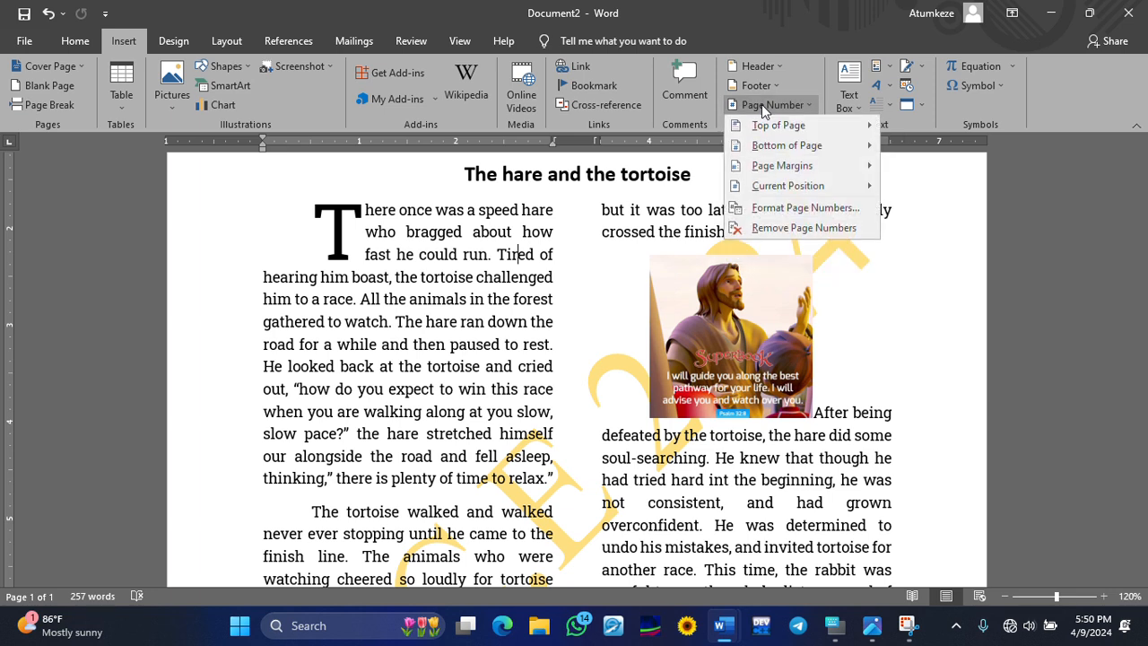
mouse_move(770, 134)
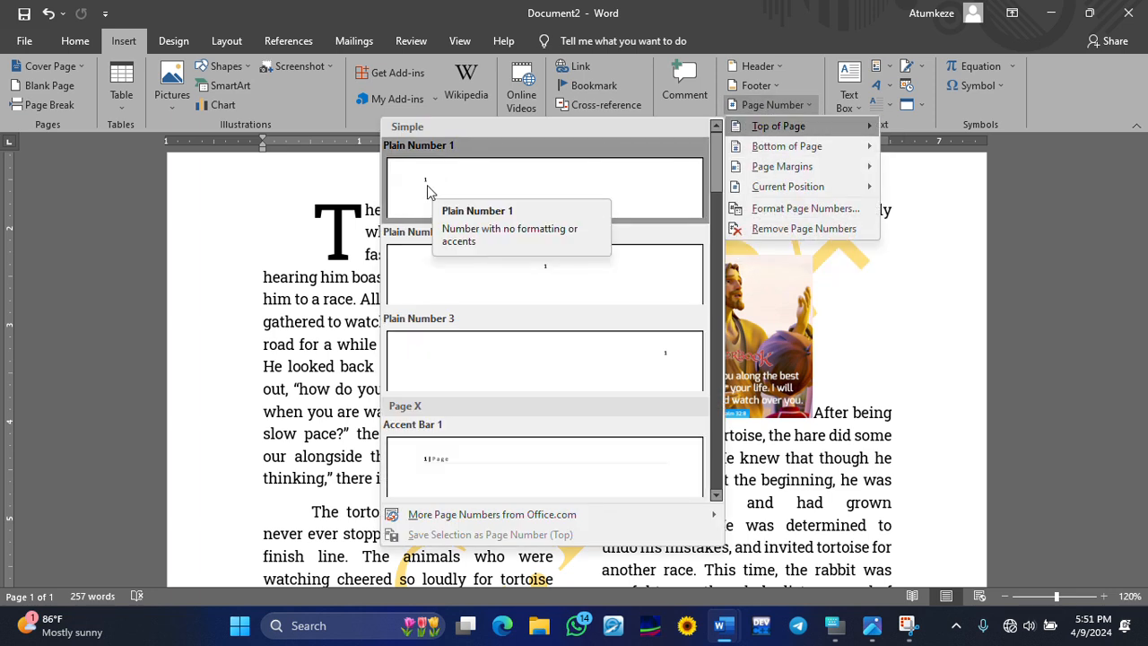
click(675, 371)
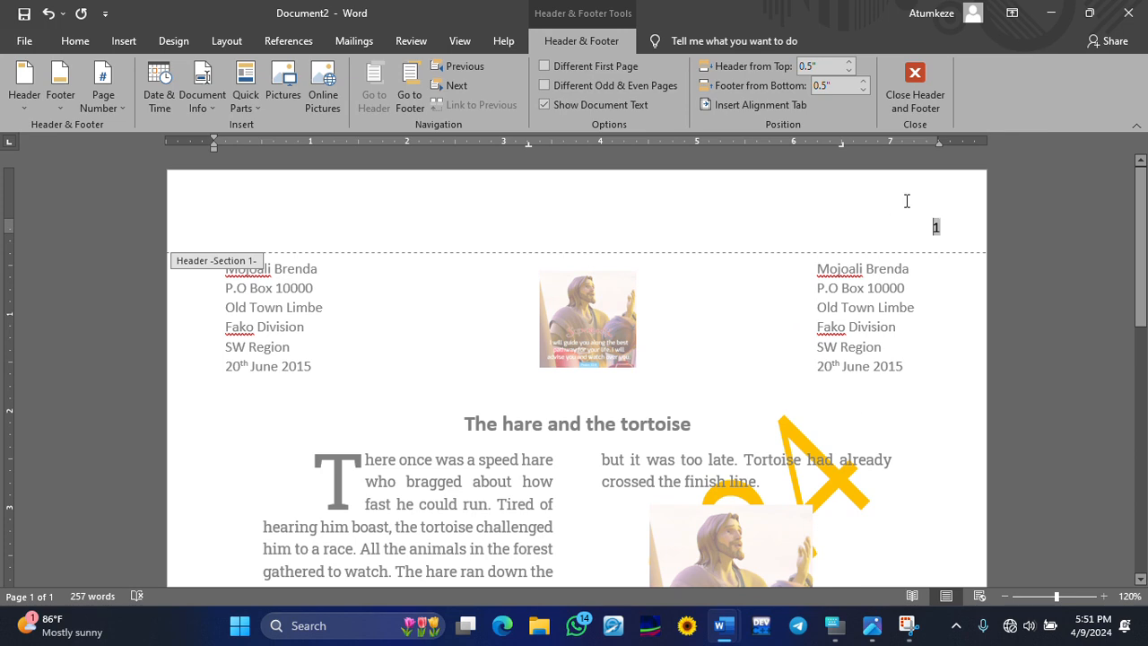
click(915, 88)
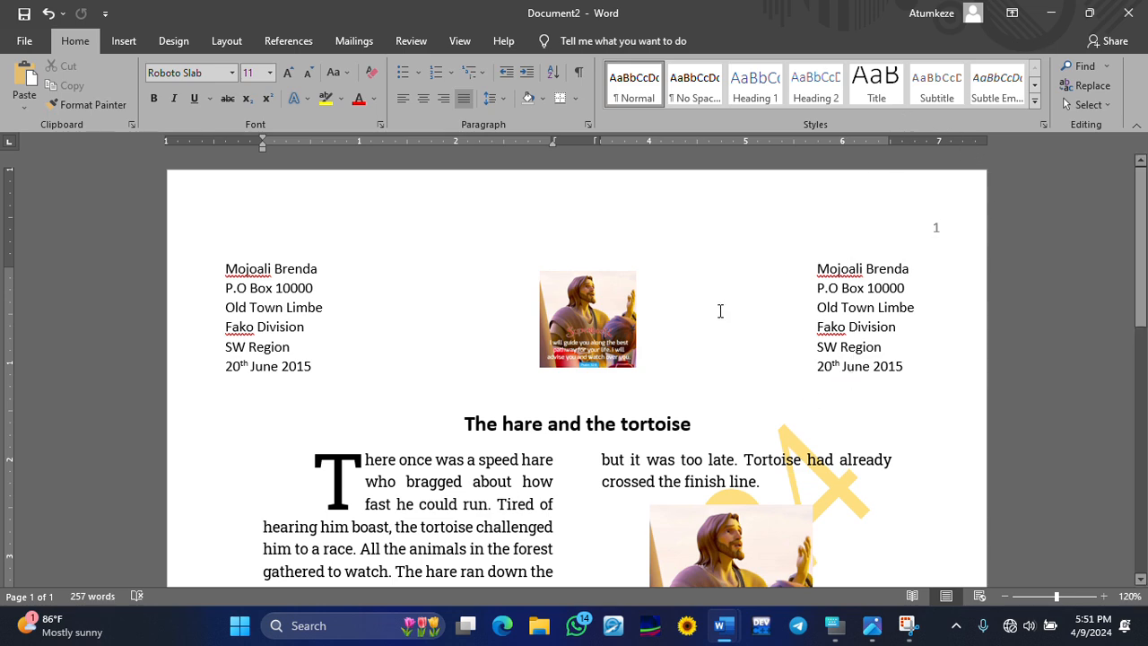
scroll(732, 302, down, 8)
scroll(700, 341, down, 3)
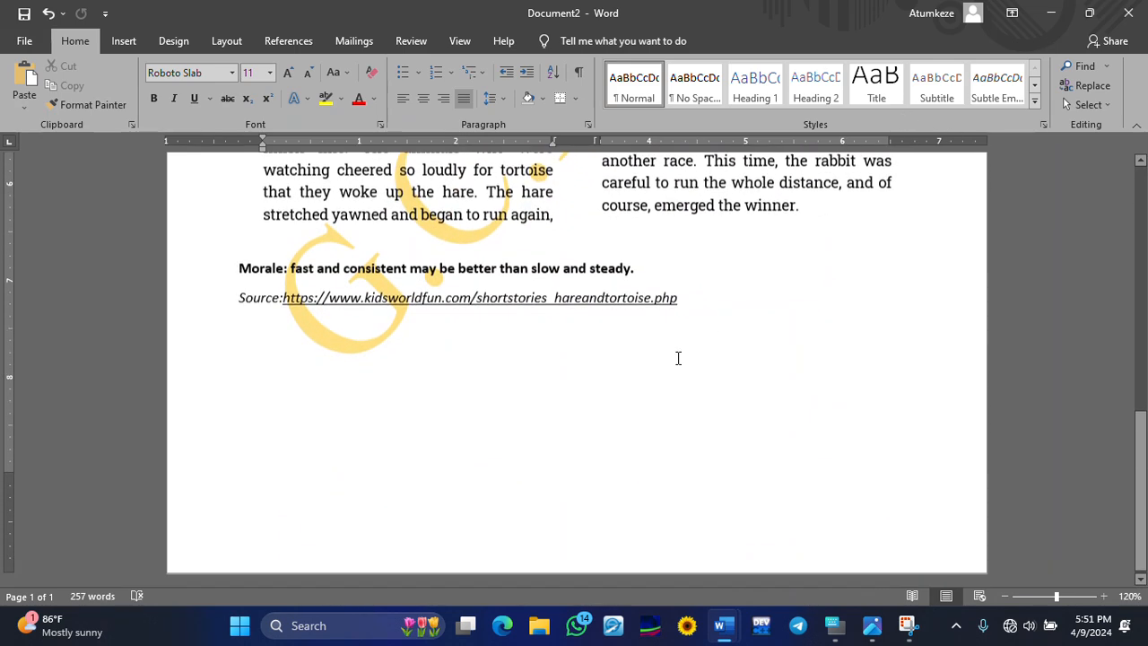
- Add blank lines after the Source line until pages 2 and 3 appear, then return to the top
click(553, 474)
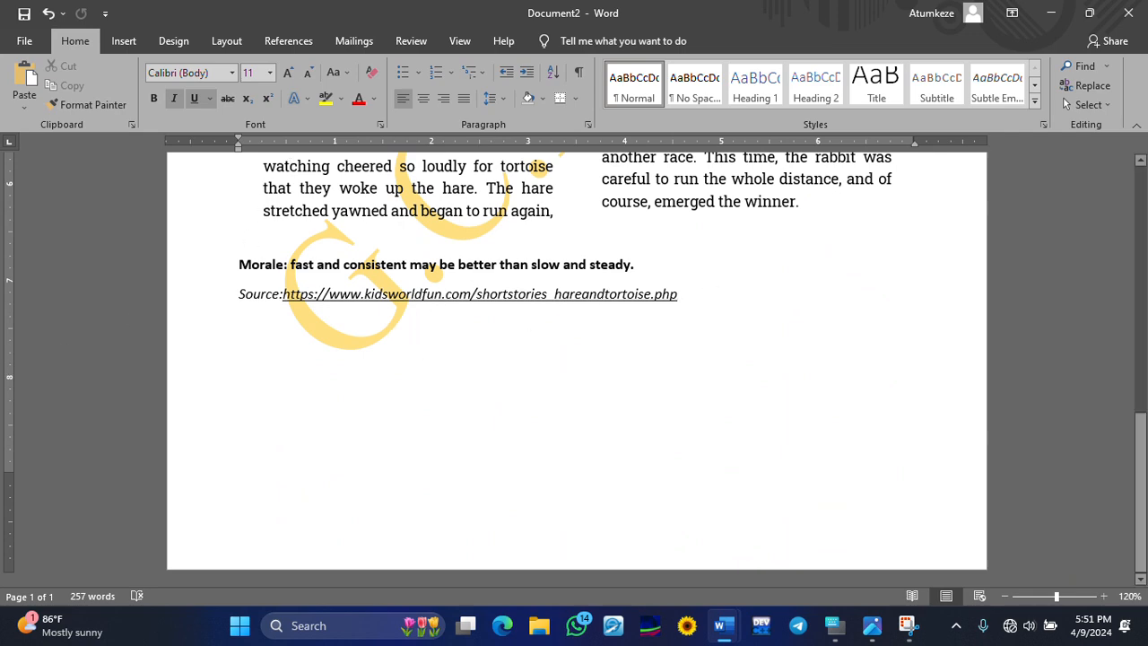
key(Return)
key(Return)
key(Return)
key(Return)
key(Return)
key(Return)
key(Return)
key(Return)
key(Return)
key(Return)
key(Return)
key(Return)
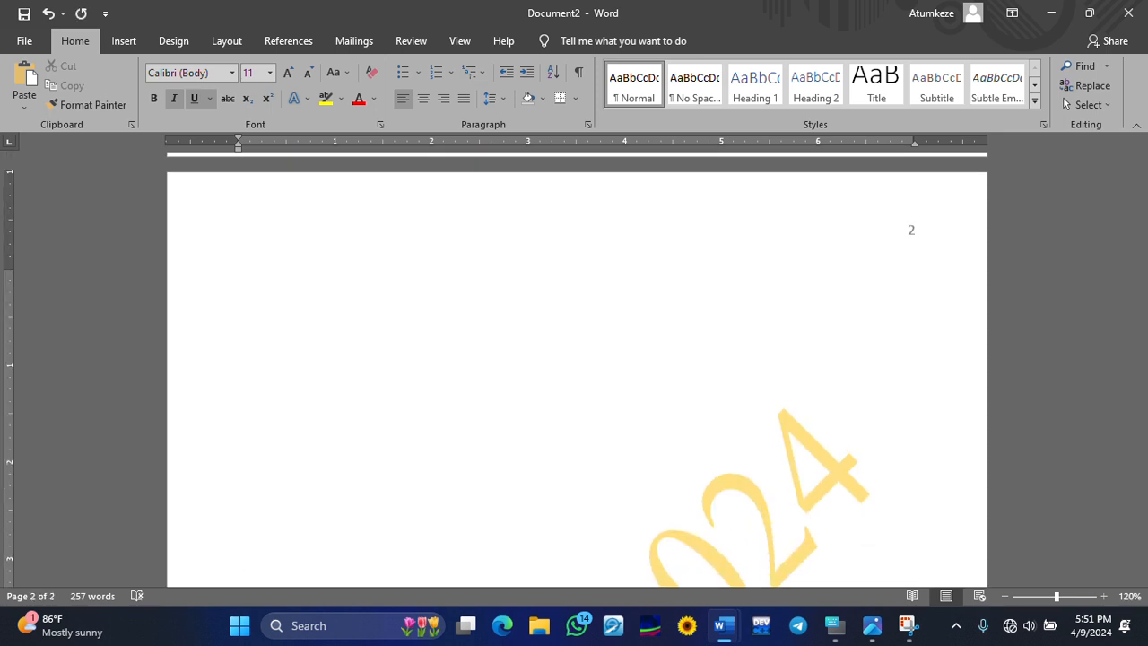
key(Return)
key(Return)
key(Return)
key(Return)
key(Return)
key(Return)
key(Return)
key(Return)
key(Return)
key(Return)
key(Return)
key(Return)
key(Return)
key(Return)
key(Return)
key(Return)
key(Return)
key(Return)
key(Return)
key(Return)
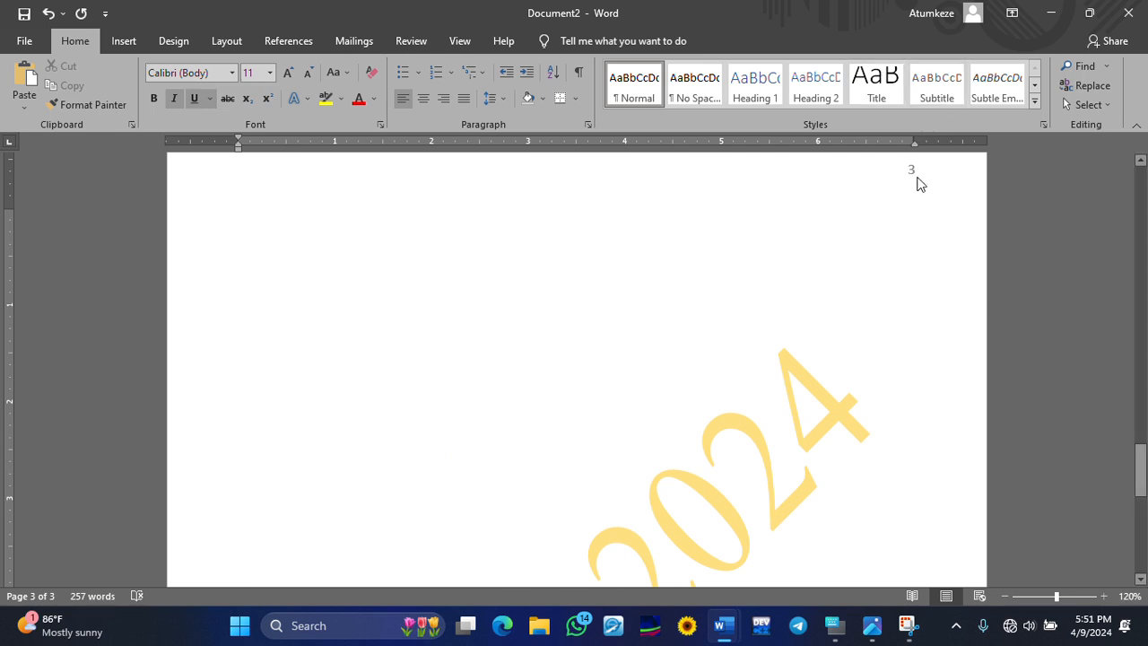
scroll(902, 157, up, 2)
scroll(903, 157, up, 1)
scroll(908, 162, up, 20)
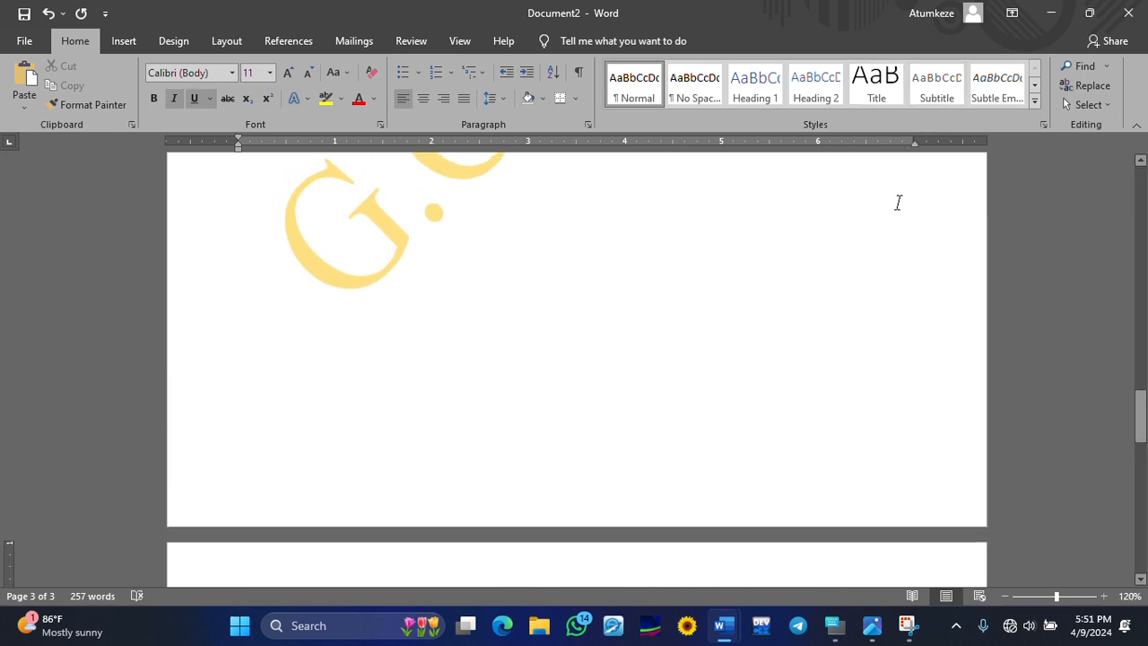
scroll(948, 217, up, 13)
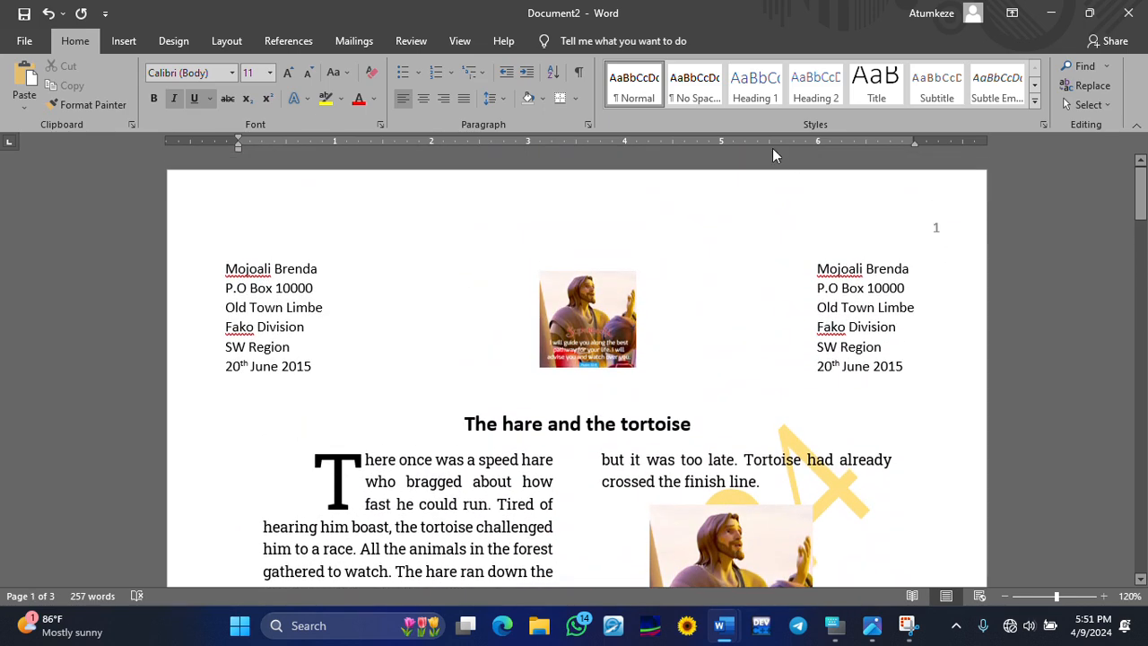
- Add a plain page number at the bottom right of each page and close the footer
click(123, 42)
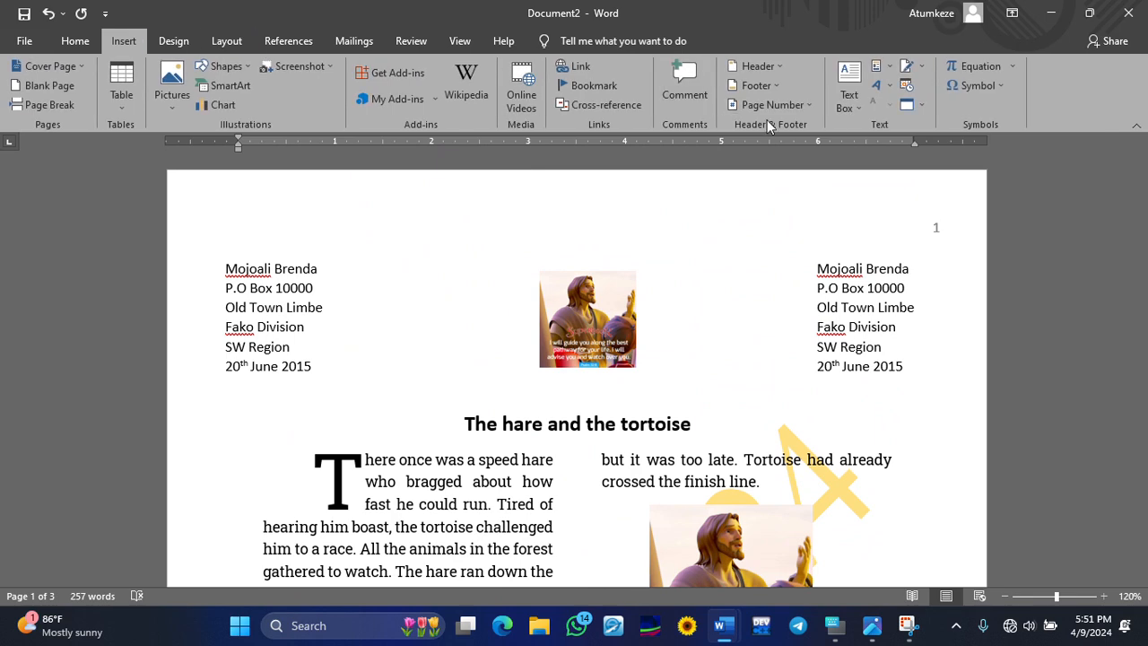
click(775, 103)
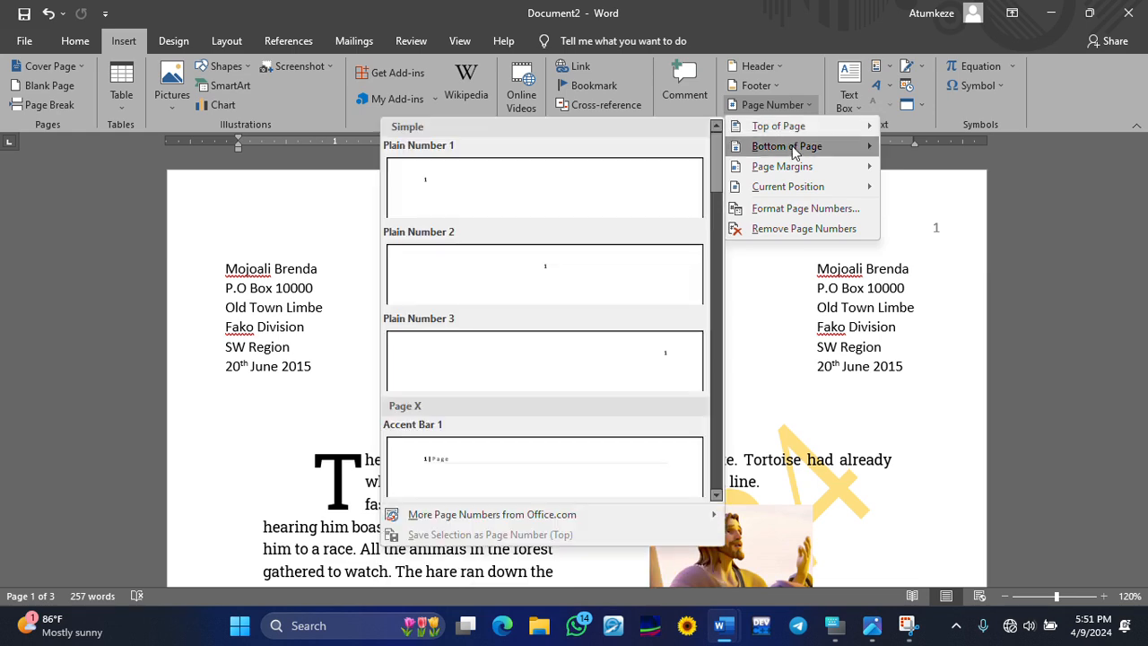
mouse_move(792, 152)
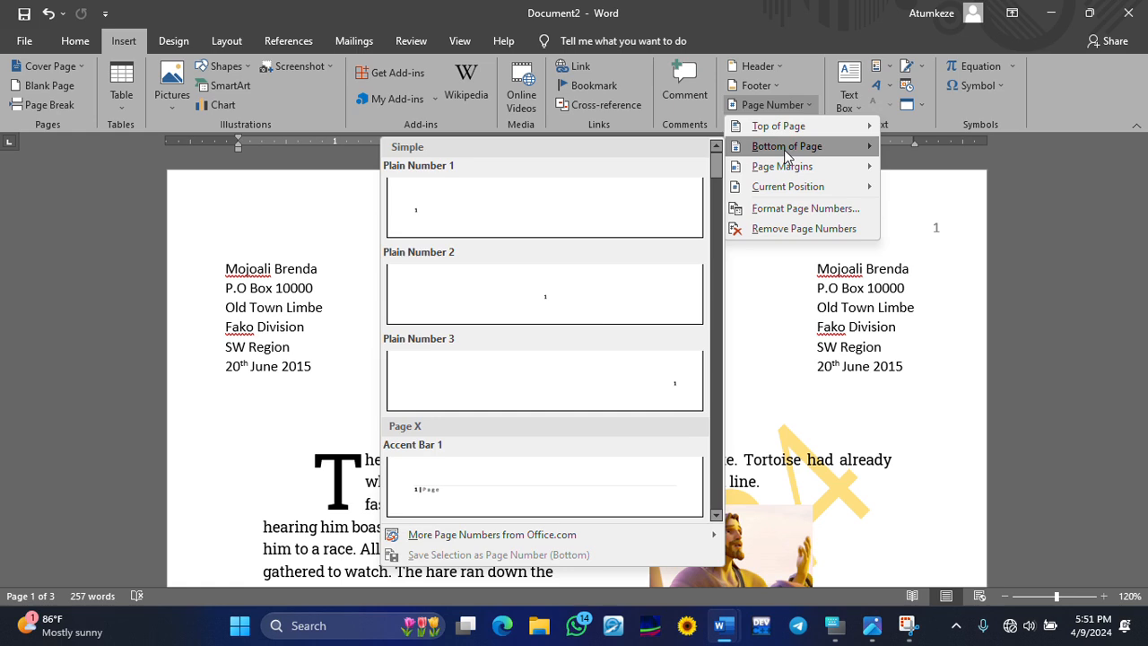
click(640, 371)
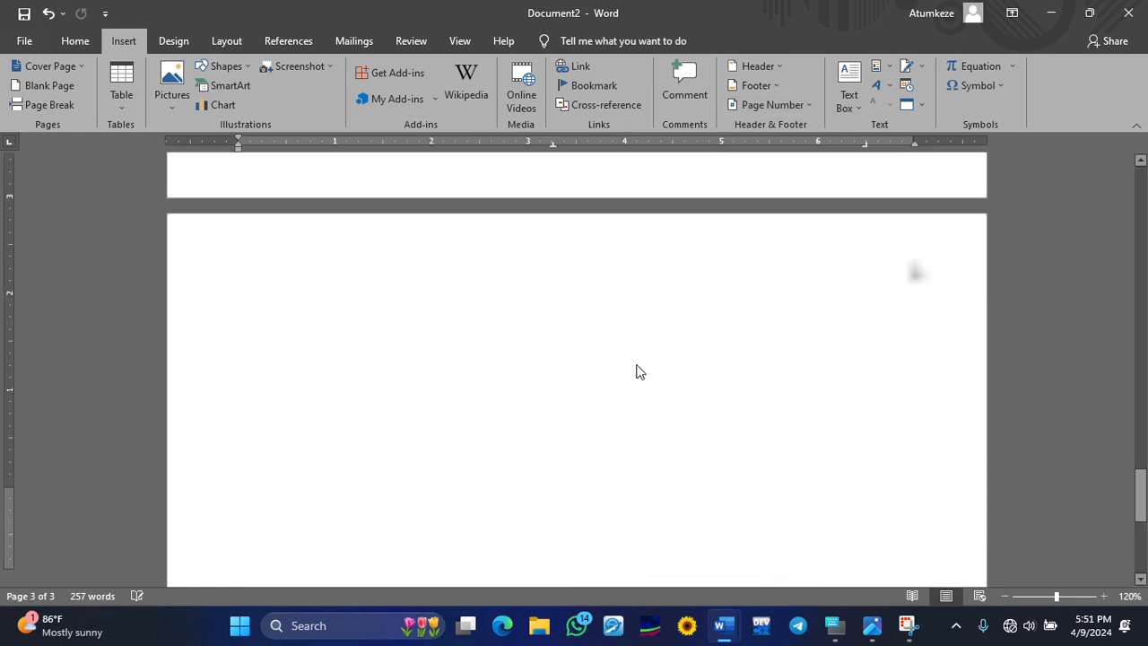
double_click(807, 382)
scroll(807, 382, up, 9)
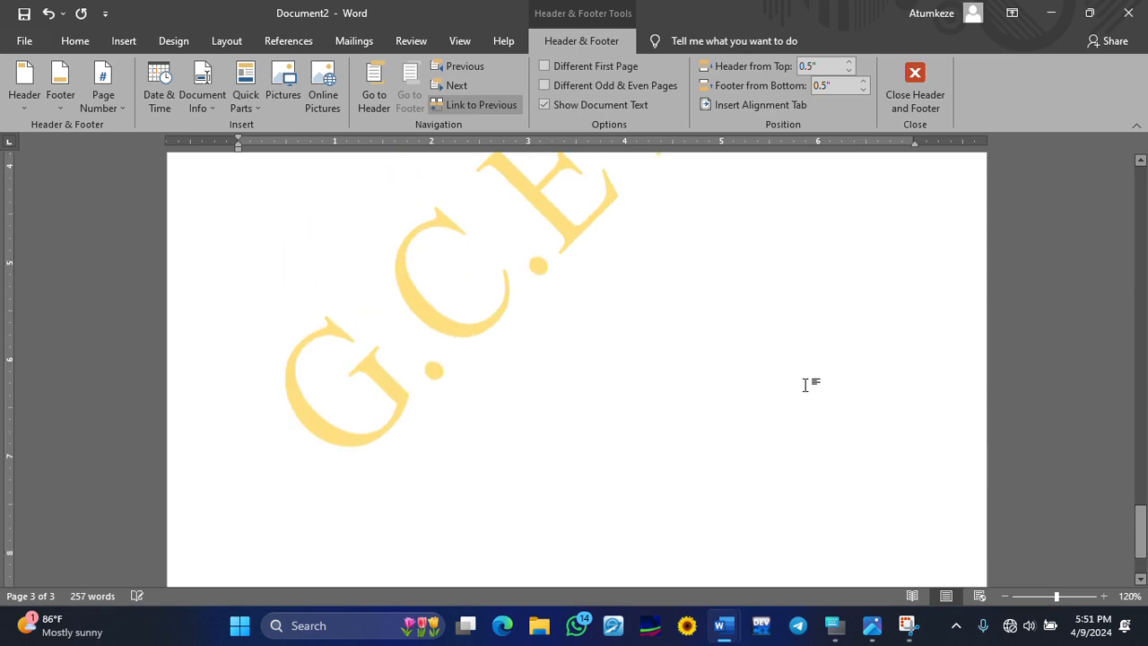
scroll(808, 384, up, 15)
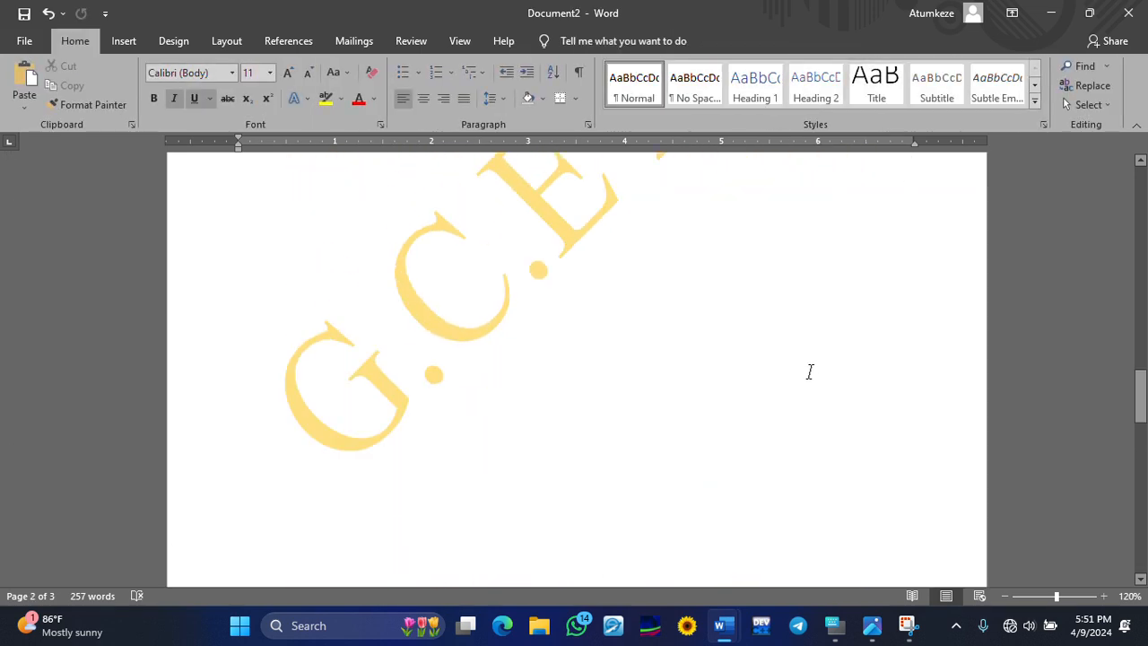
scroll(829, 331, up, 12)
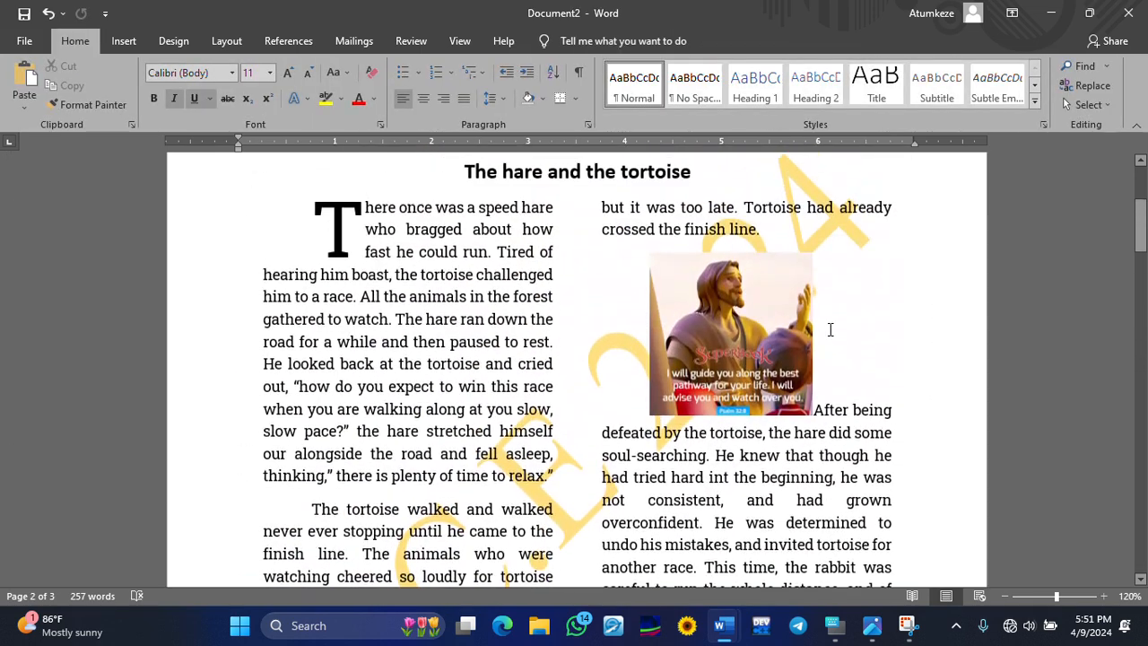
- Centre the header's page number with Ctrl+E, delete it, and close the header
double_click(933, 225)
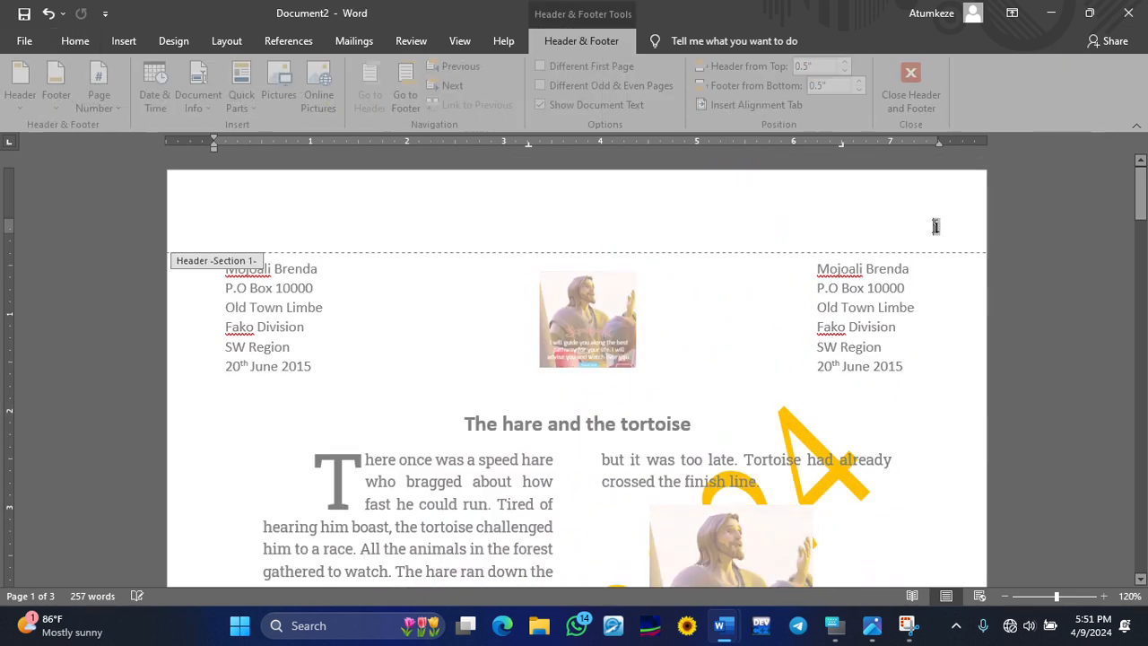
key(ctrl+e)
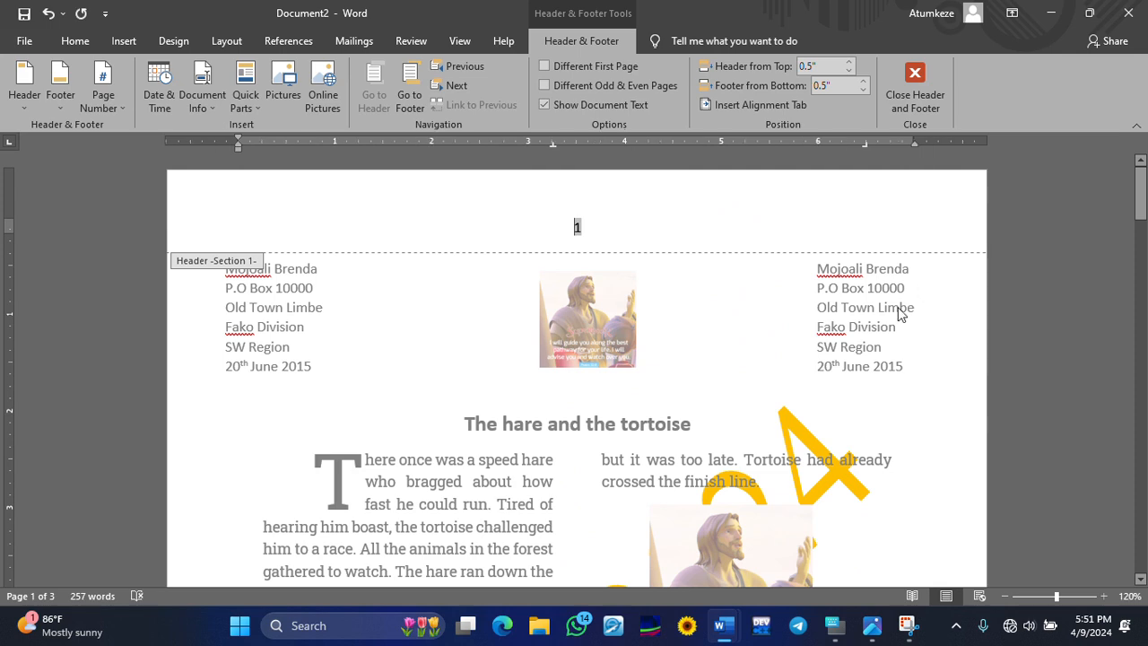
click(689, 225)
key(BackSpace)
double_click(687, 387)
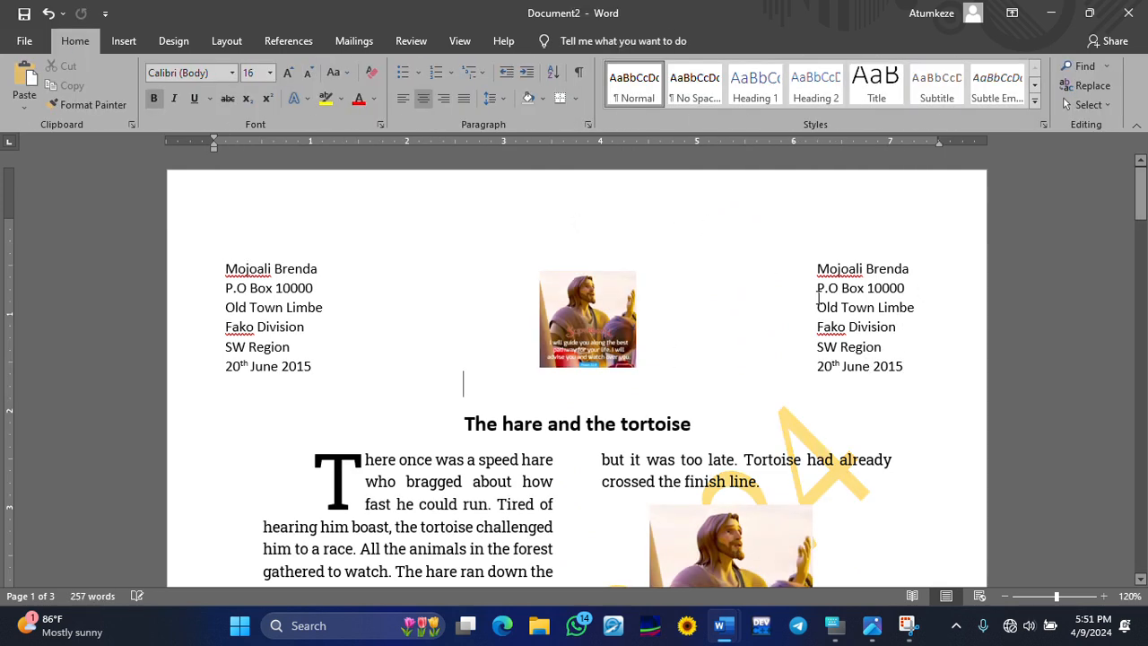
scroll(819, 274, down, 10)
scroll(820, 274, down, 5)
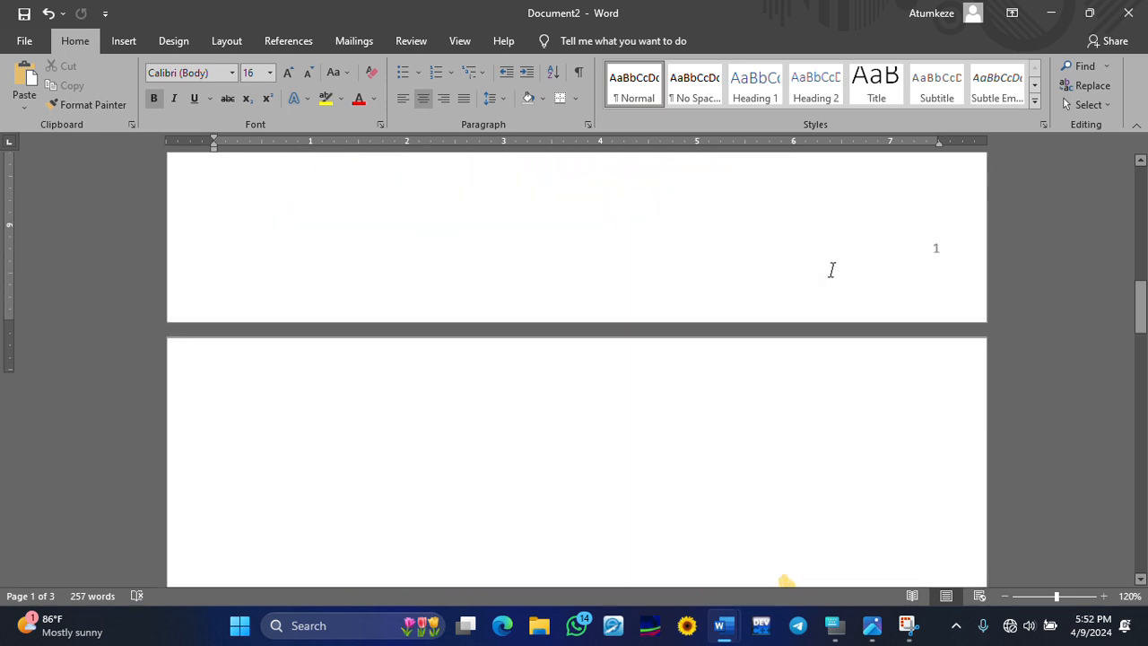
scroll(825, 268, down, 5)
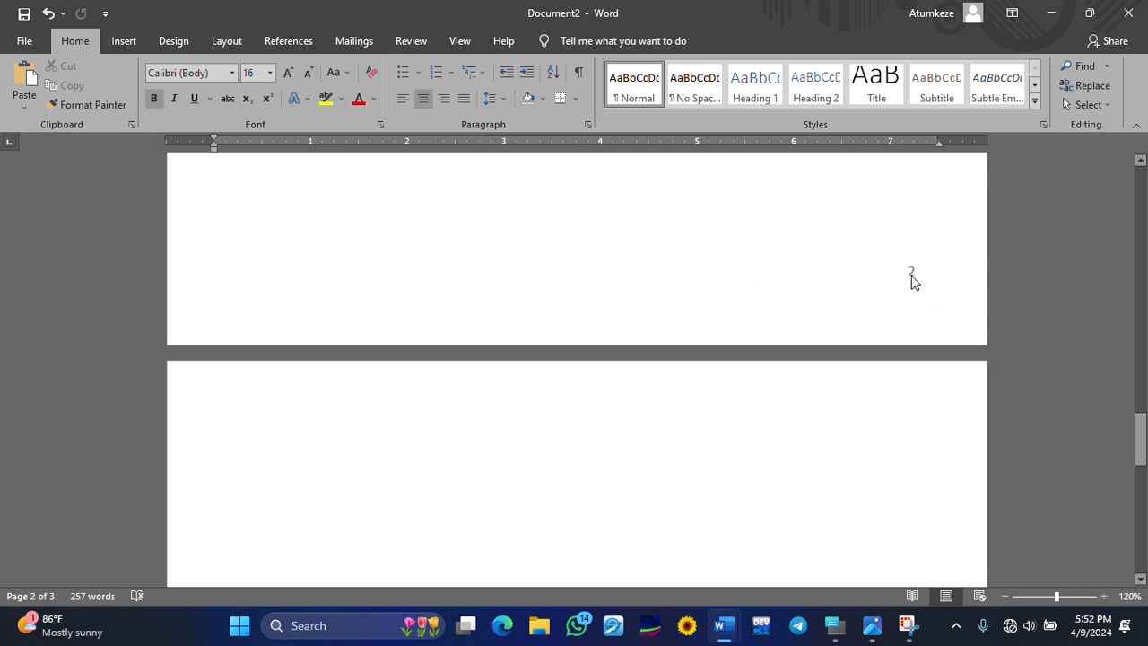
scroll(915, 337, up, 5)
scroll(907, 326, up, 6)
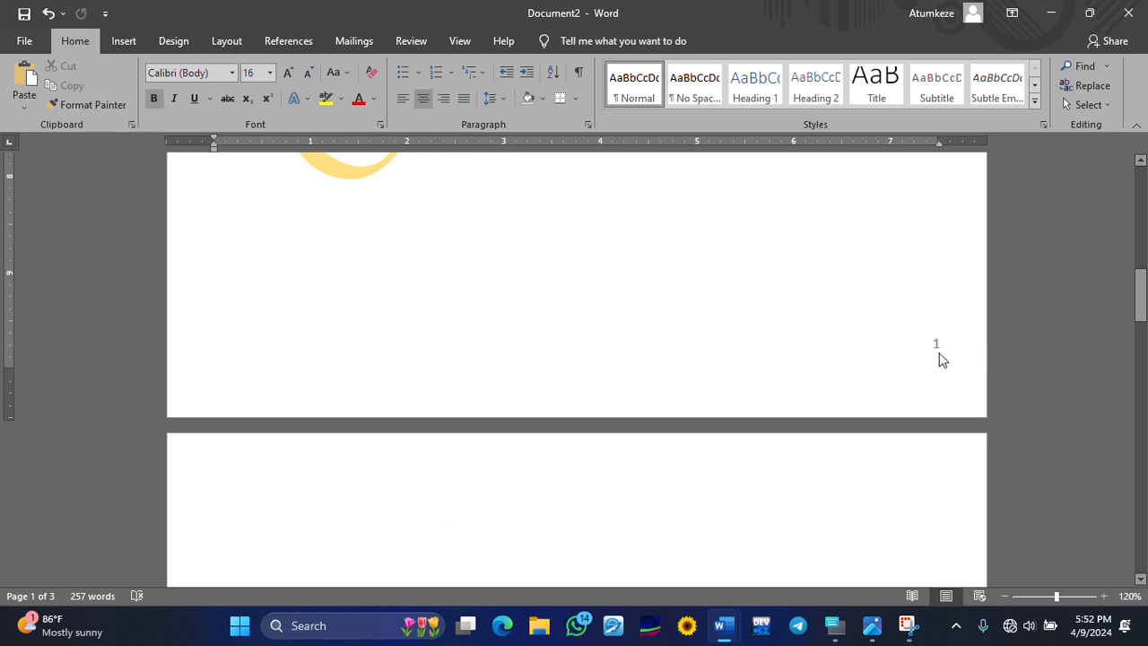
scroll(938, 351, down, 3)
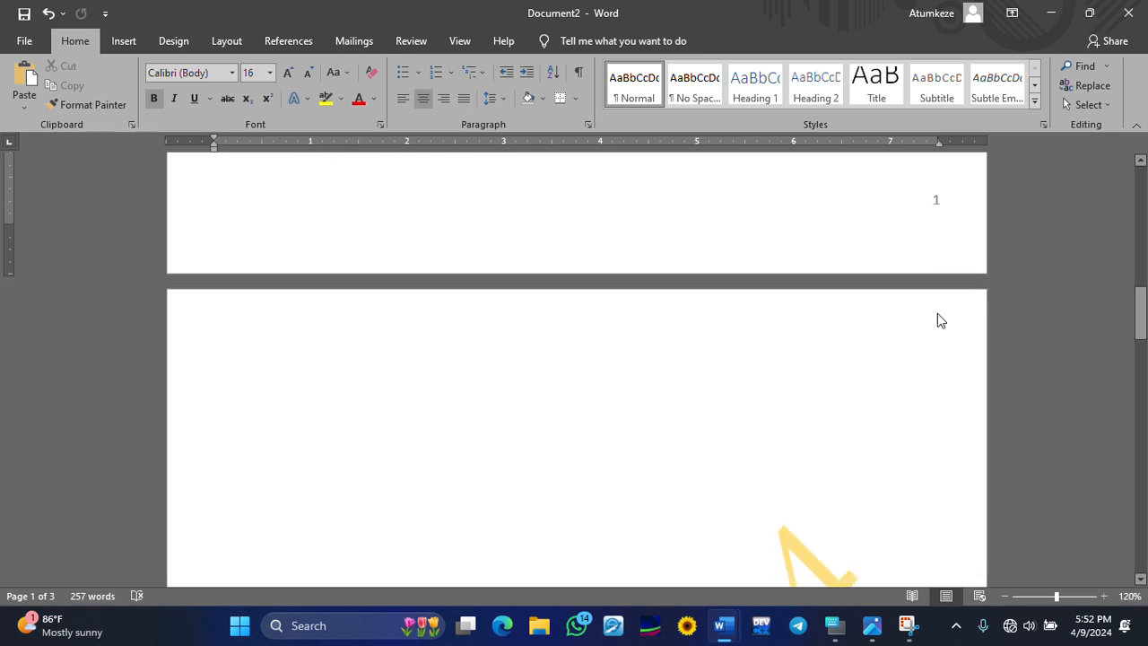
scroll(925, 243, down, 20)
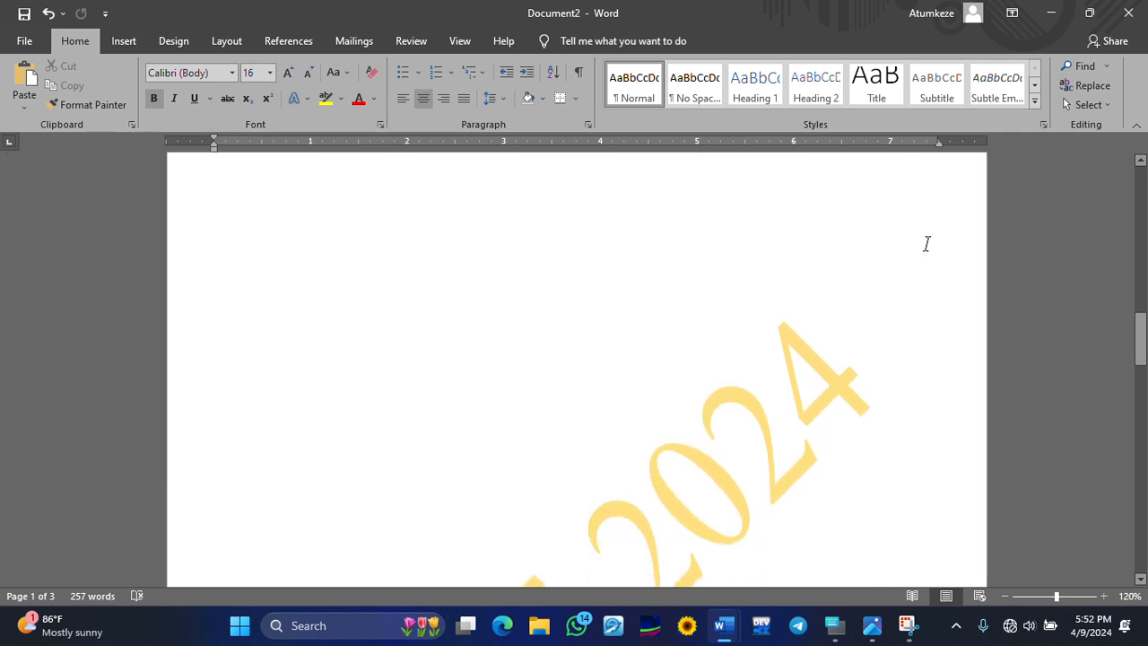
scroll(923, 269, down, 2)
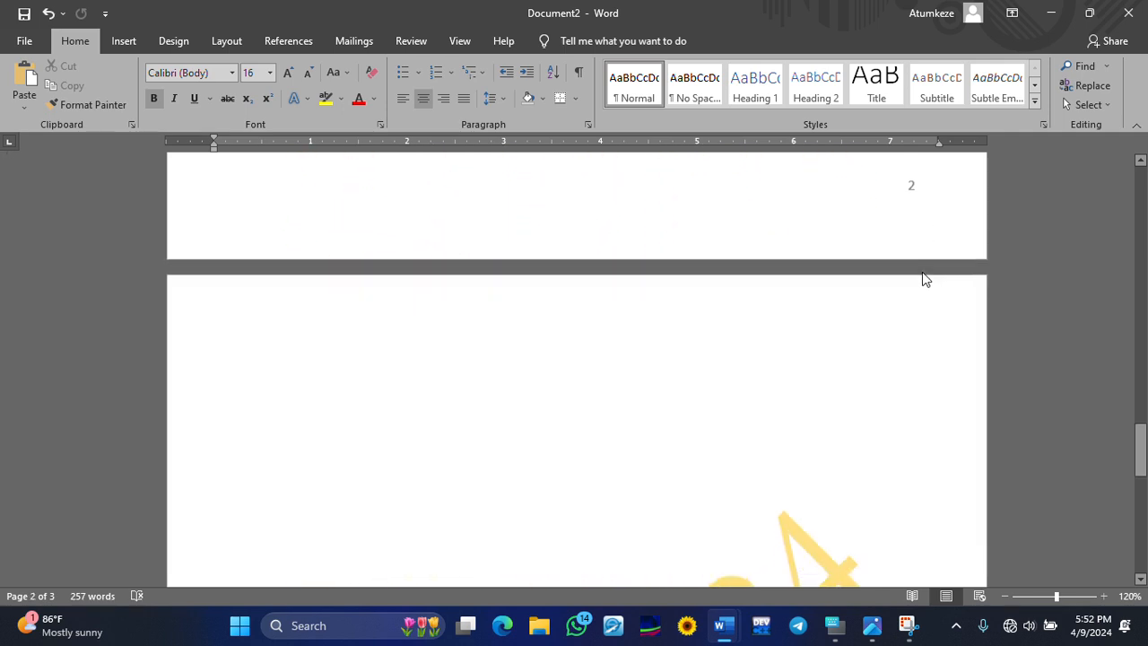
scroll(923, 277, up, 1)
scroll(922, 277, down, 4)
scroll(919, 277, down, 10)
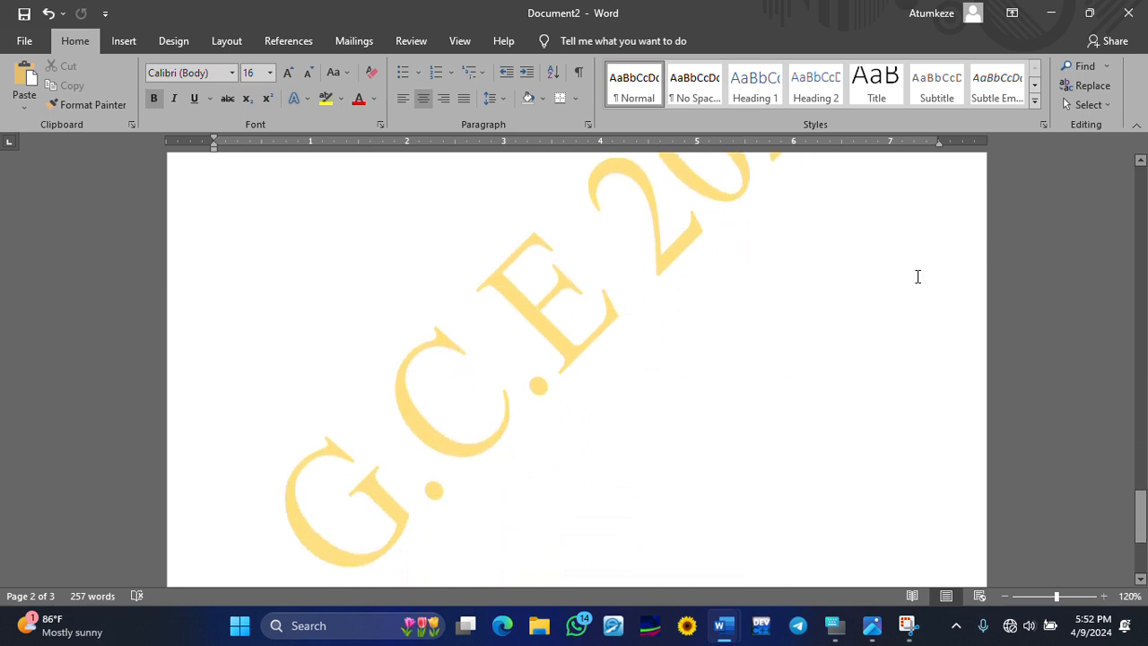
scroll(910, 283, up, 5)
drag(1134, 489, 1140, 187)
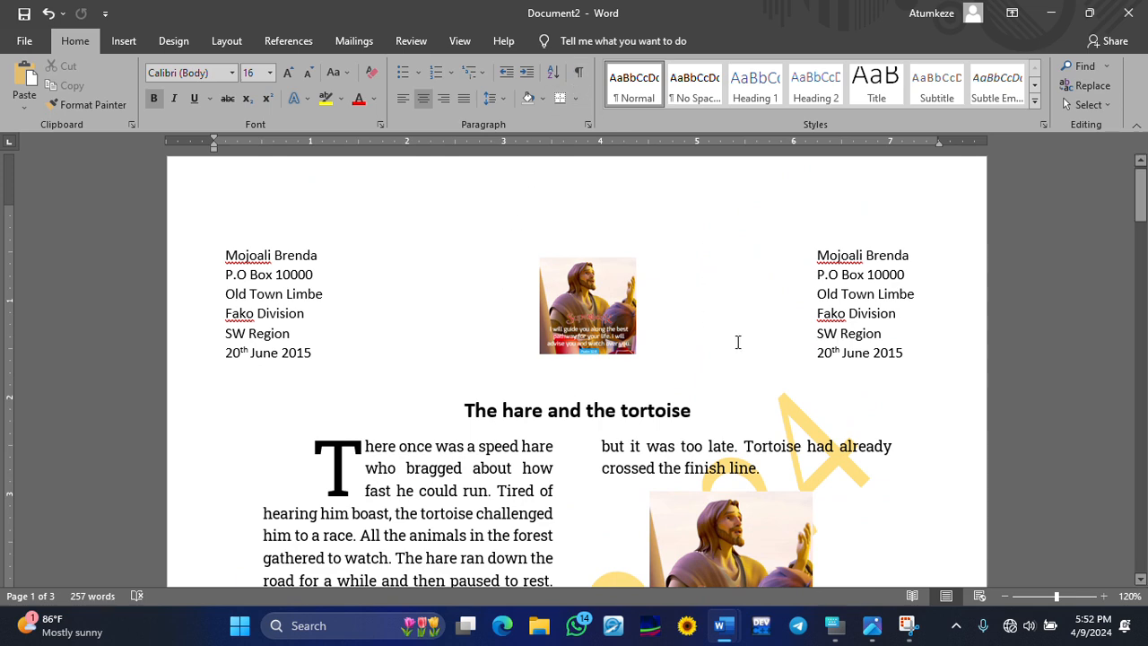
scroll(704, 354, up, 1)
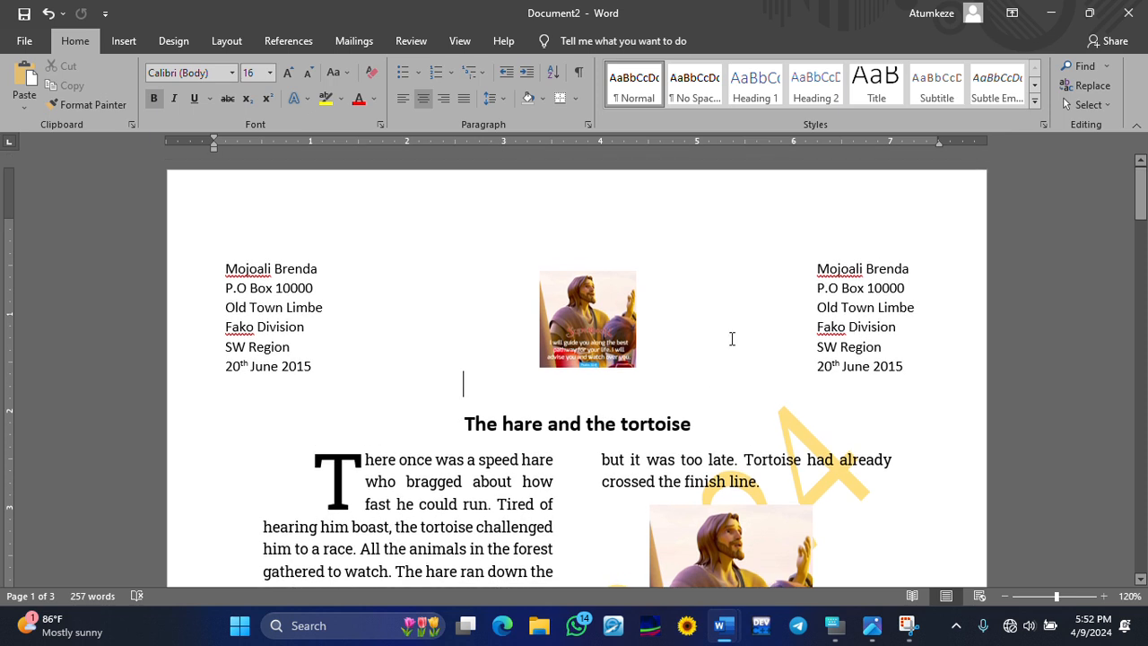
- Change the title 'The hare and the tortoise' to UPPERCASE with Change Case
drag(665, 420, 477, 425)
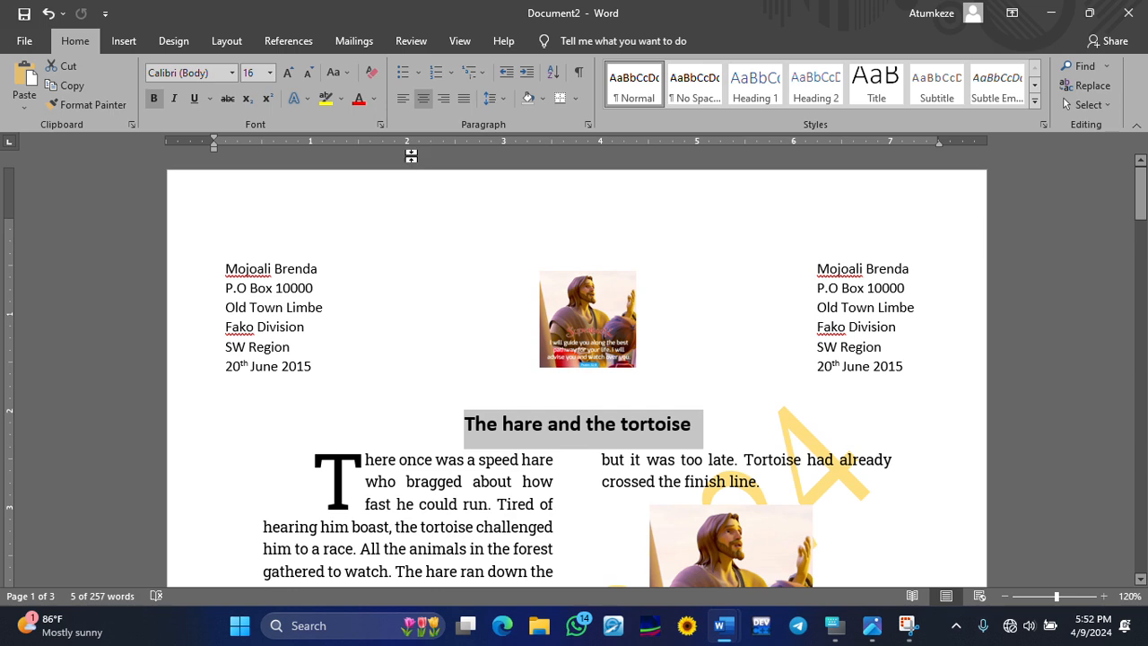
click(345, 74)
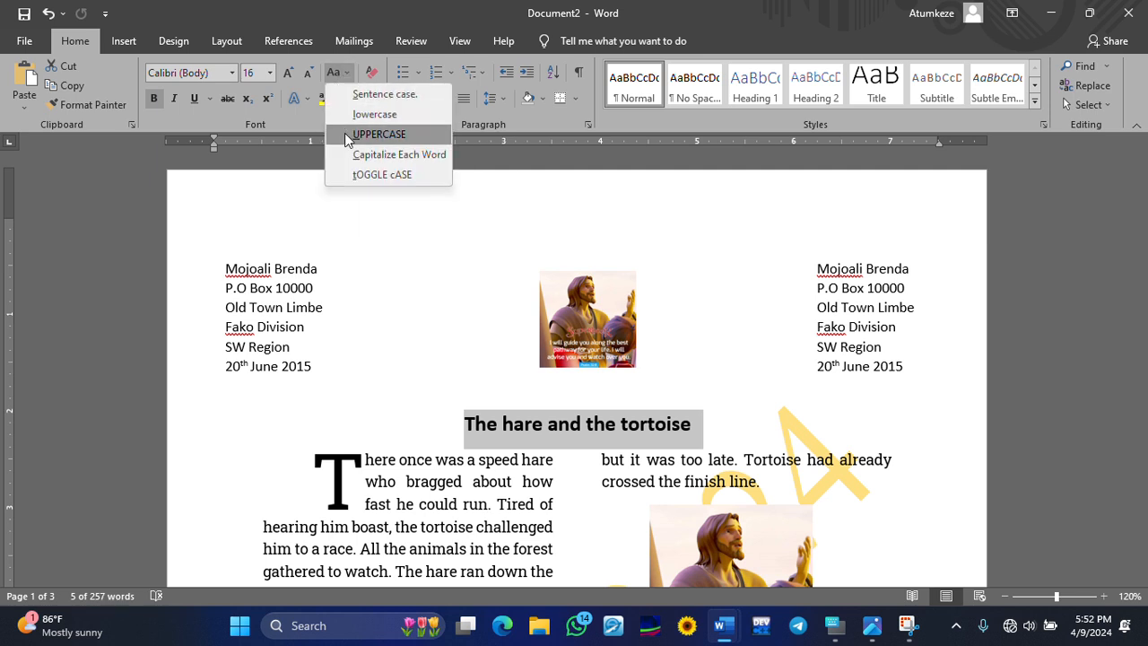
click(345, 134)
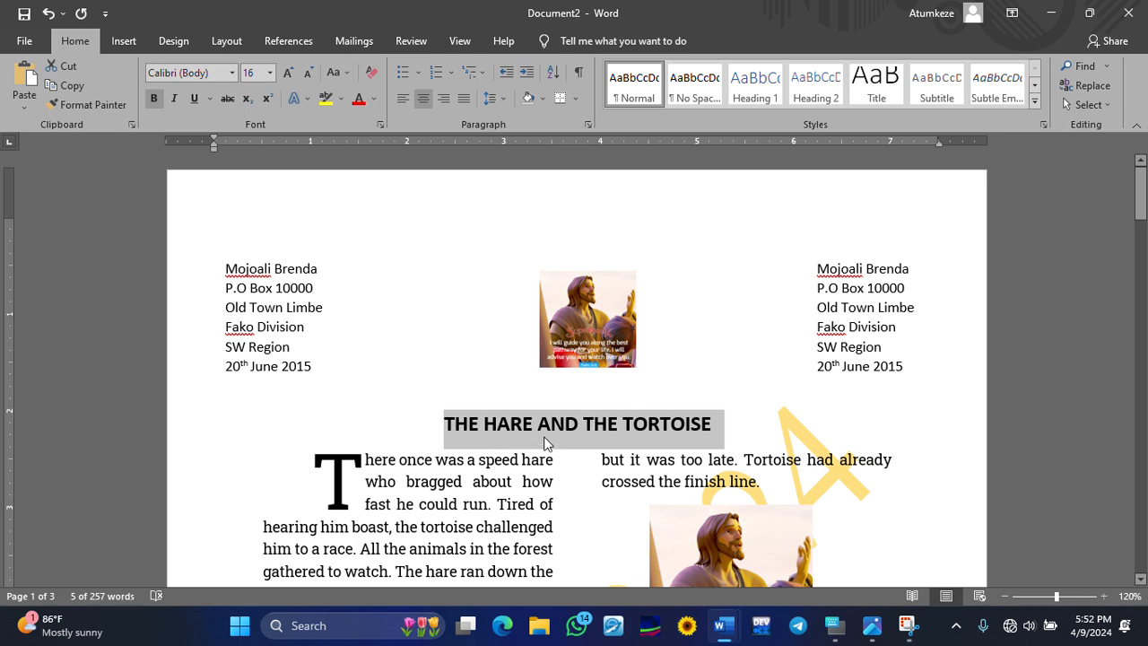
click(618, 423)
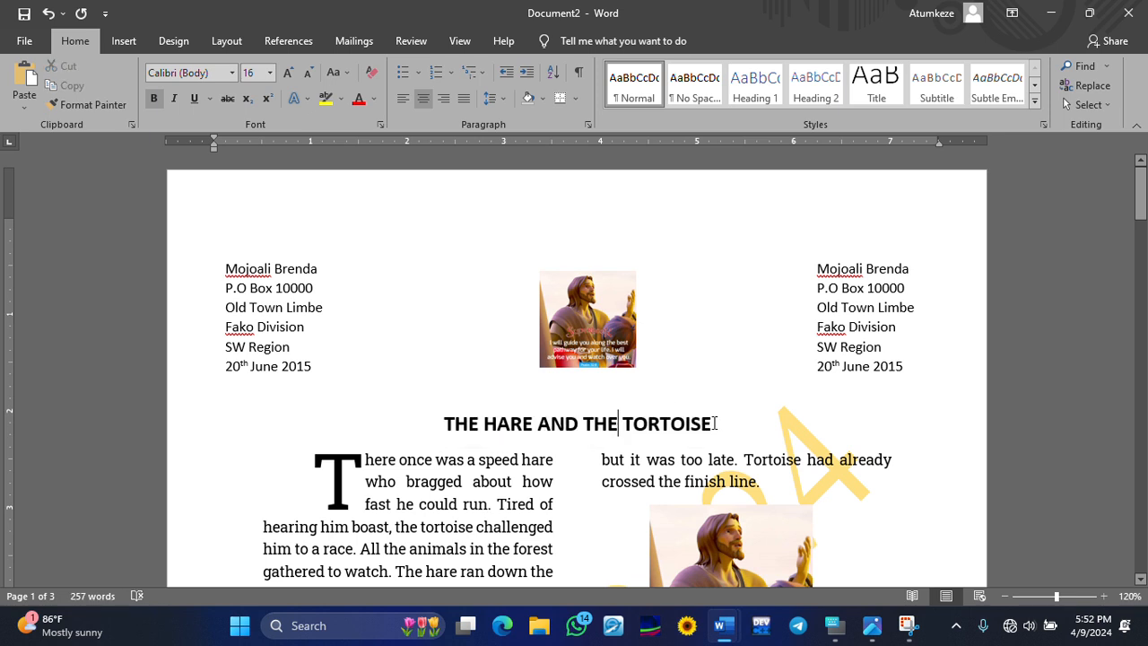
drag(714, 423, 443, 423)
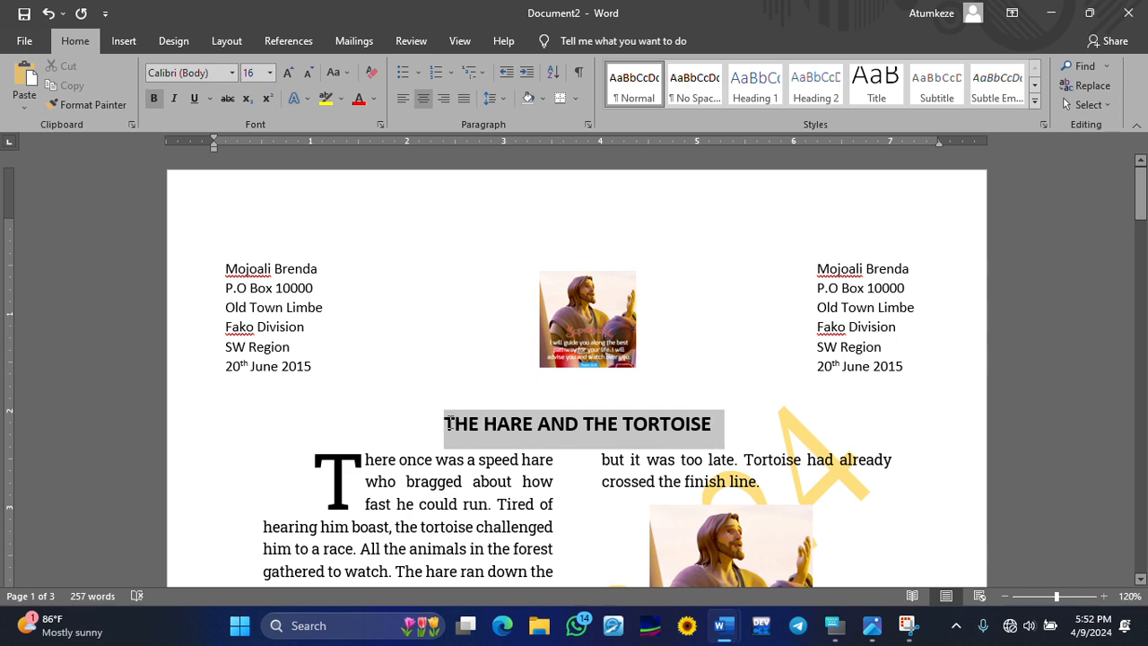
- Set the font colour of the title 'THE HARE AND THE TORTOISE' to Red
click(375, 101)
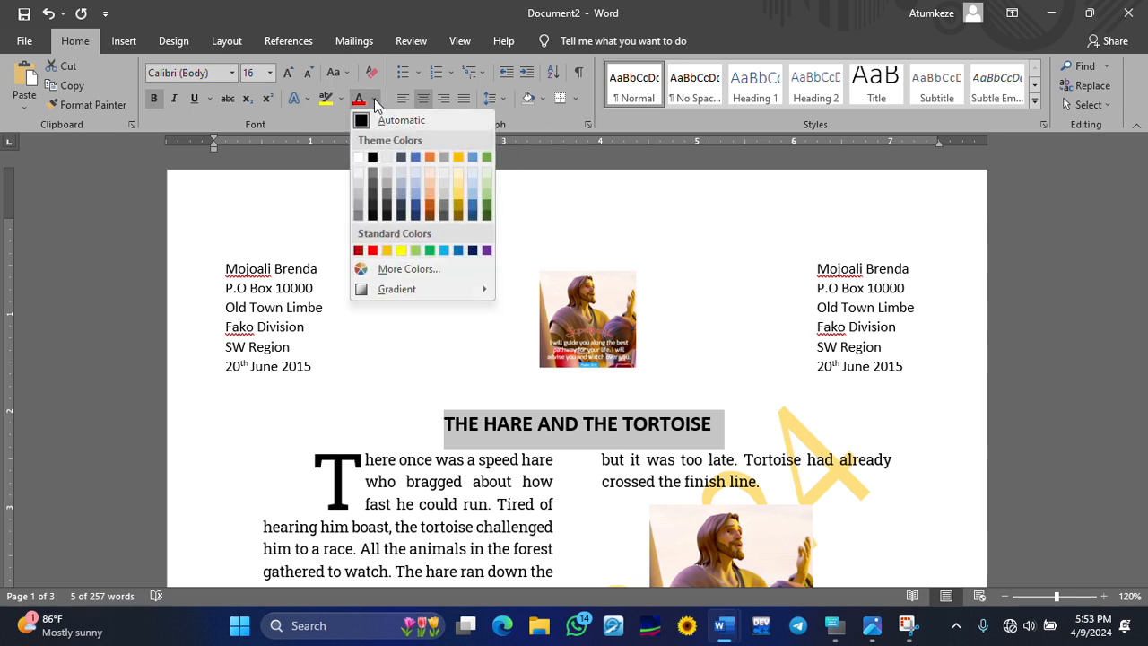
click(373, 250)
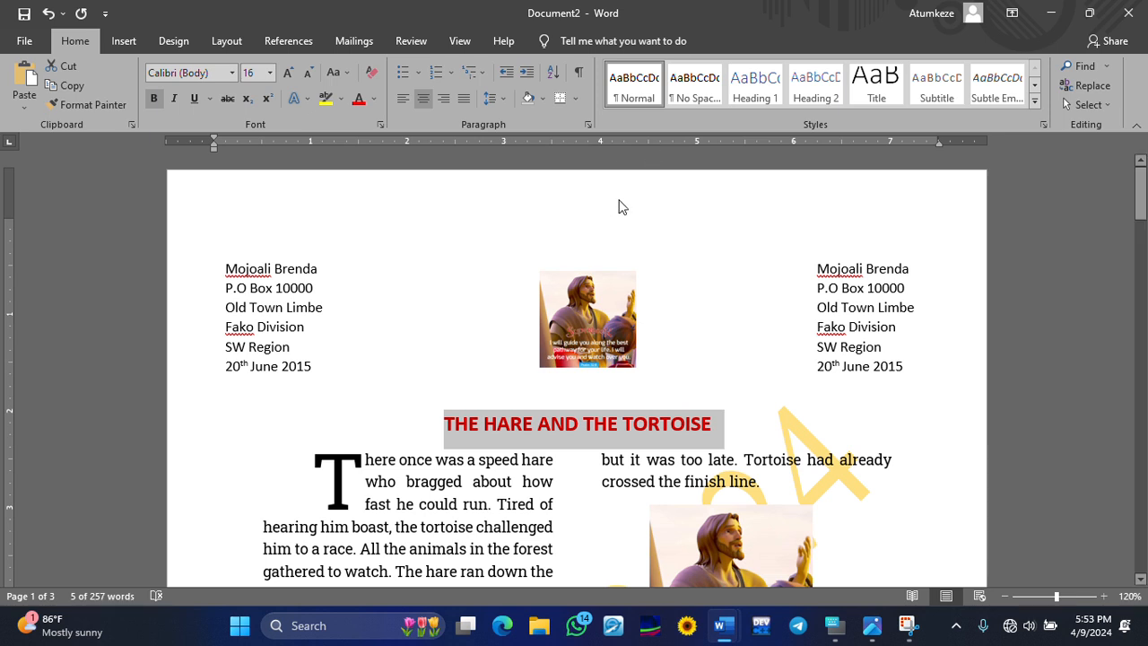
click(464, 197)
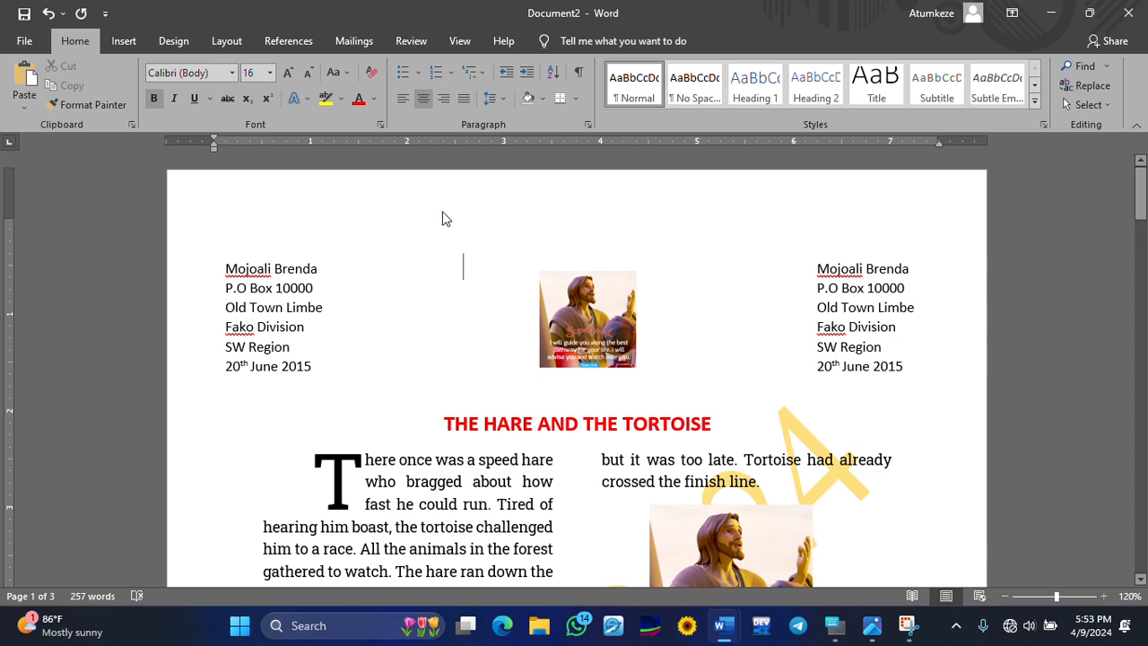
click(173, 40)
click(215, 42)
click(163, 38)
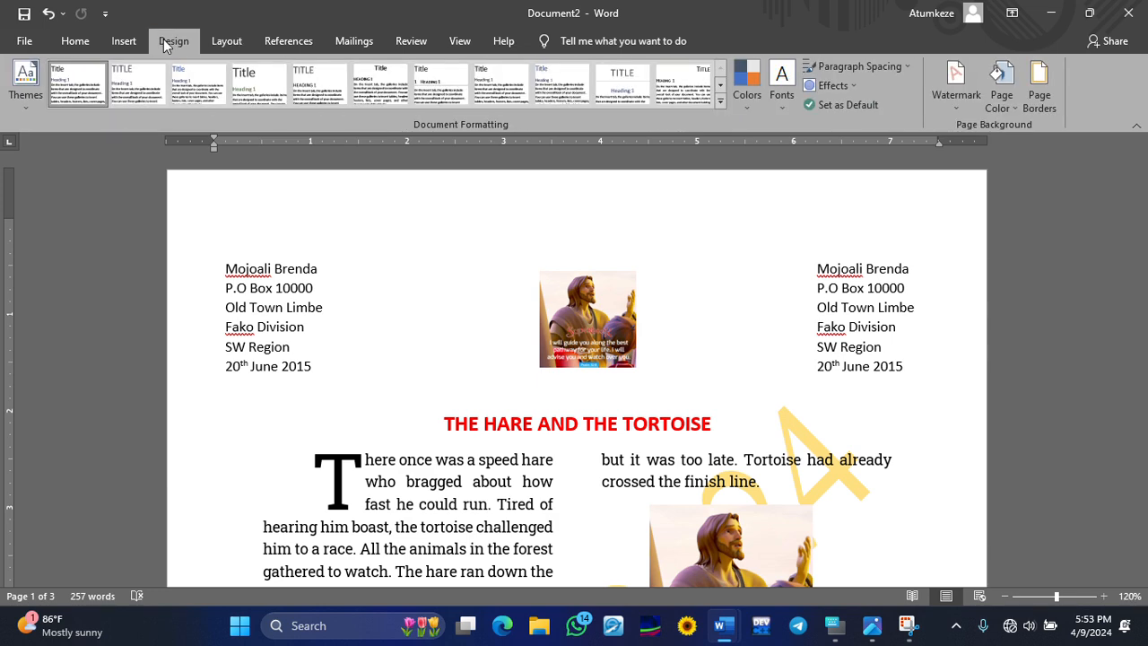
- Try the Yellow colour scheme, undo it, and bring up the Page Color choices
click(748, 110)
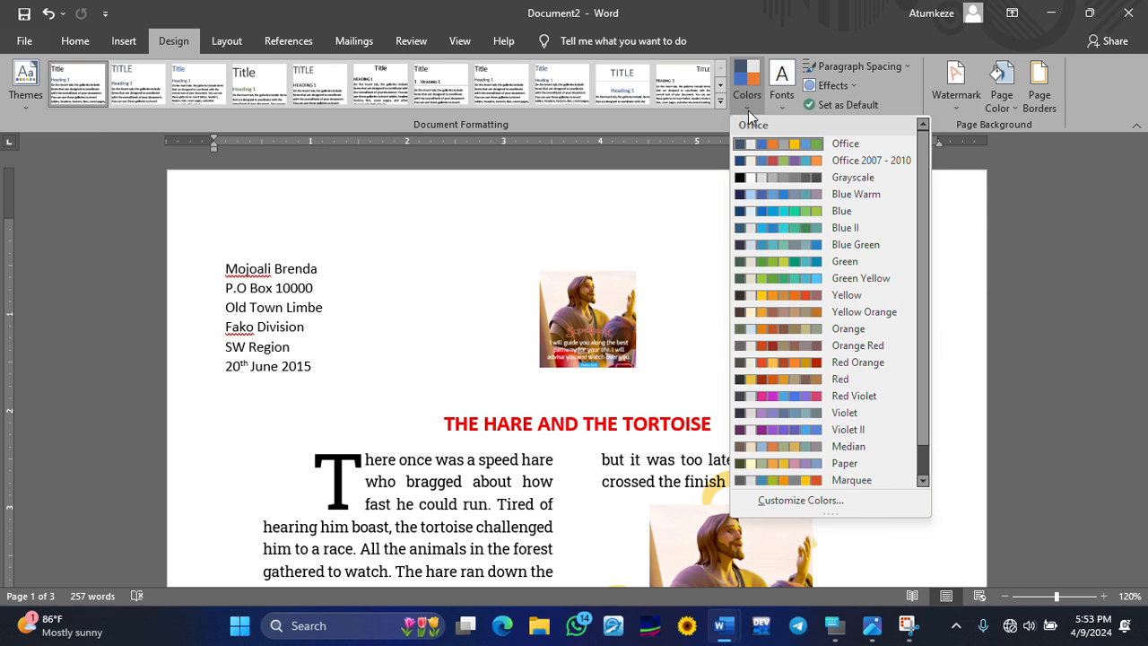
click(766, 293)
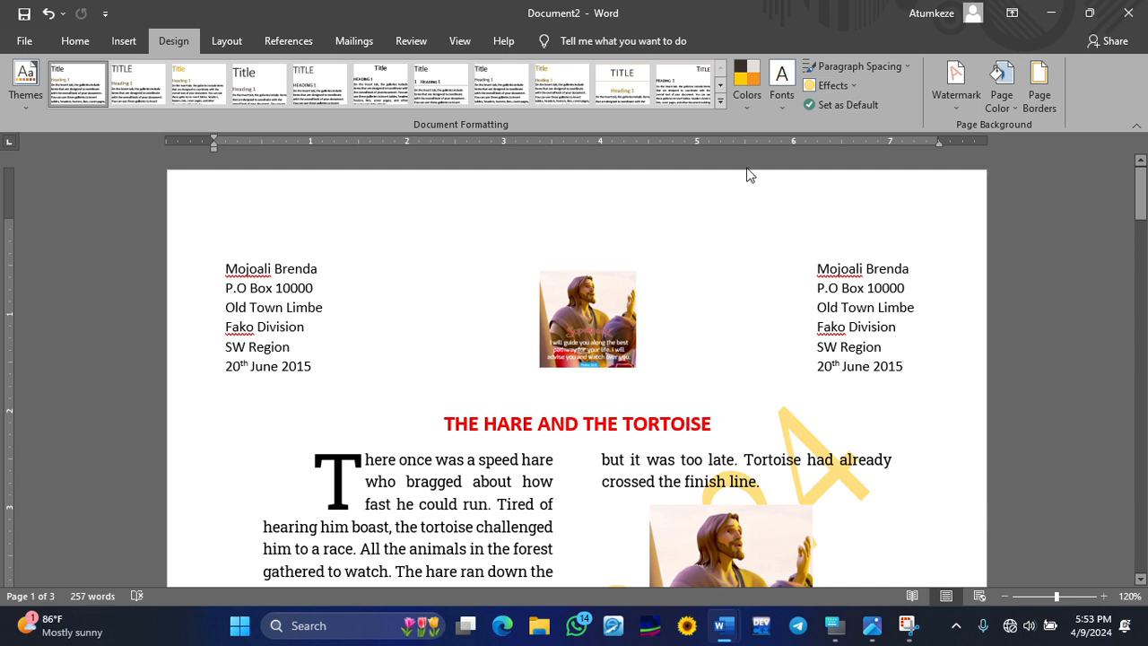
click(45, 12)
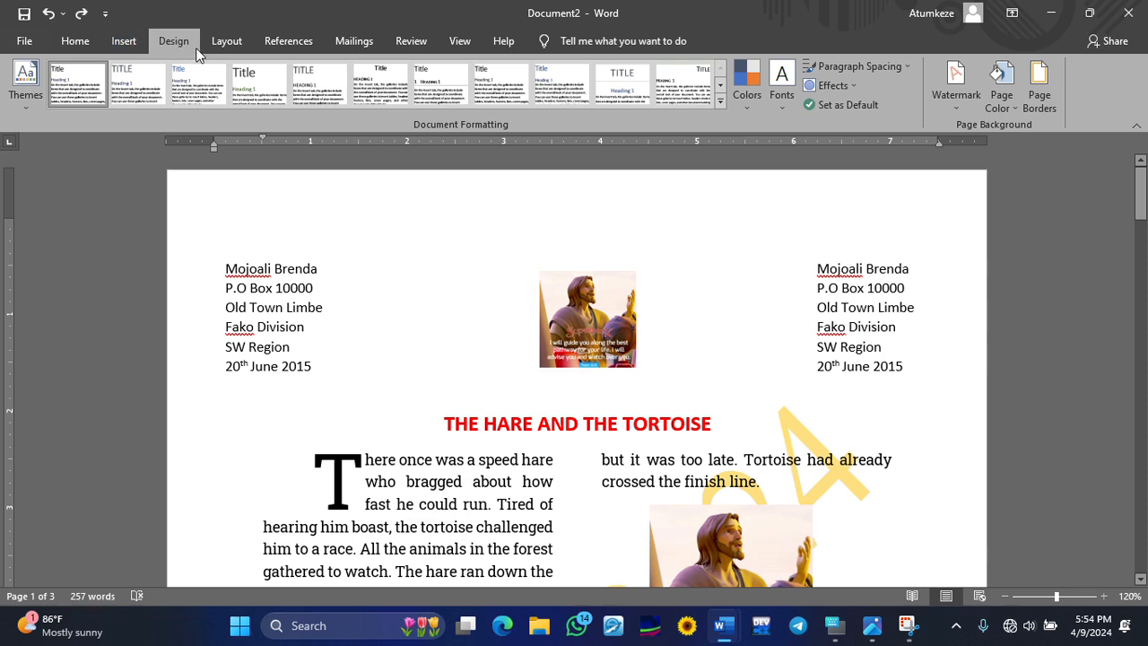
click(1020, 109)
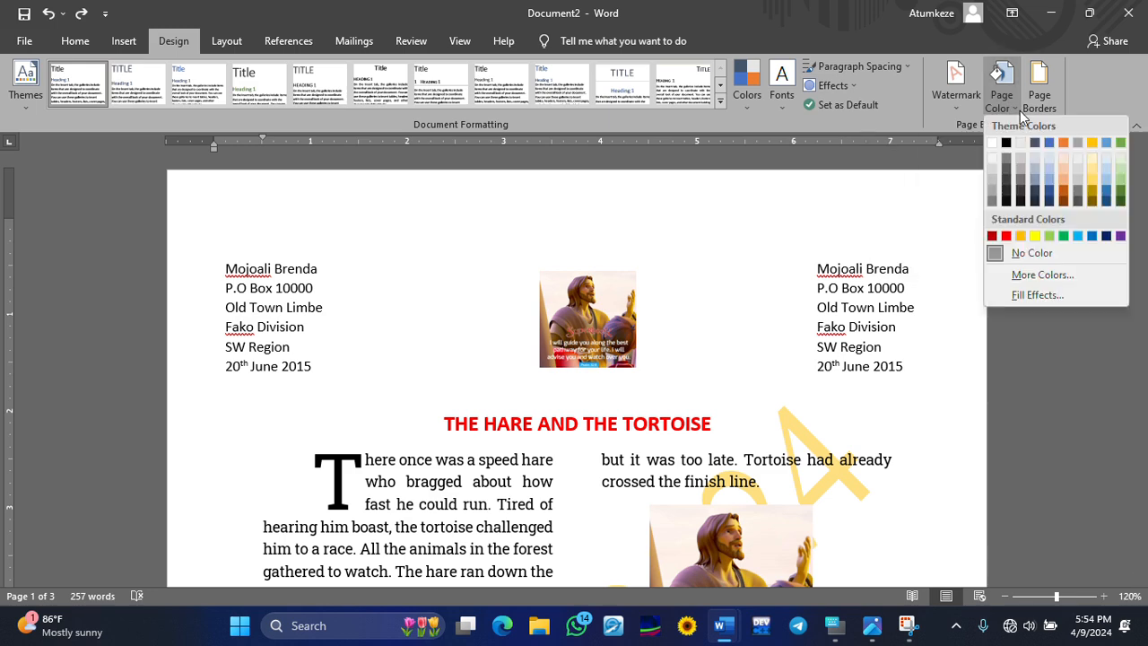